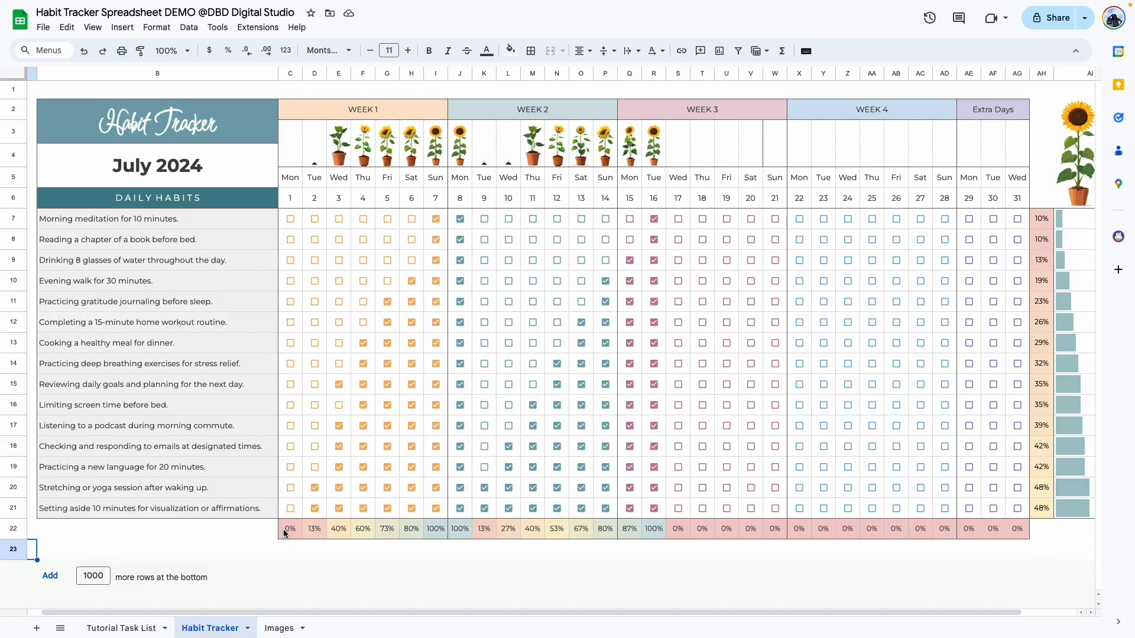
Examine the daily completion percentages, the per-habit percentages, and the plant images for days 1 to 16
drag(283, 530, 441, 529)
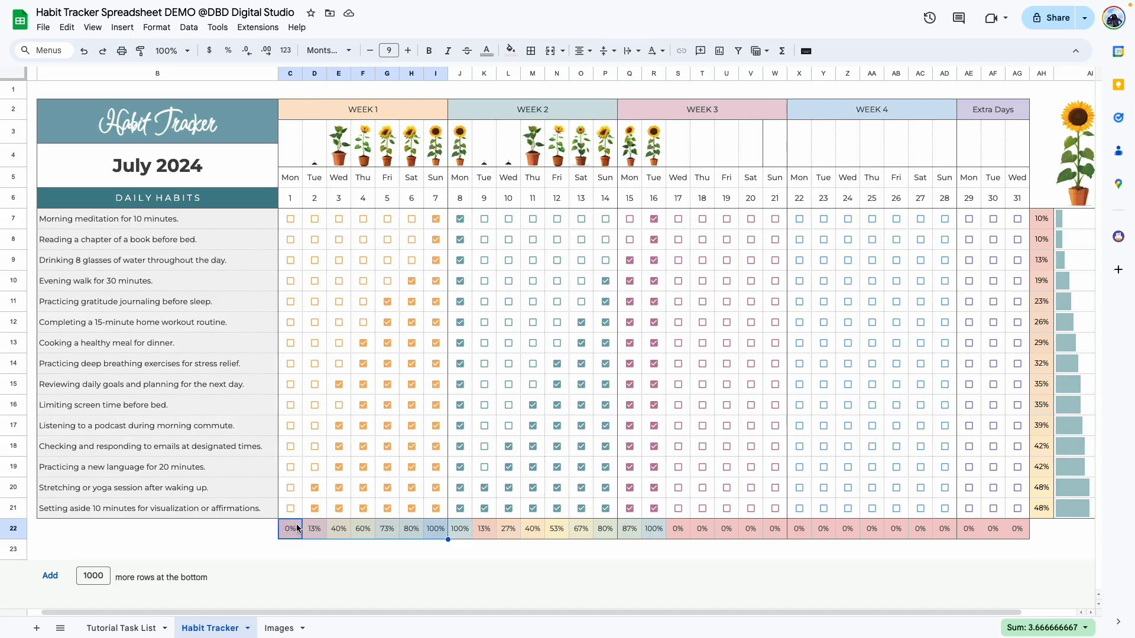
drag(1038, 220, 1037, 512)
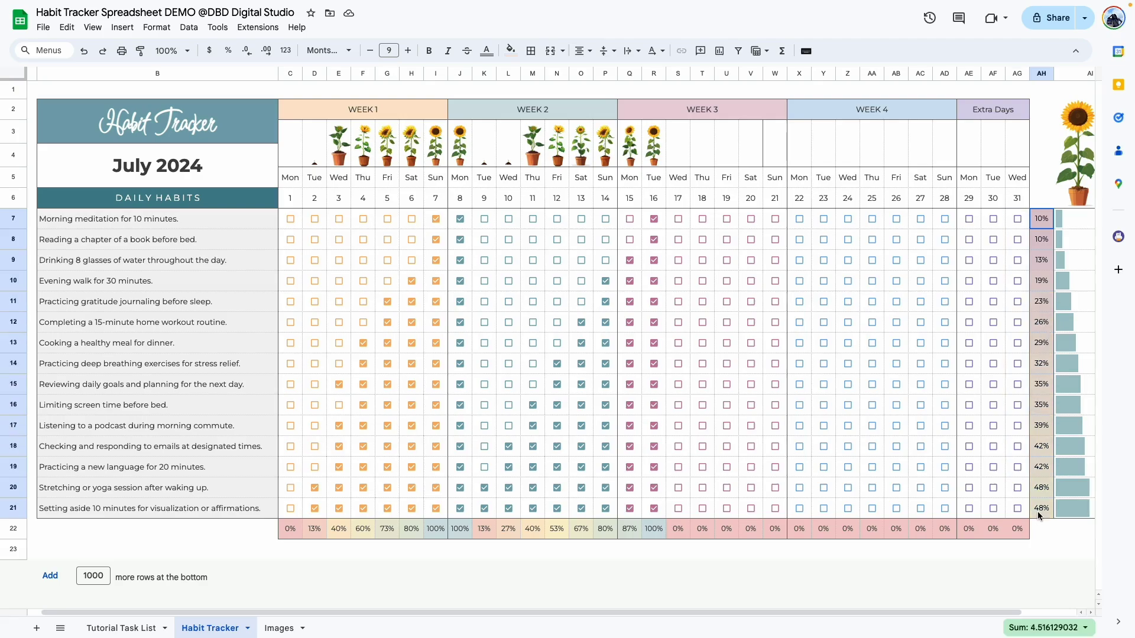
drag(925, 612, 983, 613)
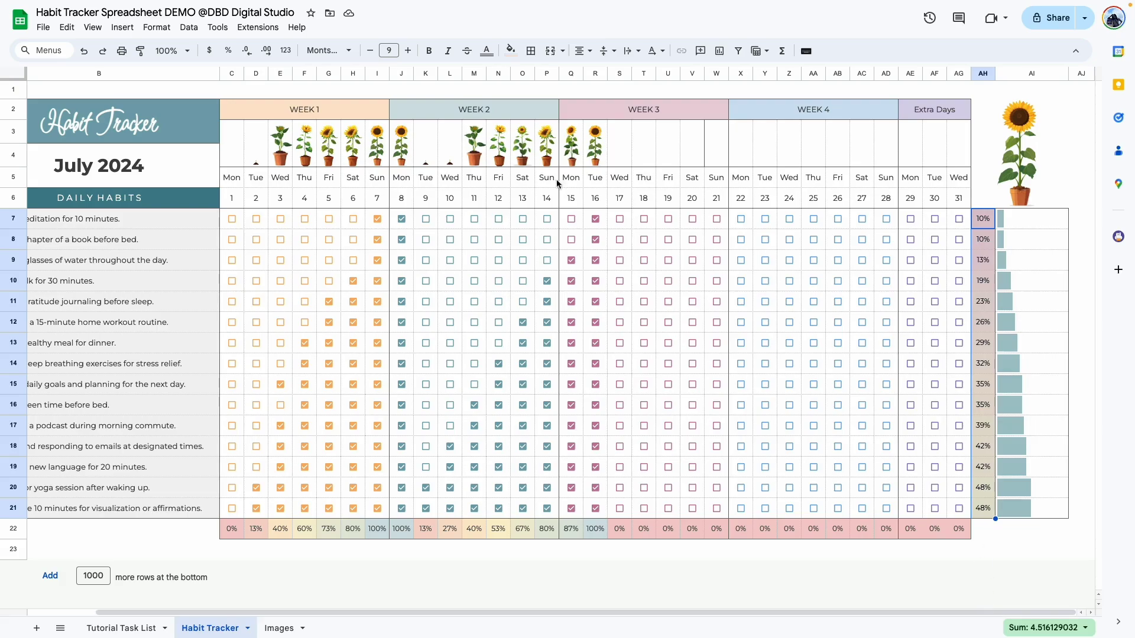
drag(237, 140, 609, 154)
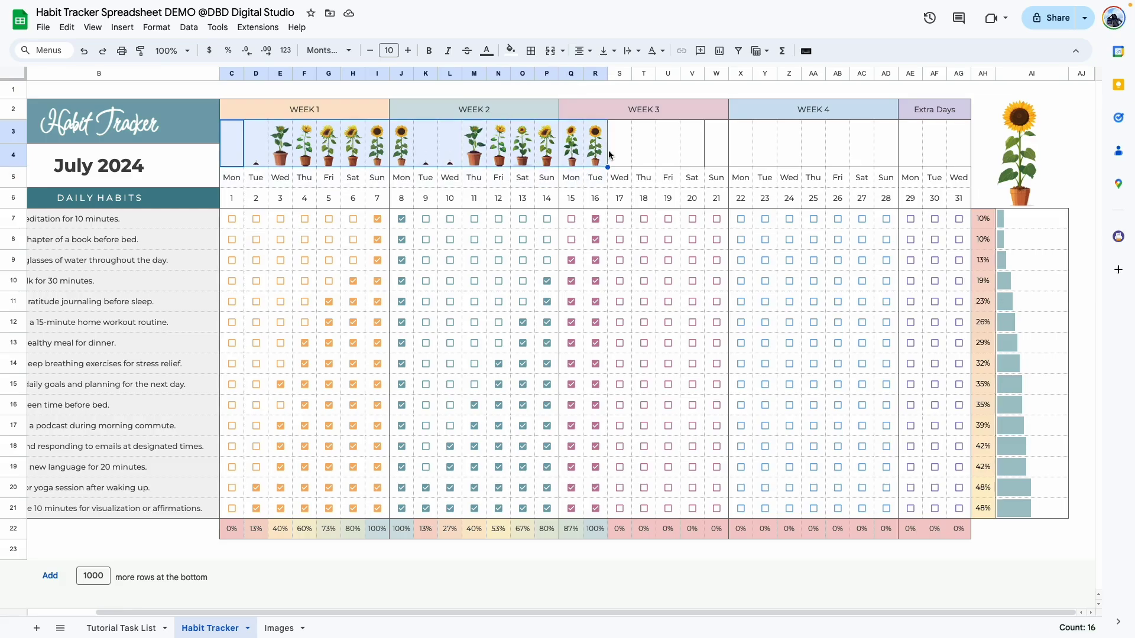
drag(366, 612, 299, 612)
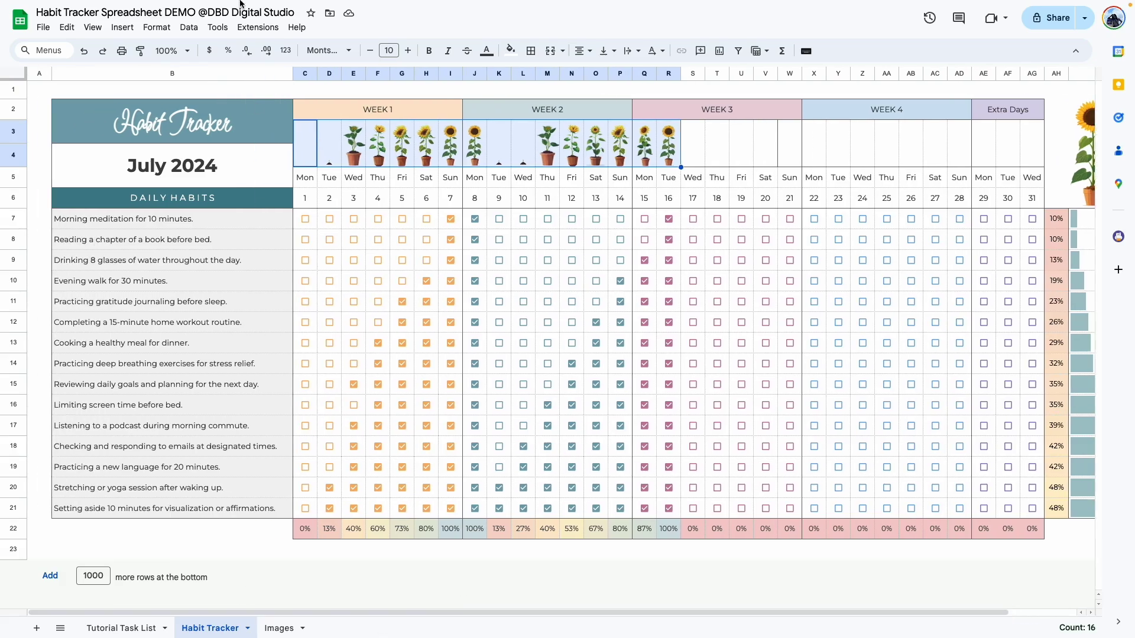
Zoom the sheet to 150% and inspect the plant image cells at the start of Week 1
click(178, 51)
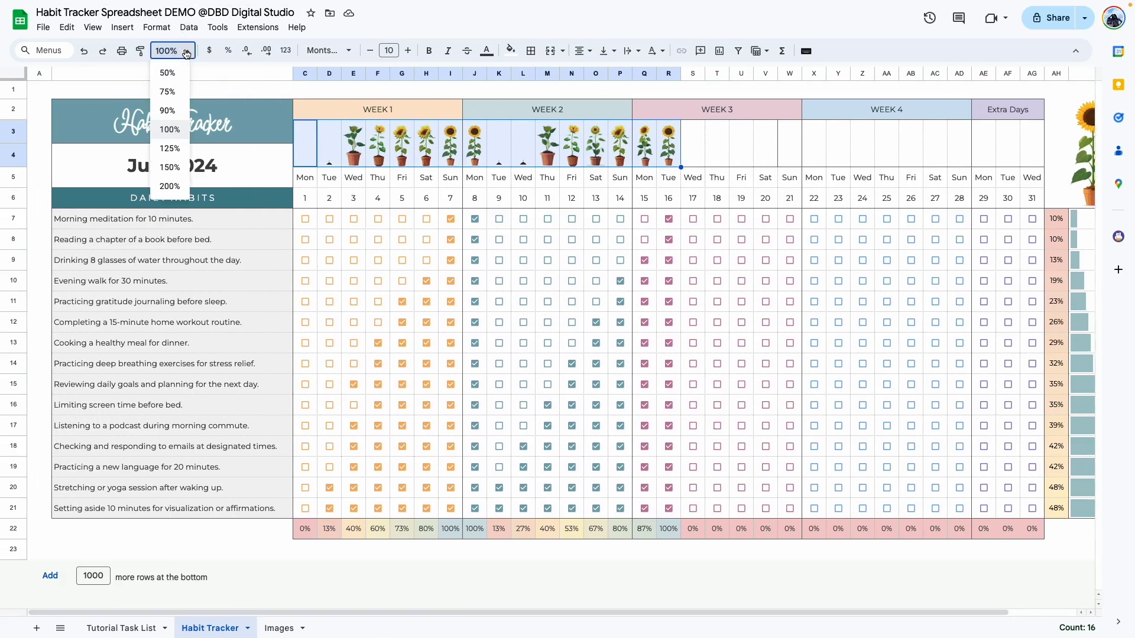
click(175, 166)
drag(425, 614, 461, 613)
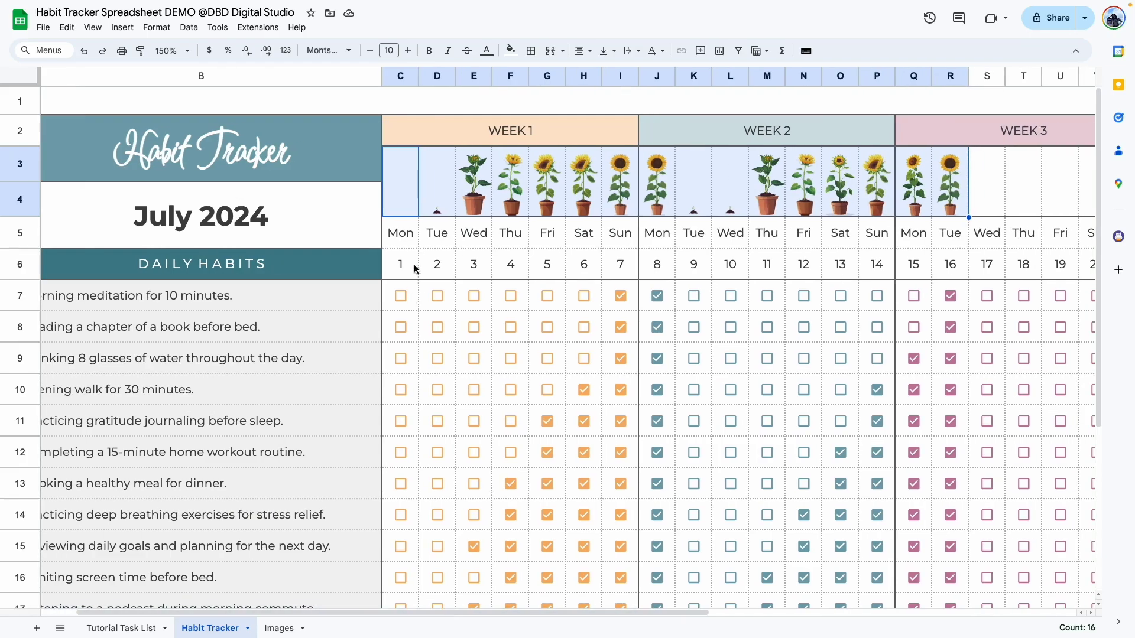
key(Right)
key(Right)
key(Right)
key(Left)
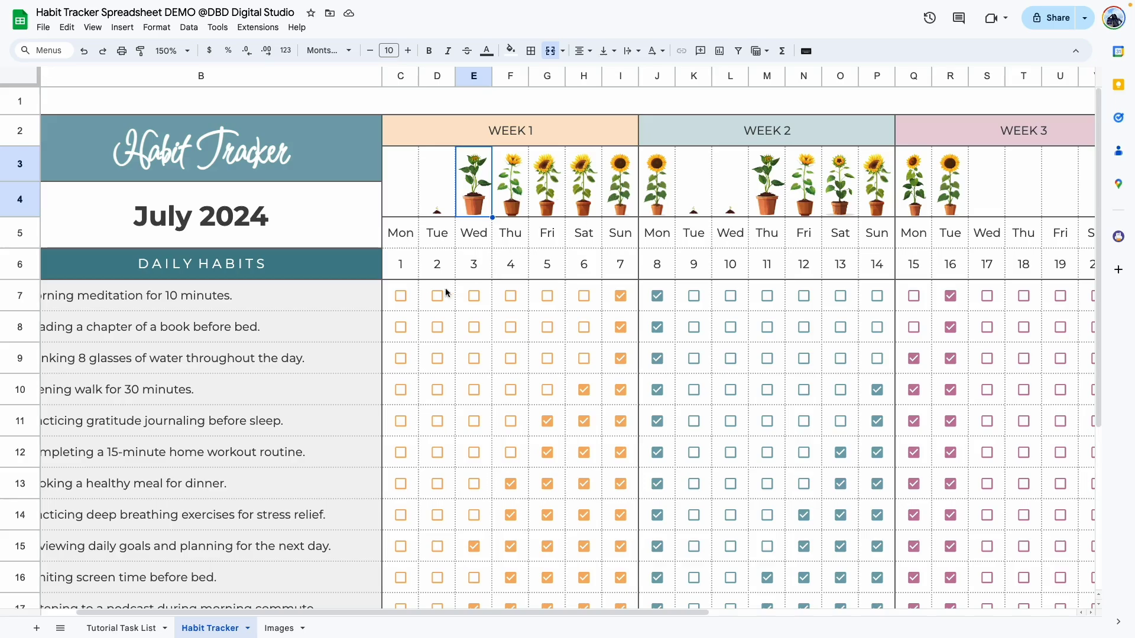
Tick the first four habits, rows 7 to 10, for day 1 and select that day's plant image cell
click(400, 297)
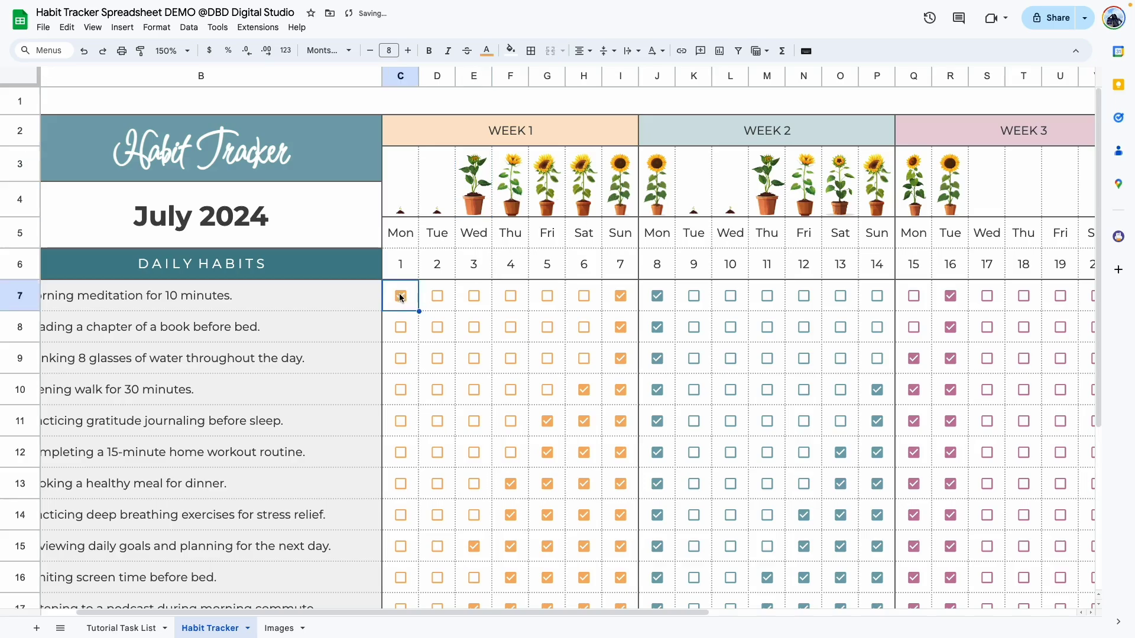
click(401, 328)
click(402, 360)
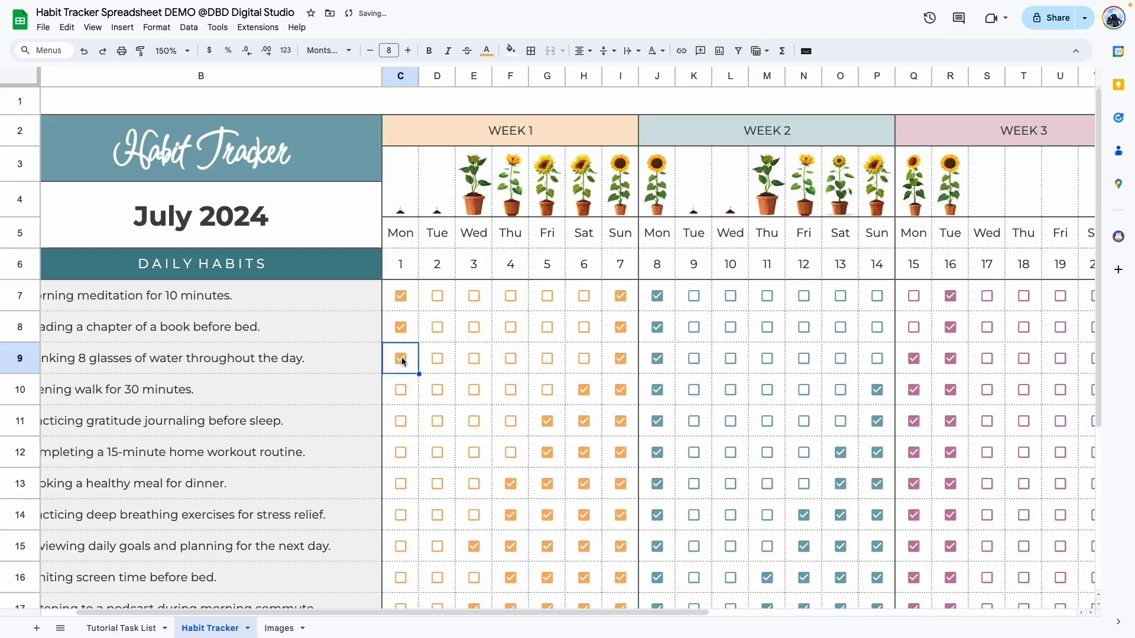
click(405, 392)
click(402, 203)
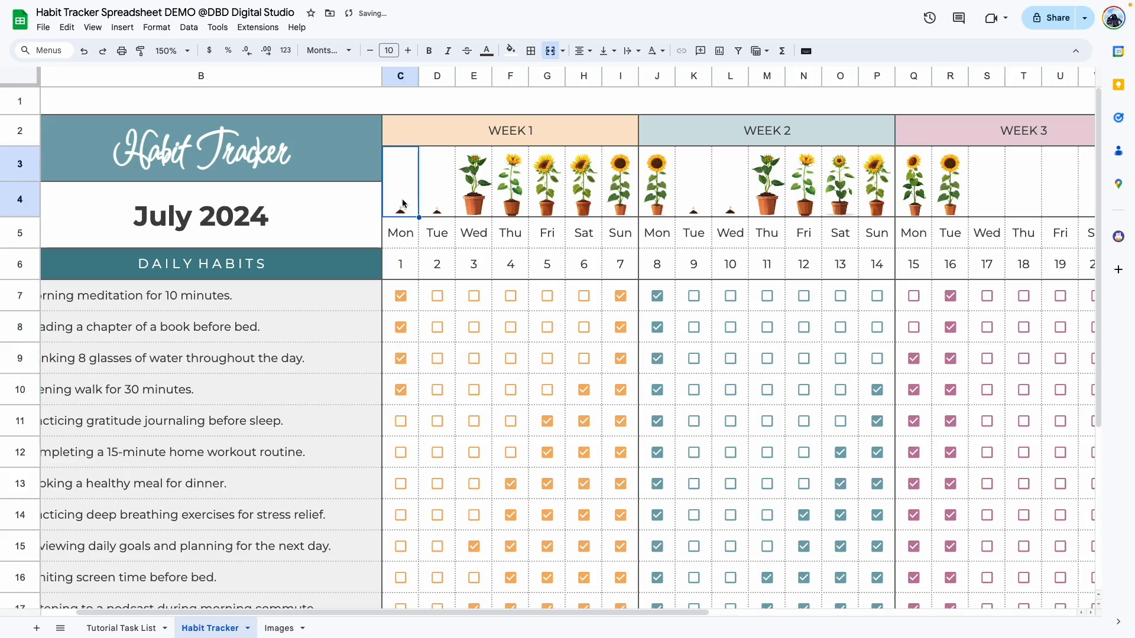
Tick the day 1 habits in rows 11 to 16, from gratitude journaling to limiting screen time
click(403, 427)
click(405, 456)
click(403, 485)
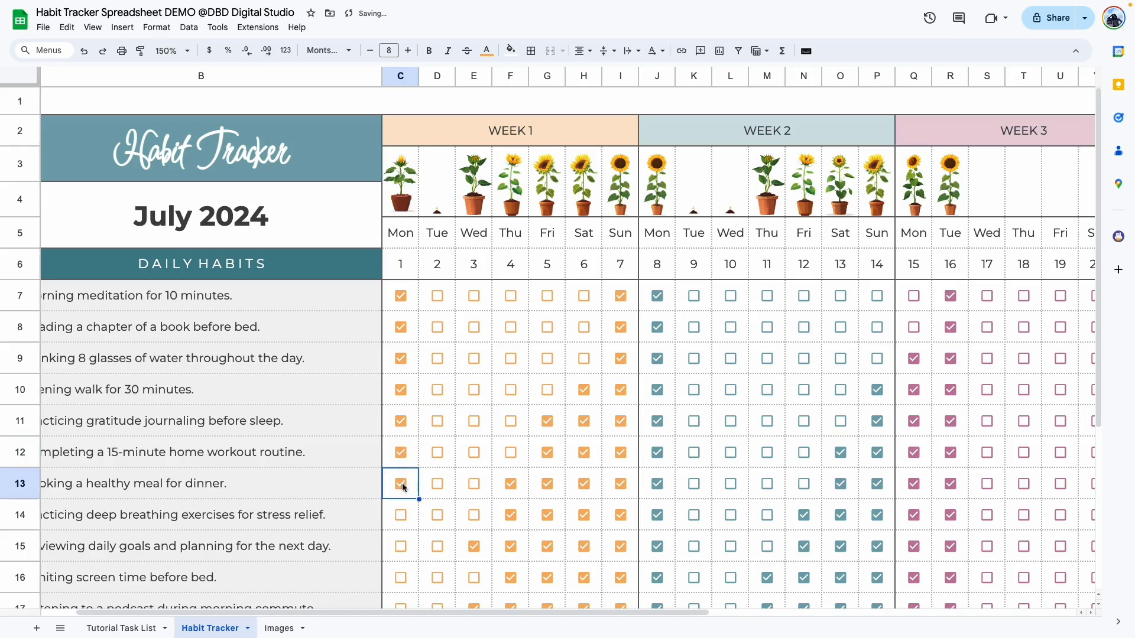
click(400, 512)
click(402, 547)
click(402, 569)
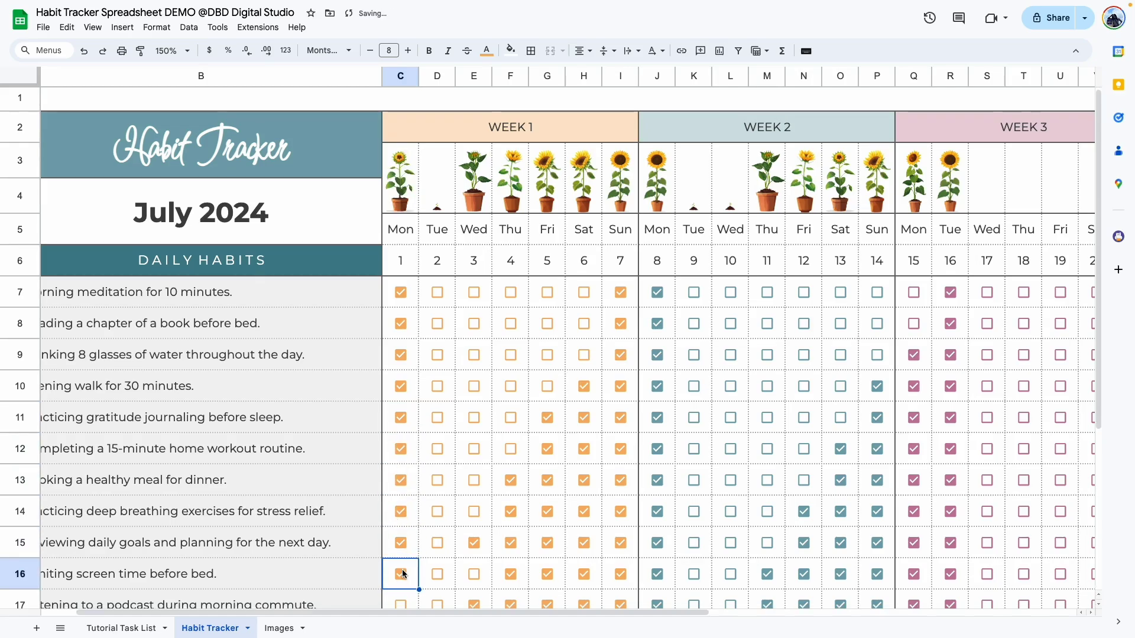
Tick the remaining day 1 habits in rows 17 to 21 and return to the plant images
scroll(402, 569, down, 3)
click(400, 460)
click(401, 478)
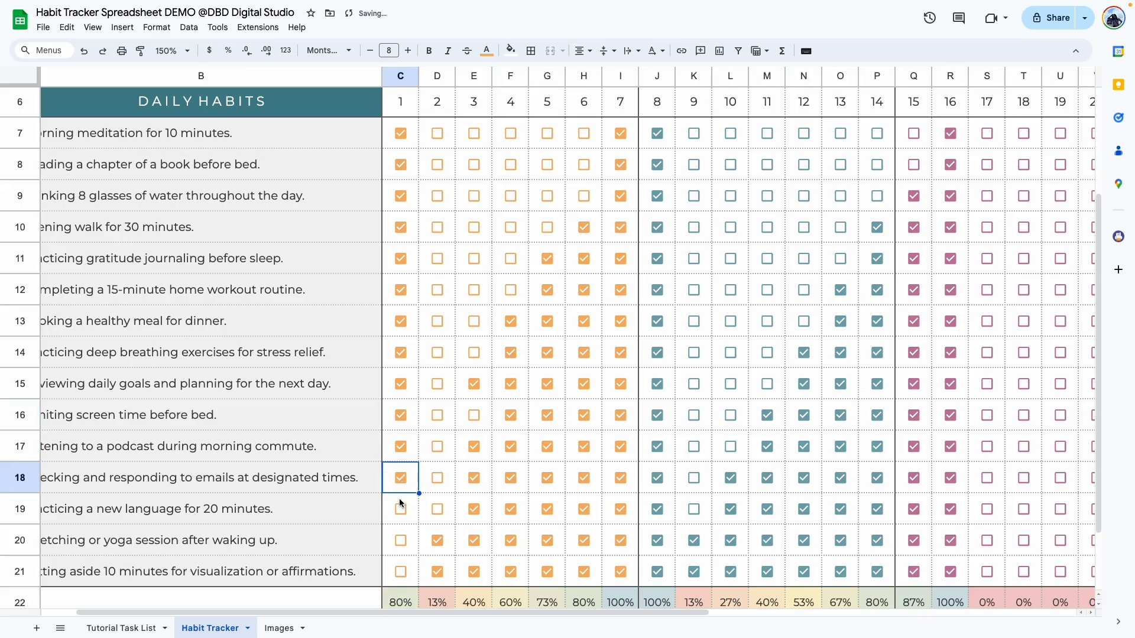
click(400, 509)
click(400, 541)
click(403, 576)
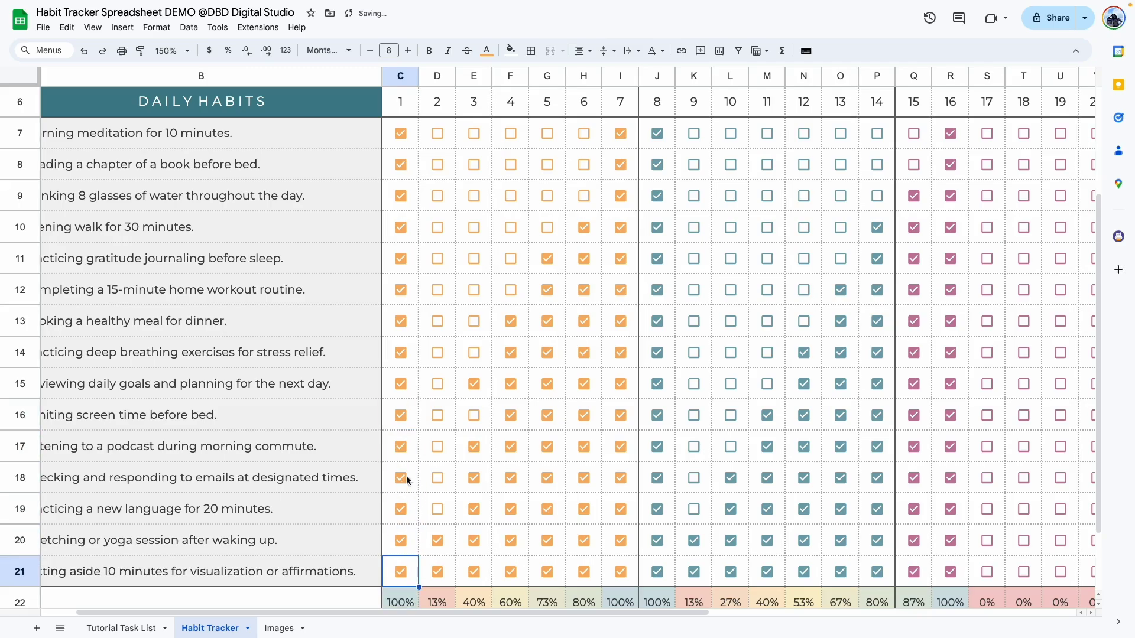
scroll(406, 476, up, 3)
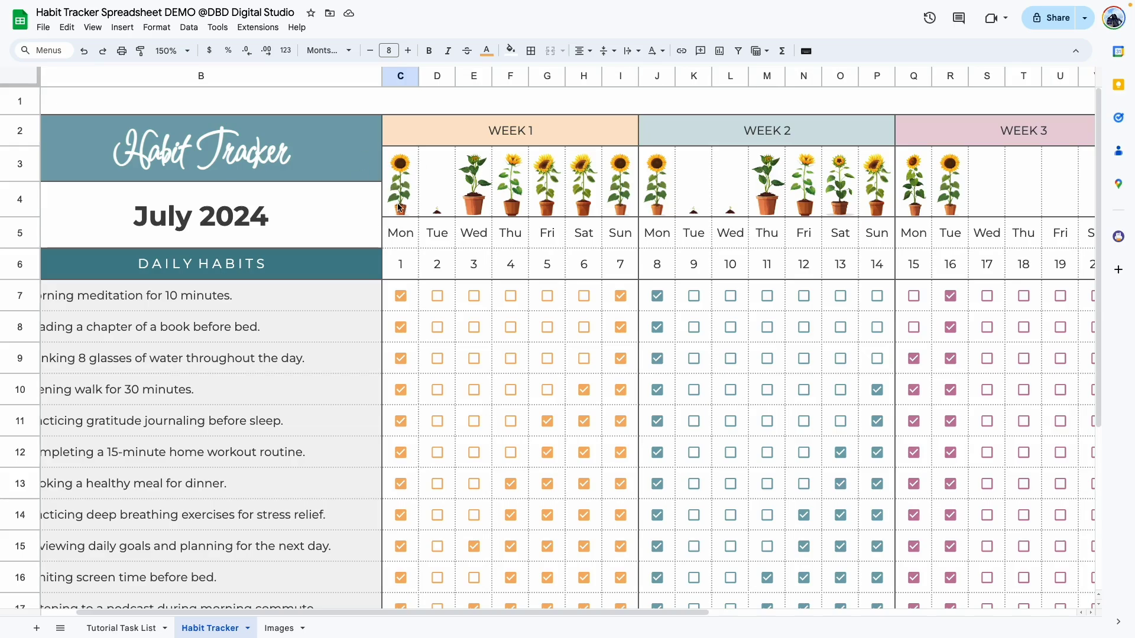
Tick the first seven habits for day 2, from morning meditation to cooking a healthy meal
click(438, 296)
click(437, 327)
click(438, 358)
click(437, 390)
click(437, 421)
click(438, 452)
click(436, 484)
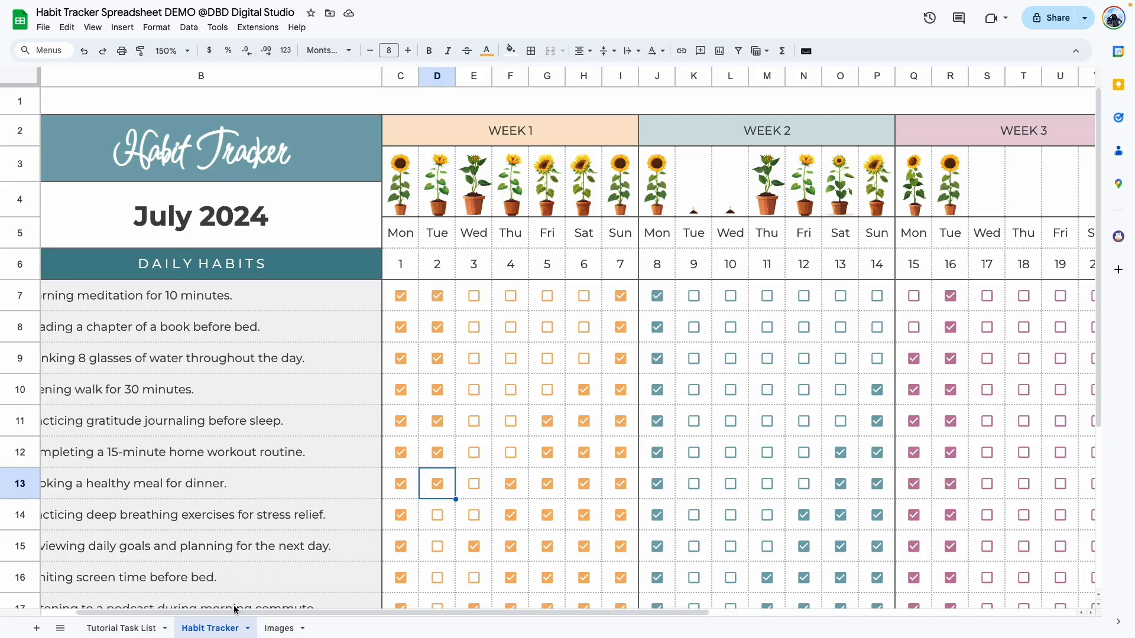
Go to the Tutorial Task List sheet and review its four tasks one by one
scroll(133, 615, left, 2)
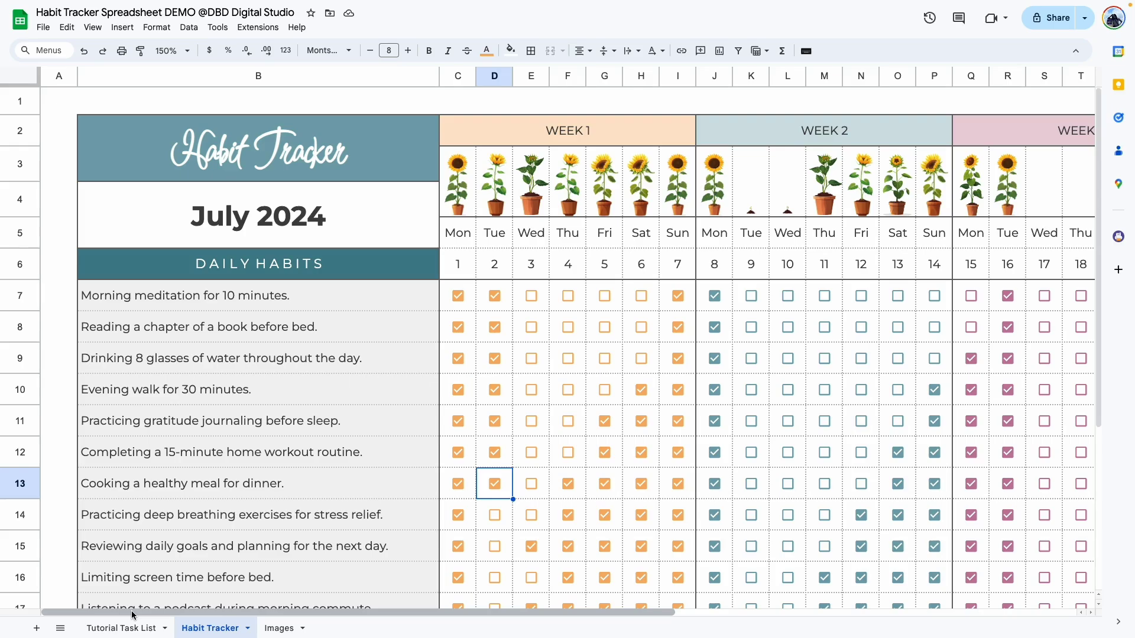
click(133, 626)
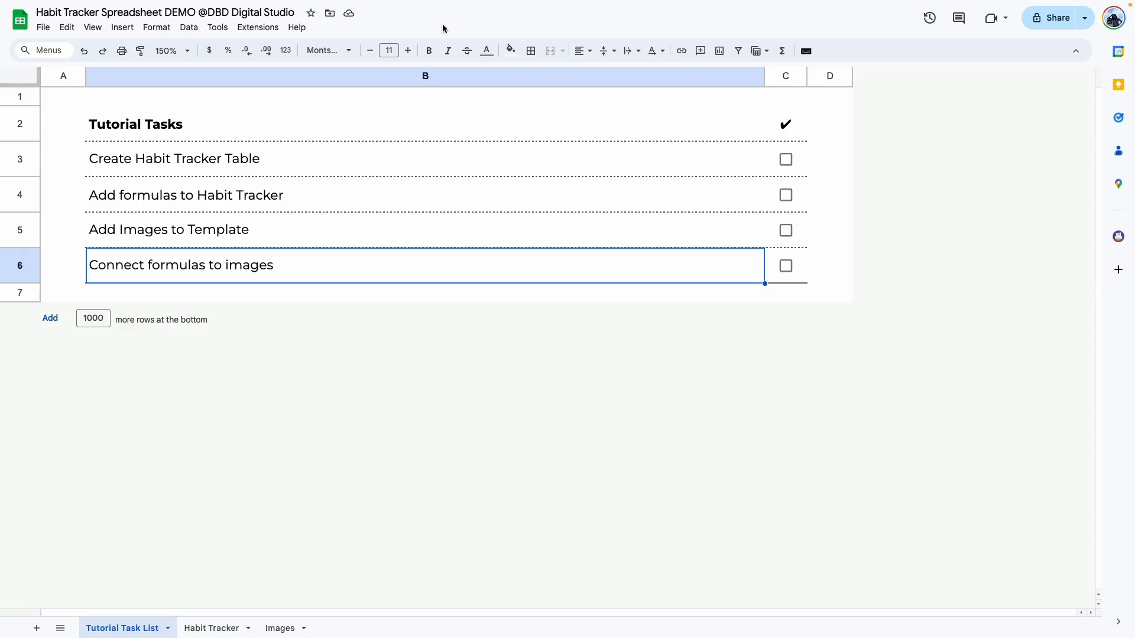
click(190, 161)
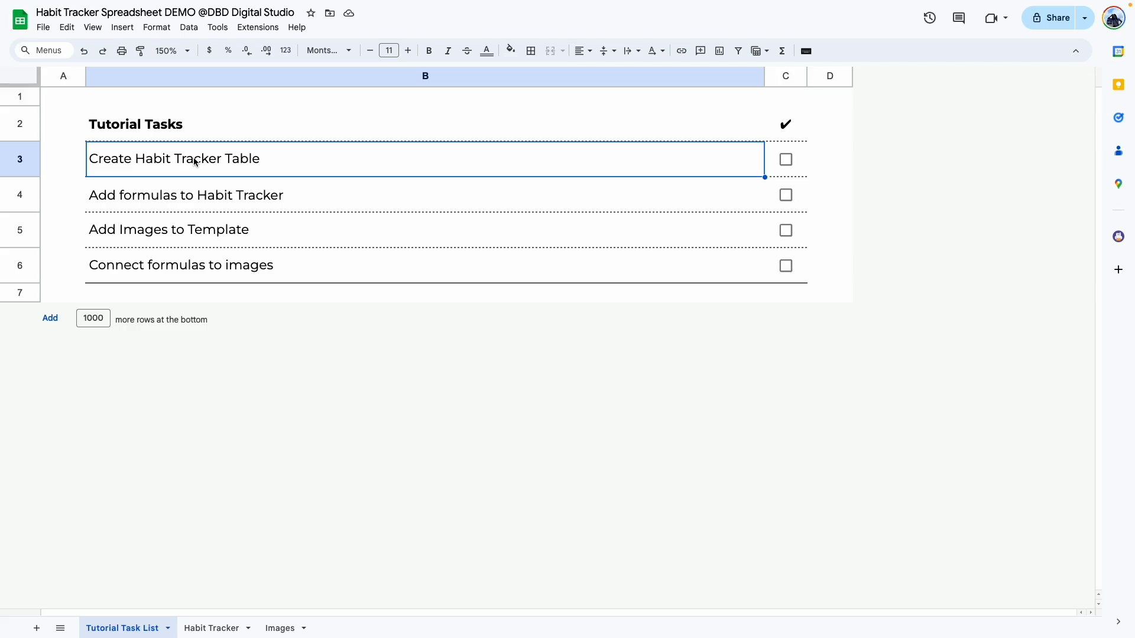
click(190, 203)
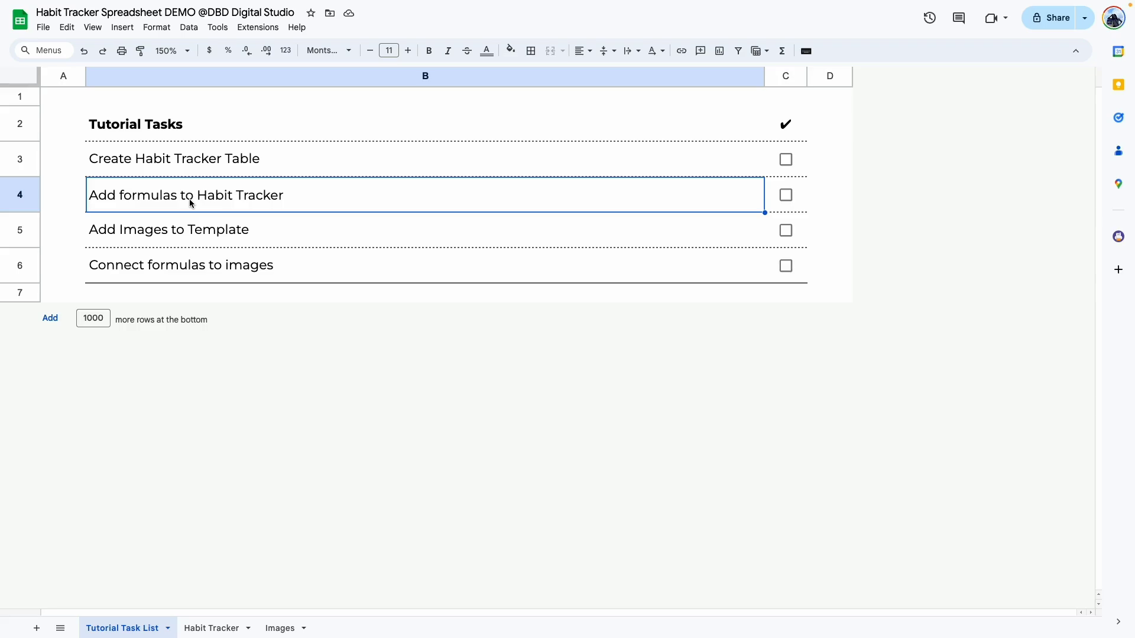
click(188, 234)
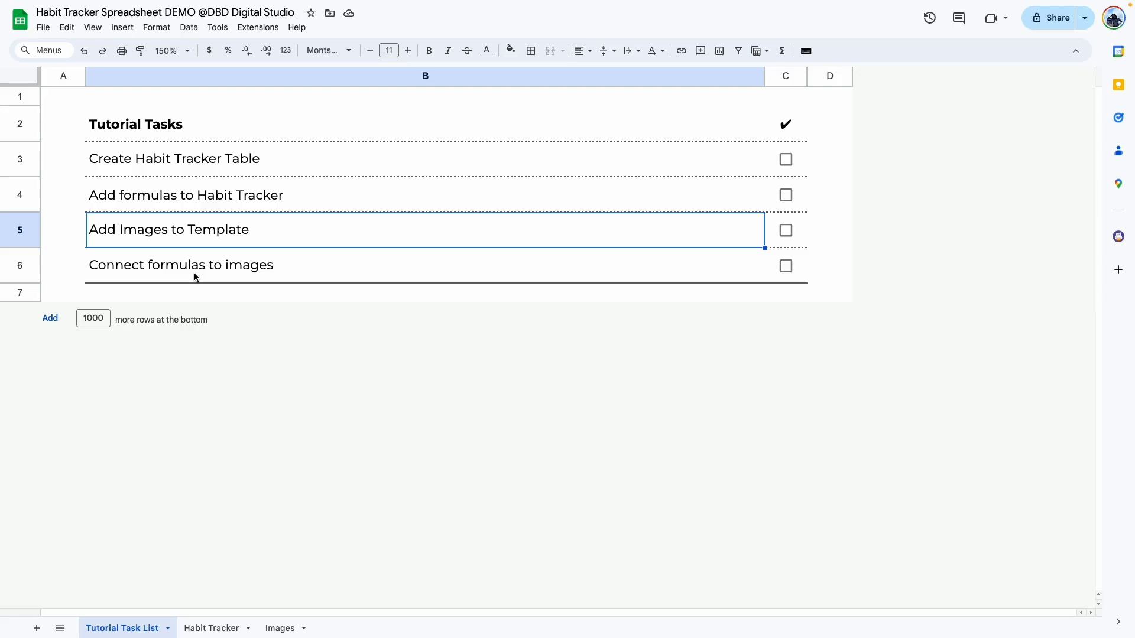
key(alt+Down)
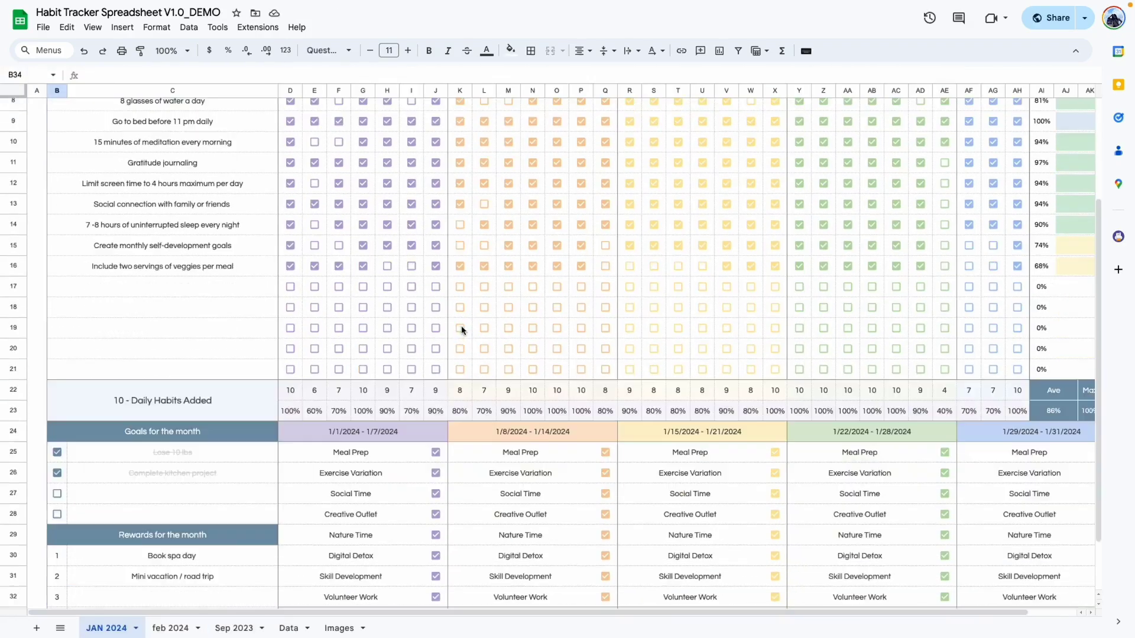
Tick missing Week 1 boxes for meditation, 8 glasses of water and the daily movement routine in the JAN 2024 sheet
scroll(461, 330, down, 2)
scroll(462, 330, up, 5)
scroll(552, 459, down, 2)
scroll(552, 459, right, 1)
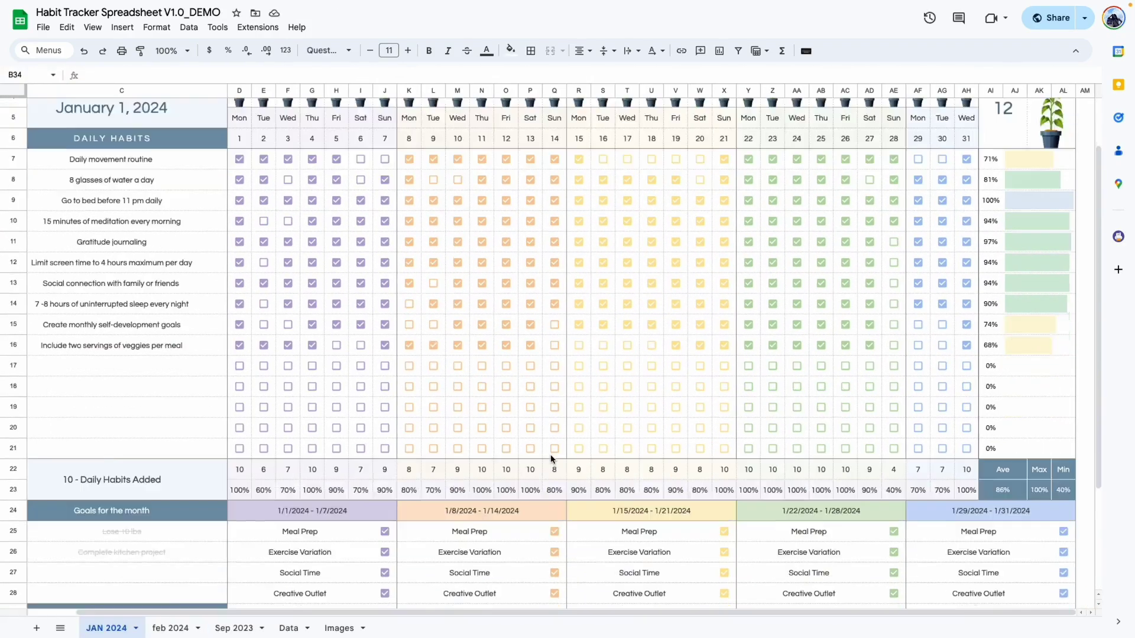
click(264, 238)
click(270, 284)
scroll(270, 285, up, 2)
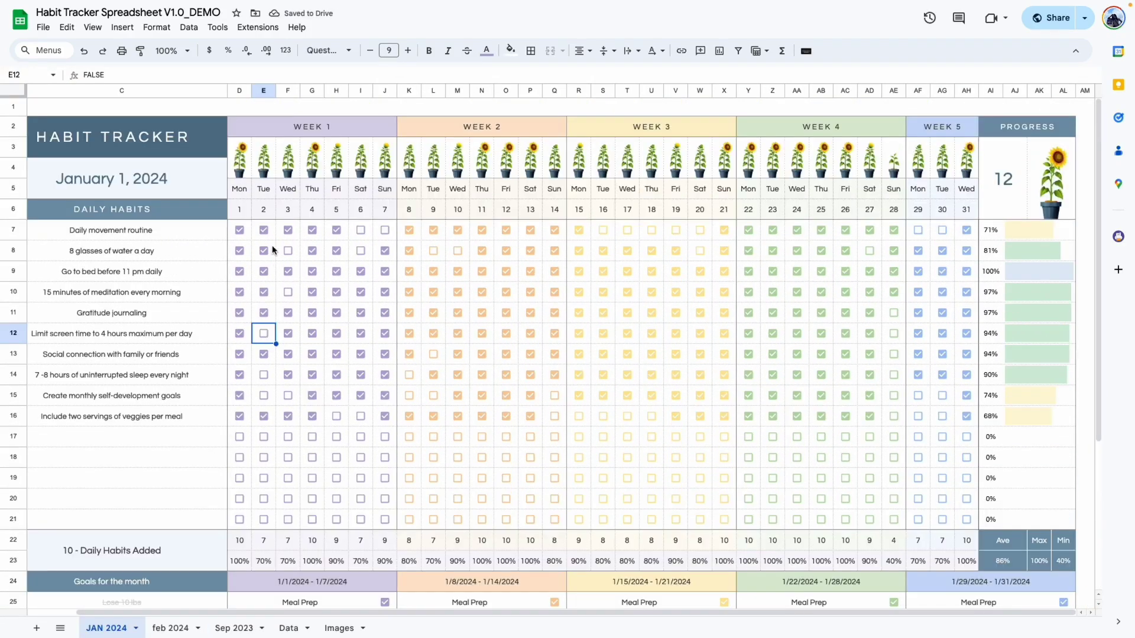
click(288, 251)
click(360, 230)
click(361, 251)
click(385, 230)
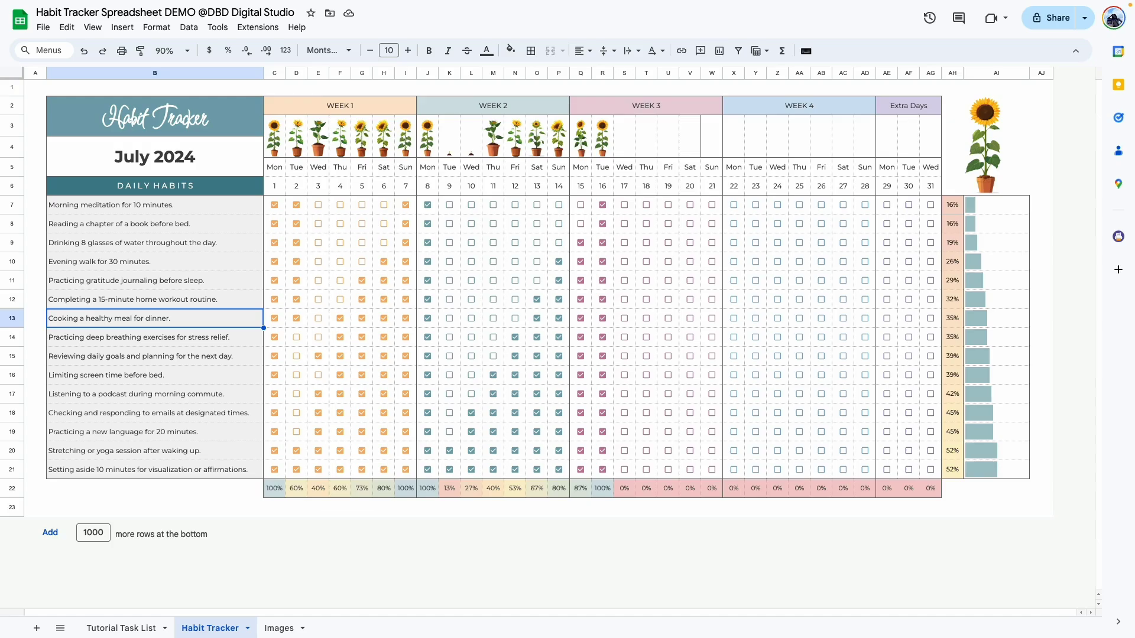
Add a sheet named Habit Tracker 2 with column A narrowed and column B widened
click(37, 628)
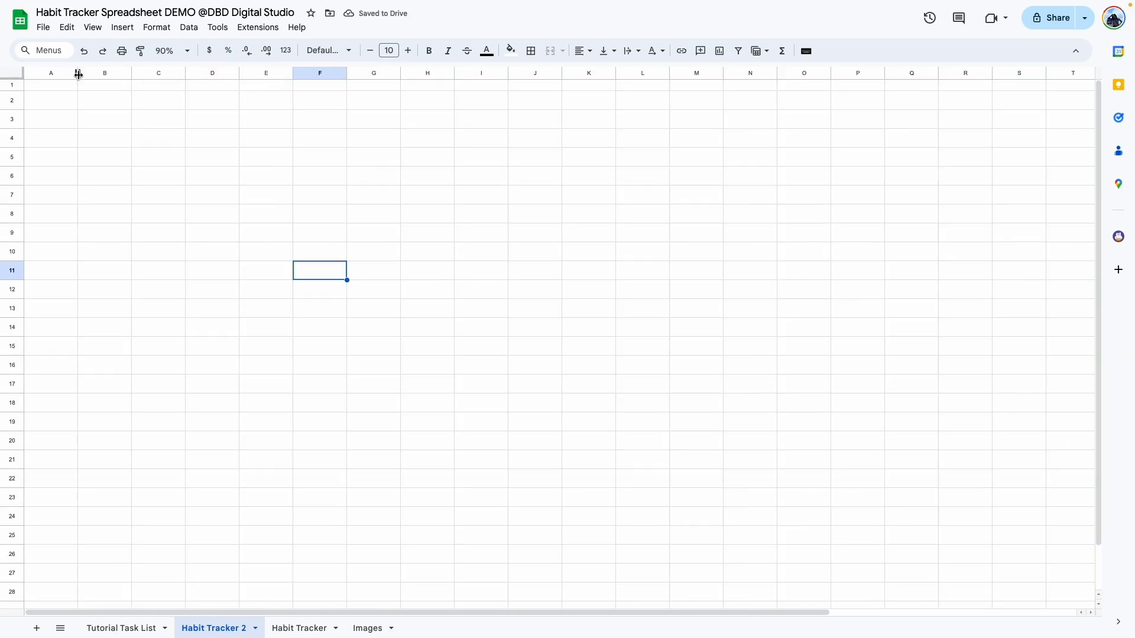
drag(75, 71, 255, 87)
click(390, 289)
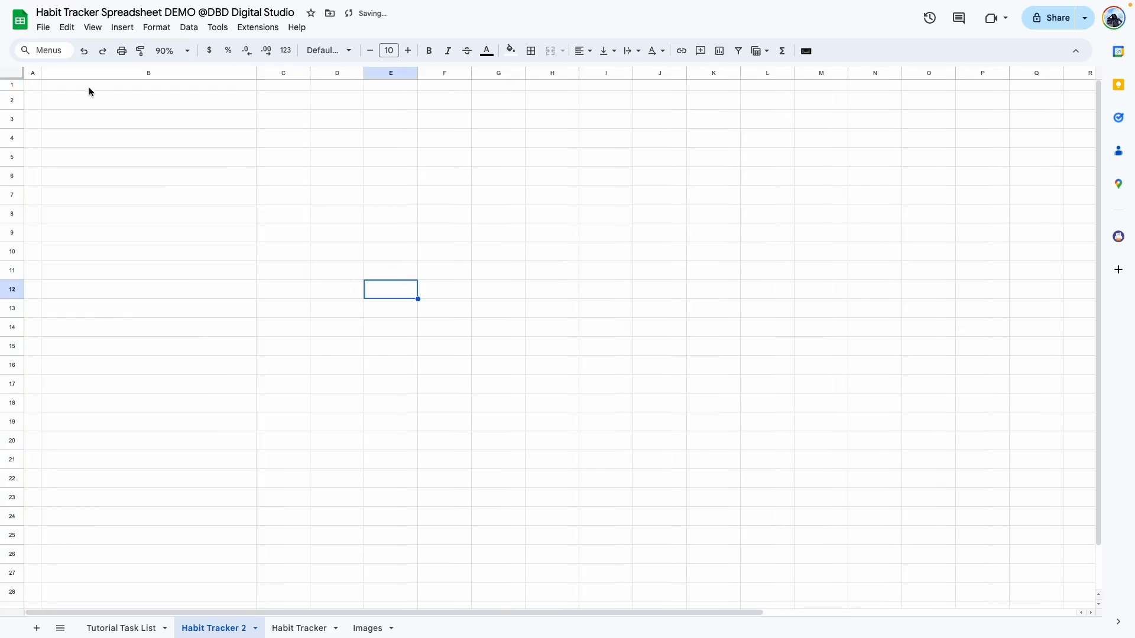
Apply outer borders to cells B2:B3 and to cells B4:B5
drag(90, 99, 222, 126)
click(531, 50)
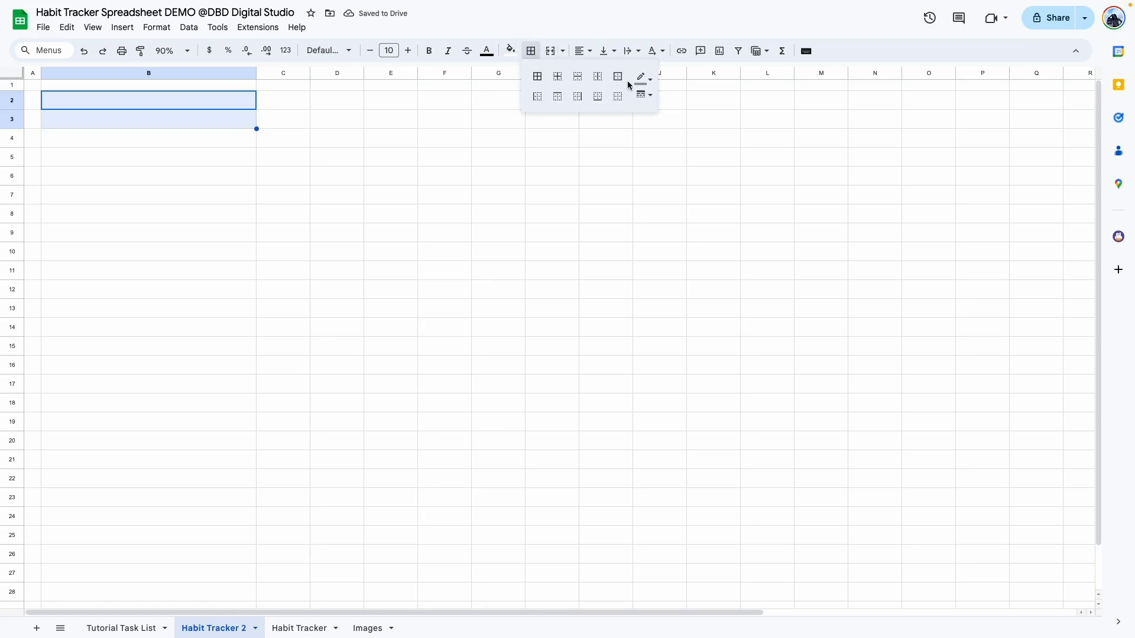
click(621, 78)
drag(71, 137, 112, 157)
click(531, 50)
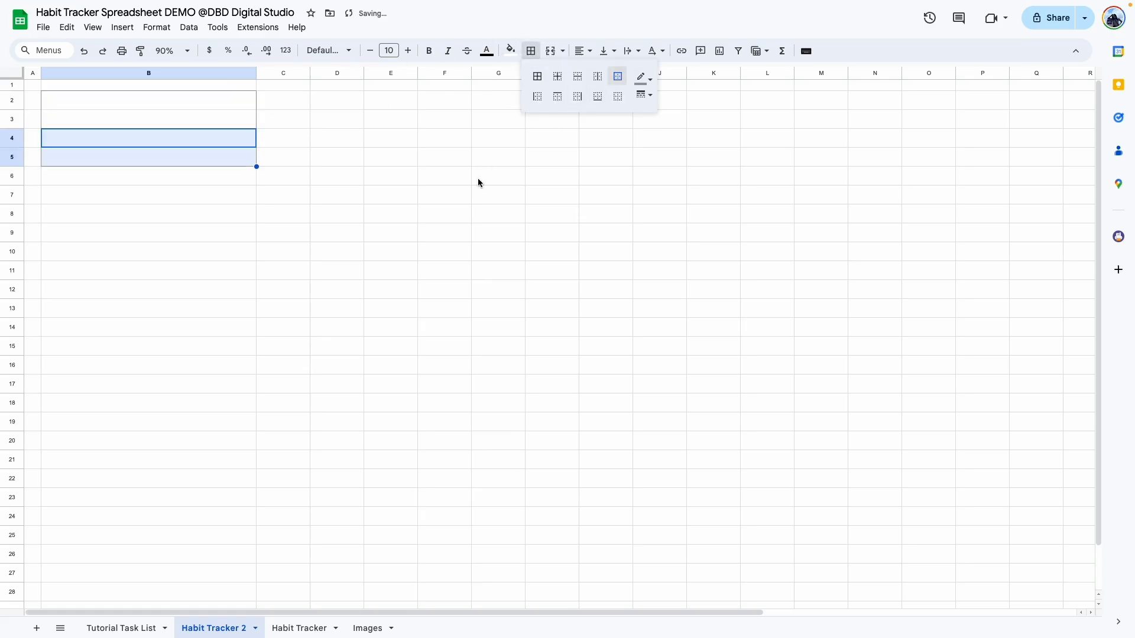
click(464, 190)
Apply an outer border around column B from row 6 down to row 29
drag(45, 175, 182, 558)
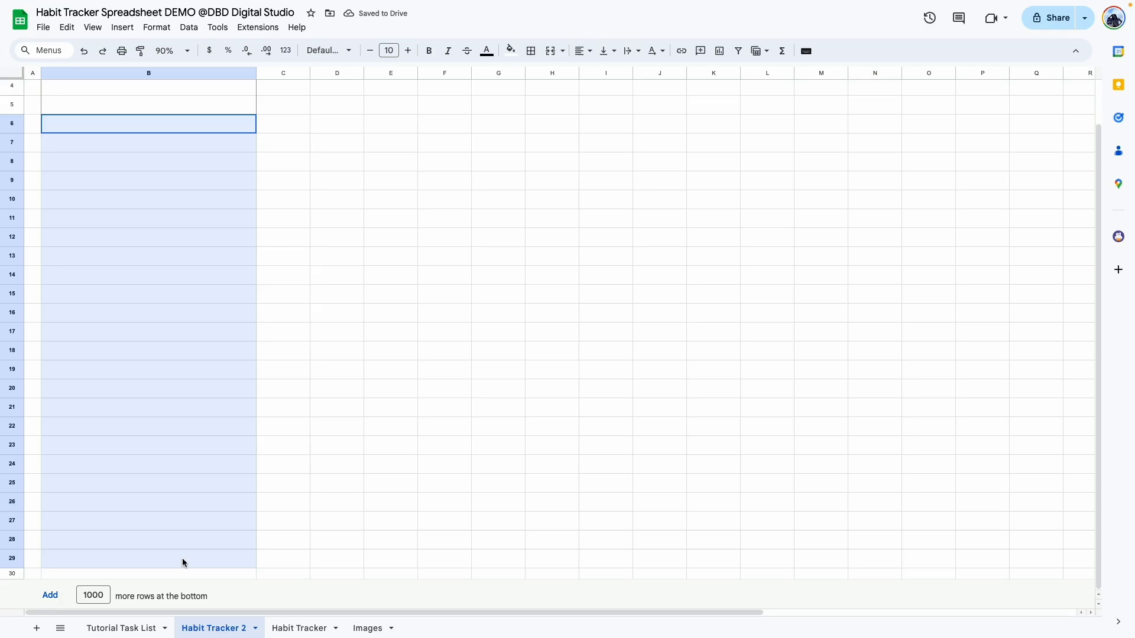
click(531, 50)
click(618, 77)
click(370, 335)
scroll(371, 335, up, 1)
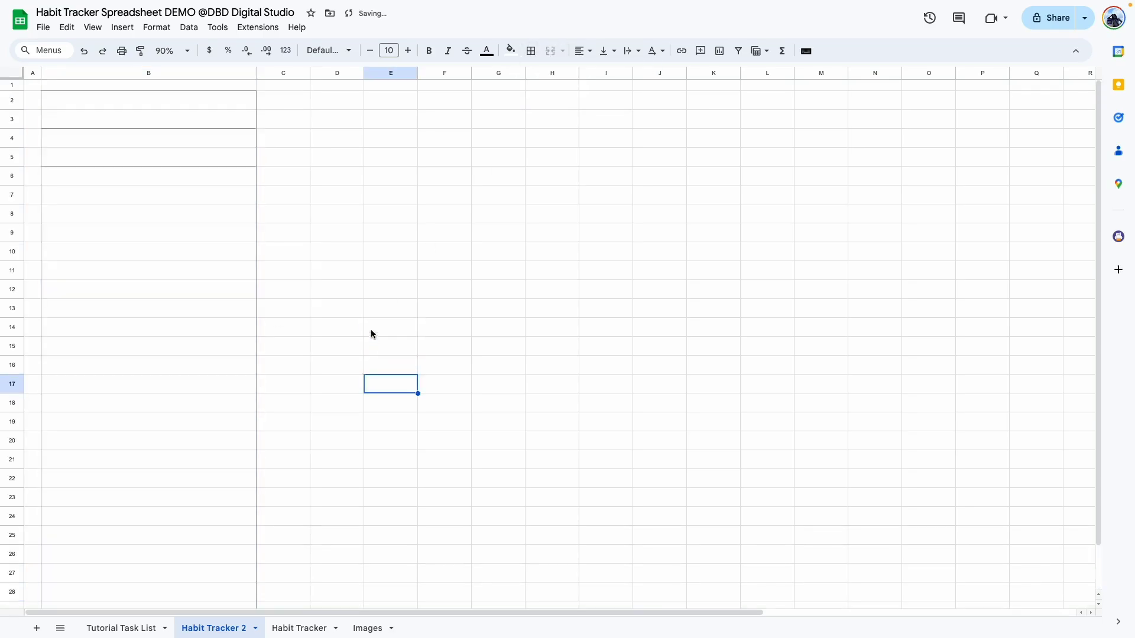
Merge cells B2:B3 into one header cell and B4:B5 into another
drag(83, 114, 84, 100)
click(550, 50)
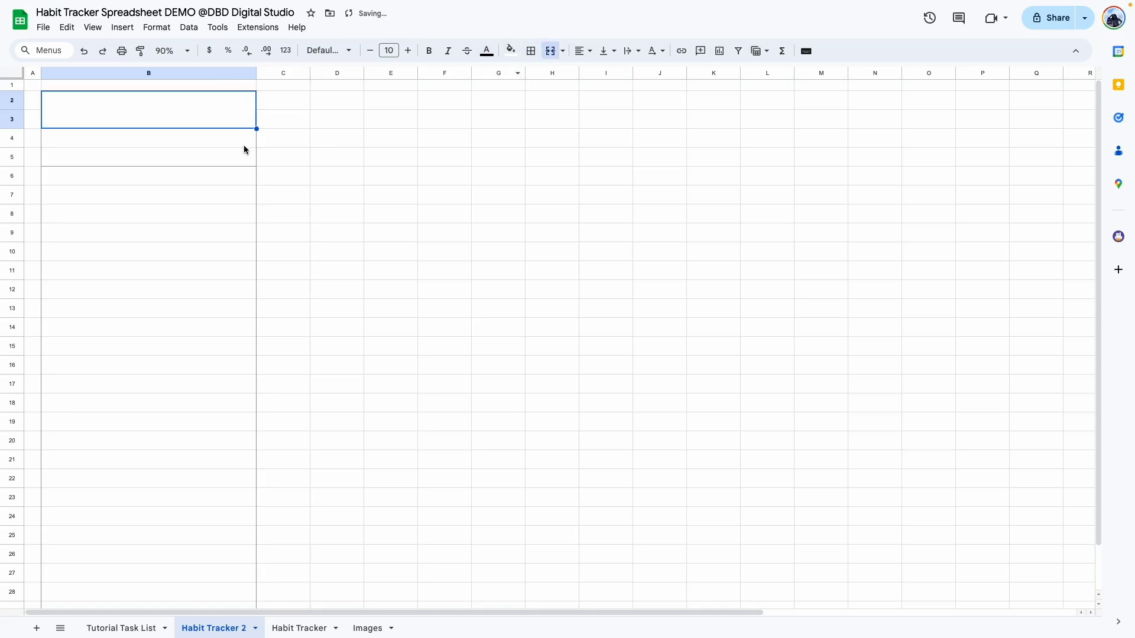
drag(243, 150, 233, 139)
click(550, 50)
click(337, 232)
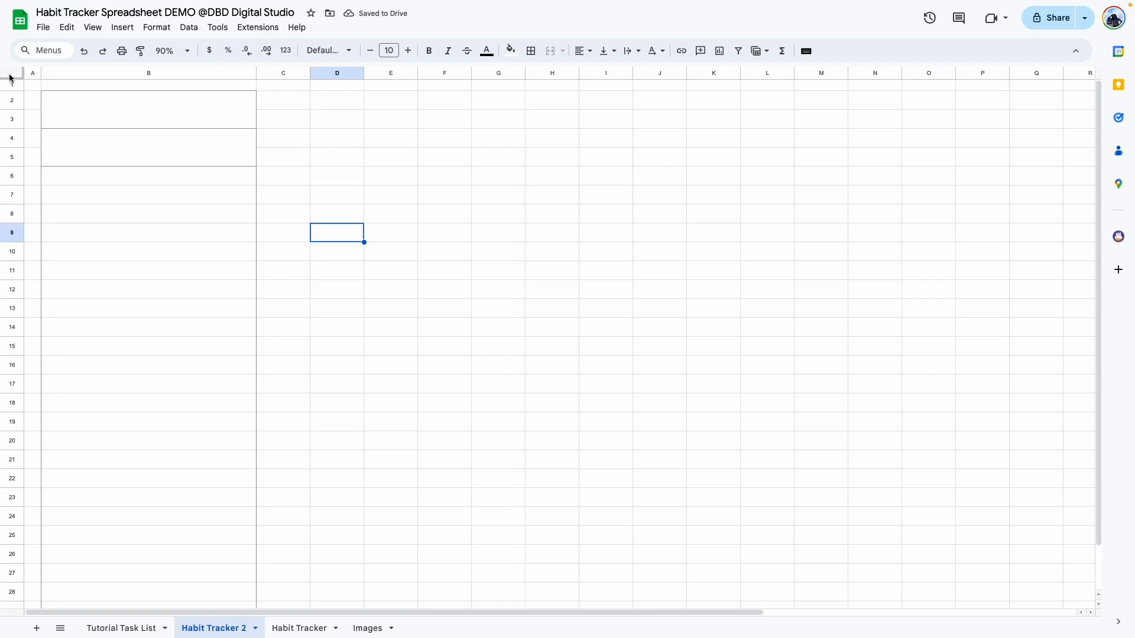
Set the font of the entire Habit Tracker 2 sheet to Nunito
click(11, 75)
click(328, 50)
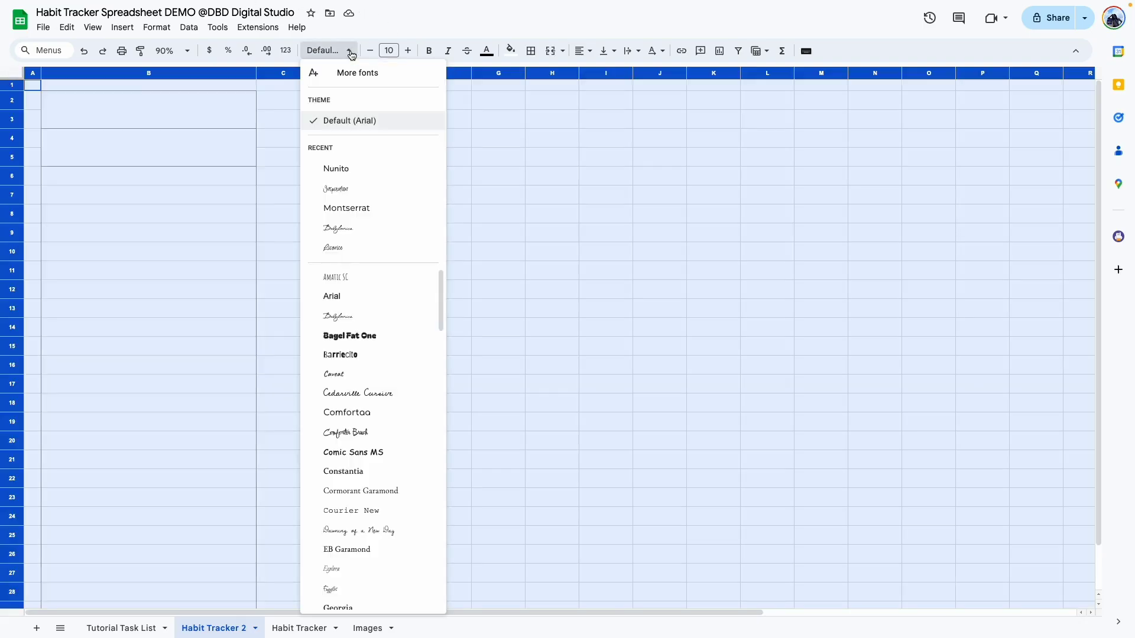
click(338, 168)
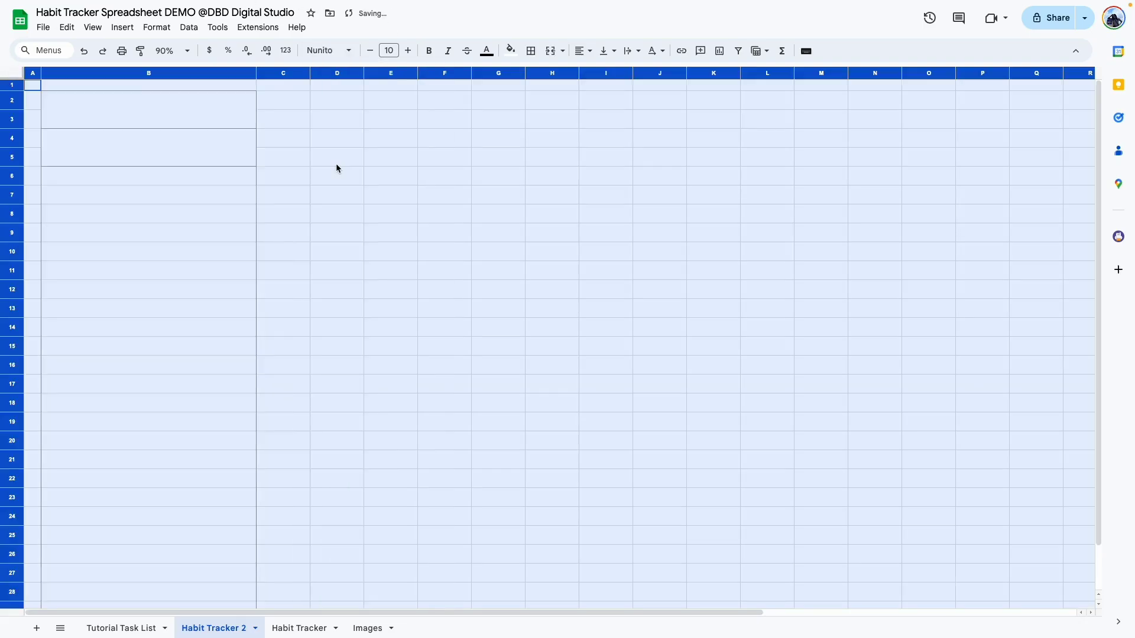
Align all cells of the sheet to the center horizontally and to the middle vertically
click(581, 50)
click(602, 73)
click(607, 51)
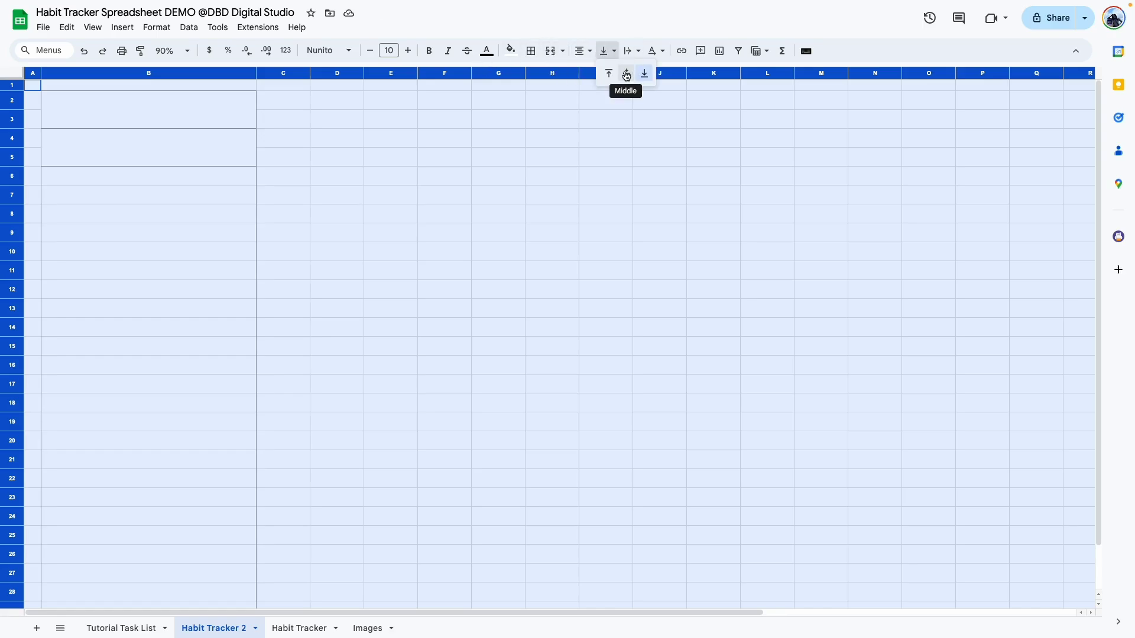
click(626, 75)
click(195, 107)
click(284, 233)
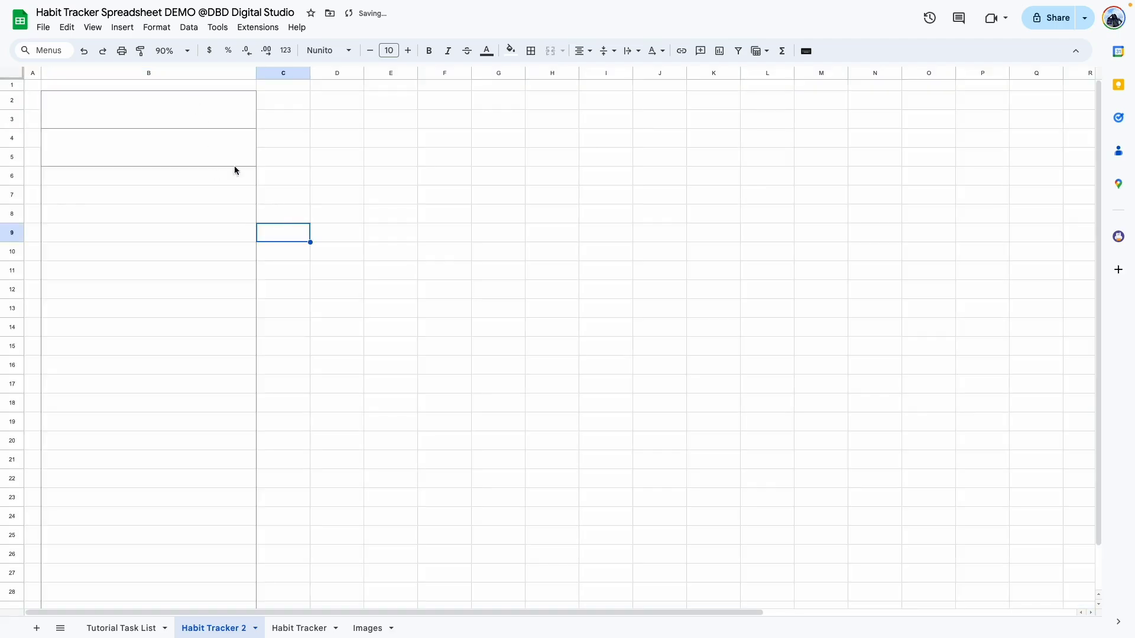
Enter the title "Habit Tracker" in the merged cell B2:B3 and set its font size to 24
click(109, 117)
key(Return)
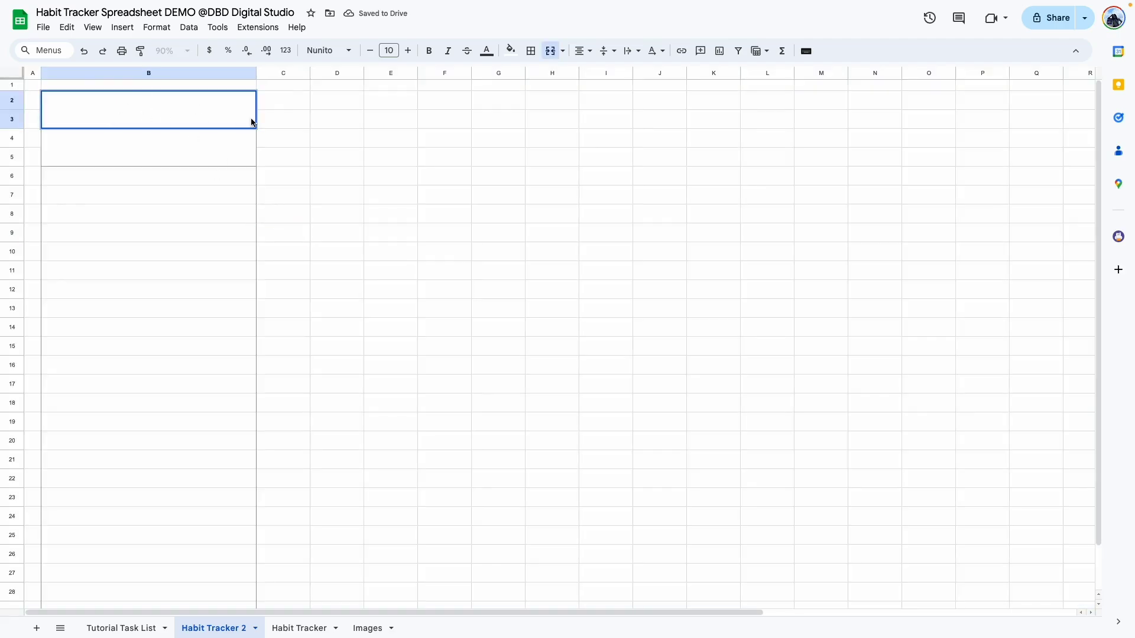
text(Habit Tracker)
key(Return)
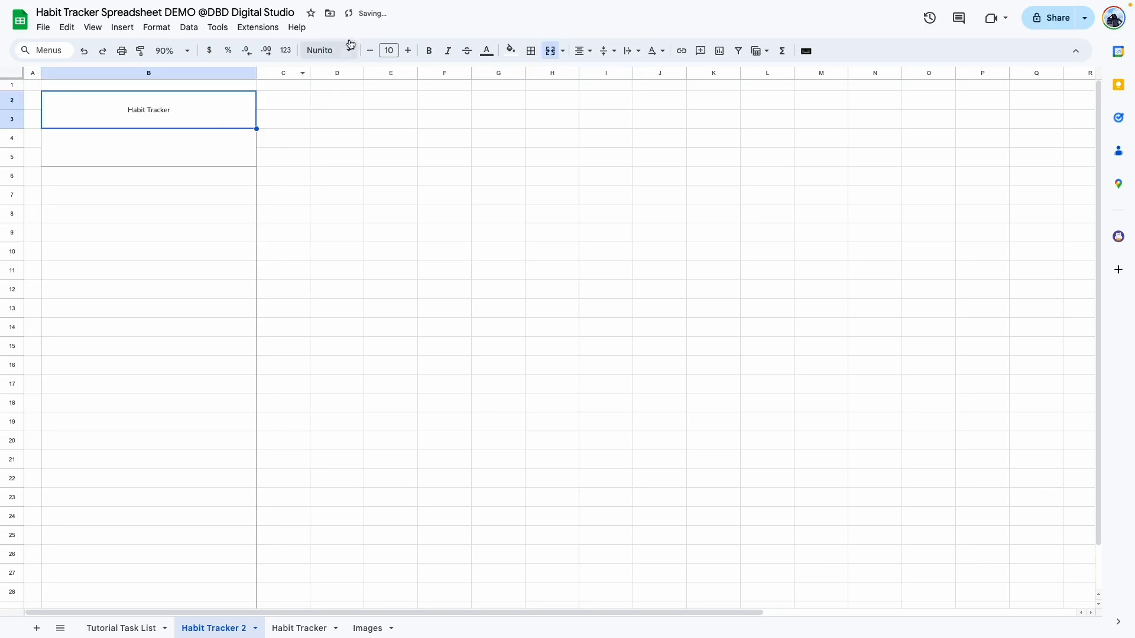
click(388, 50)
click(389, 191)
click(462, 183)
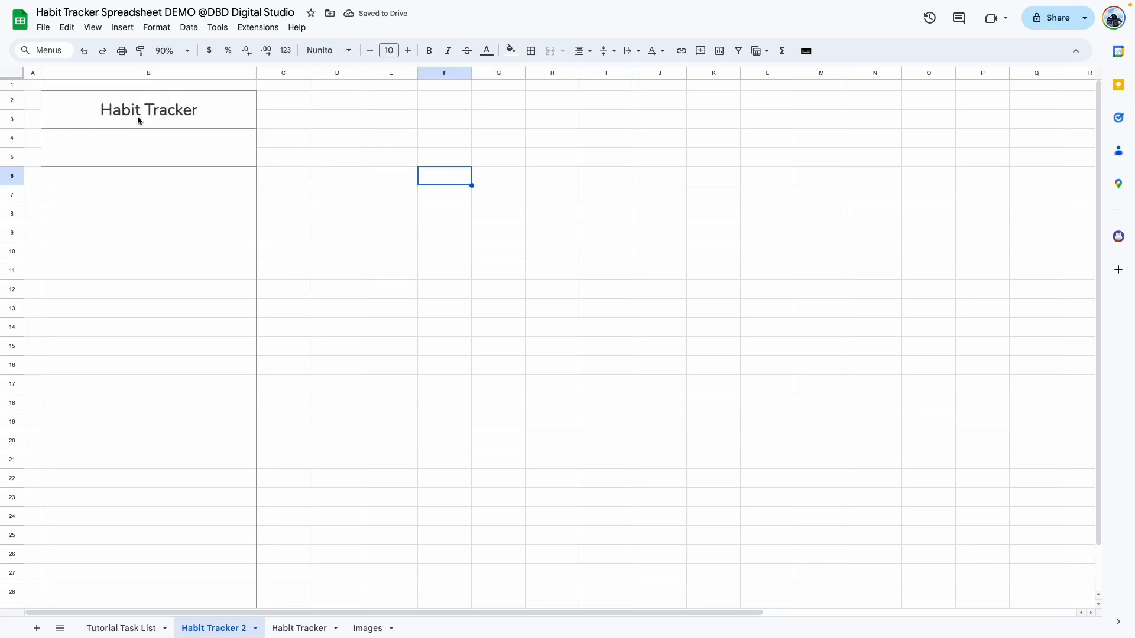
Check which font the title cell uses in the finished Habit Tracker sheet, and return to Habit Tracker 2
click(179, 117)
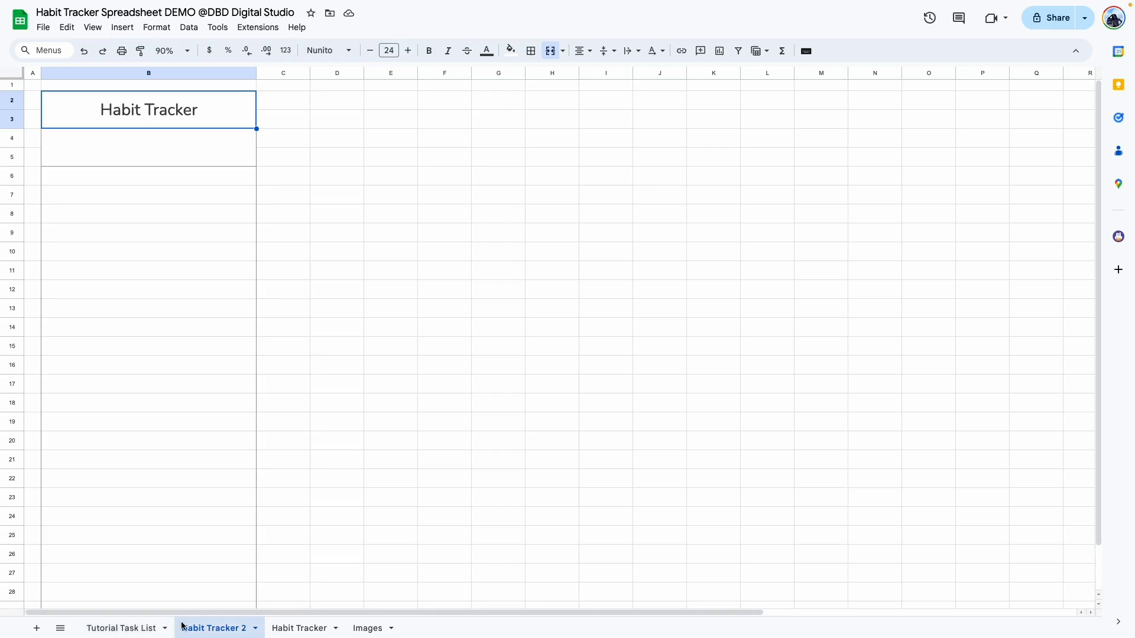
click(293, 630)
click(210, 107)
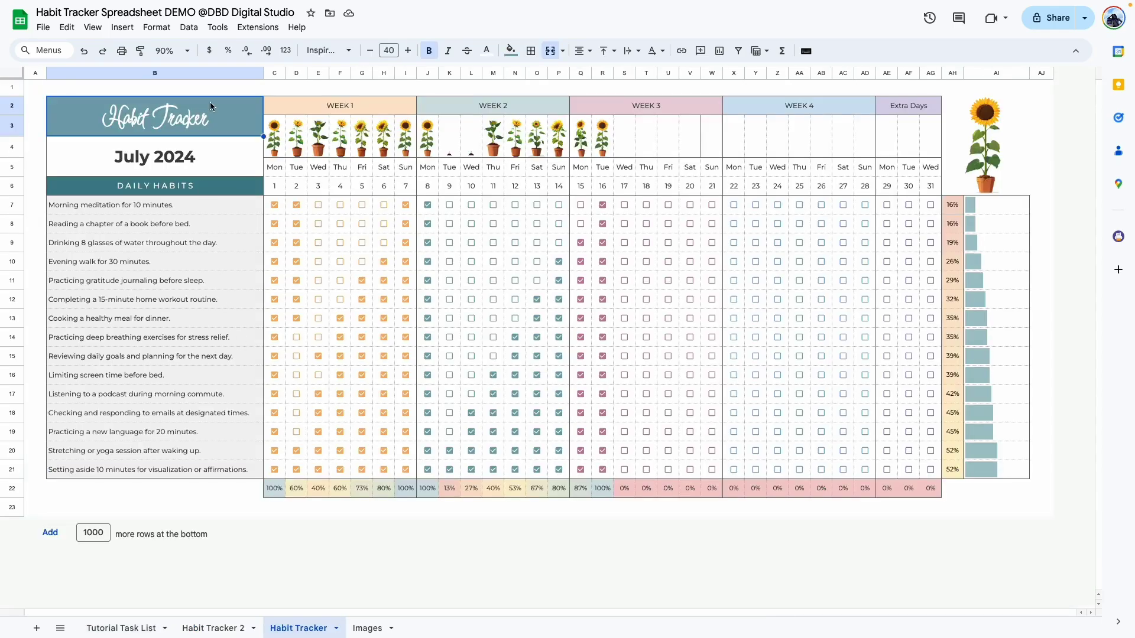
click(324, 52)
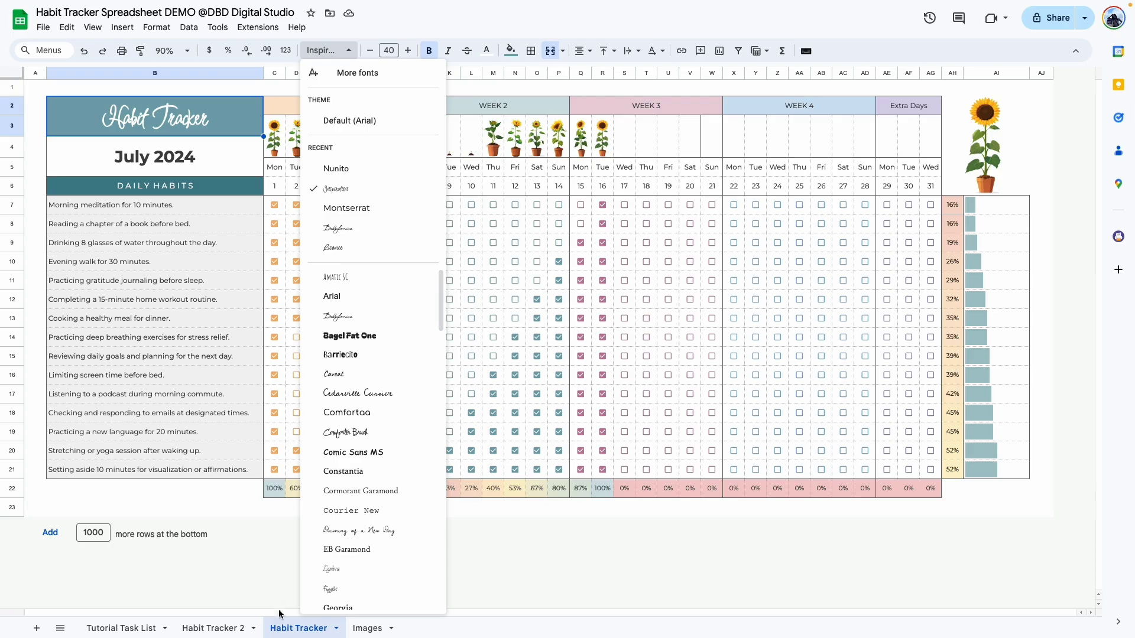
click(233, 508)
click(212, 628)
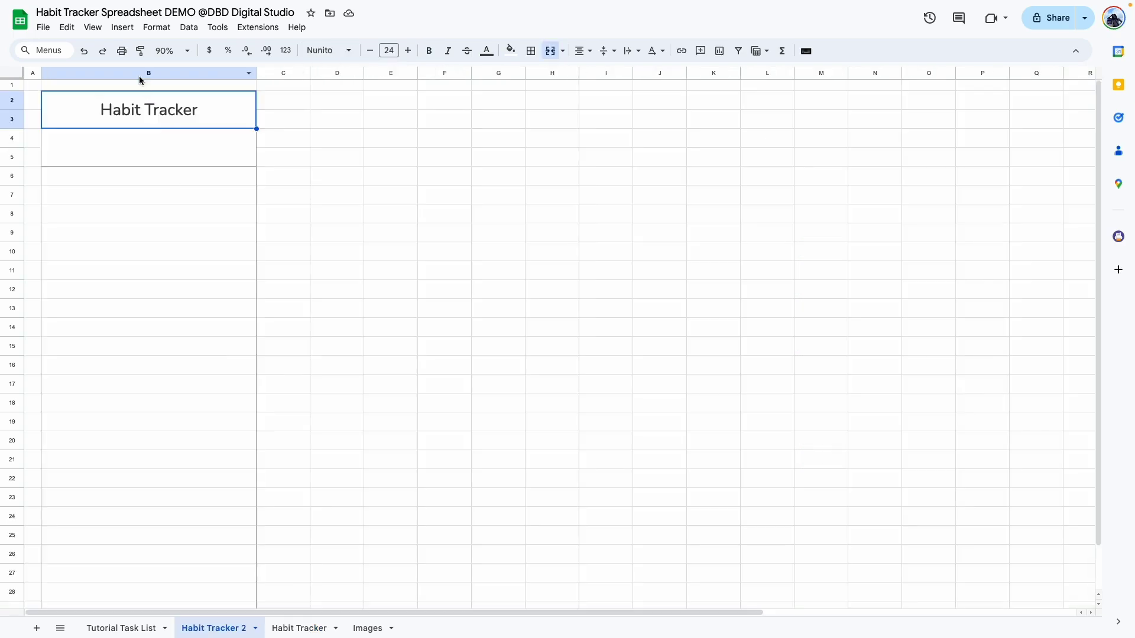
Change the Habit Tracker title to the script font used in the finished tracker's title and enlarge its text
click(329, 51)
click(343, 189)
click(390, 289)
click(246, 114)
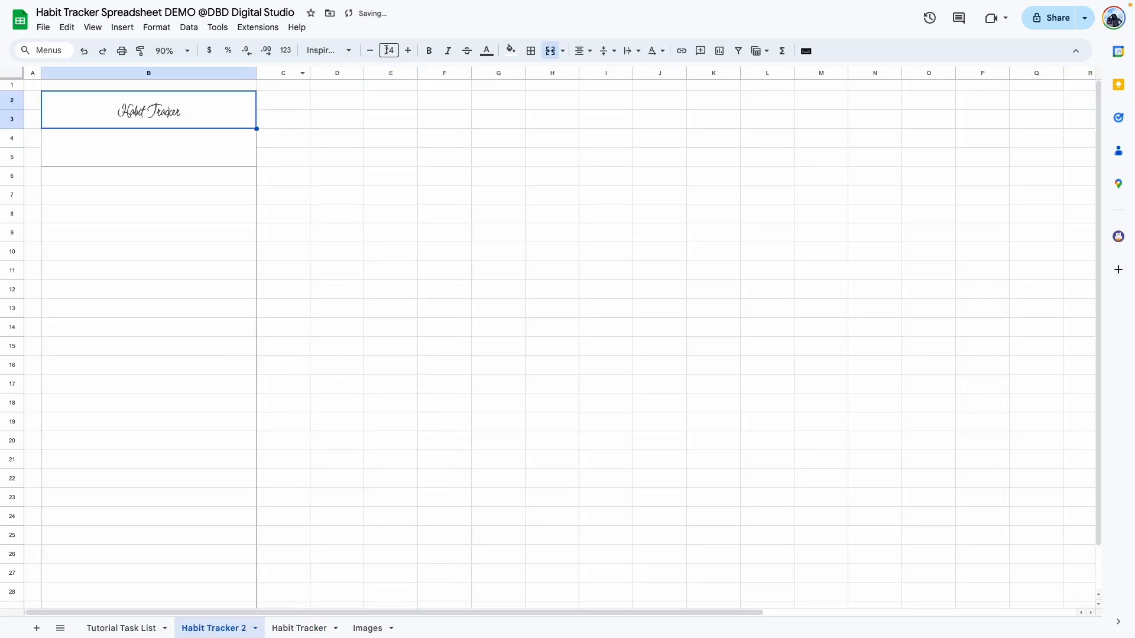
click(388, 50)
Add a data validation rule to the merged cell B4:B5 requiring a valid date and rejecting invalid input
click(186, 149)
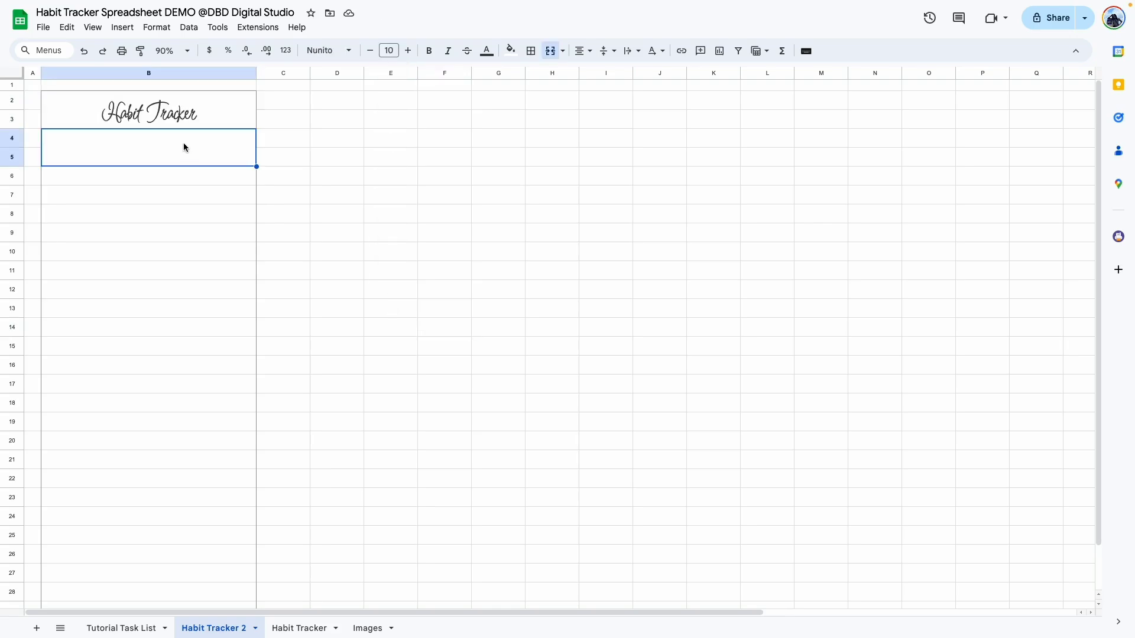
click(188, 27)
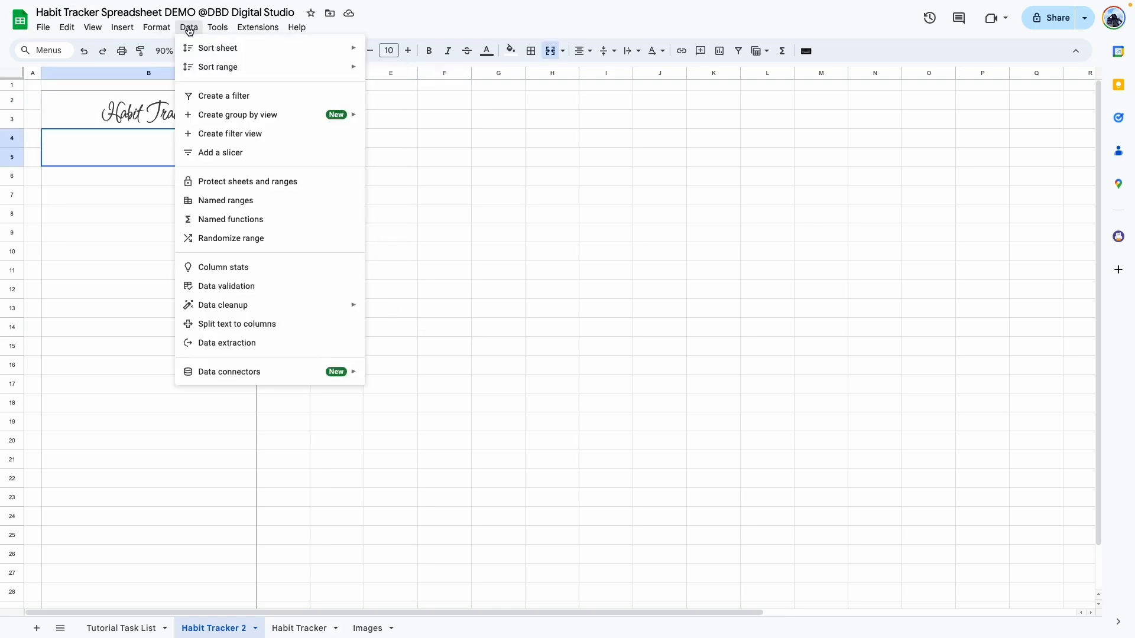
click(235, 287)
click(1055, 95)
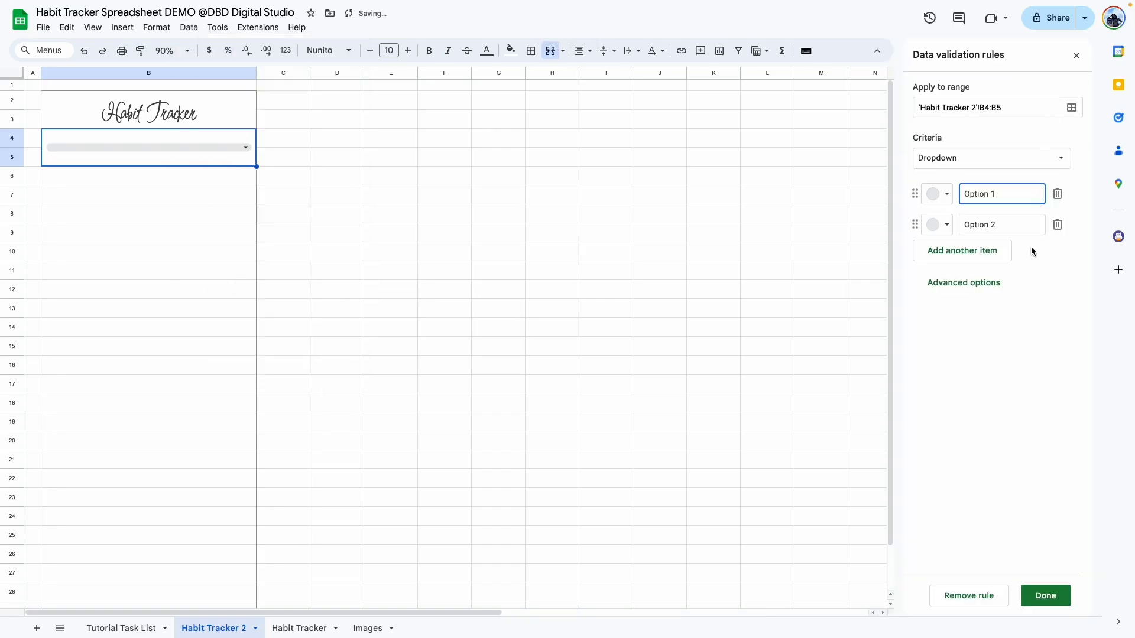
click(1028, 159)
click(960, 306)
click(920, 290)
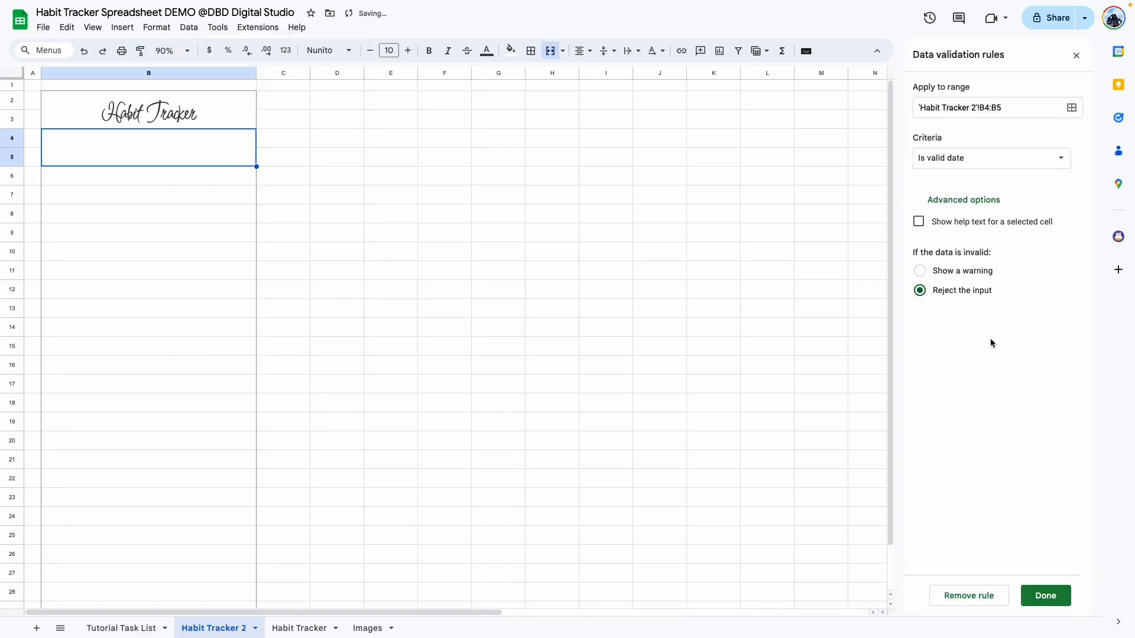
click(1046, 595)
Enter the date 7/1/2024 in the merged cell B4:B5 at font size 24
click(349, 328)
double_click(138, 153)
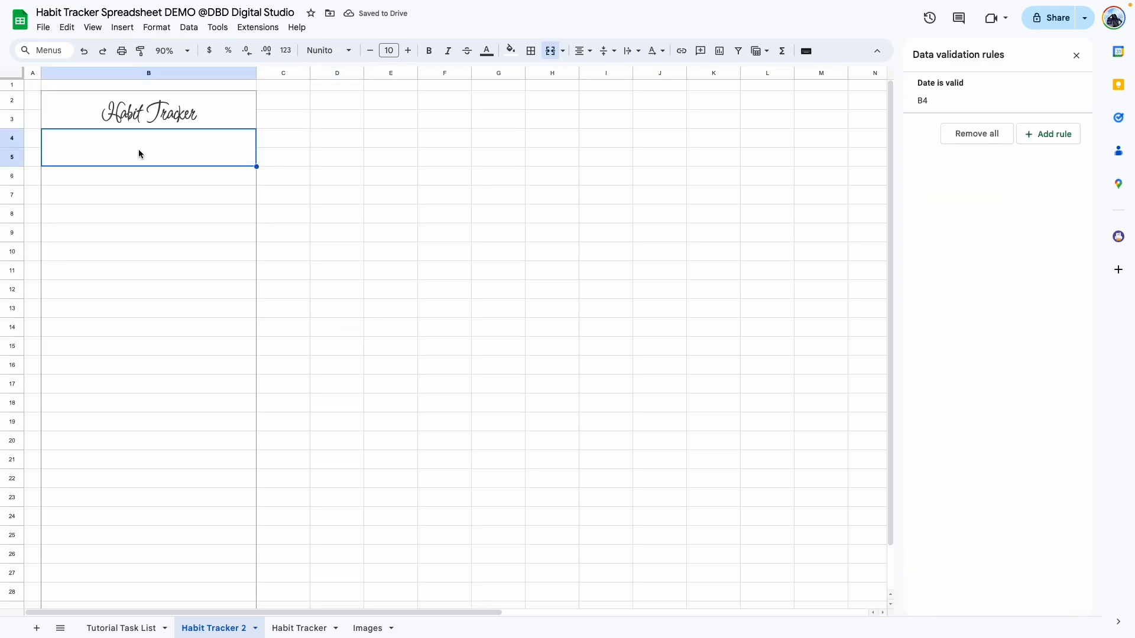
click(131, 216)
Start a custom date format for the date cell and remove the day element and the slashes
click(146, 29)
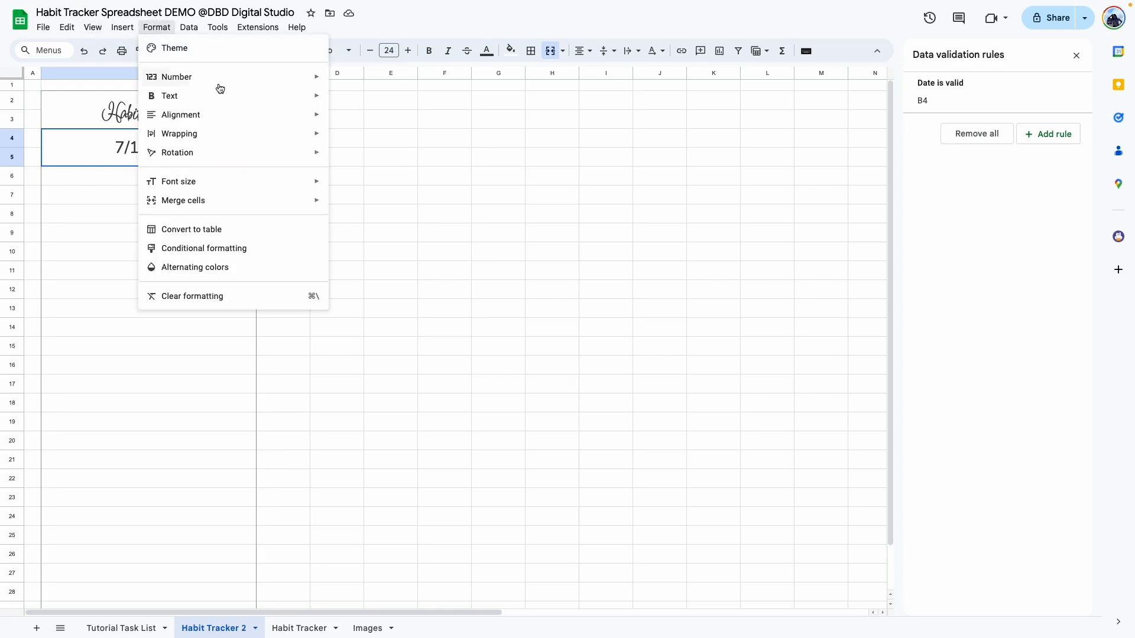
mouse_move(251, 76)
click(426, 452)
scroll(517, 284, down, 3)
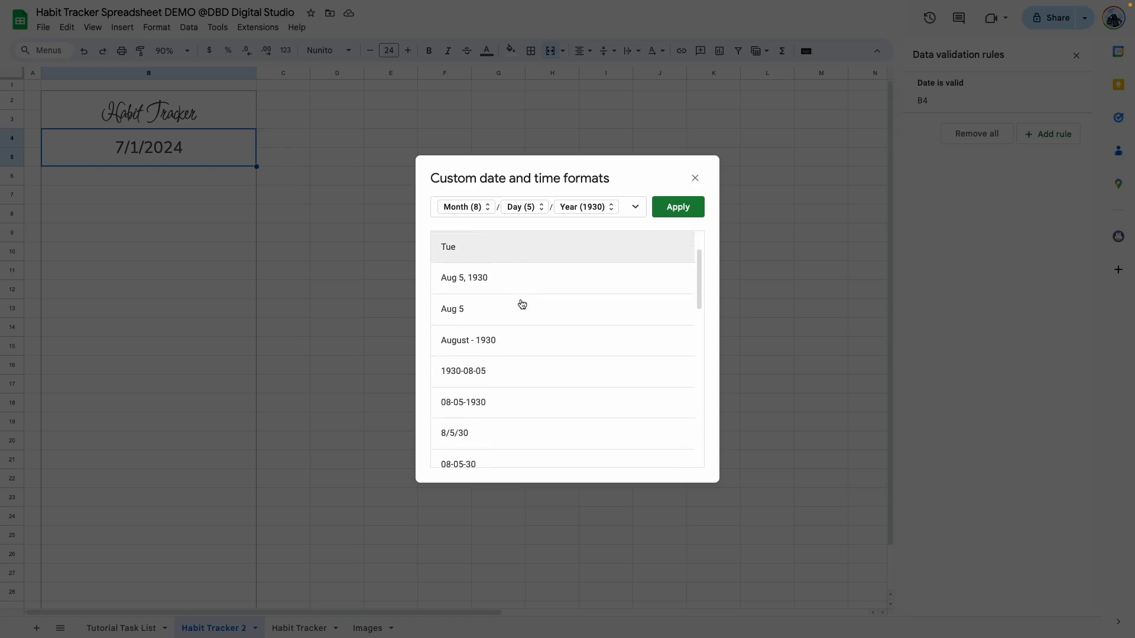
scroll(520, 304, up, 3)
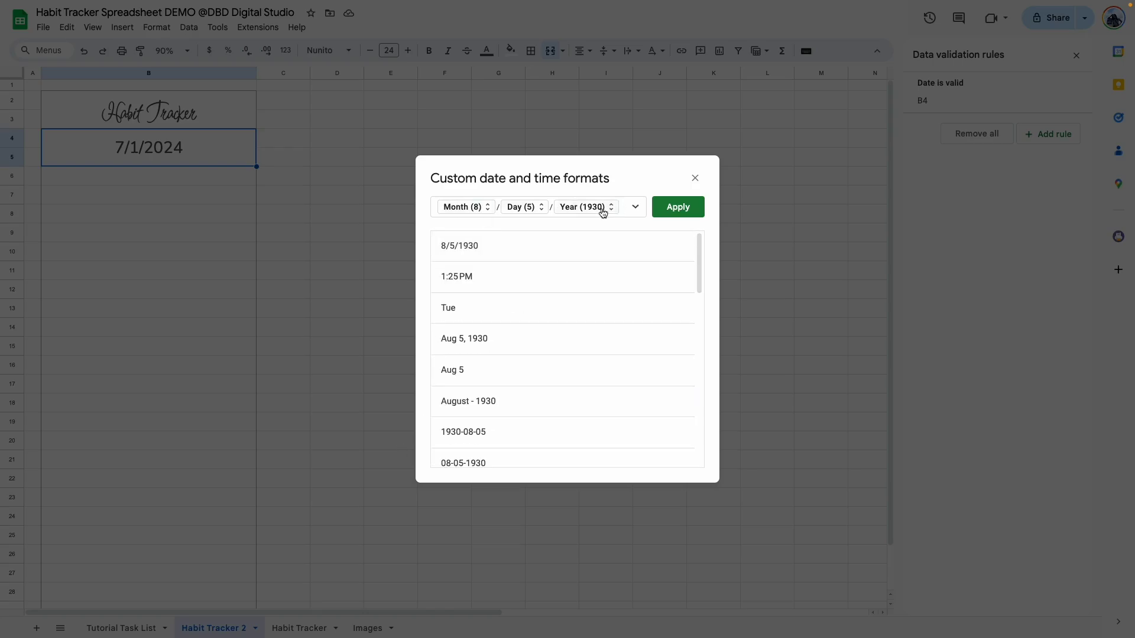
click(537, 210)
click(535, 295)
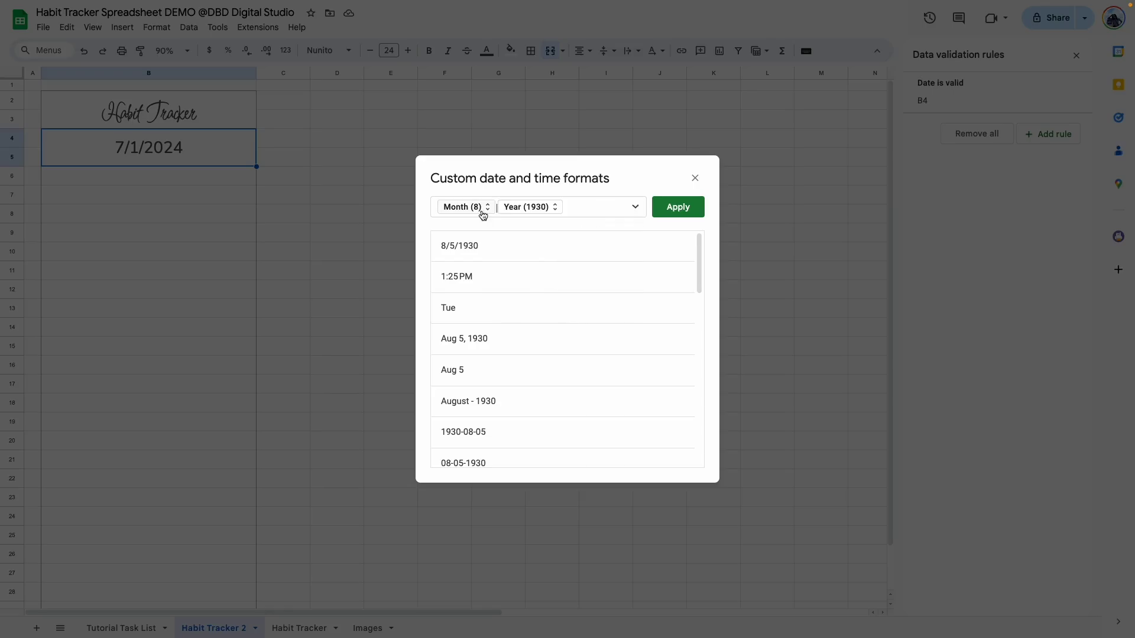
Set the custom format to the full month name followed by the full numeric year and apply it
click(464, 208)
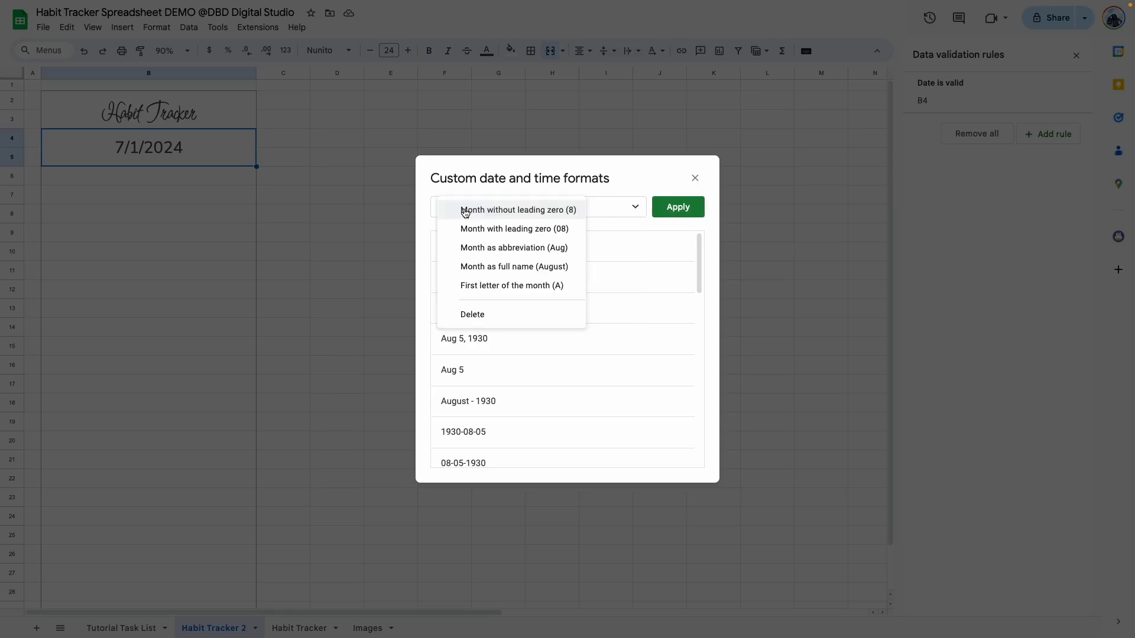
click(546, 266)
click(540, 211)
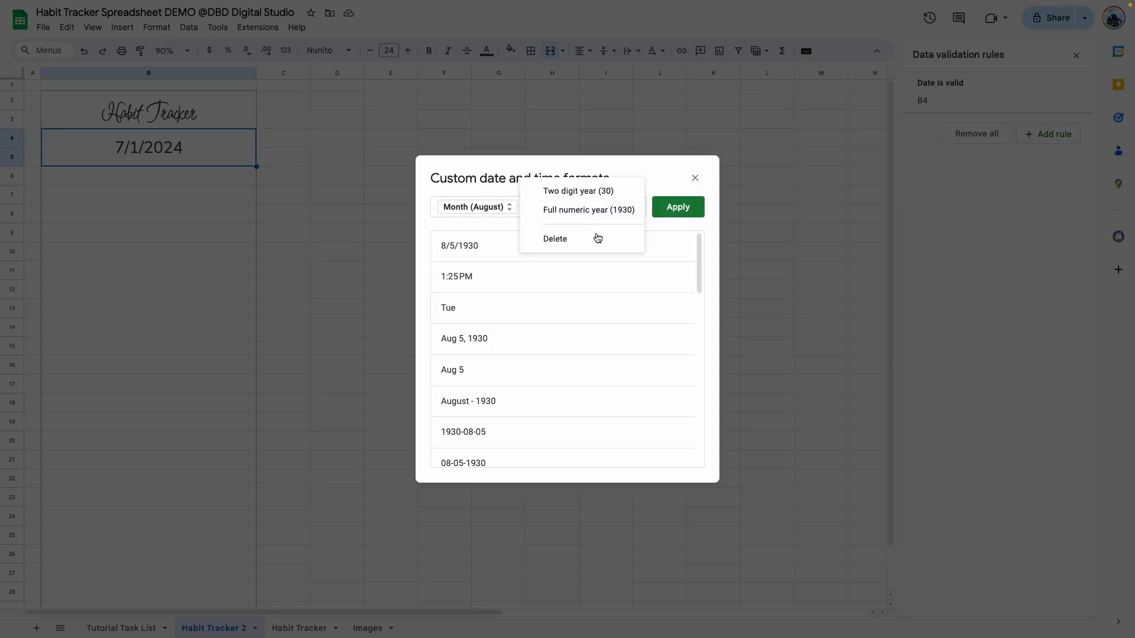
click(611, 215)
click(678, 207)
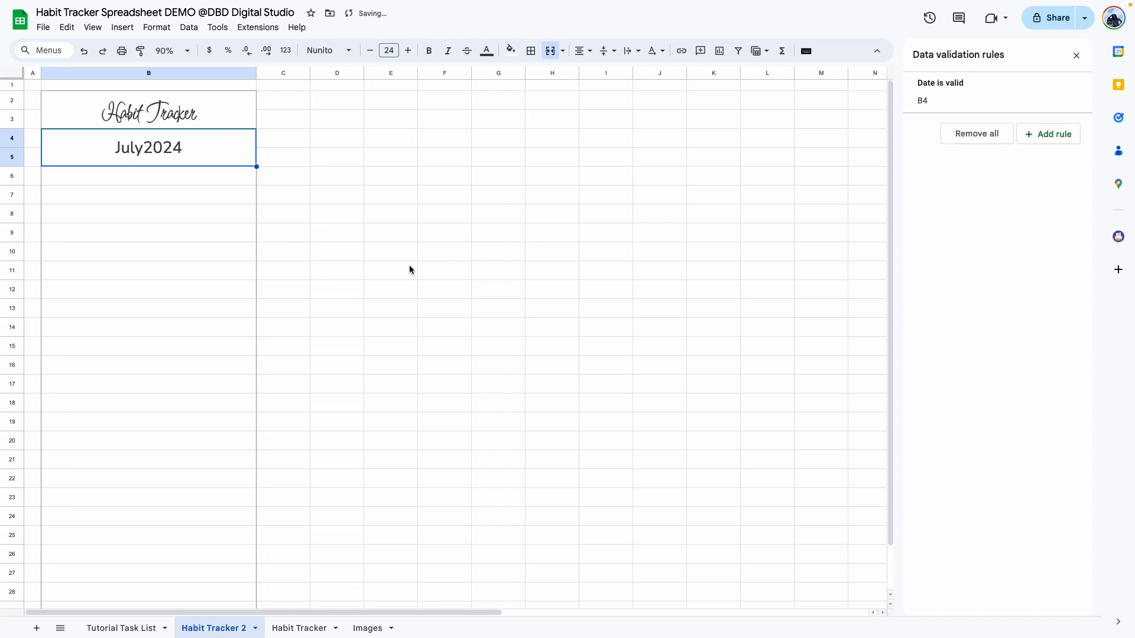
Add a space between month and year in the date cell's custom format and make the date bold
click(157, 27)
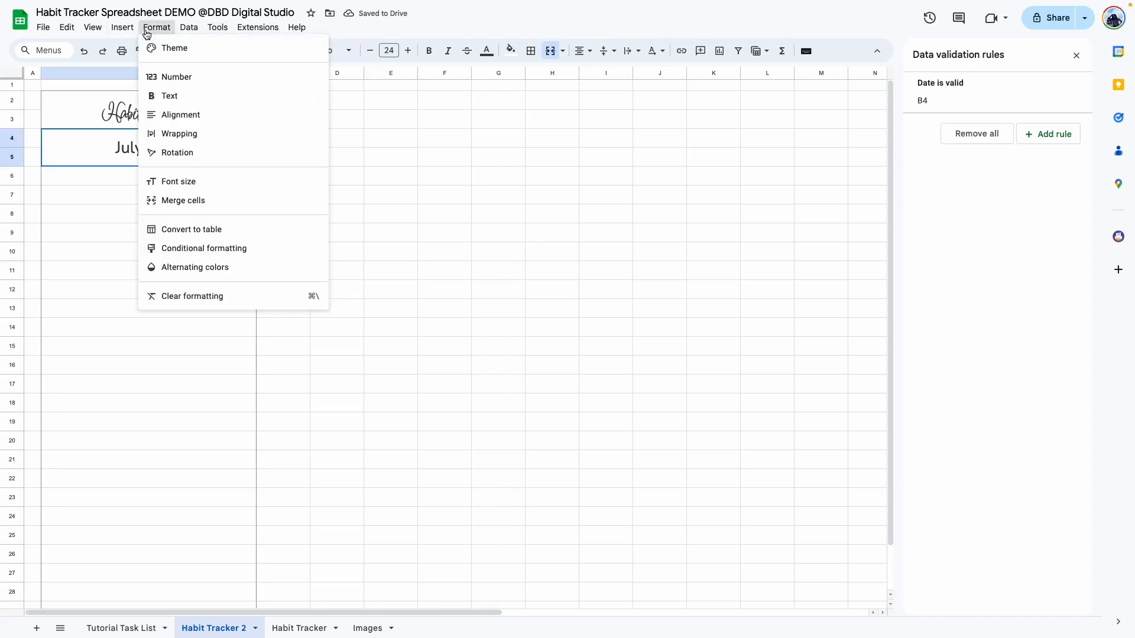
mouse_move(177, 77)
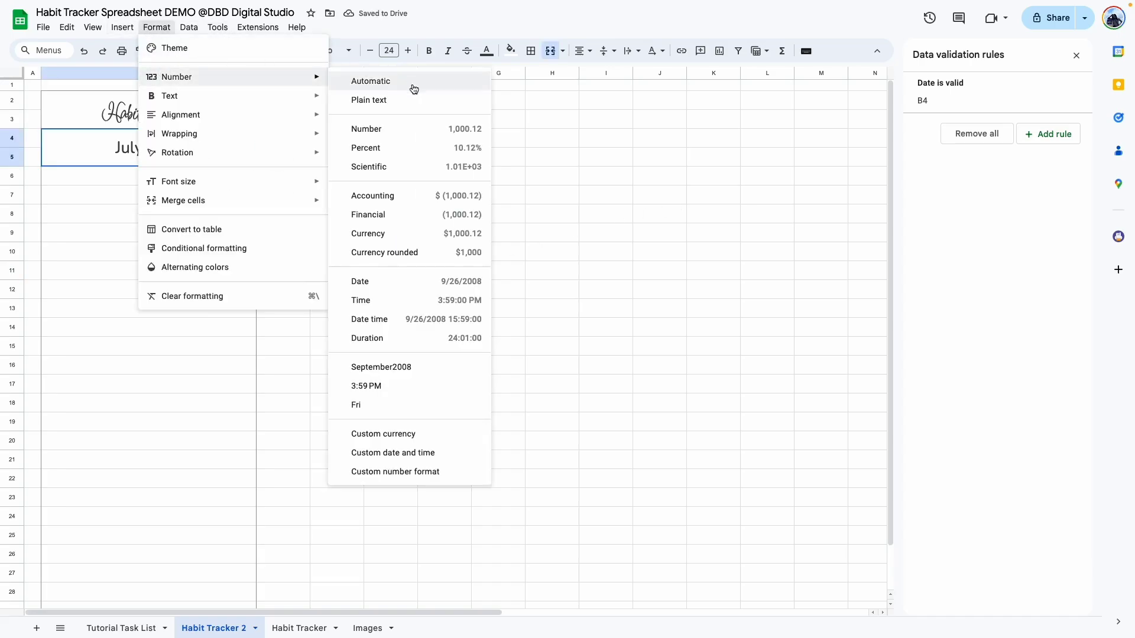
click(412, 450)
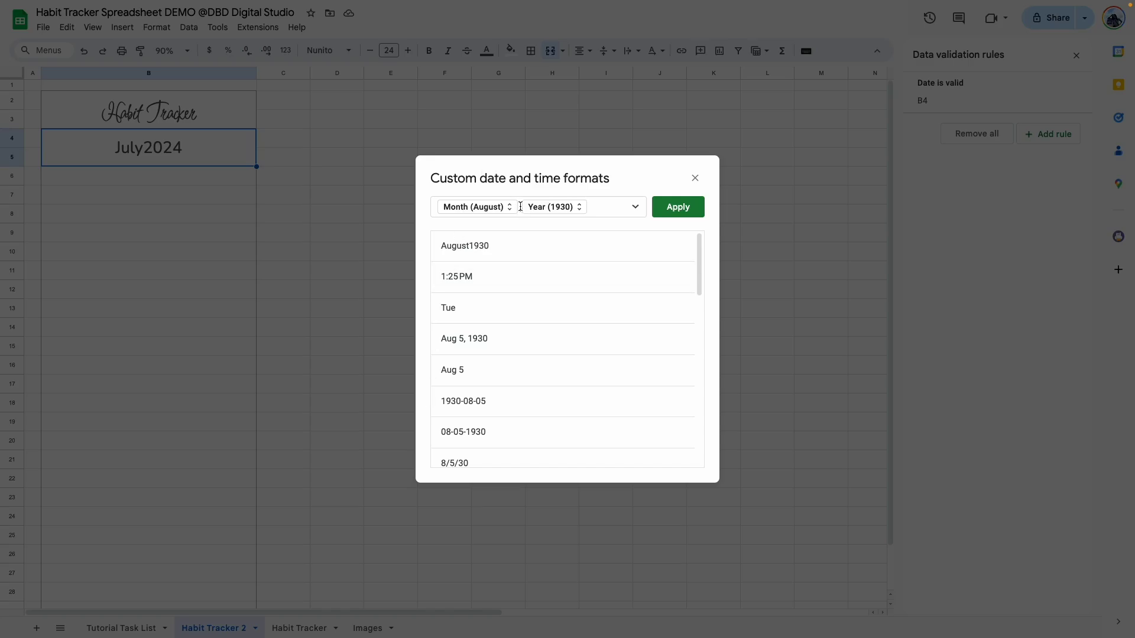
click(678, 208)
click(445, 233)
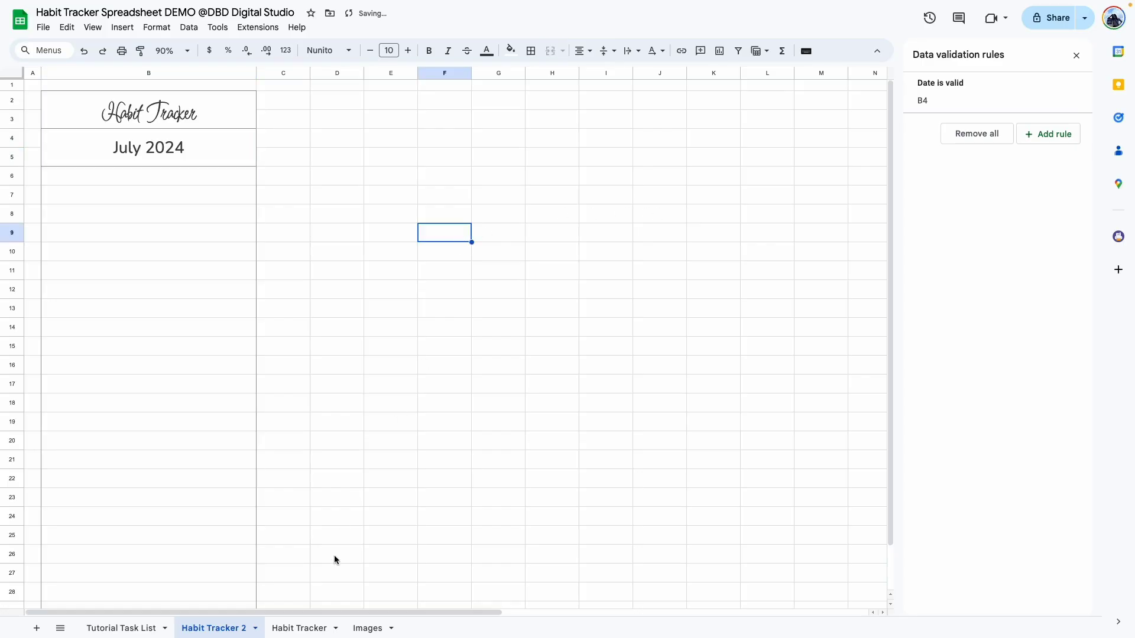
click(149, 148)
click(430, 51)
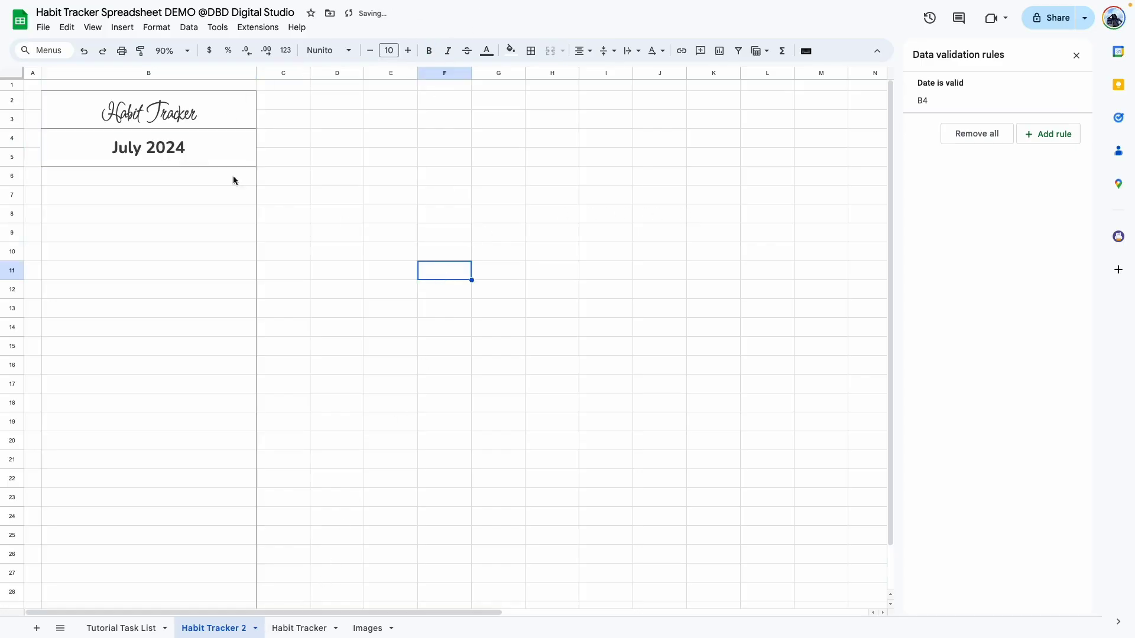
Apply dotted horizontal inner borders to cells B6:B29
drag(147, 170, 214, 565)
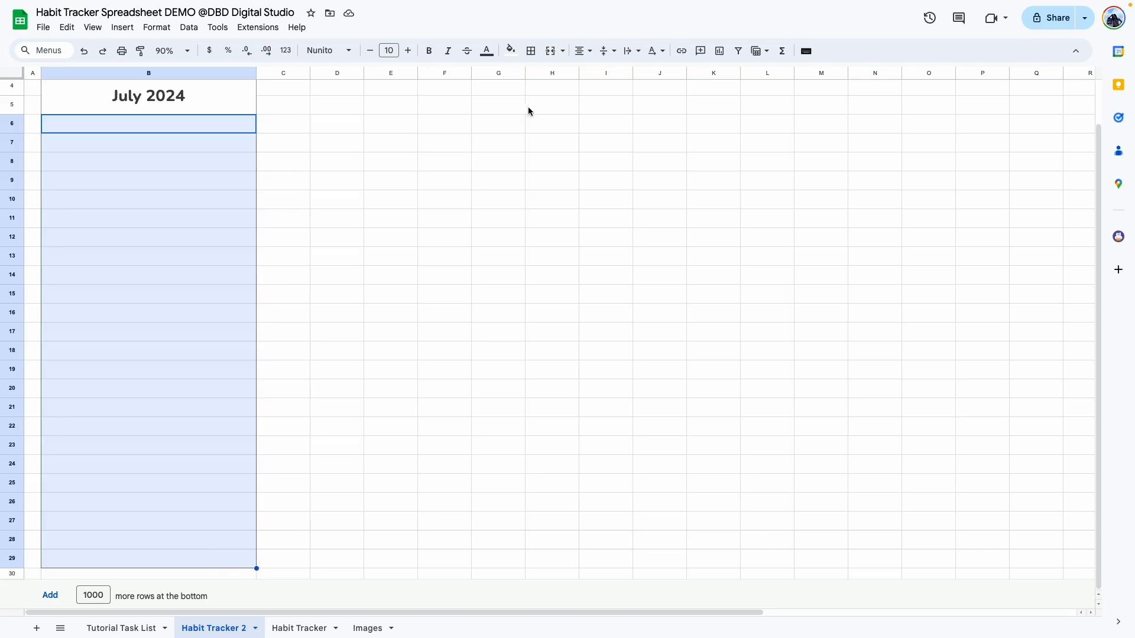
click(531, 51)
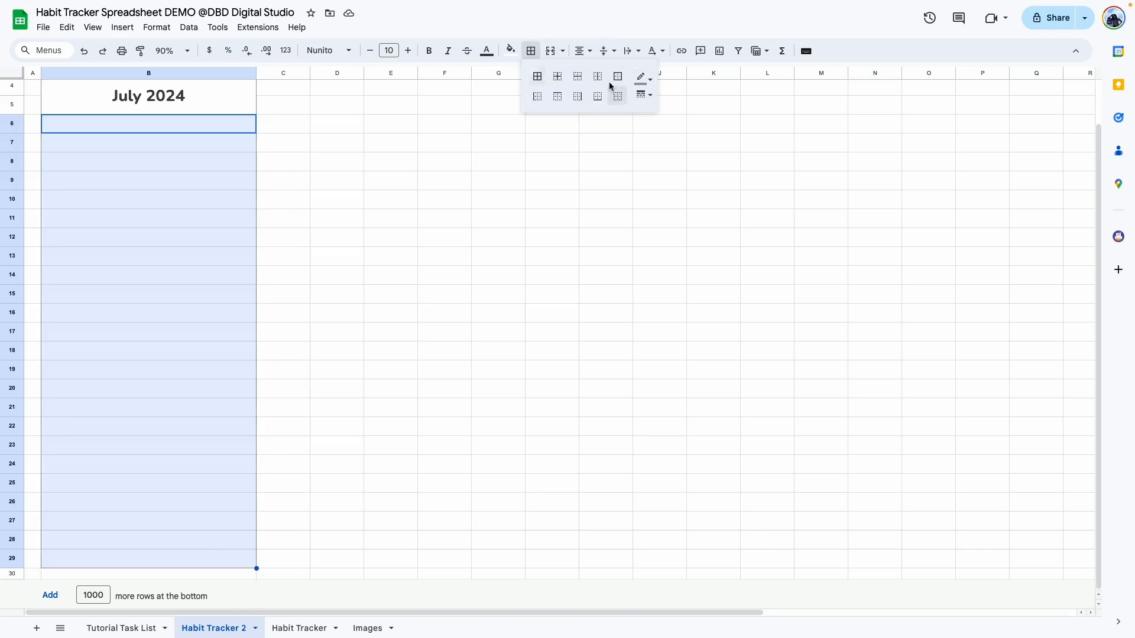
click(578, 81)
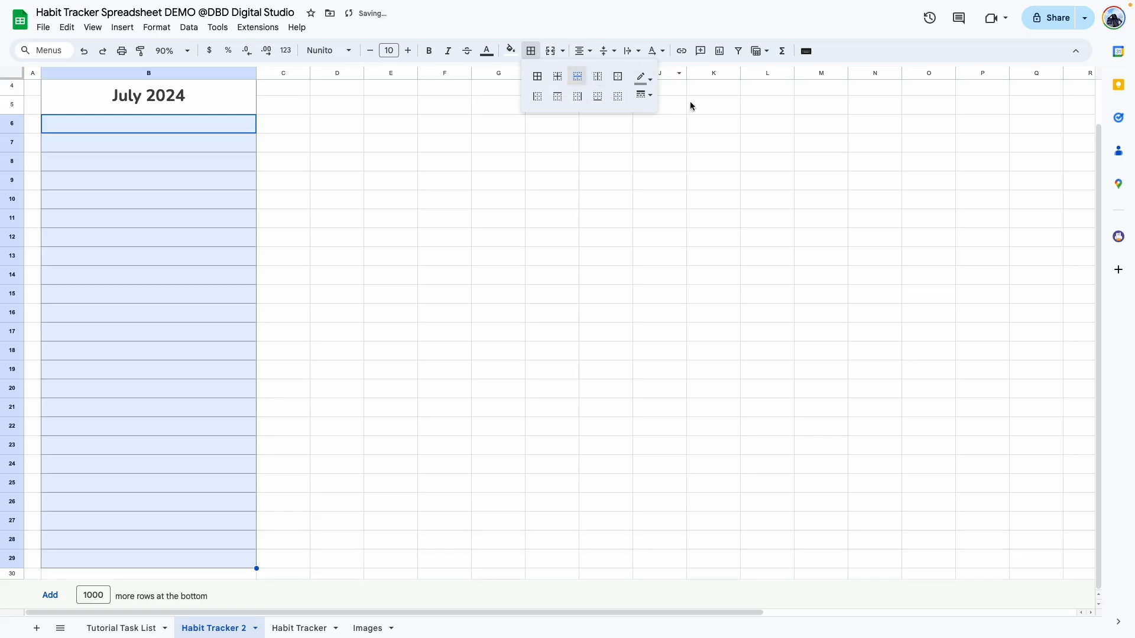
click(643, 95)
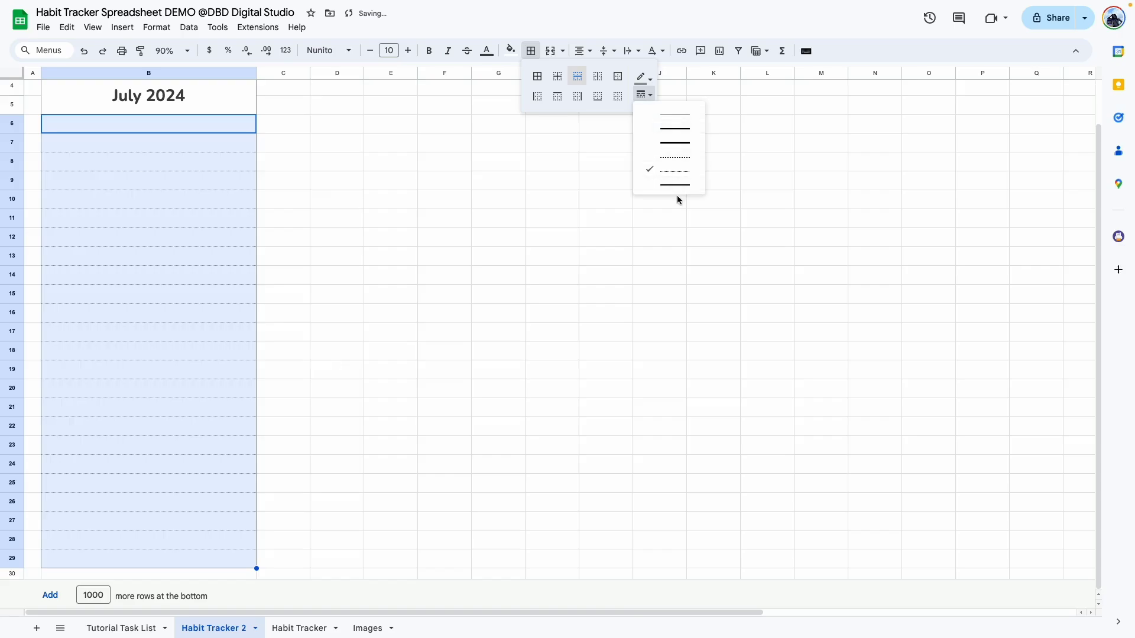
click(664, 178)
click(546, 304)
scroll(200, 170, up, 2)
Apply an outer border to cell B6 below the date
click(201, 175)
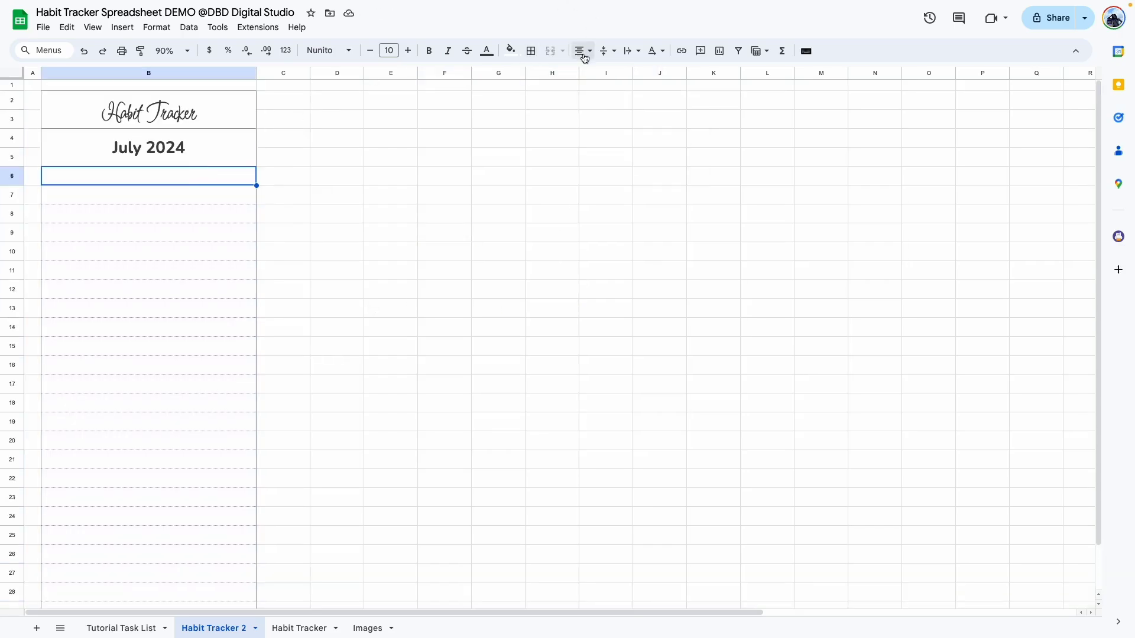
click(531, 56)
click(618, 78)
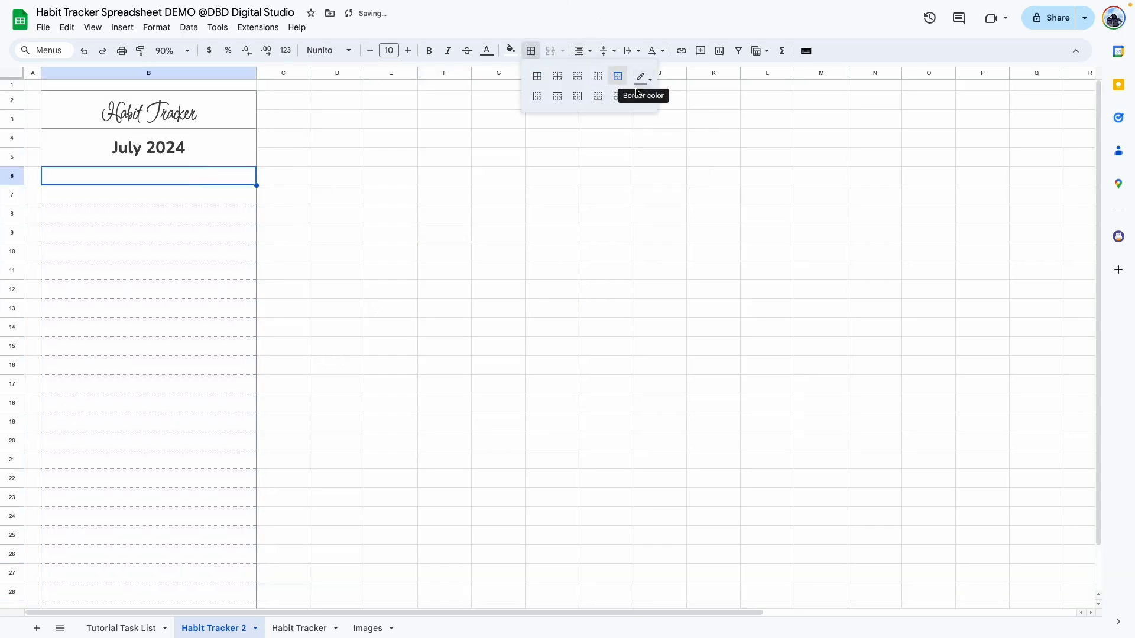
Enter "Daily Habits" in cell B6 below the date and enlarge its text
double_click(230, 176)
text(Daily Habits)
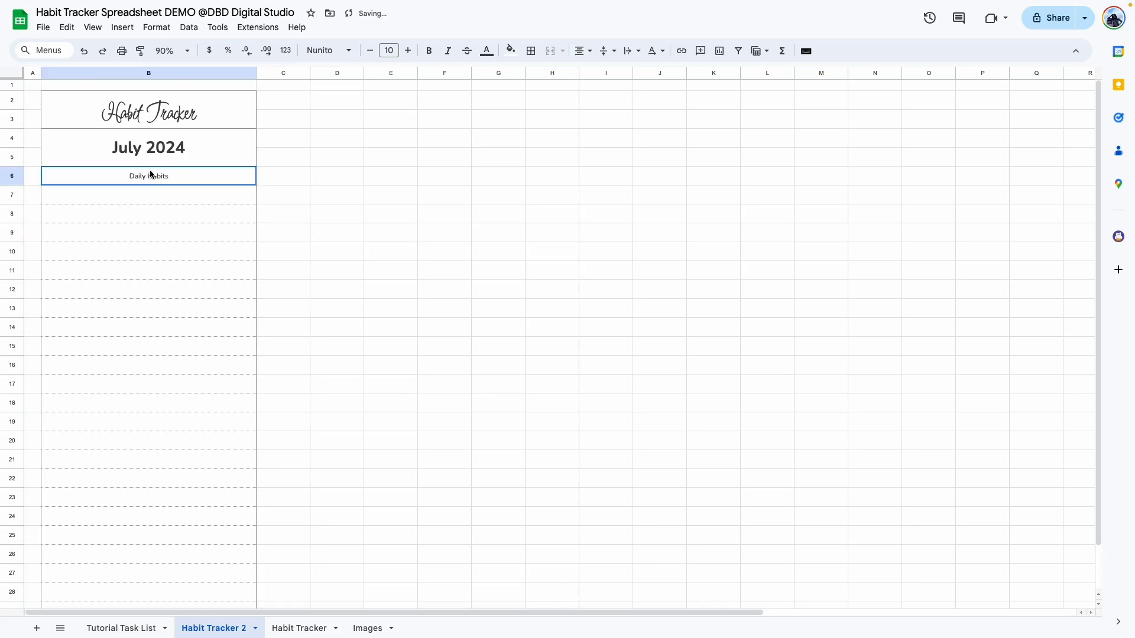
click(389, 51)
click(408, 51)
click(408, 51)
click(283, 327)
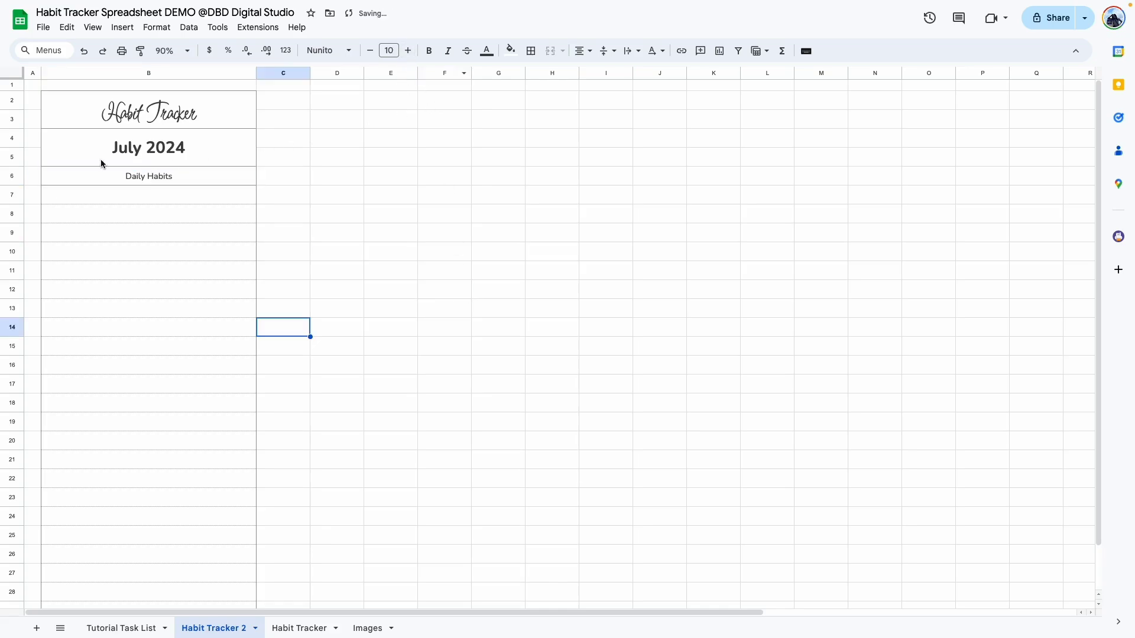
Narrow the columns from C to Z to slim, equal widths and insert more columns so the sheet extends to AJ
key(ctrl+shift+Page_Down)
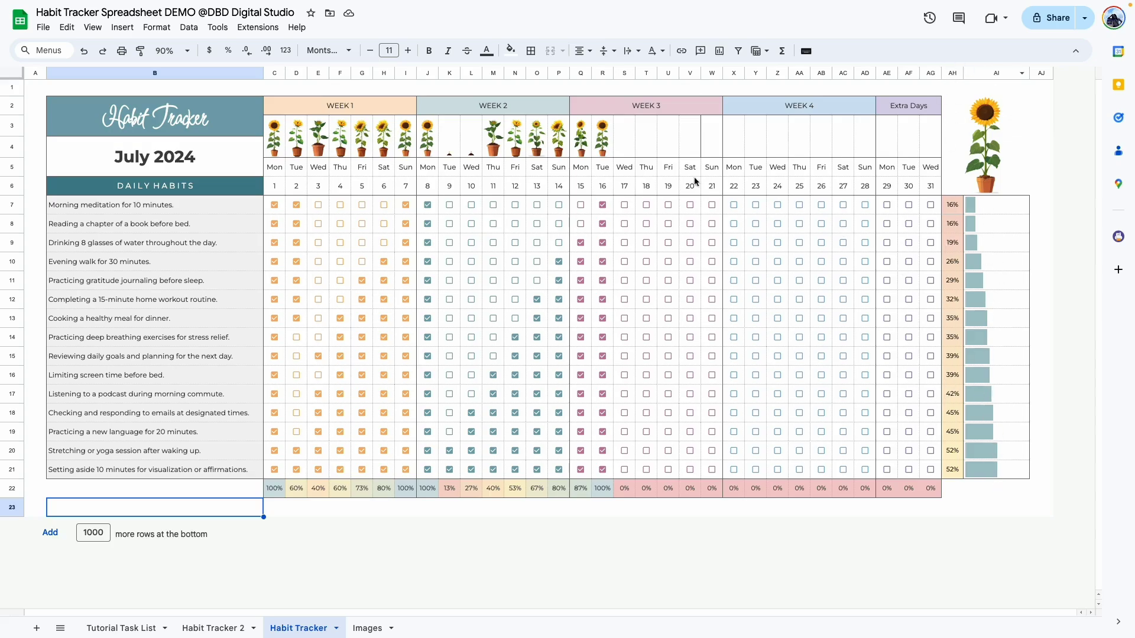
key(ctrl+shift+Page_Up)
key(ctrl+a)
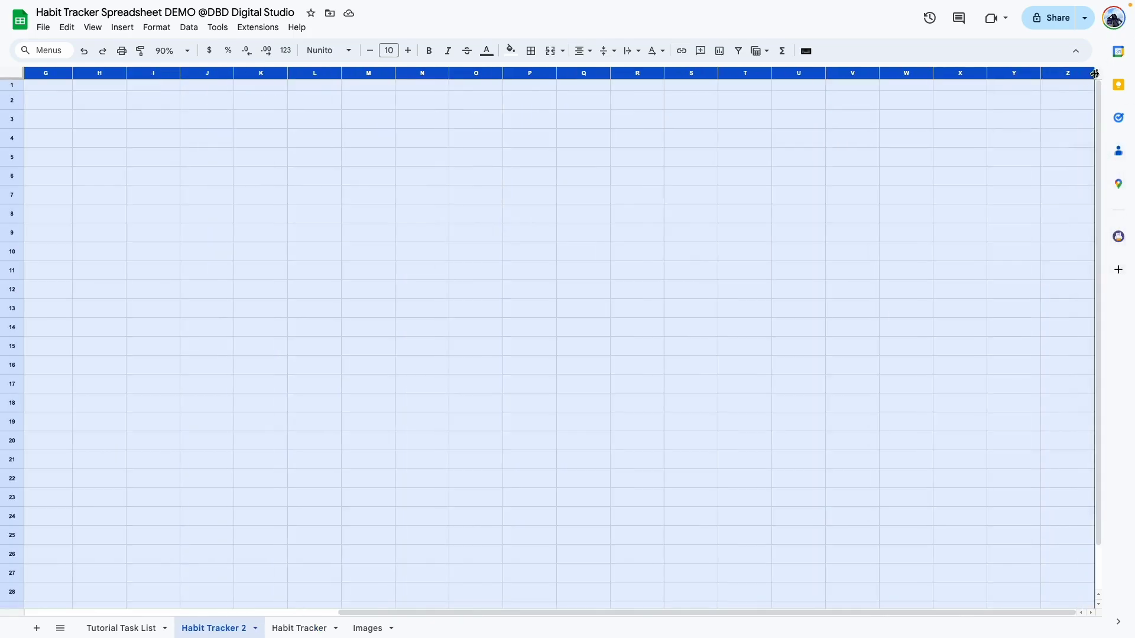
drag(1094, 74, 603, 76)
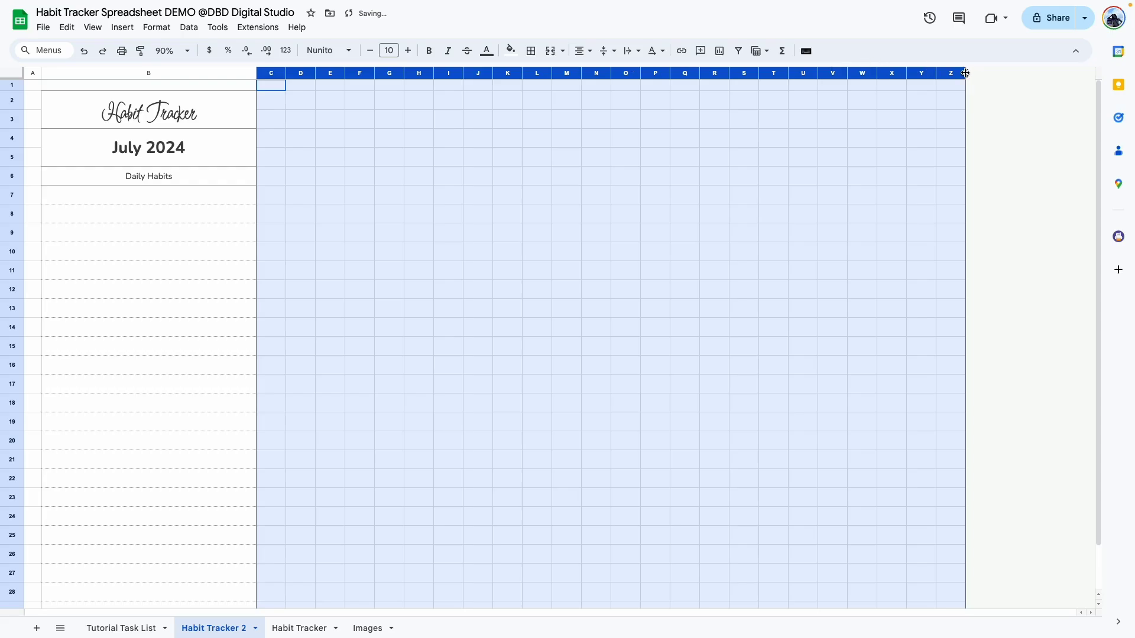
drag(965, 73, 809, 73)
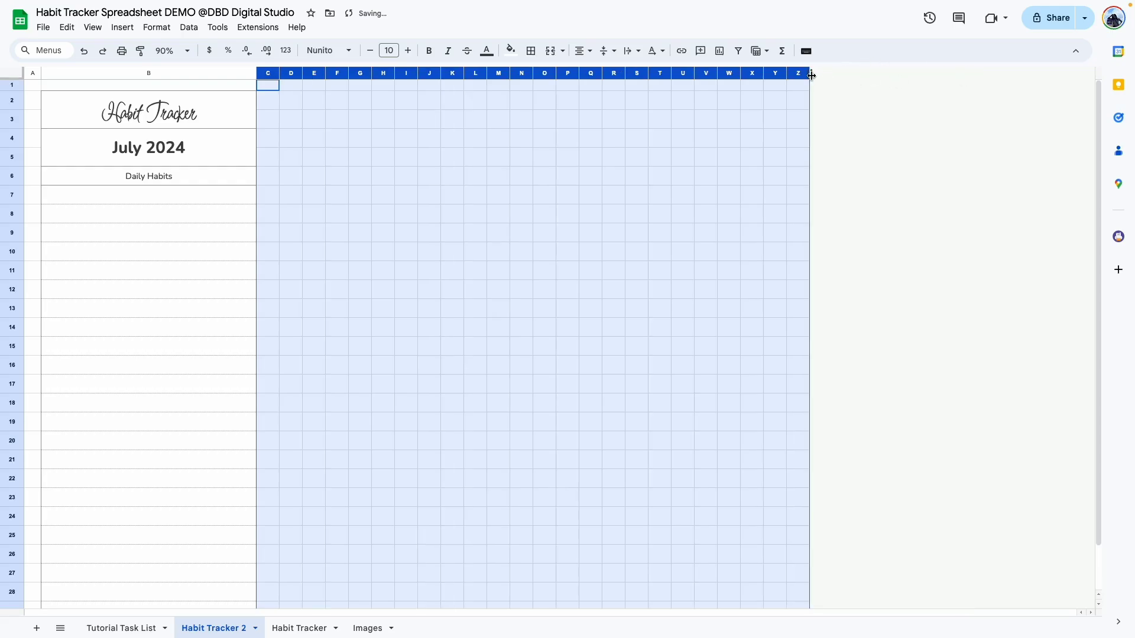
click(850, 126)
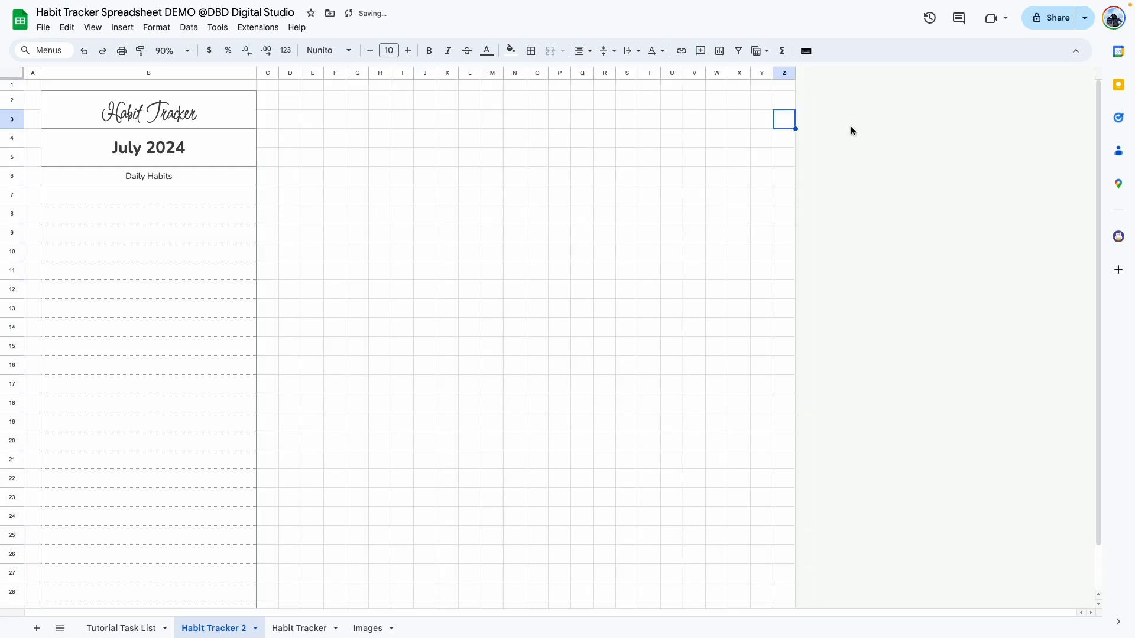
click(618, 191)
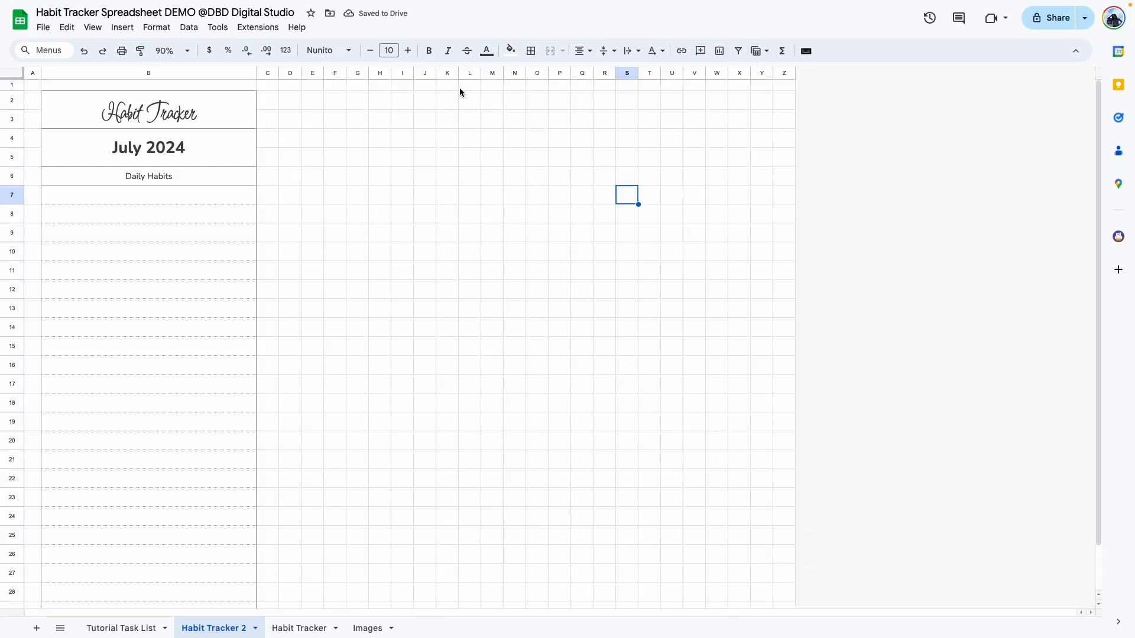
drag(464, 76, 601, 74)
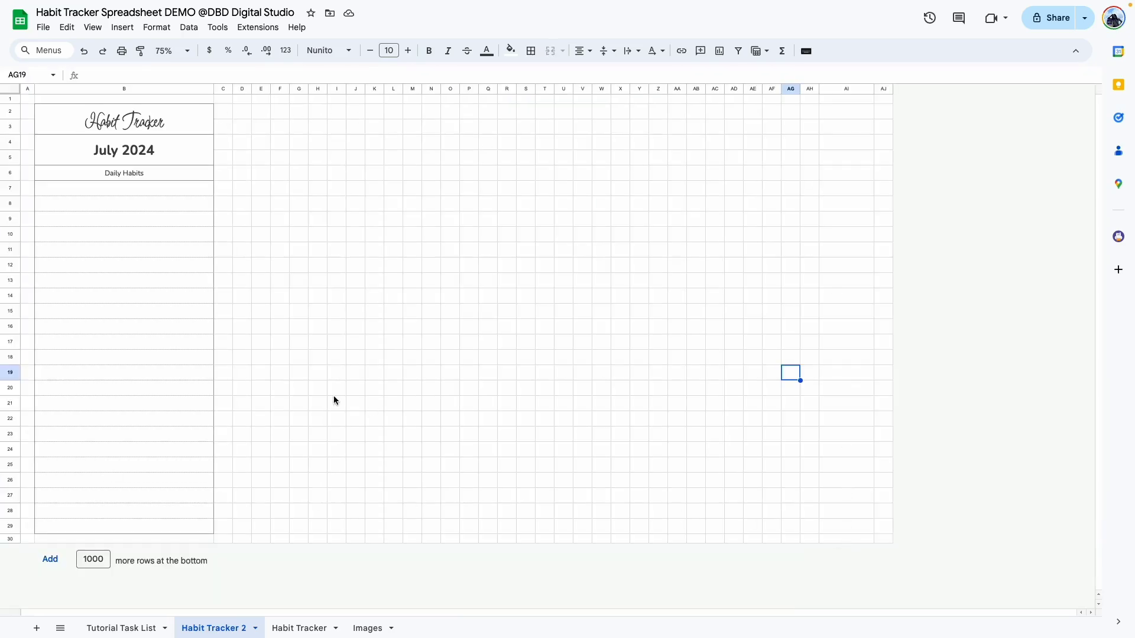
Apply an outer border to the tracker range C2:AG29
drag(225, 113, 799, 532)
click(531, 51)
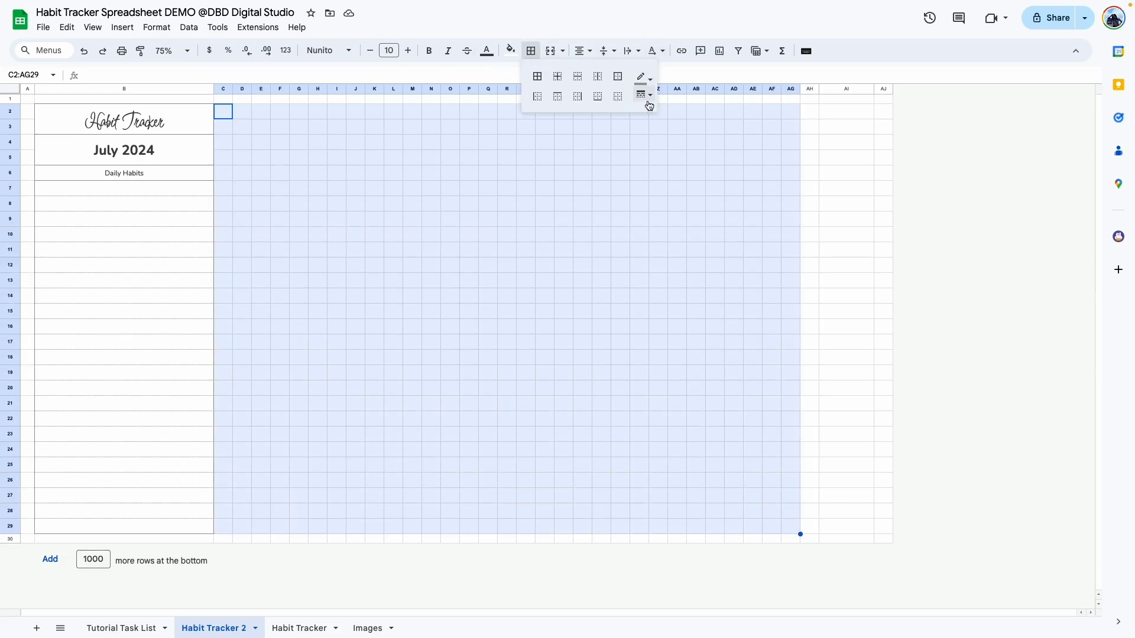
click(600, 248)
click(218, 114)
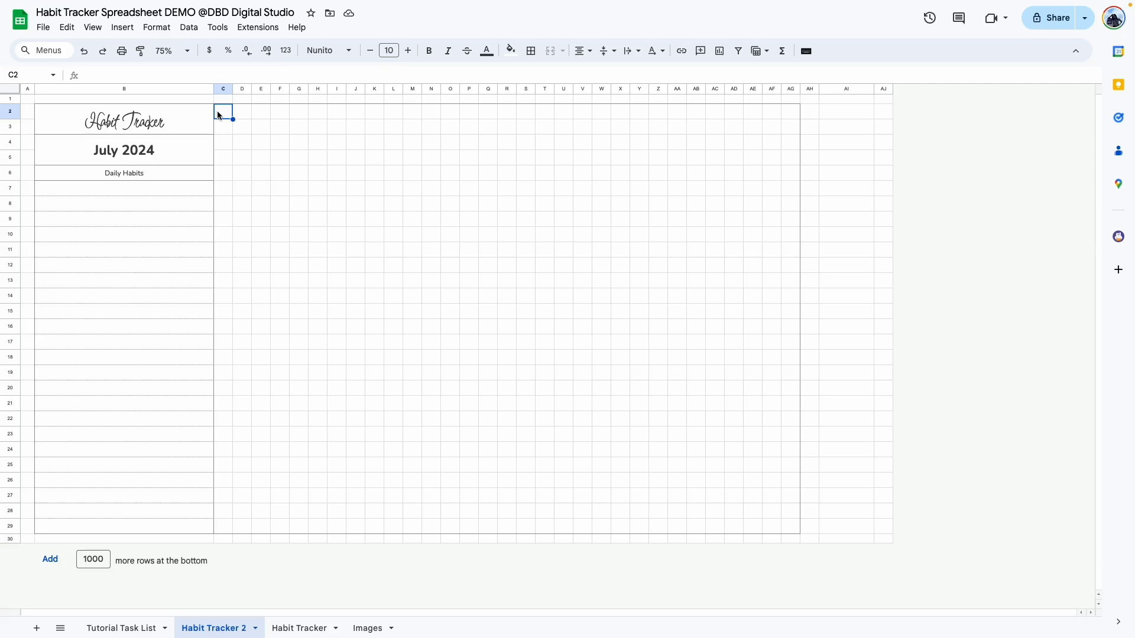
Add a border along the right edge of the first week block C2:I29
drag(218, 115, 337, 526)
click(528, 52)
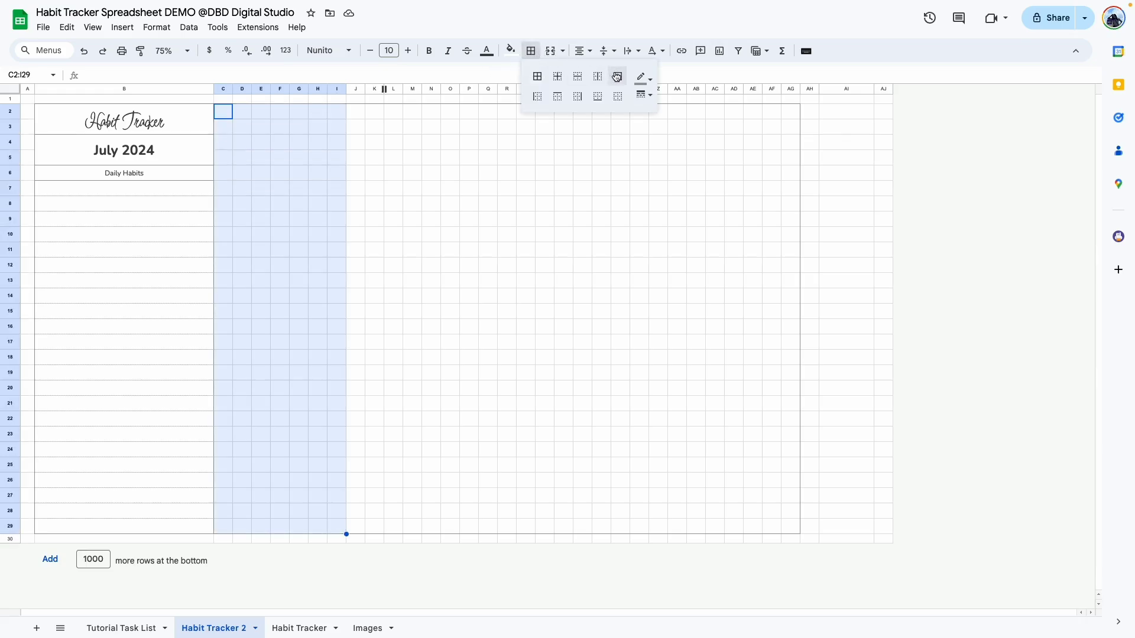
click(576, 95)
click(488, 197)
Merge cells C2:I2 and enter "Week 1" as the block's heading
drag(219, 114, 330, 111)
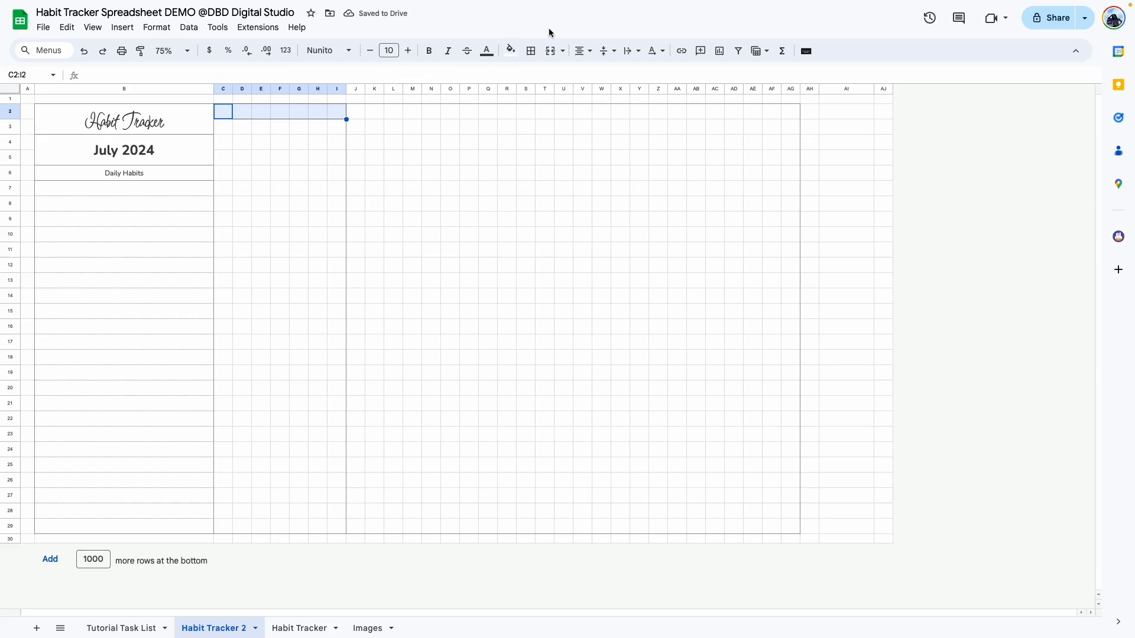
click(551, 51)
click(291, 114)
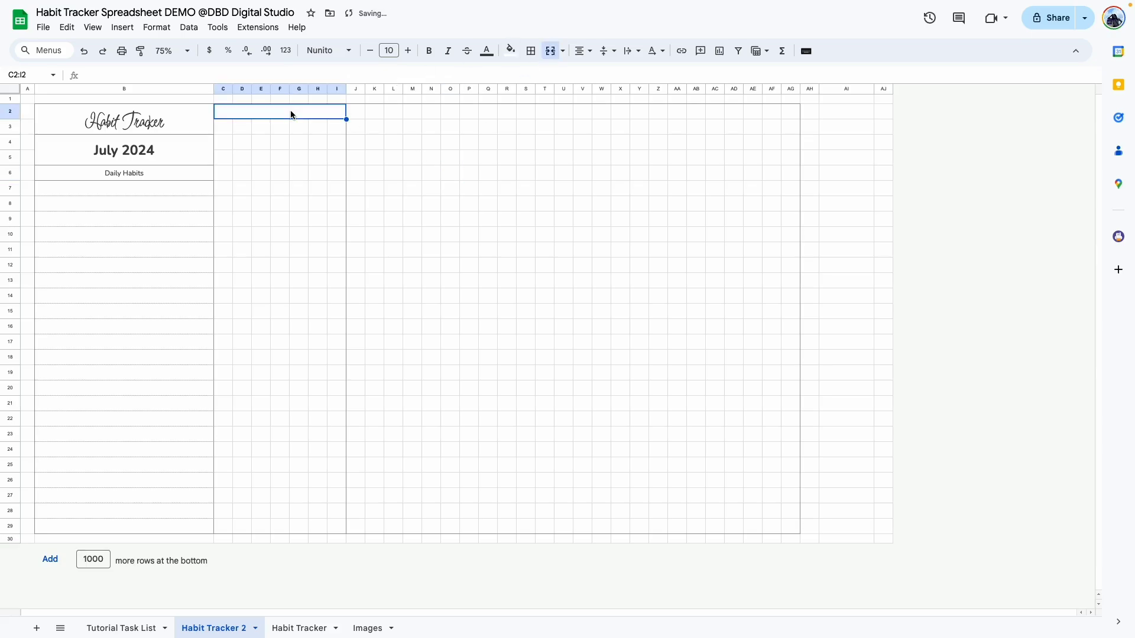
text(Week 1)
key(Return)
click(220, 127)
drag(220, 126, 222, 137)
key(Right)
key(Right)
key(Down)
key(Down)
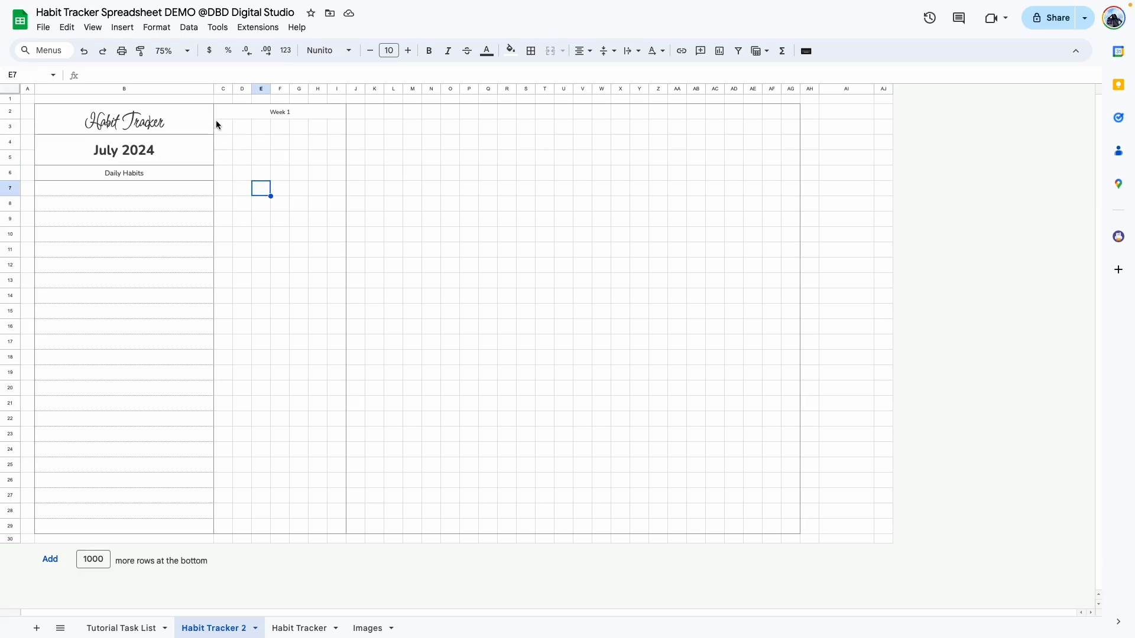
Merge cells C3:I4 vertically so each day column has one tall cell below the week heading
drag(217, 124, 346, 148)
click(563, 51)
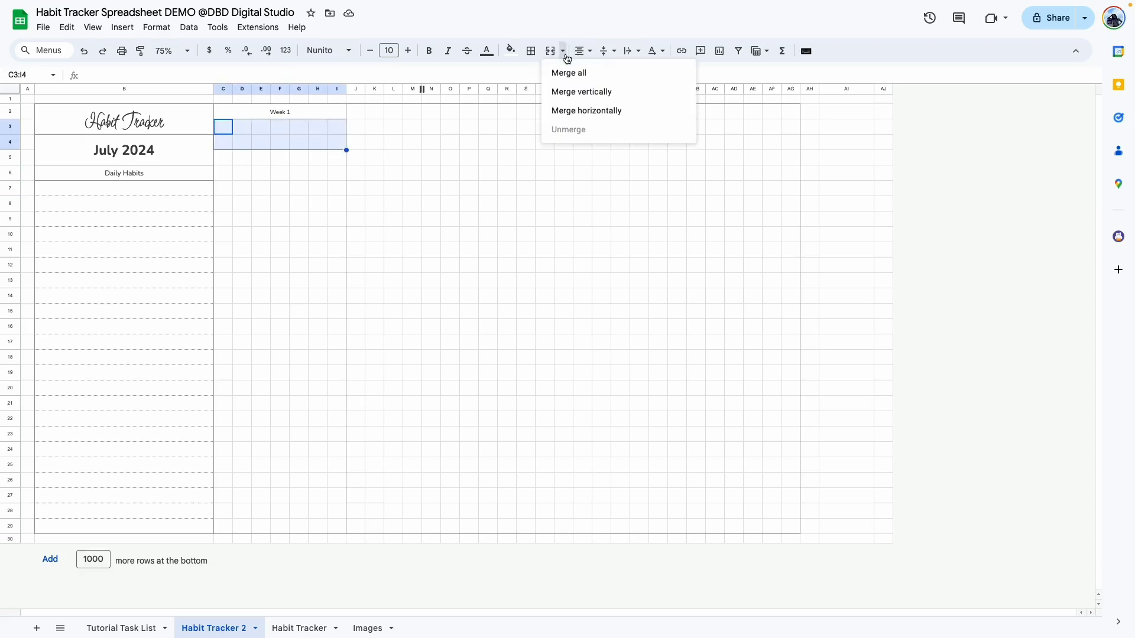
click(593, 97)
click(489, 220)
click(228, 139)
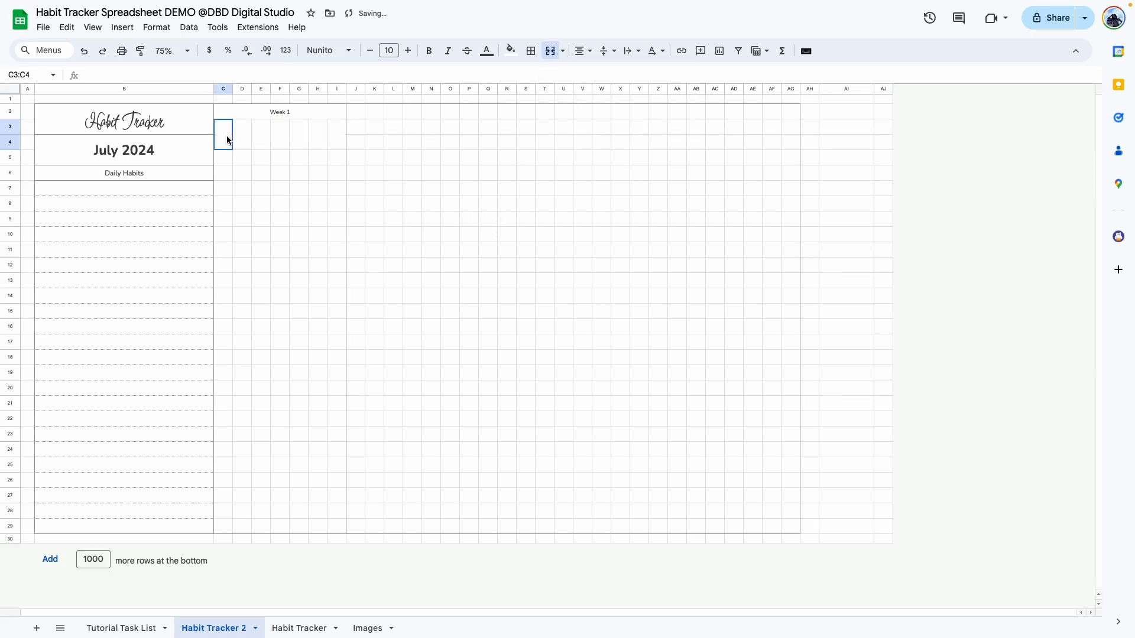
click(243, 141)
click(261, 139)
click(280, 141)
click(298, 138)
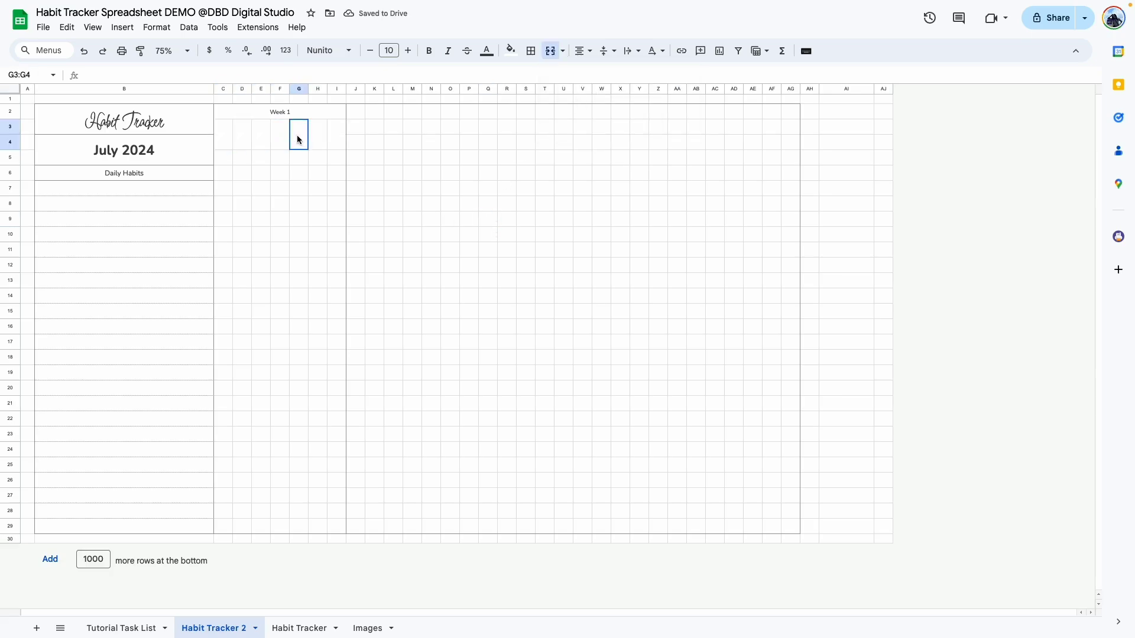
Apply outer borders to the range C5:I6 and to the Week 1 heading cell
drag(223, 160, 338, 173)
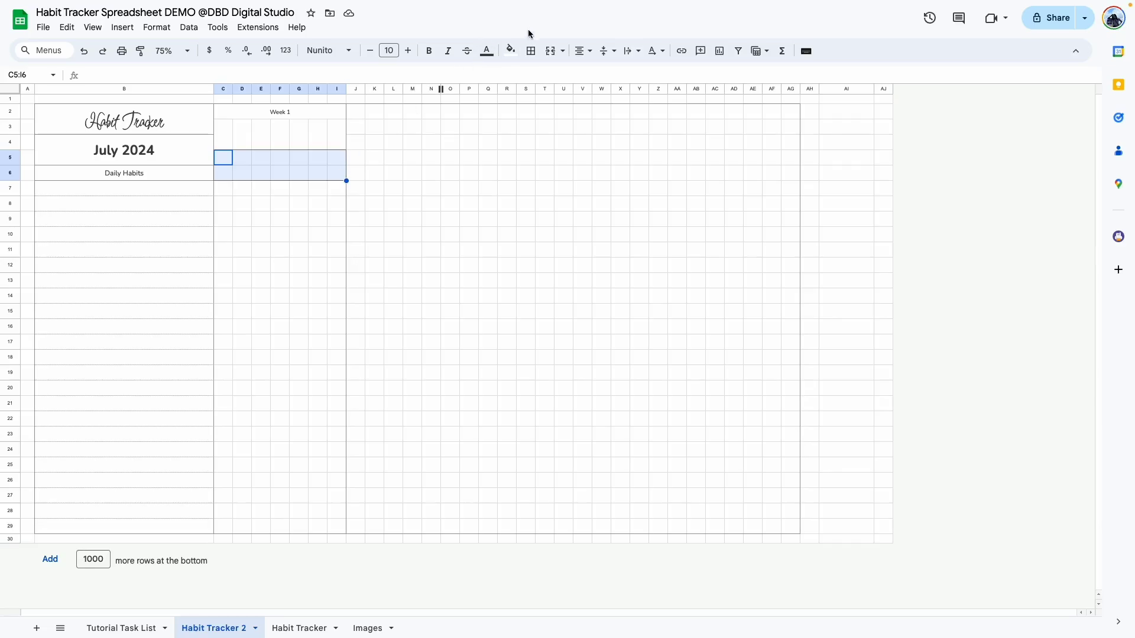
click(531, 51)
click(617, 76)
click(497, 204)
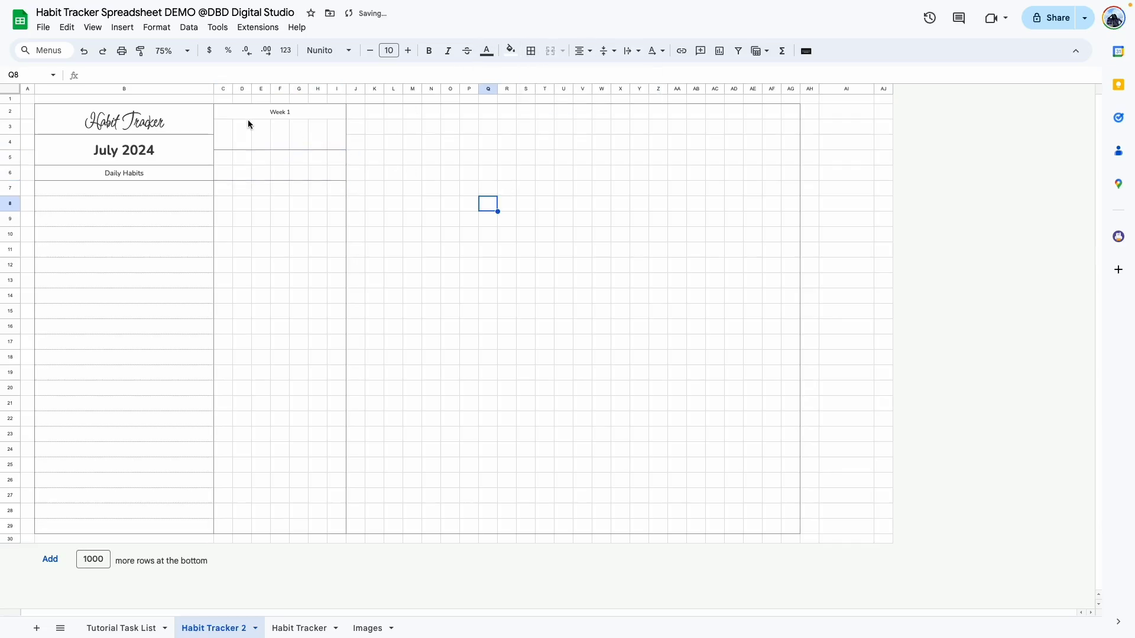
click(248, 112)
click(531, 51)
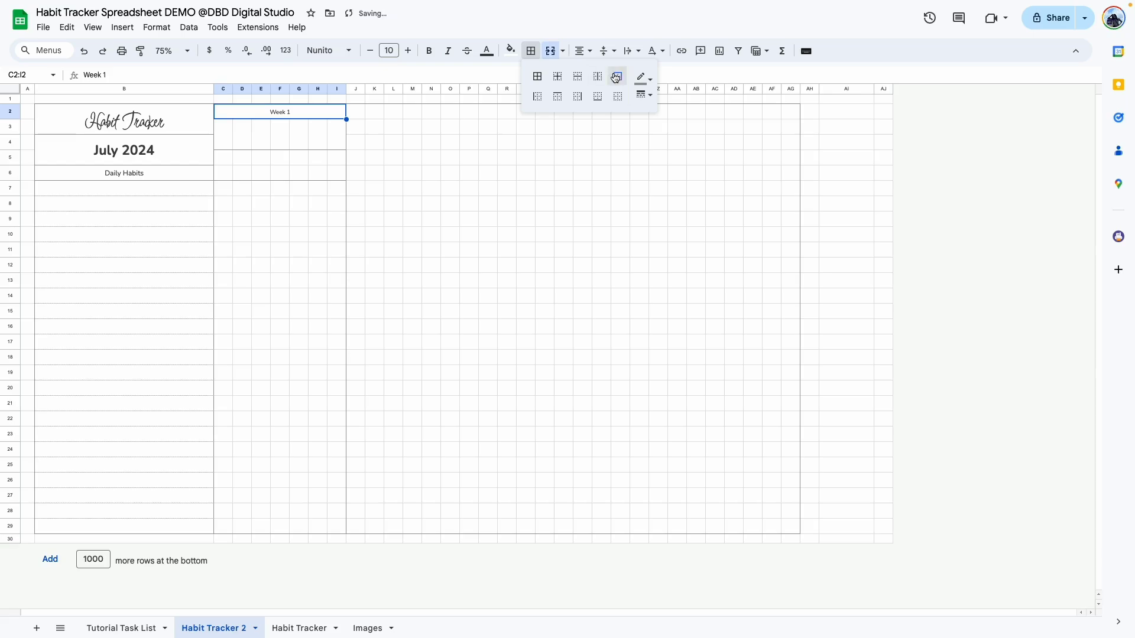
click(618, 76)
click(431, 235)
Choose a border line style and apply vertical inner borders to C5:I6
drag(220, 160, 338, 173)
click(531, 51)
click(644, 95)
click(692, 145)
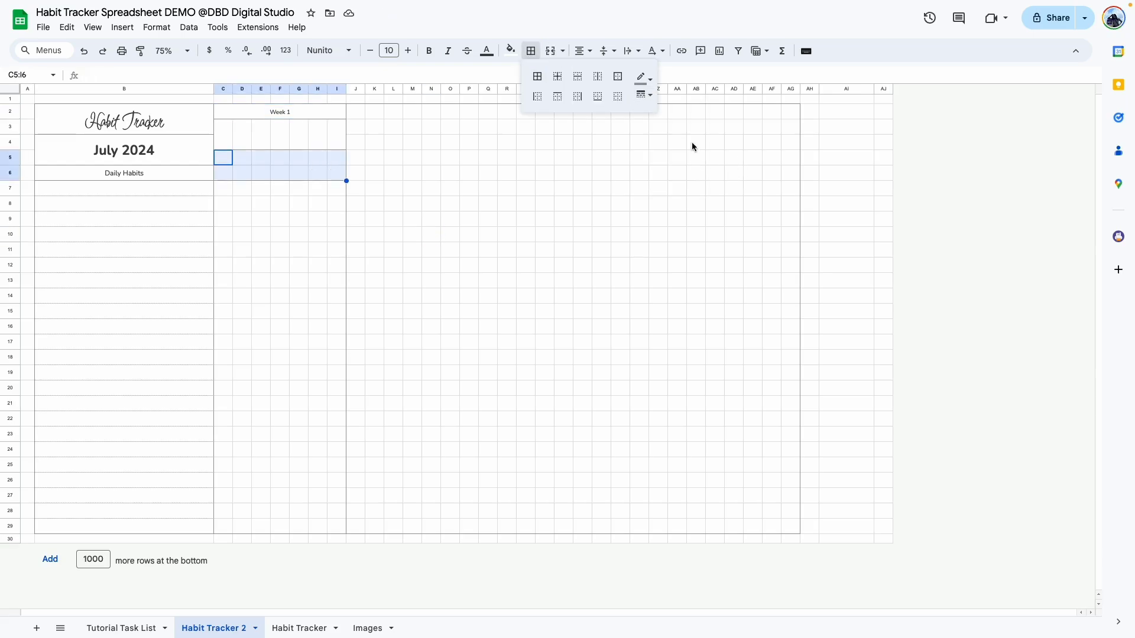
click(598, 77)
click(427, 251)
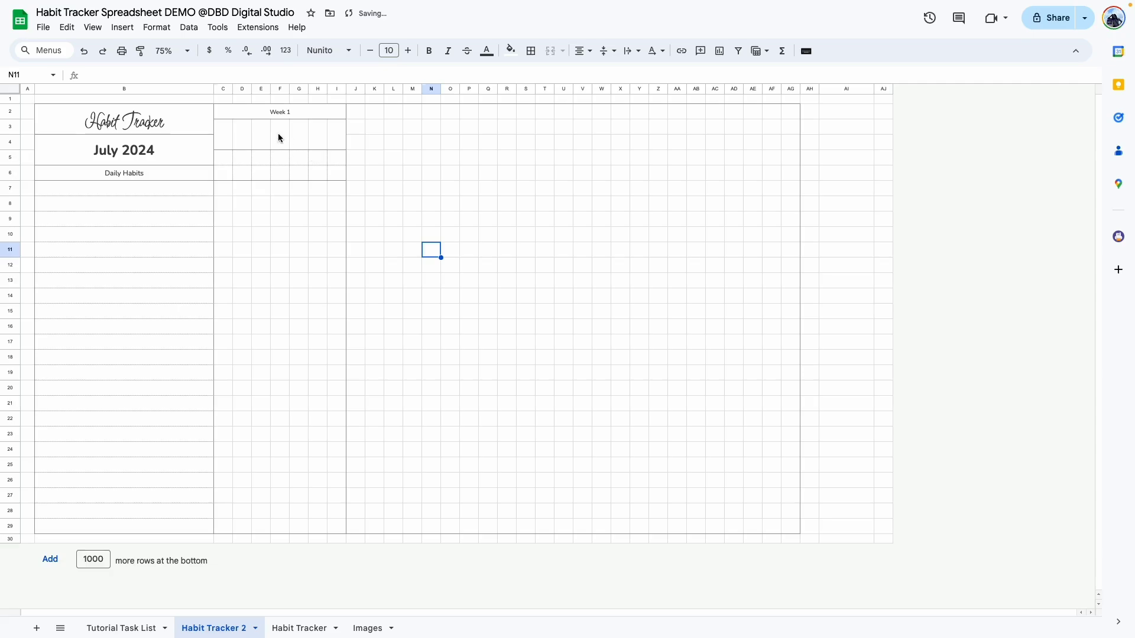
Apply vertical inner borders between the tall merged cells in C3:I4
drag(223, 134, 340, 142)
click(530, 51)
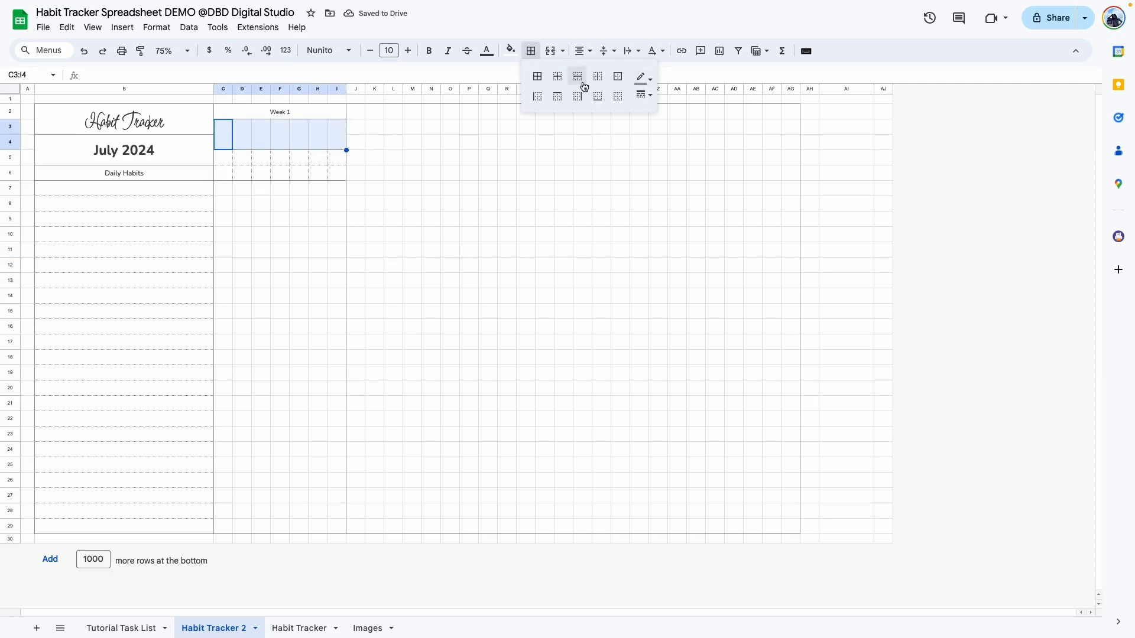
click(583, 86)
click(506, 280)
Copy the Week 1 block C2:I29 and paste it into three adjacent blocks starting at J2, Q2 and X2
drag(220, 116, 344, 532)
key(ctrl+c)
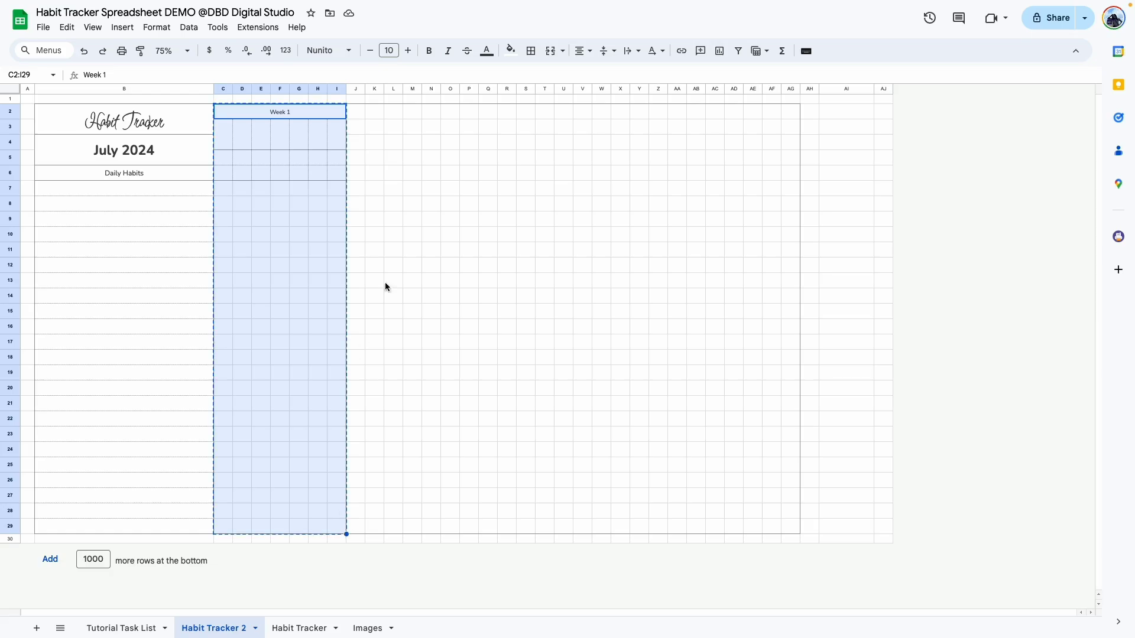
click(357, 117)
key(ctrl+v)
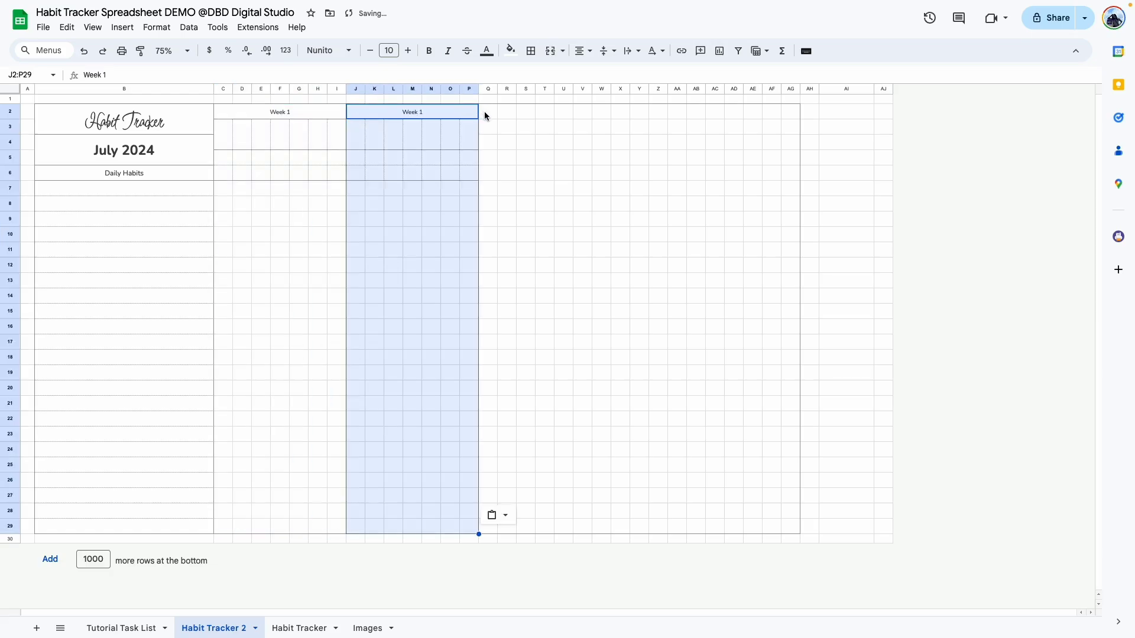
click(485, 116)
key(ctrl+v)
click(623, 115)
key(ctrl+v)
Rename the headings of the three pasted blocks as Week 2, Week 3 and Week 4
double_click(452, 118)
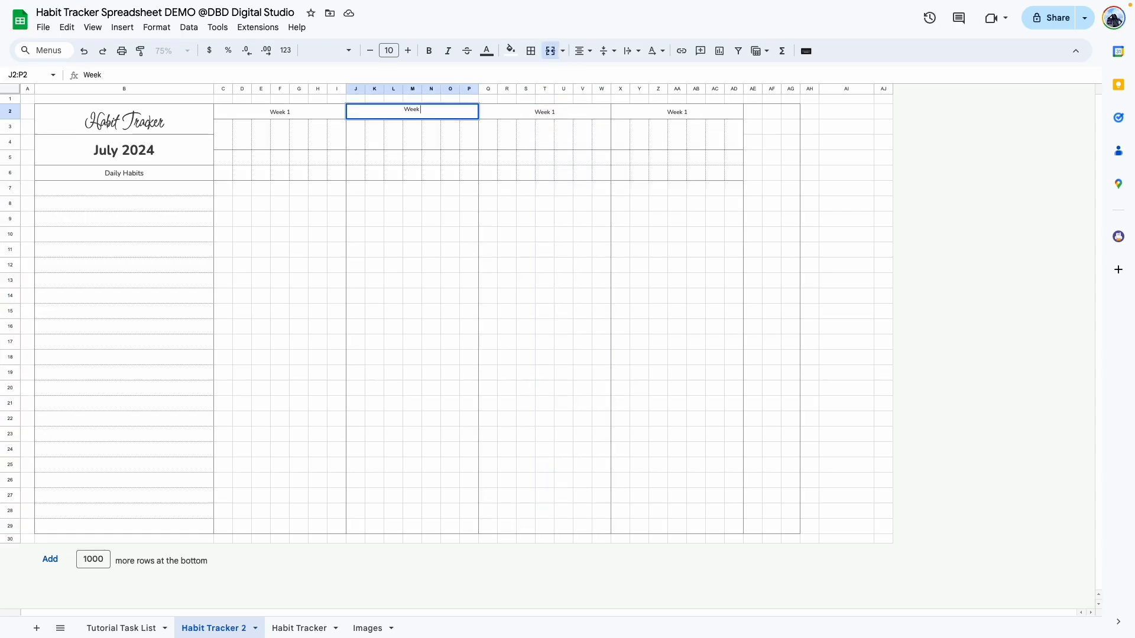
text(2)
key(Tab)
key(Return)
text(3)
key(Tab)
key(Return)
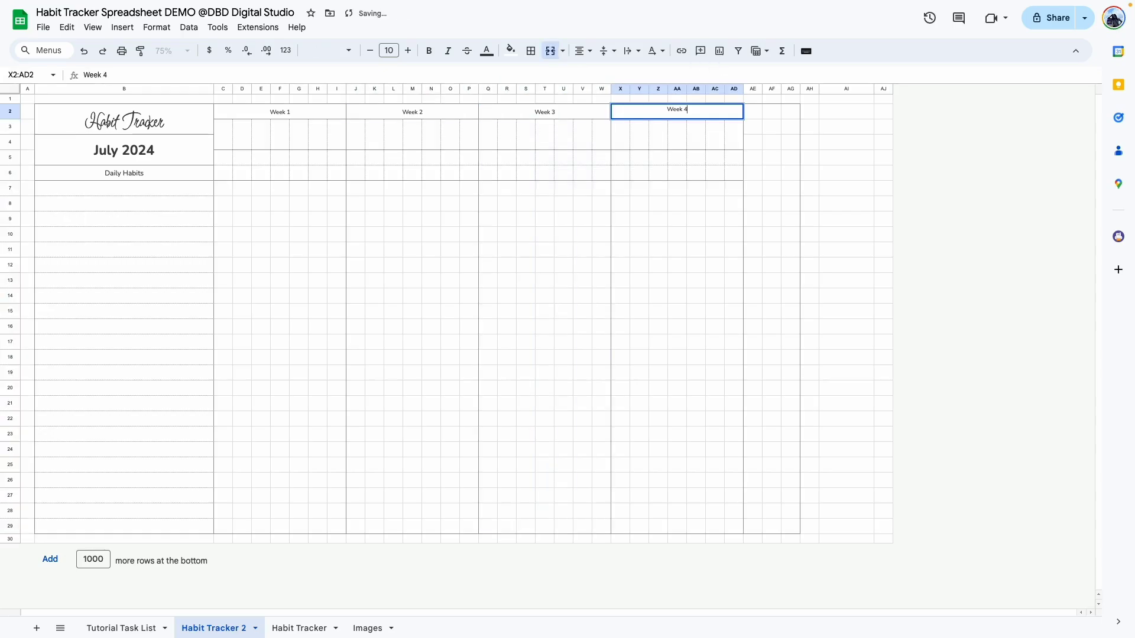
key(BackSpace)
text(4)
Merge AE2:AG2 and format the header rows of the extra-day block AE:AG with borders matching the week blocks
drag(753, 112, 795, 115)
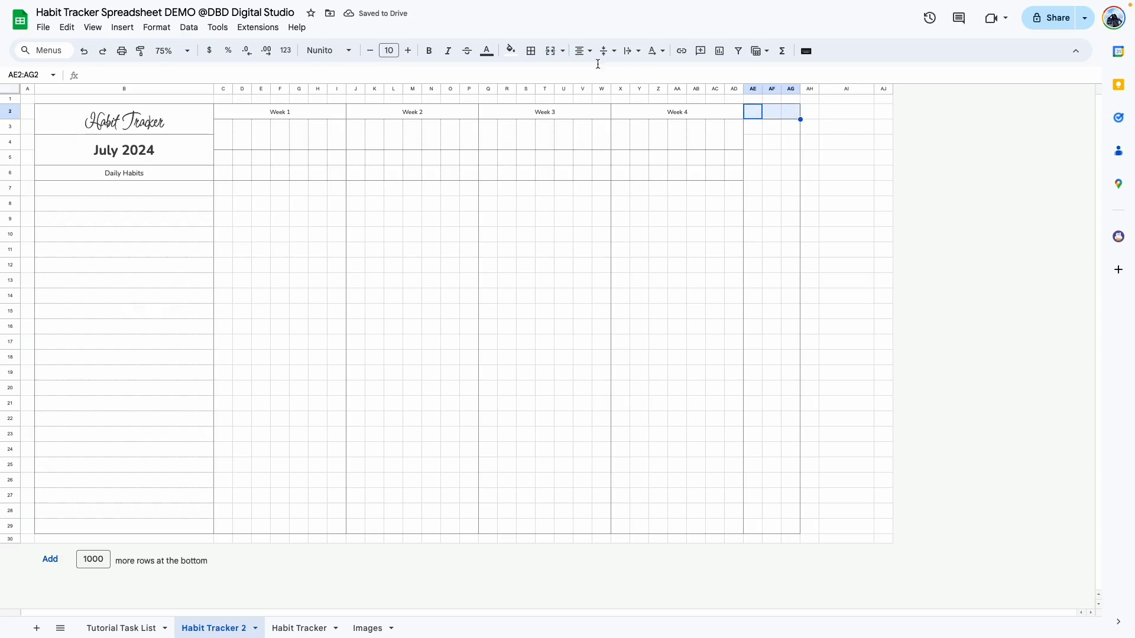
click(550, 51)
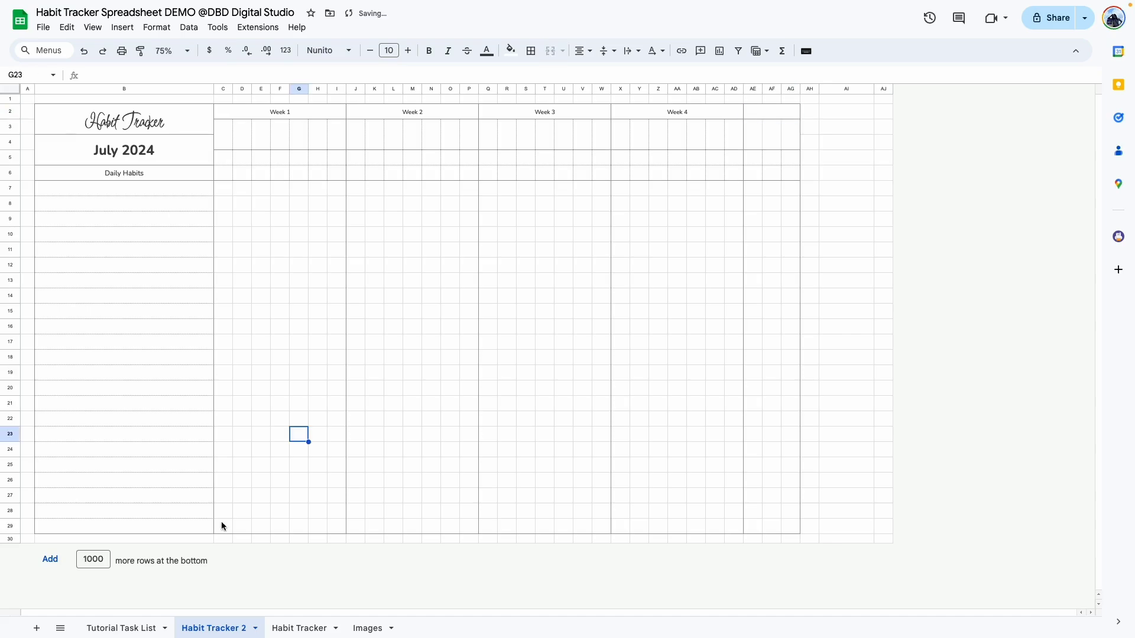
Apply an outer border to the bottom row range C29:AG29
drag(222, 526, 800, 535)
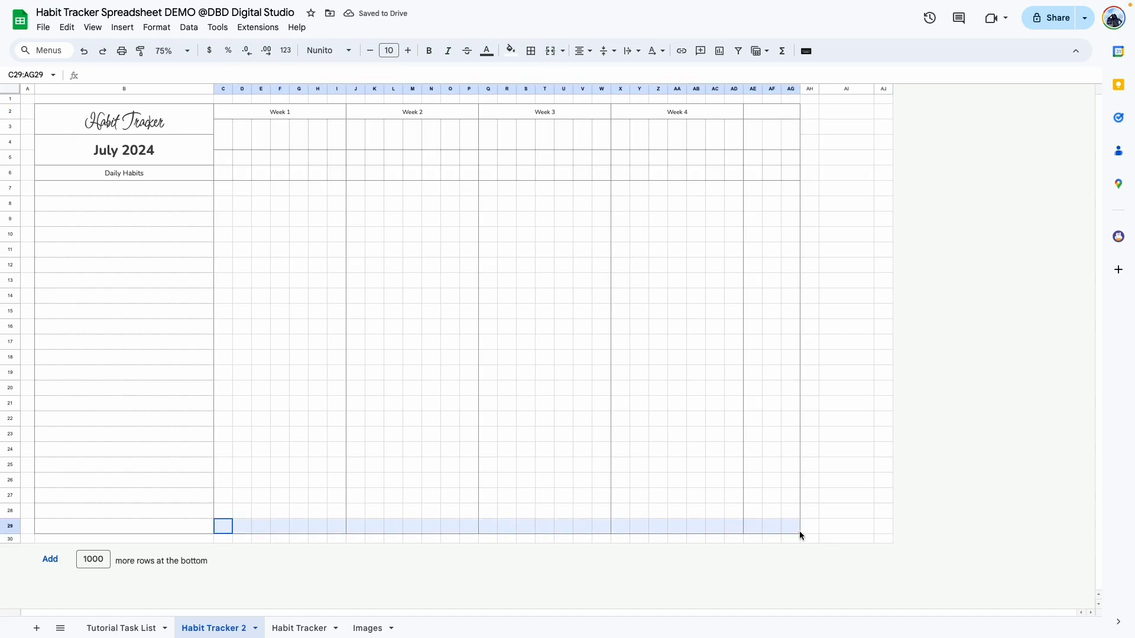
click(531, 50)
click(811, 267)
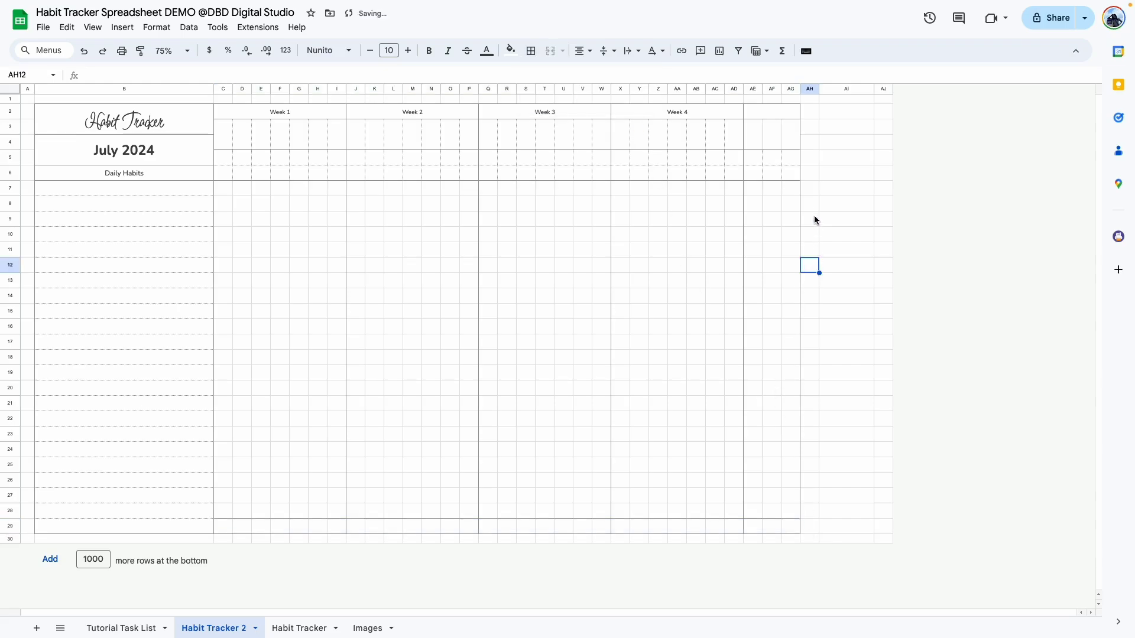
Apply an outer border to the column range AH7:AH29 beside the tracker grid
drag(811, 188, 808, 524)
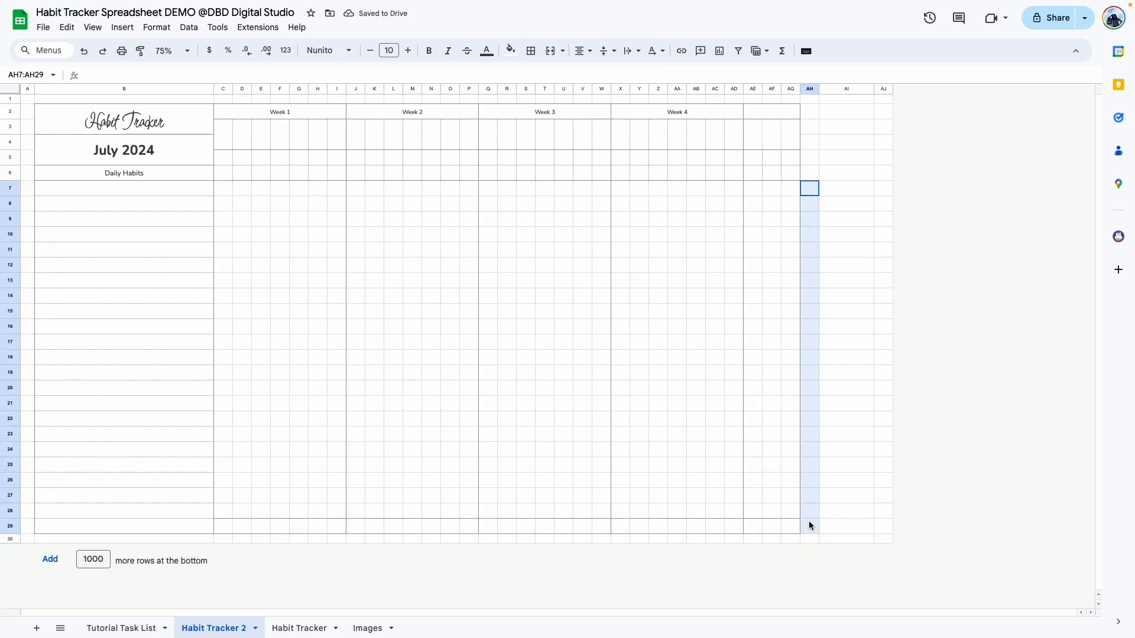
click(531, 51)
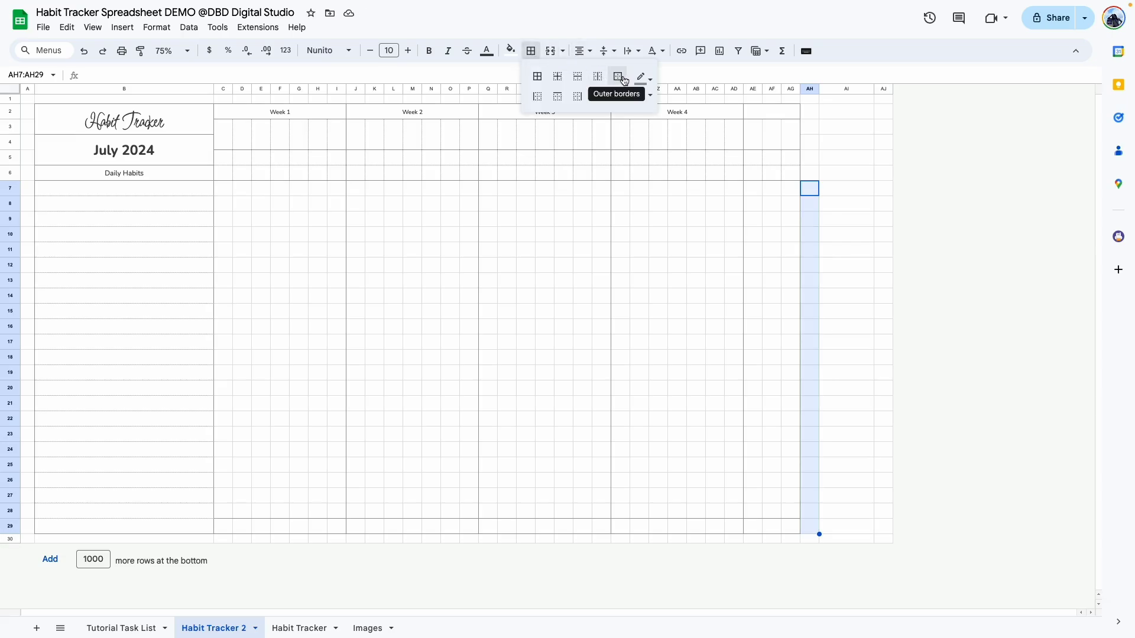
click(615, 76)
click(845, 219)
Apply an outer border to AI7:AI29 and hide the sheet's gridlines
drag(836, 187, 835, 529)
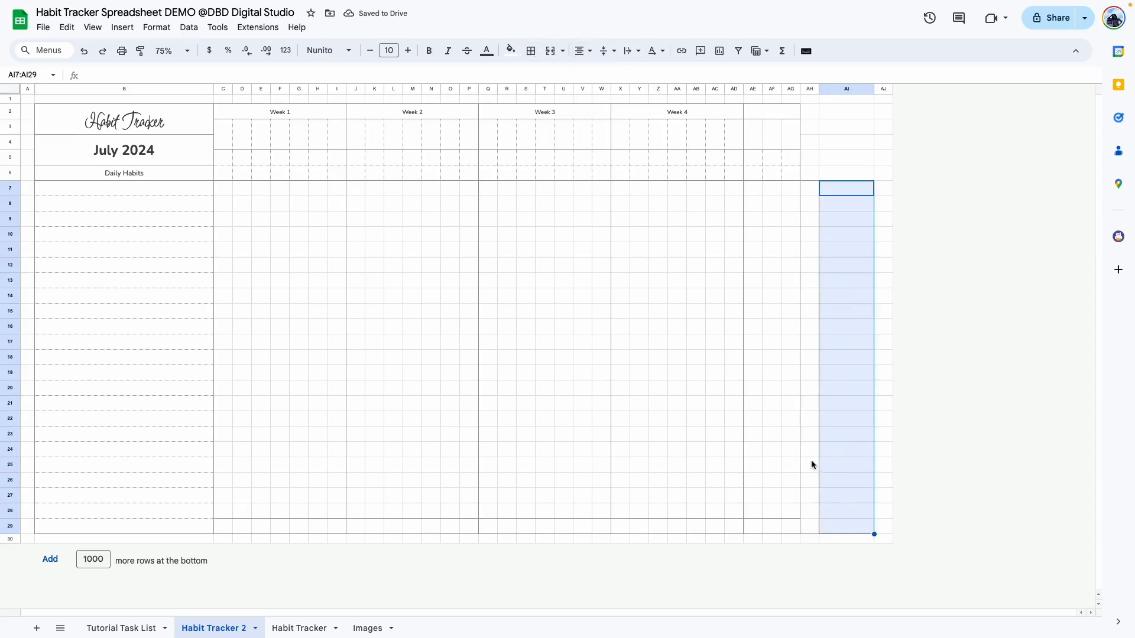
click(93, 27)
mouse_move(140, 49)
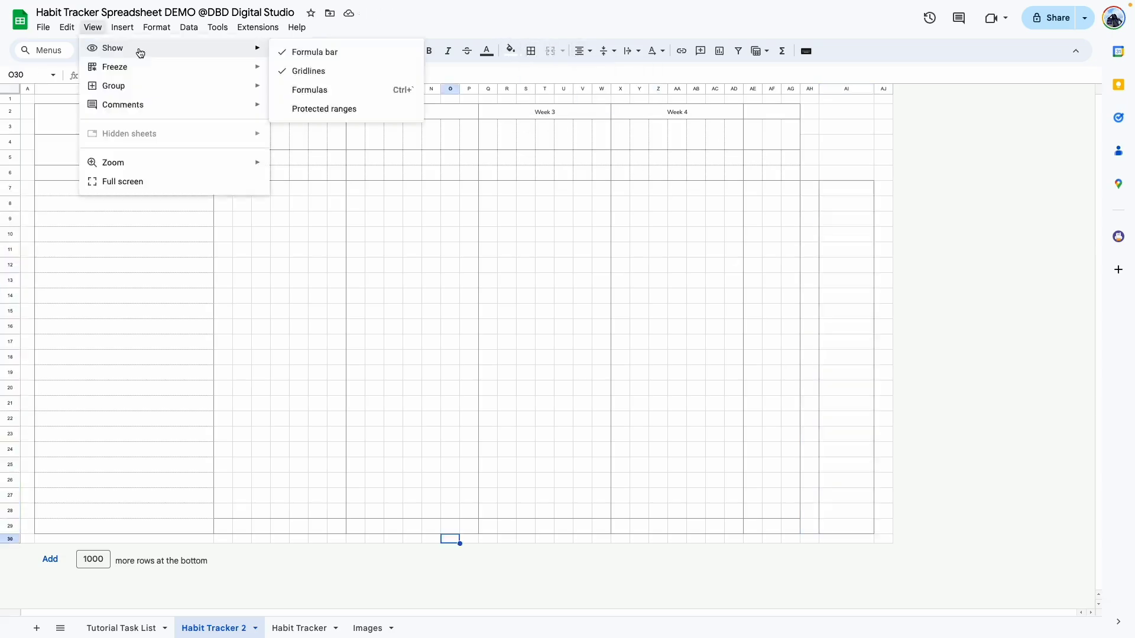
click(303, 71)
click(883, 388)
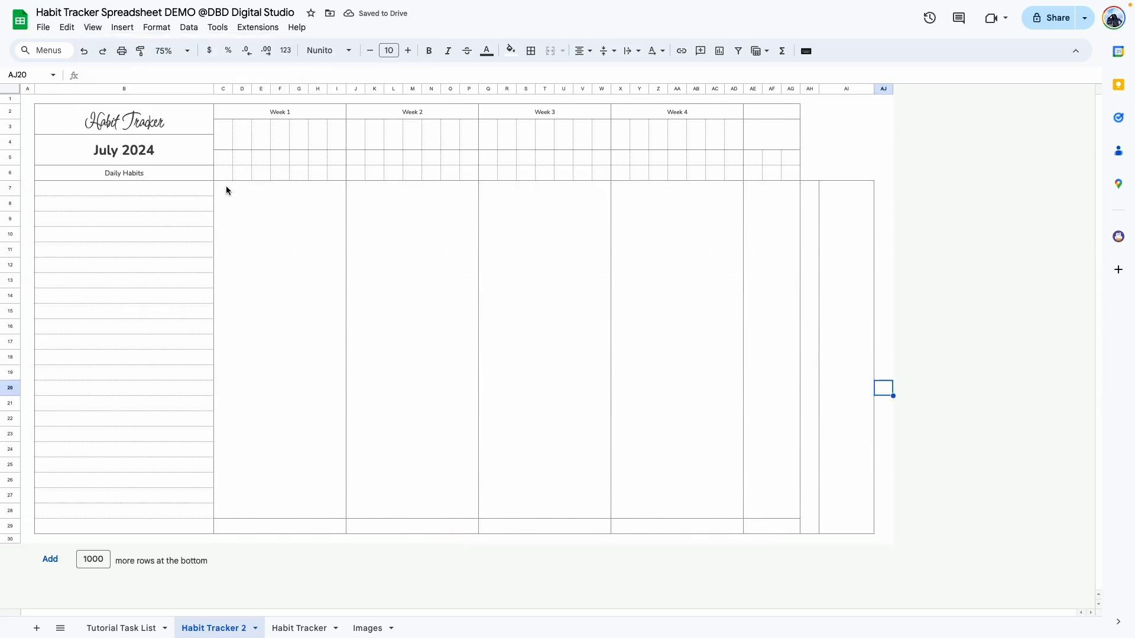
Add dotted inner borders to the Week 1 habit grid C7:I28
drag(223, 188, 339, 516)
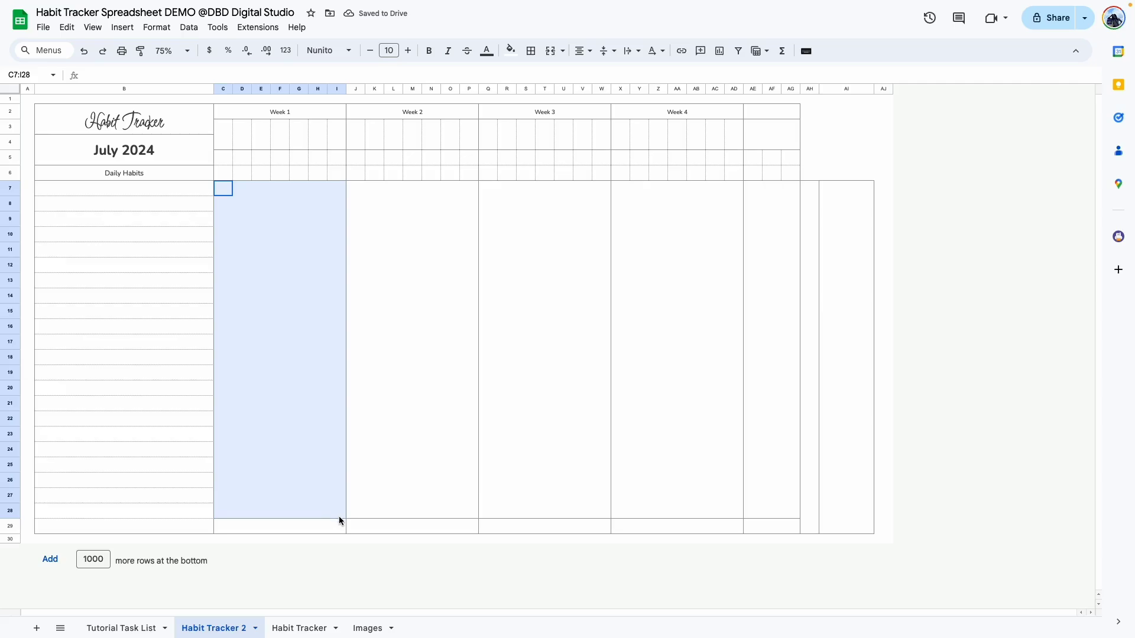
click(531, 50)
click(644, 95)
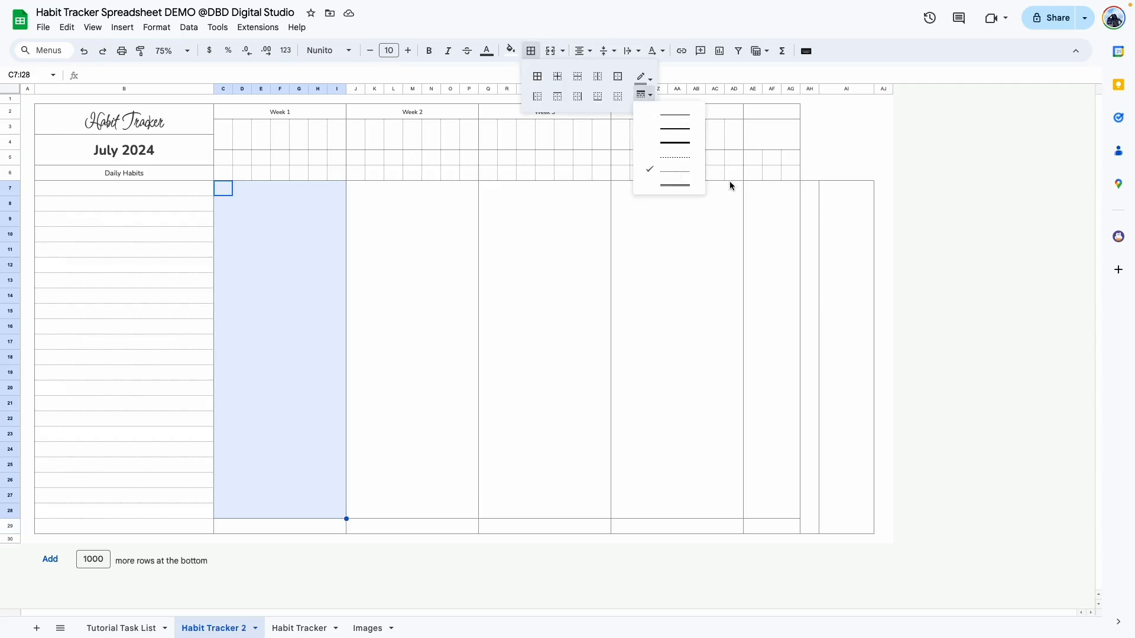
click(674, 171)
click(557, 76)
Copy the Week 1 habit grid into the Week 2, Week 3, Week 4 and extra-day blocks so all have inner borders
key(ctrl+c)
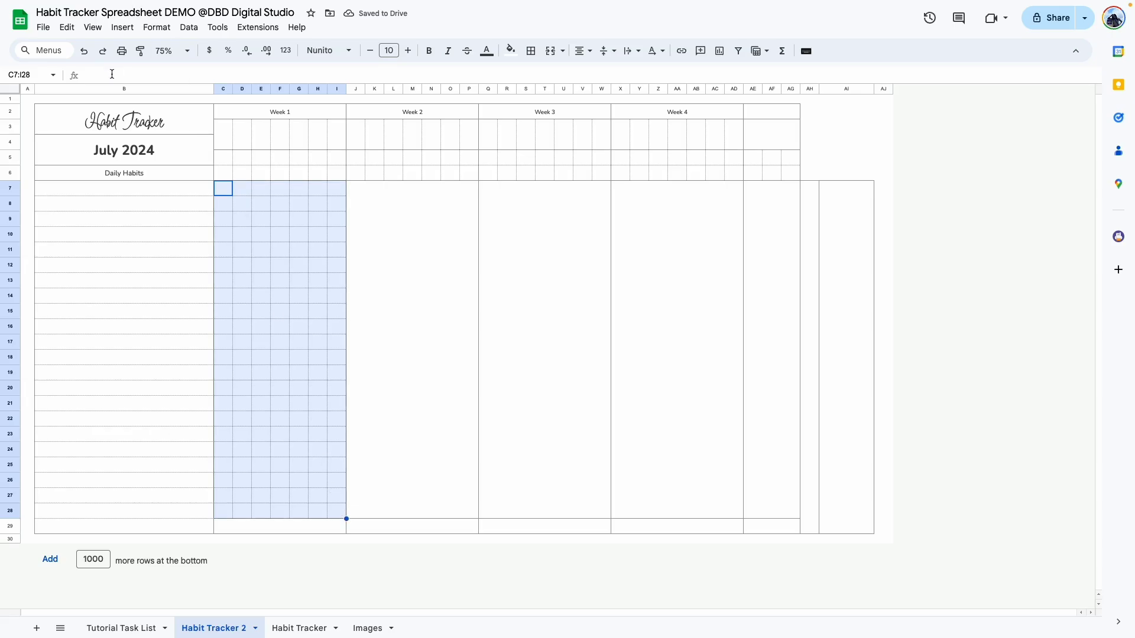
click(355, 187)
key(ctrl+v)
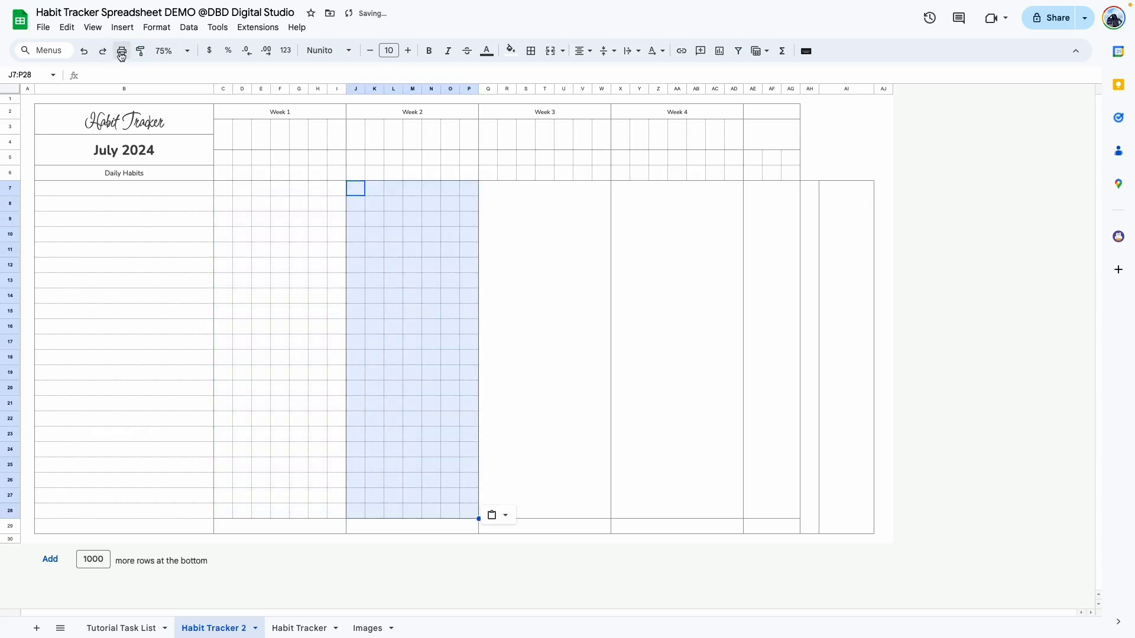
click(488, 188)
key(ctrl+v)
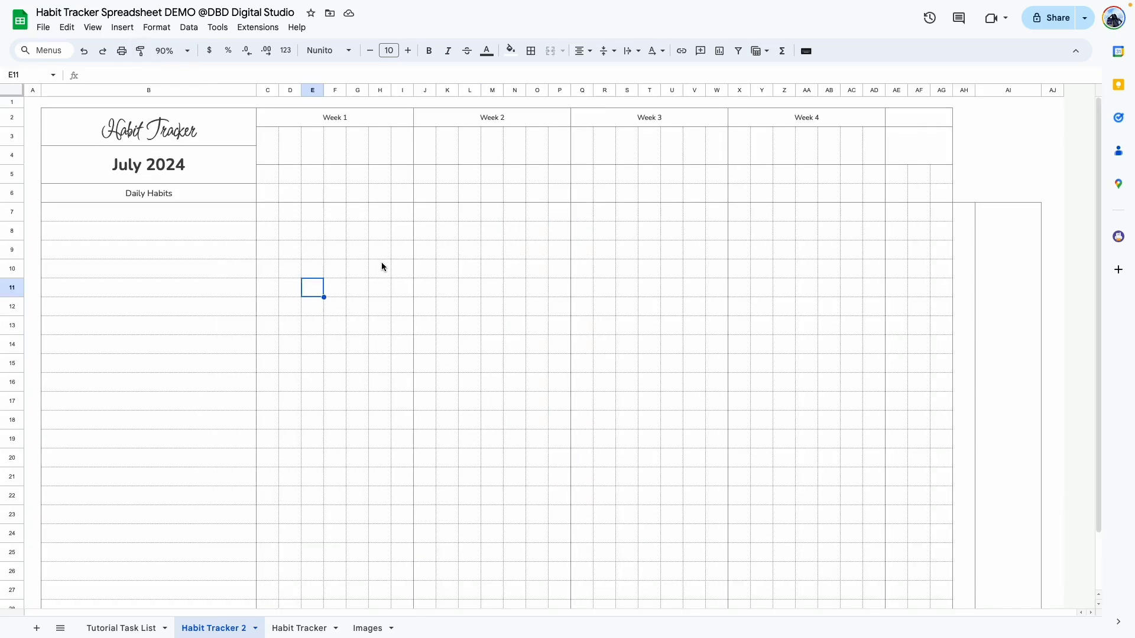
Fill the title teal, Daily Habits light teal and the week headings red, green, blue and purple, and label the pink last heading Extra days
click(243, 124)
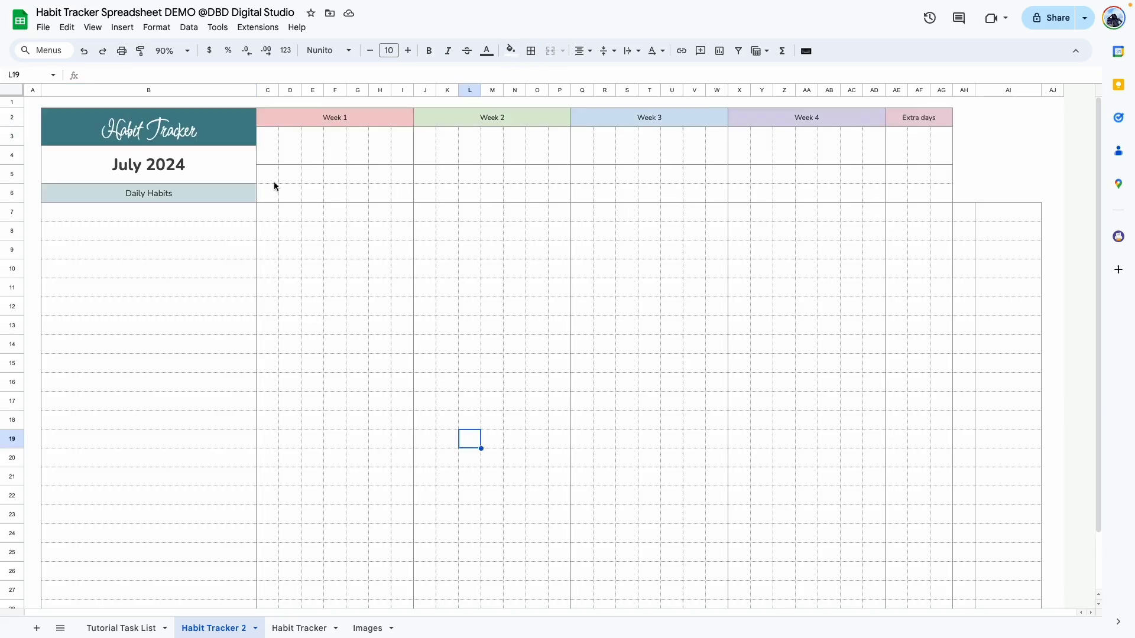
Insert checkboxes throughout C7:AG28 and set their font size to 9
drag(263, 214, 948, 544)
scroll(737, 375, up, 2)
click(122, 28)
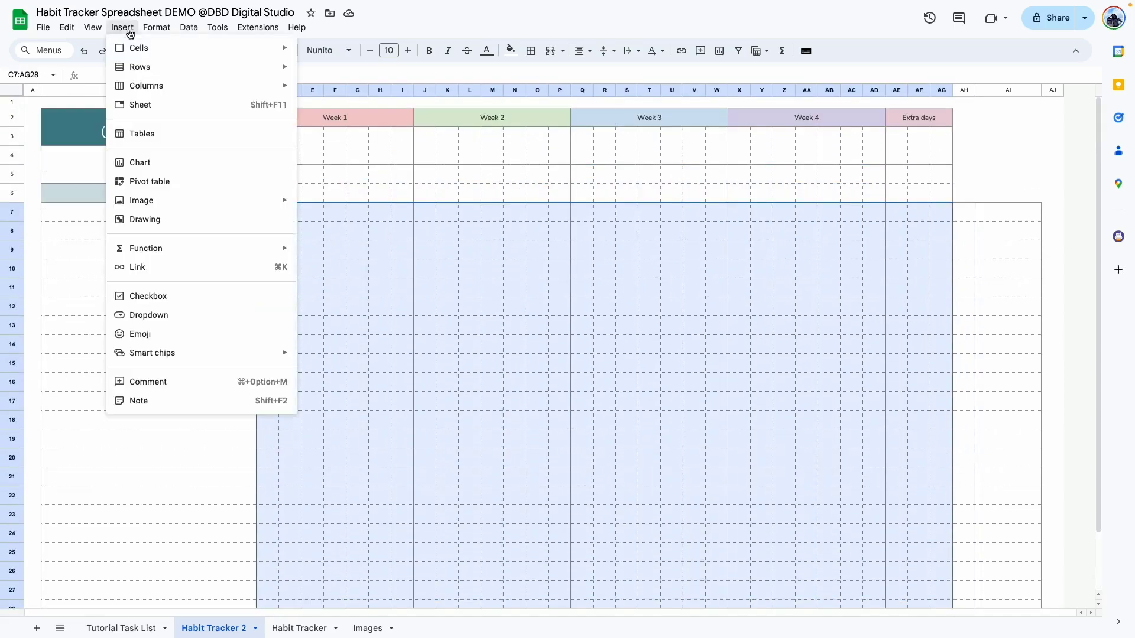
click(148, 296)
scroll(841, 332, down, 3)
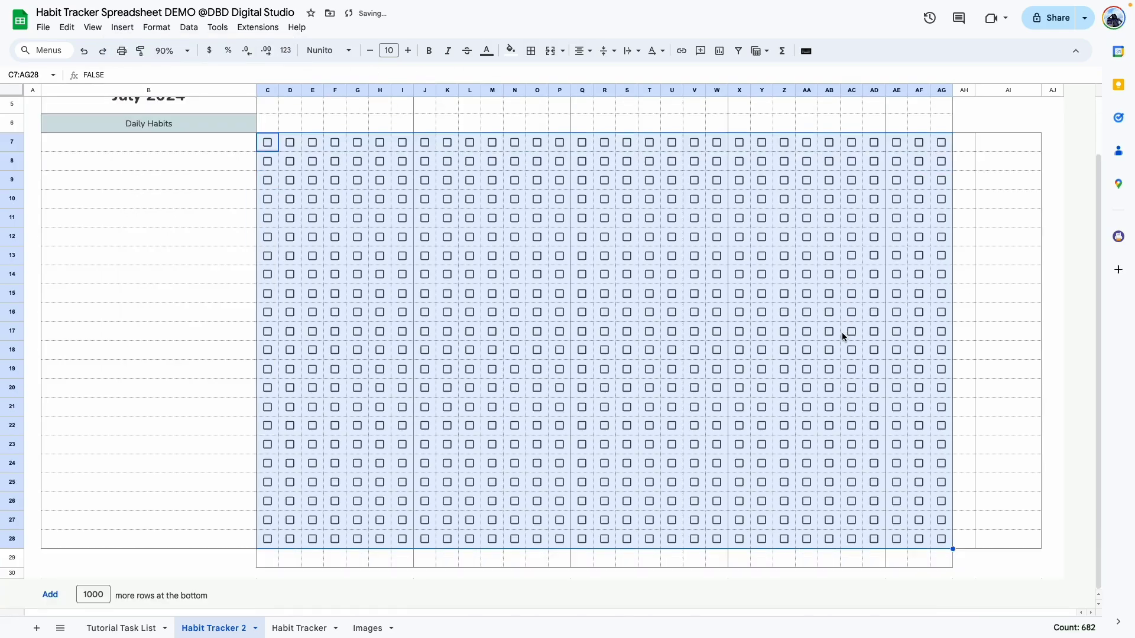
scroll(842, 332, up, 3)
click(370, 50)
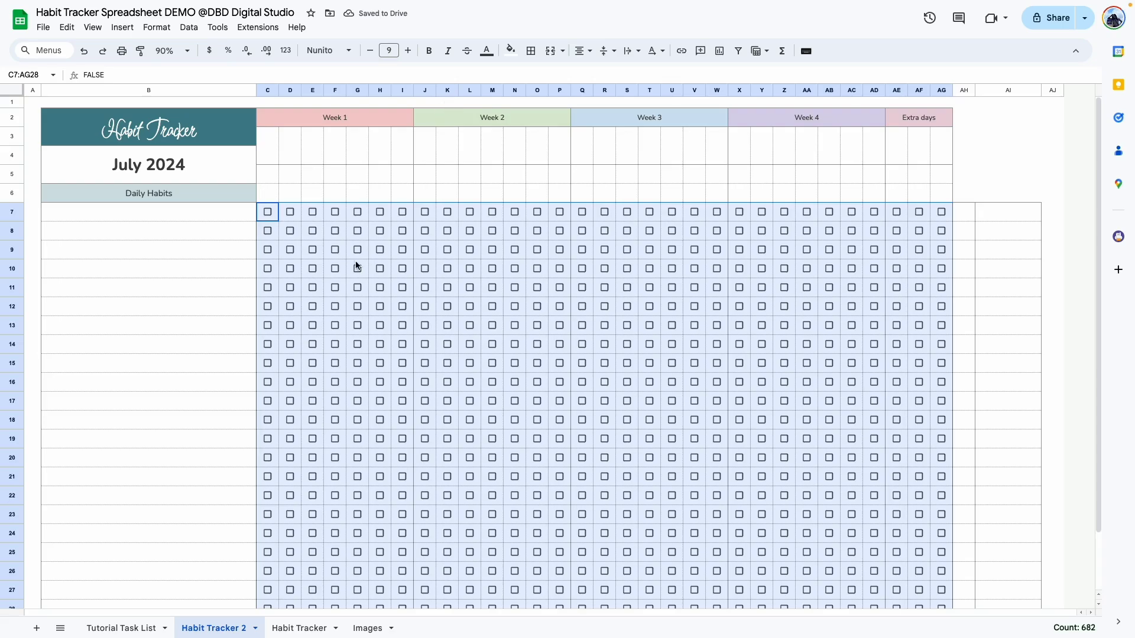
click(236, 288)
scroll(629, 370, down, 2)
scroll(632, 366, up, 2)
scroll(614, 339, down, 1)
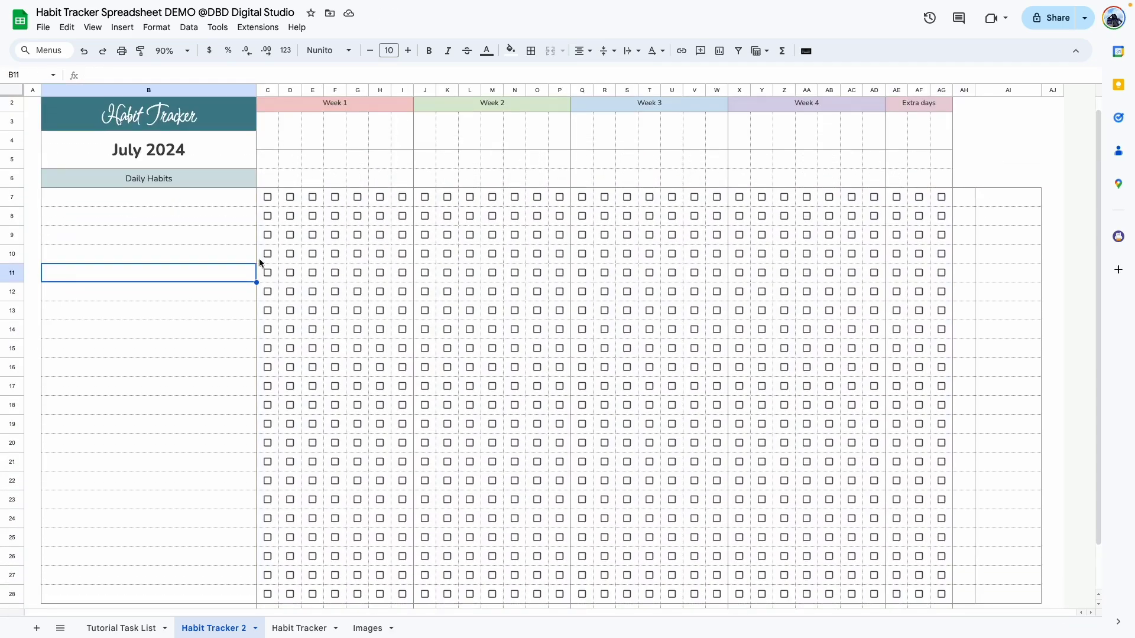
click(260, 201)
scroll(317, 243, up, 1)
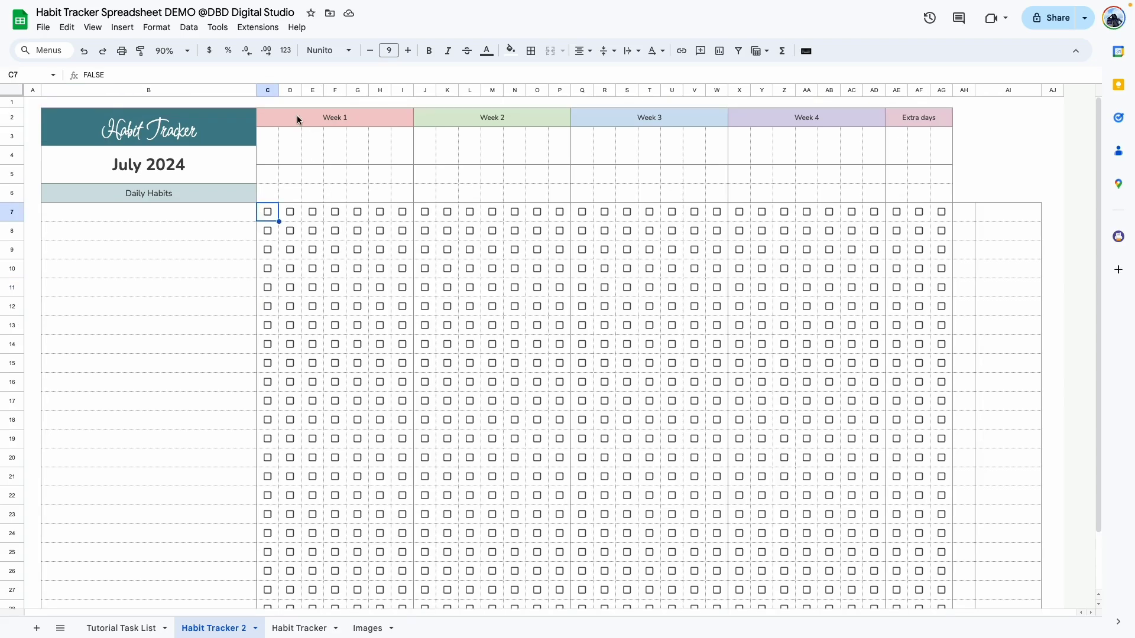
Color the checkboxes light red in Week 1, green in Week 2, blue in Week 3, purple in Week 4 and dark pink for the extra days
drag(264, 207, 406, 537)
scroll(450, 295, up, 2)
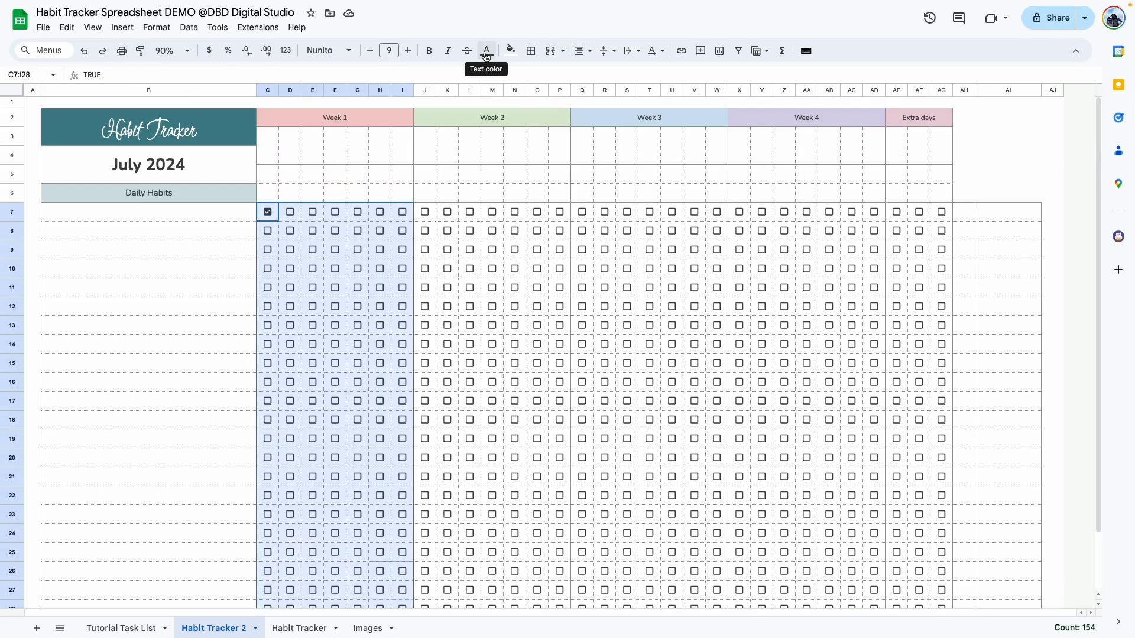
click(486, 50)
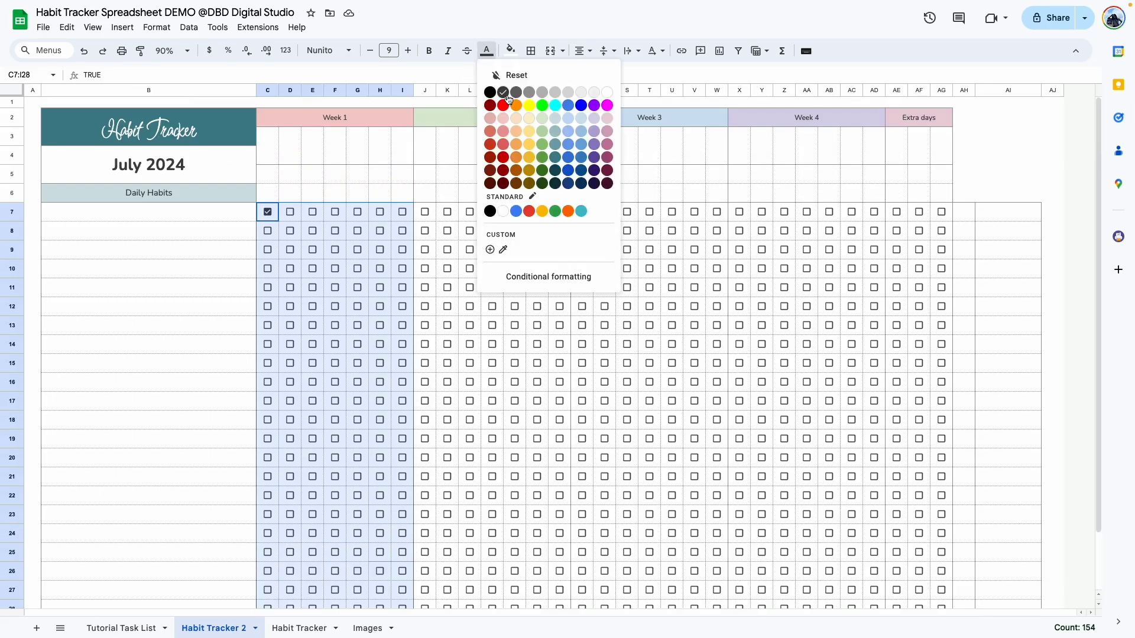
click(506, 136)
click(470, 287)
drag(426, 212, 562, 538)
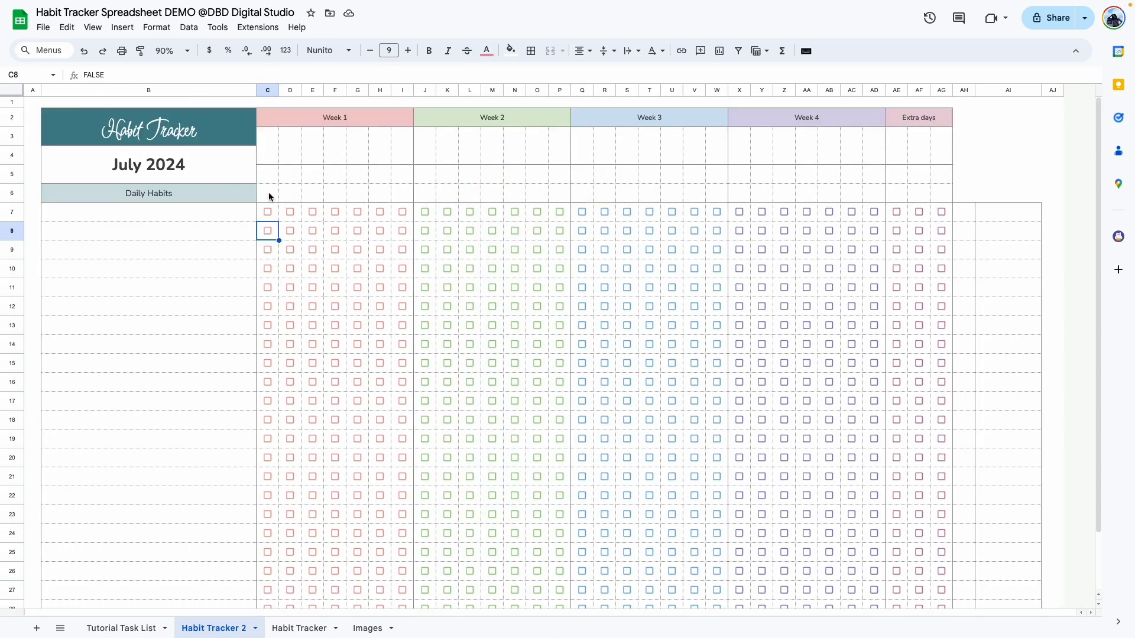
Link cell C6 to the month date with the formula =B4
drag(269, 197, 943, 193)
click(335, 344)
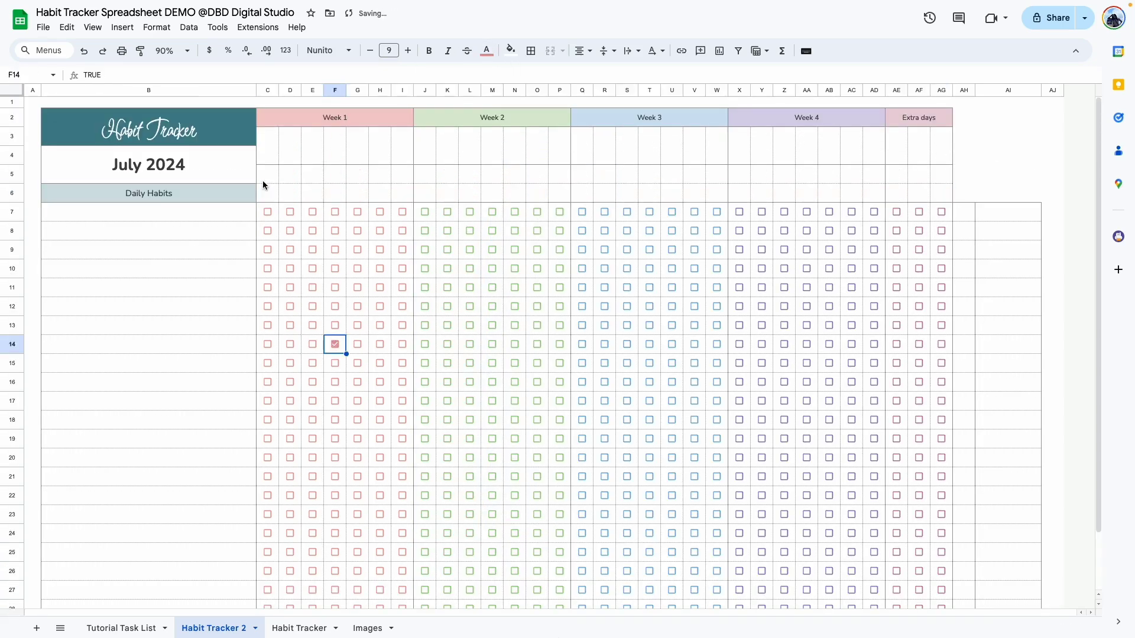
click(266, 195)
text(=)
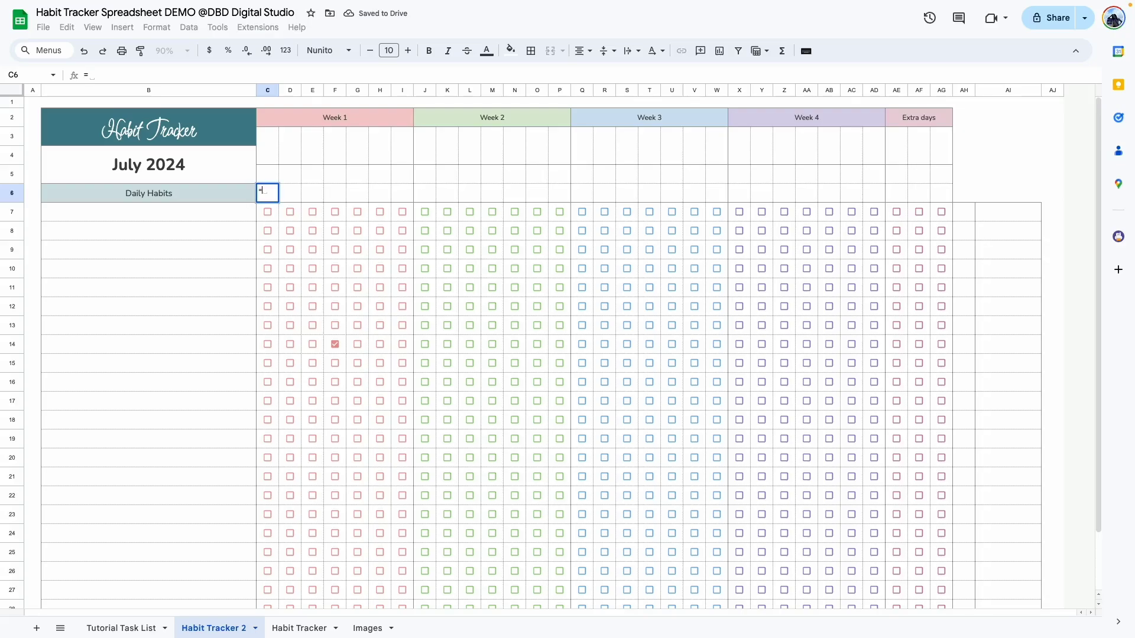
click(186, 166)
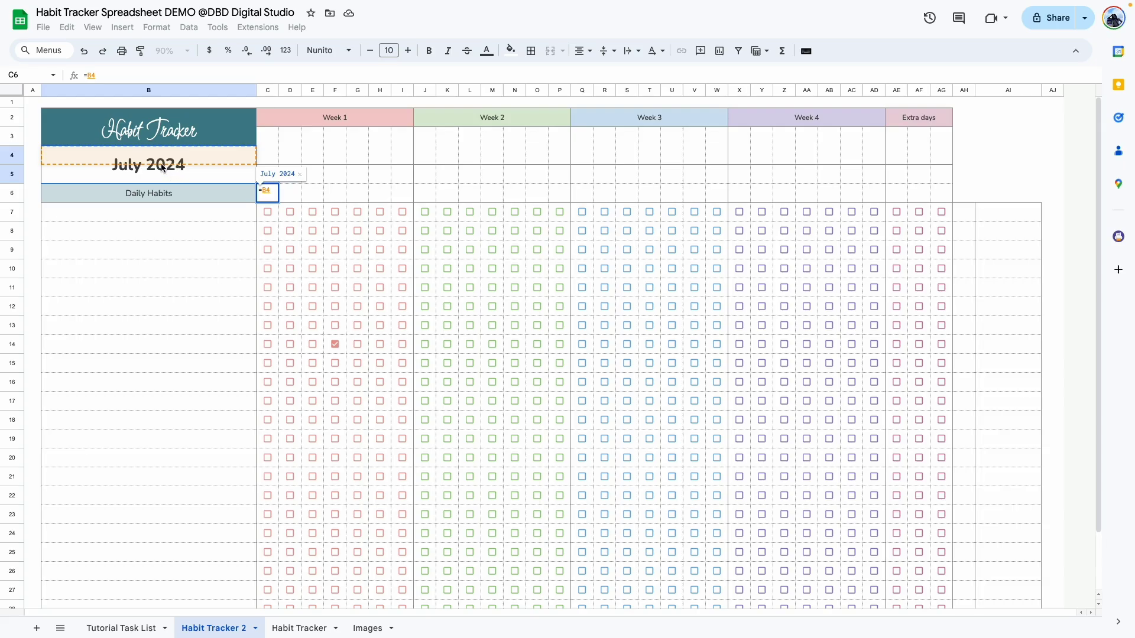
key(Return)
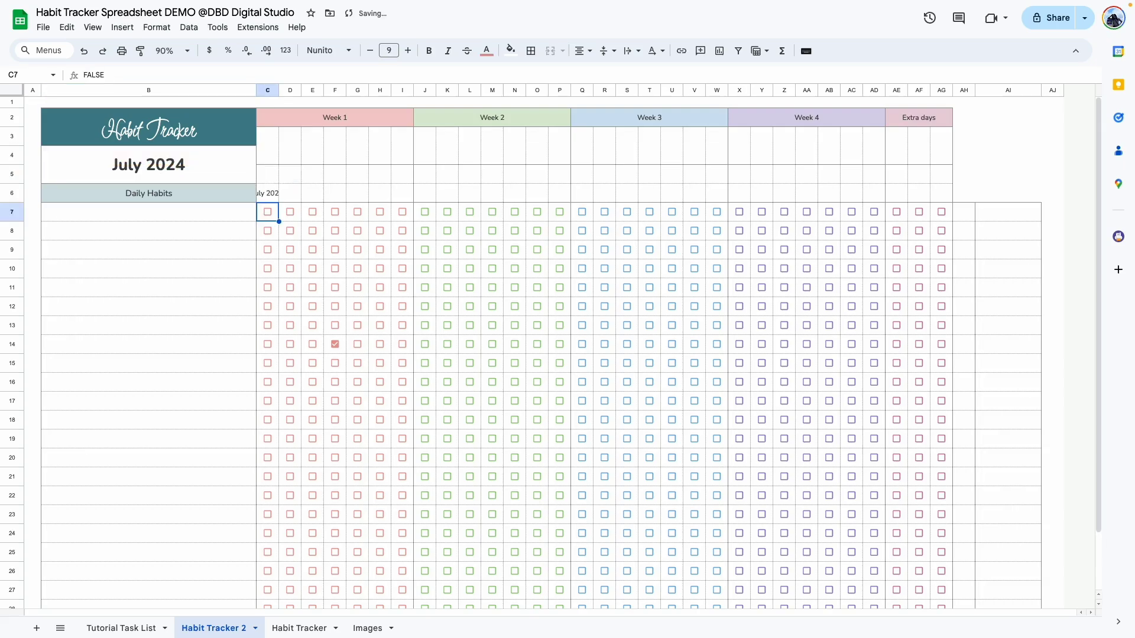
Apply a custom date format to C6:AG6 that shows only the day without a leading zero
scroll(397, 286, up, 5)
click(445, 261)
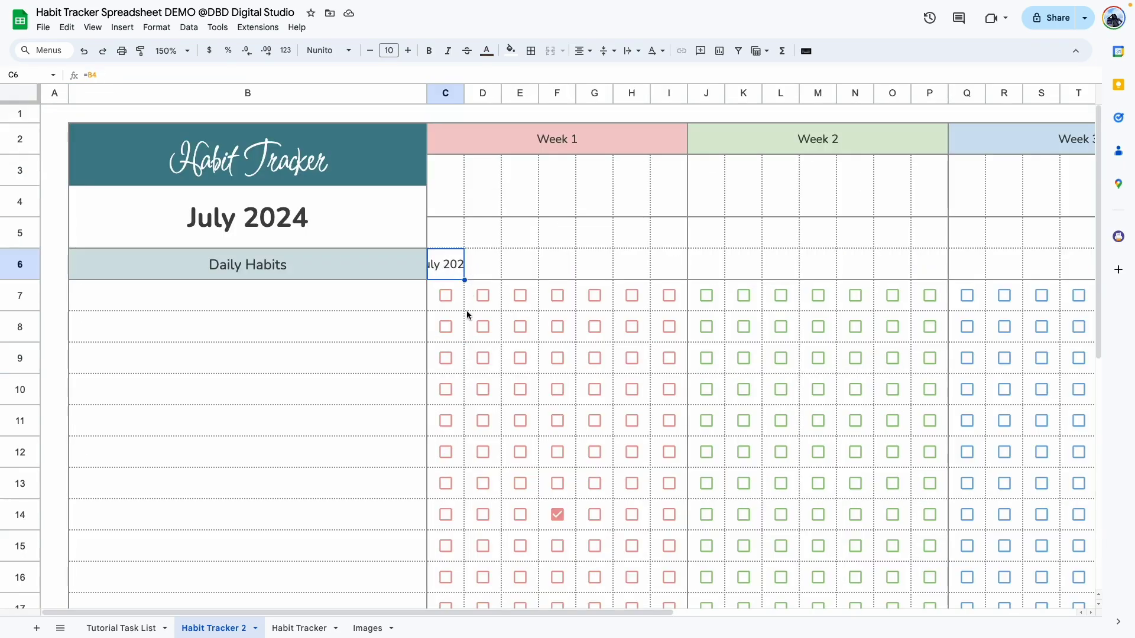
scroll(467, 315, right, 3)
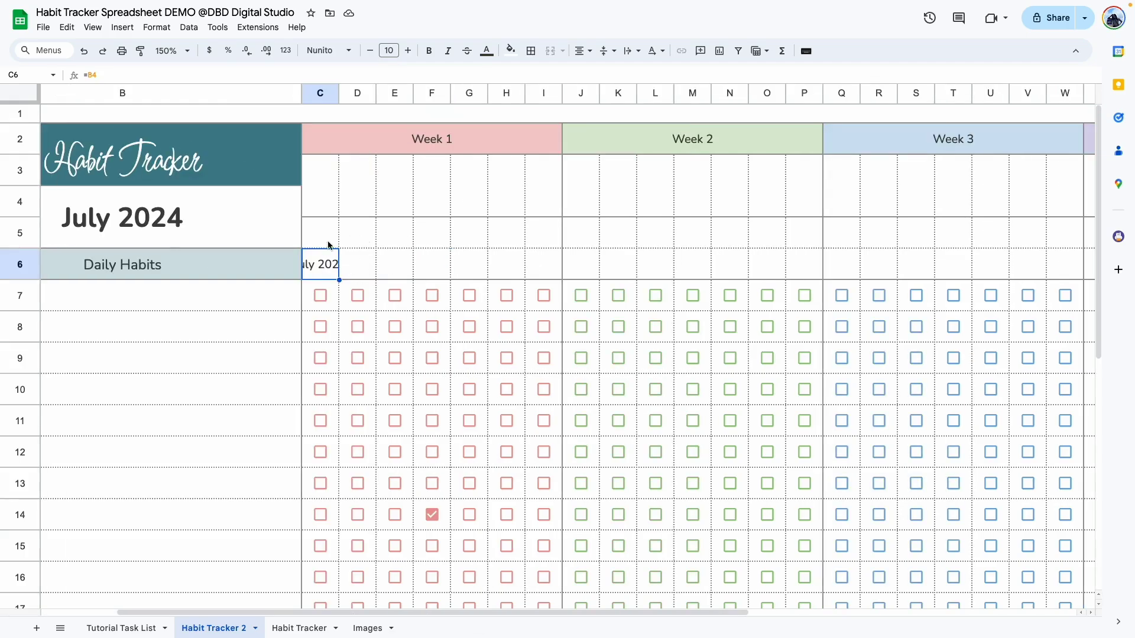
drag(345, 267, 892, 264)
click(157, 28)
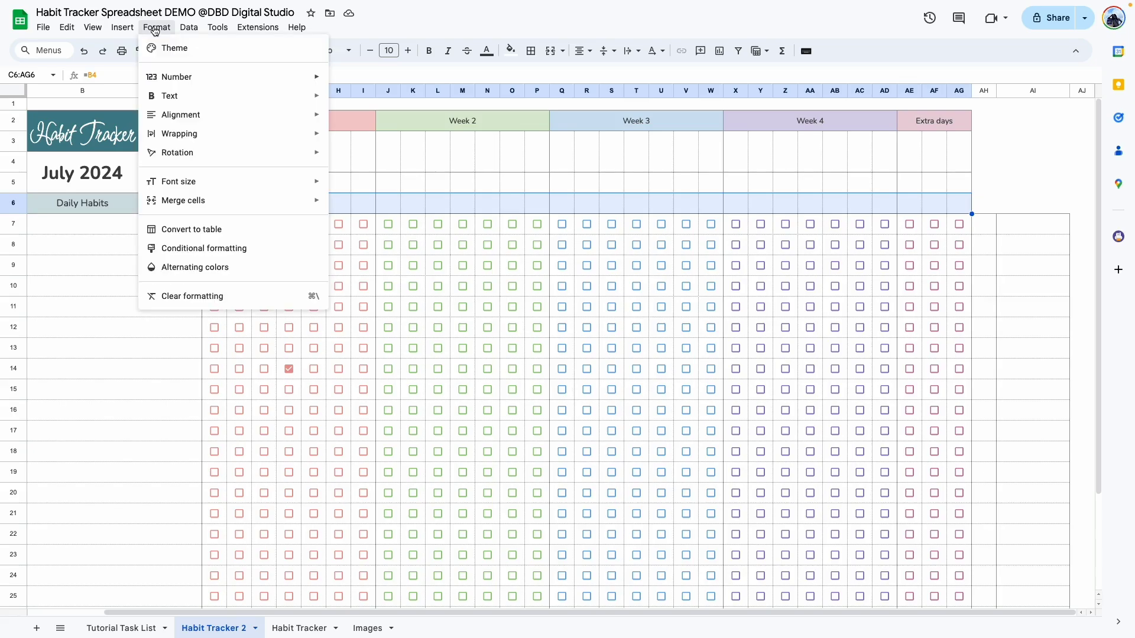
mouse_move(185, 77)
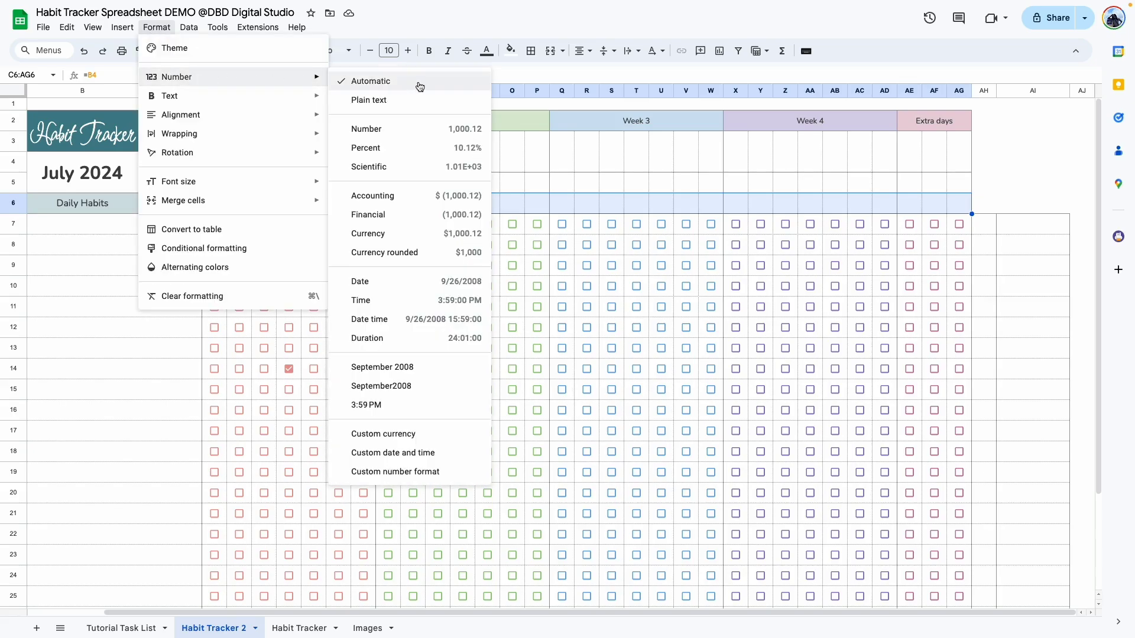
click(415, 452)
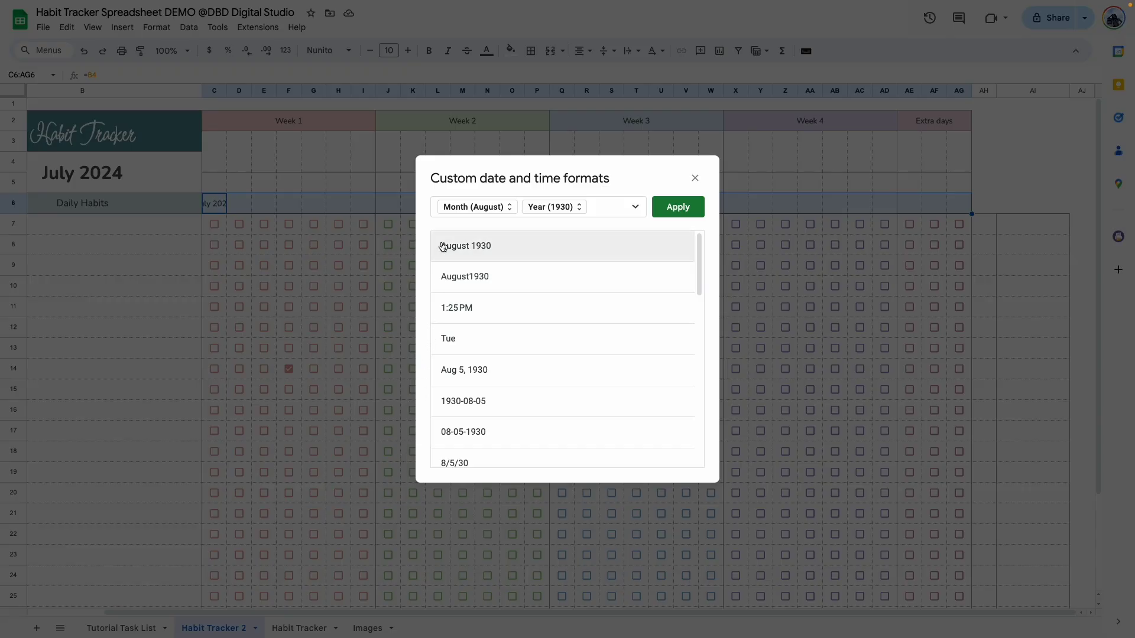
click(469, 339)
click(481, 208)
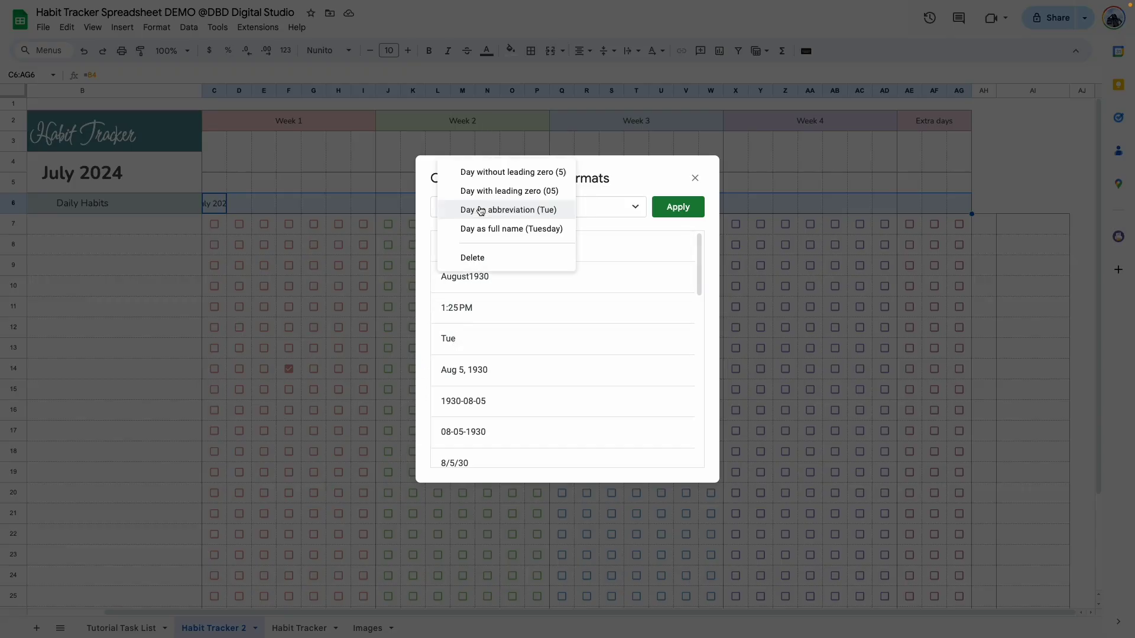
click(501, 172)
click(678, 207)
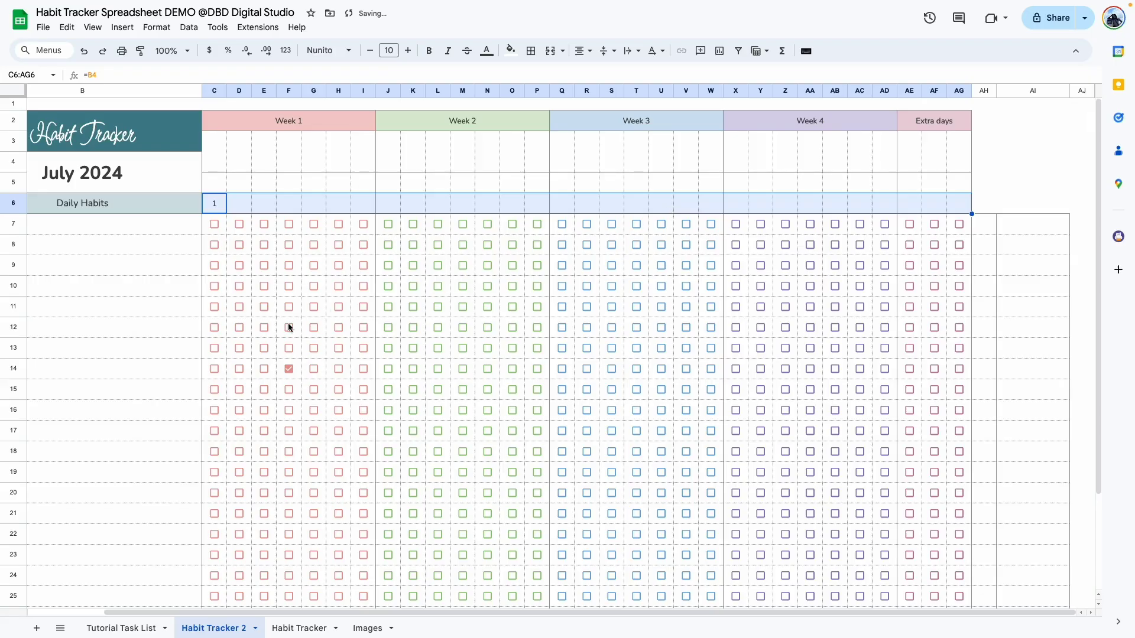
Test the linked day number by changing the date in B4 to 7/14/2024, and undo the change
click(288, 327)
click(216, 208)
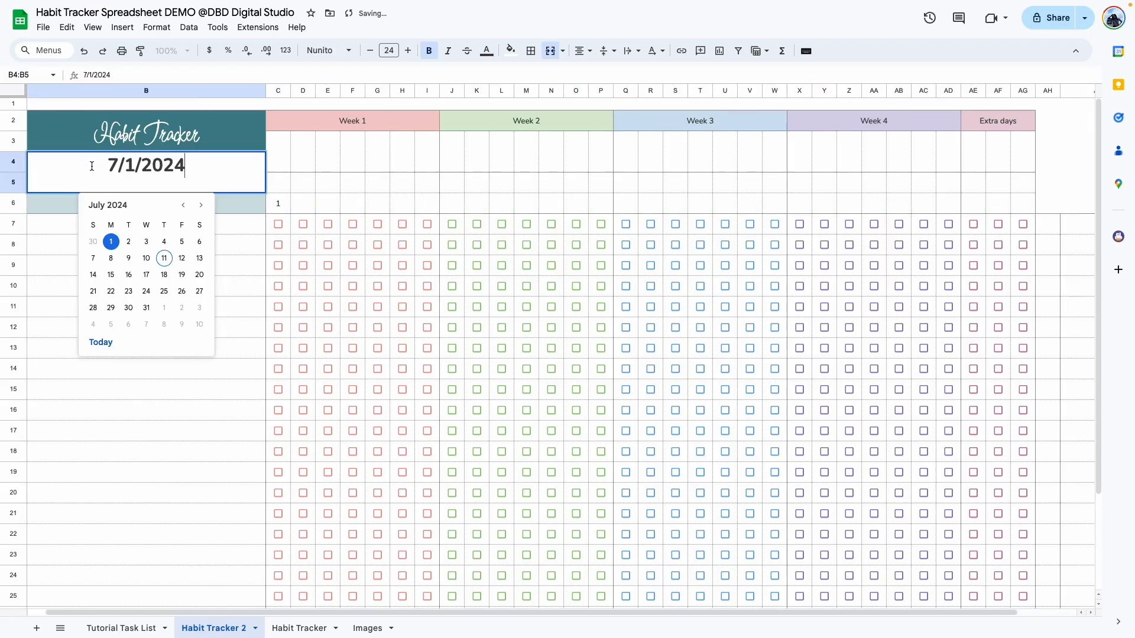
key(Escape)
double_click(203, 169)
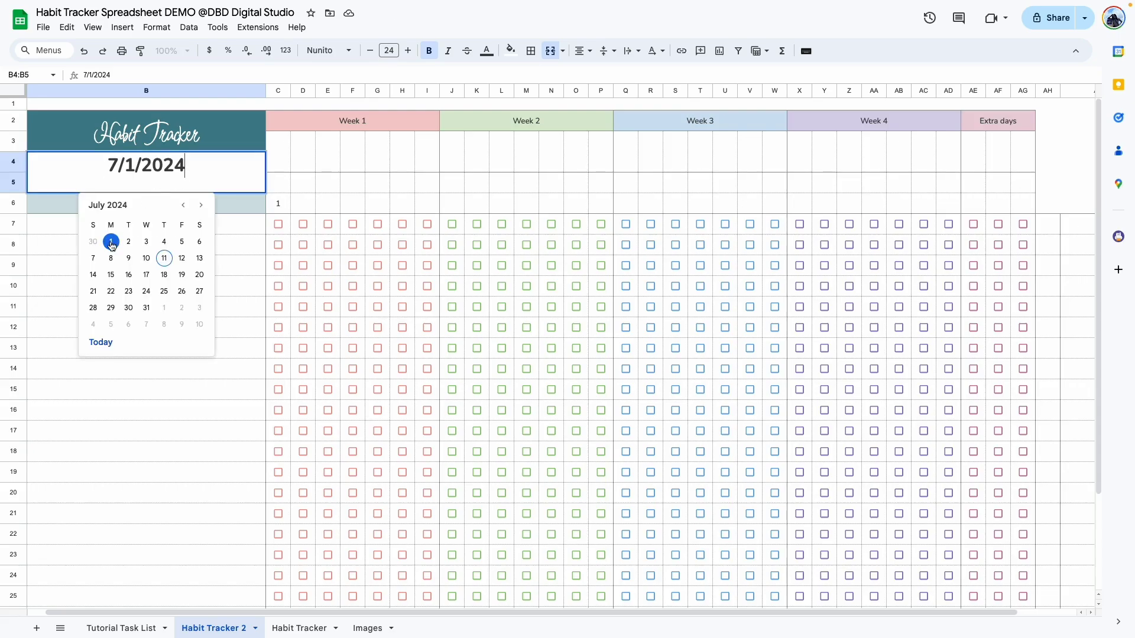
click(93, 274)
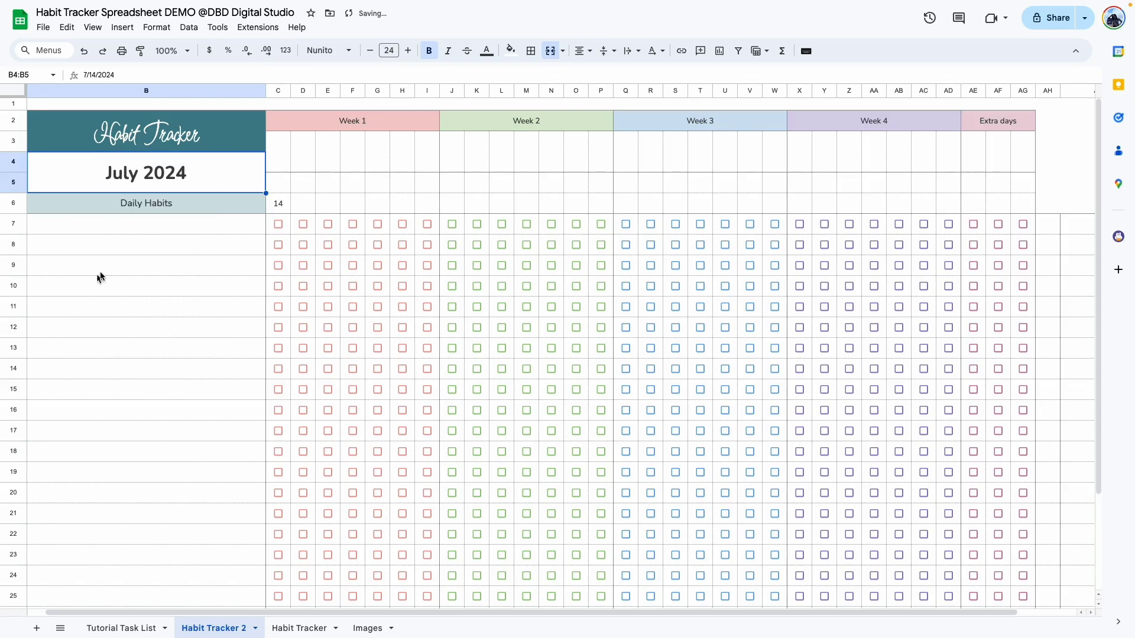
click(178, 289)
key(ctrl+z)
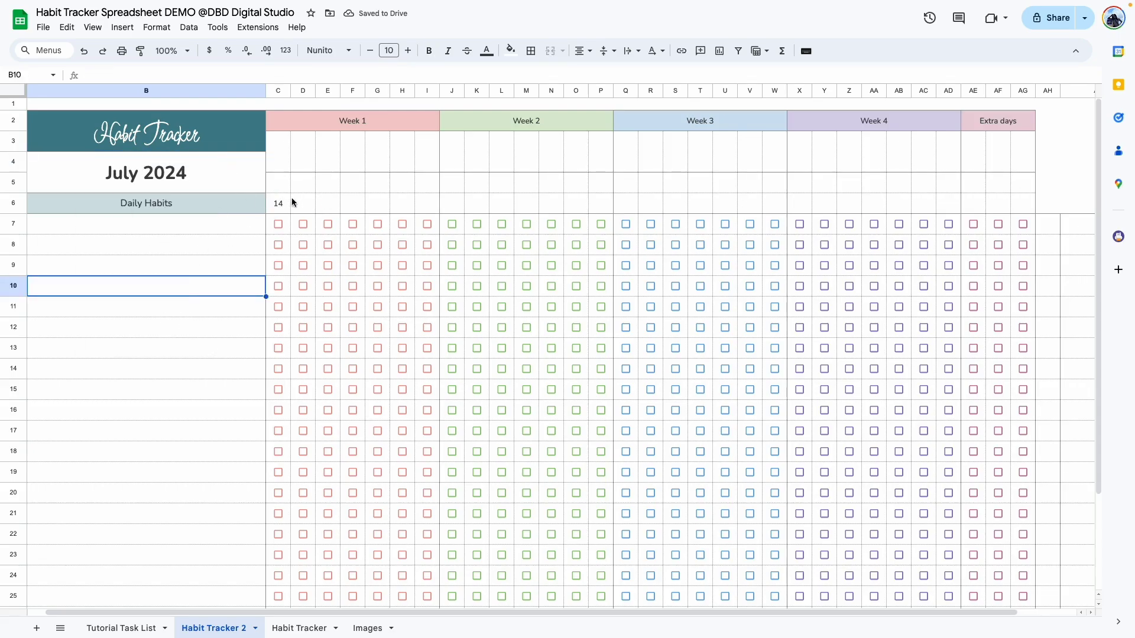
Continue the day numbers in row 6 by entering =C6+1 in D6 and =D6+1 in E6
click(298, 204)
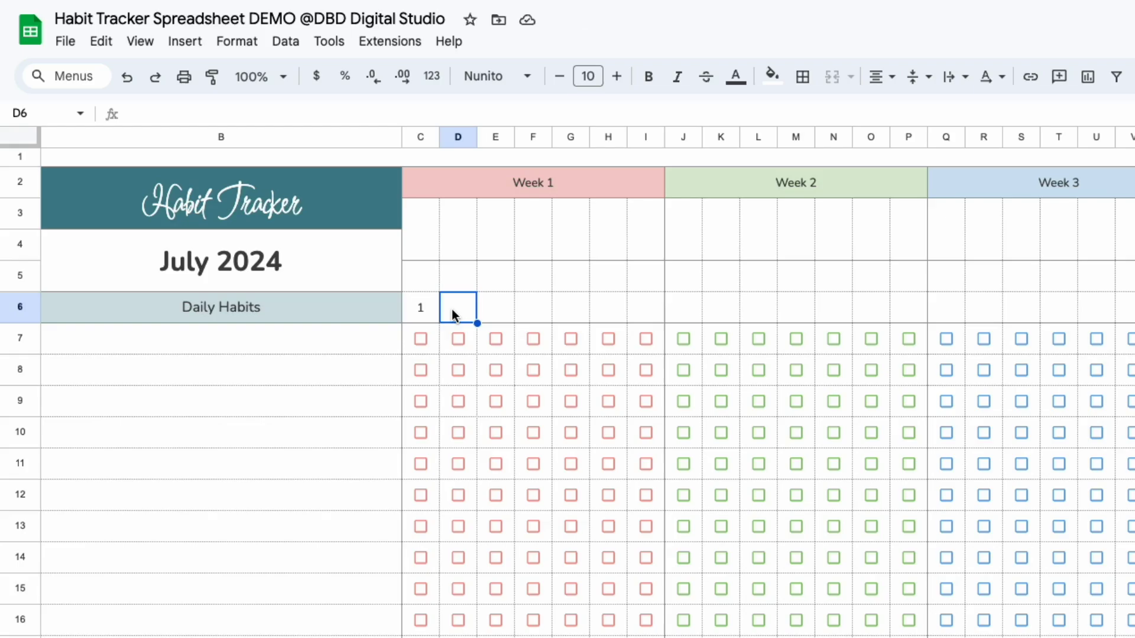
text(=)
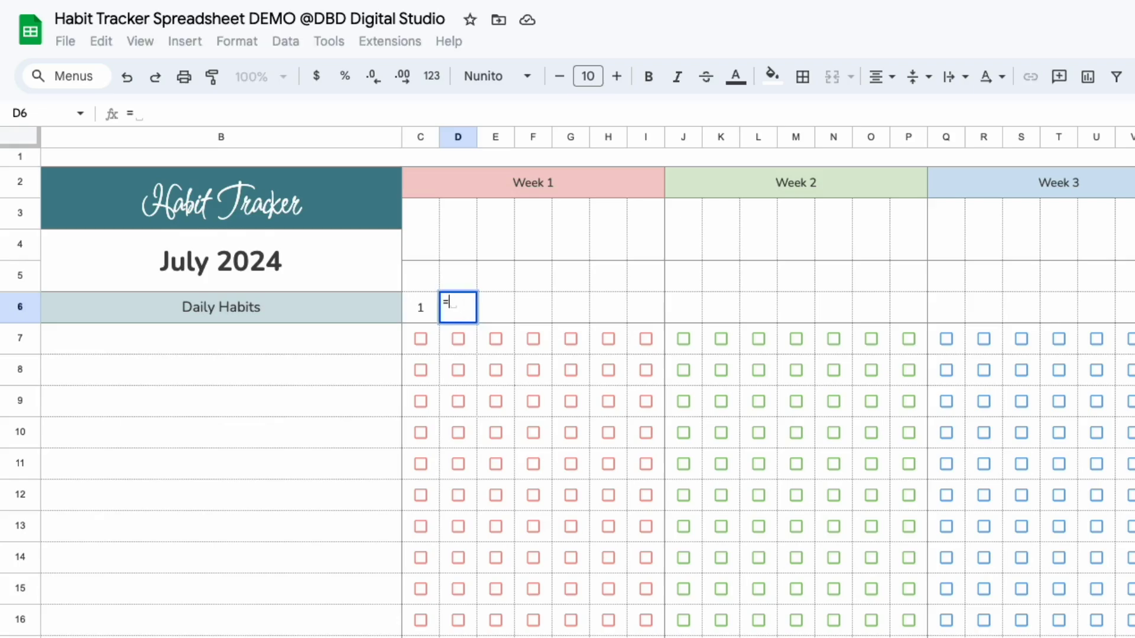
click(425, 308)
text(+1)
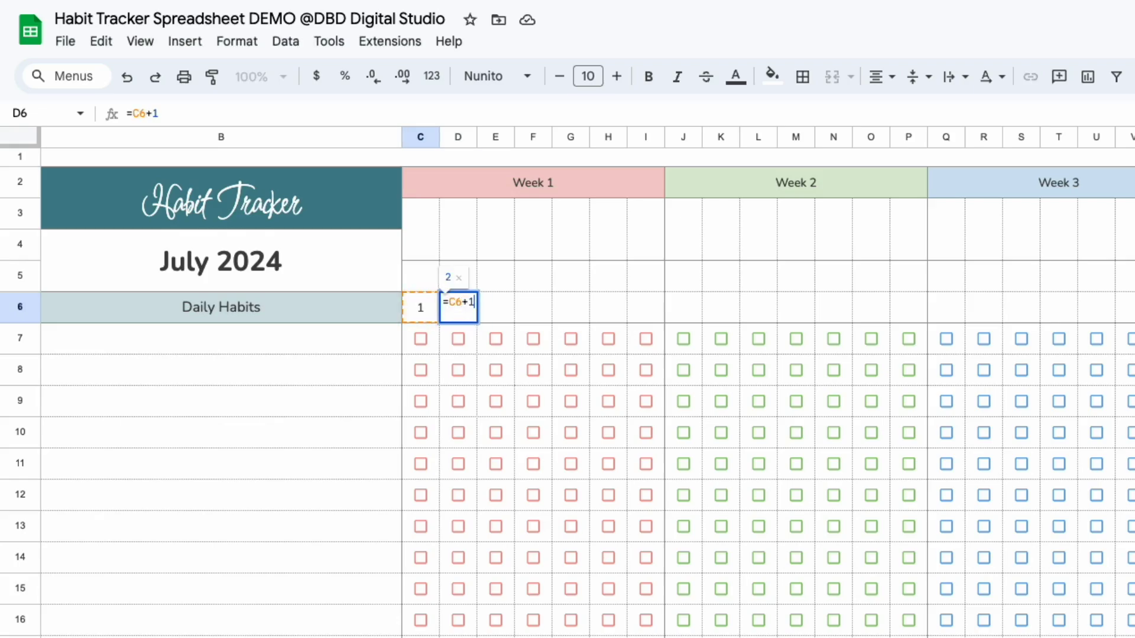
click(490, 313)
text(=)
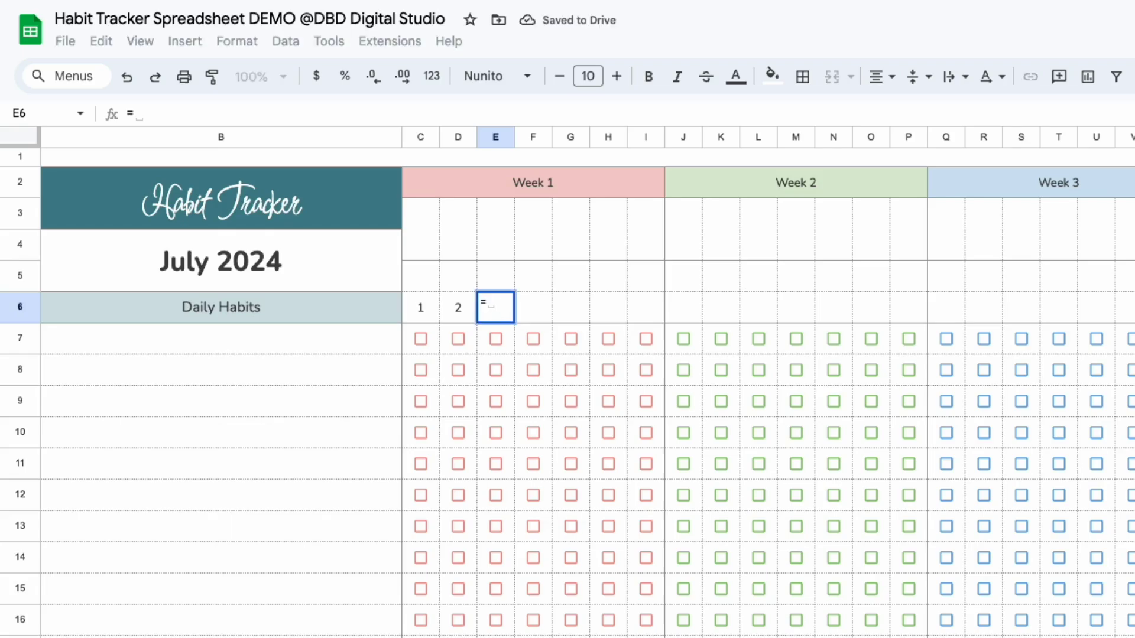
click(463, 311)
text(+1)
Copy the day-number formula from E6 across the remaining Week 1 days, F6 to I6
click(490, 309)
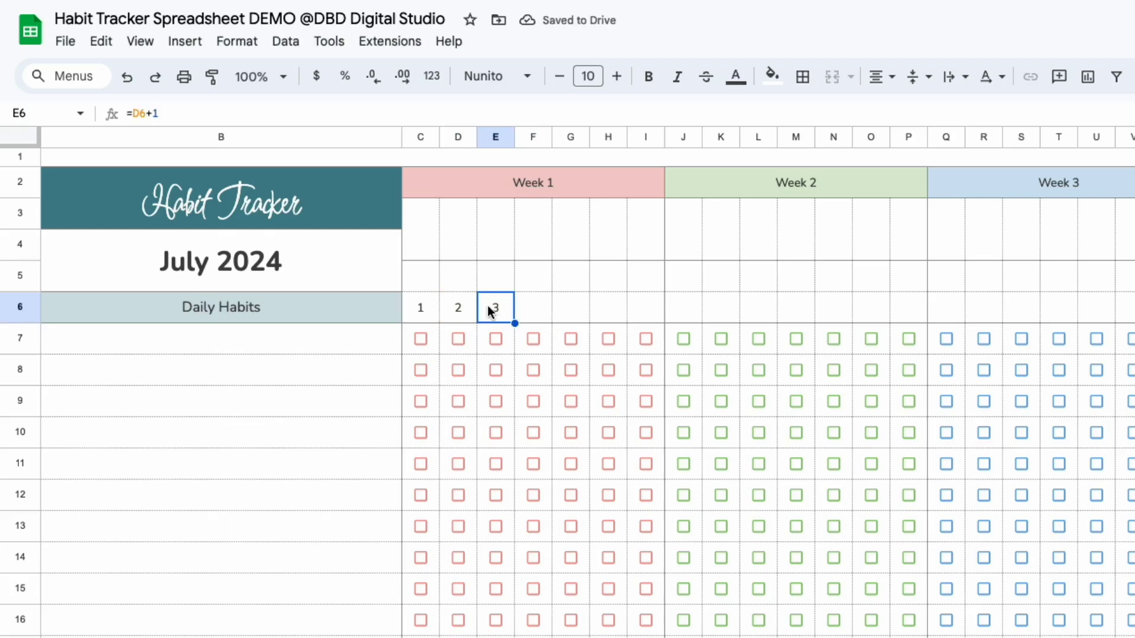
key(ctrl+c)
click(532, 304)
key(ctrl+v)
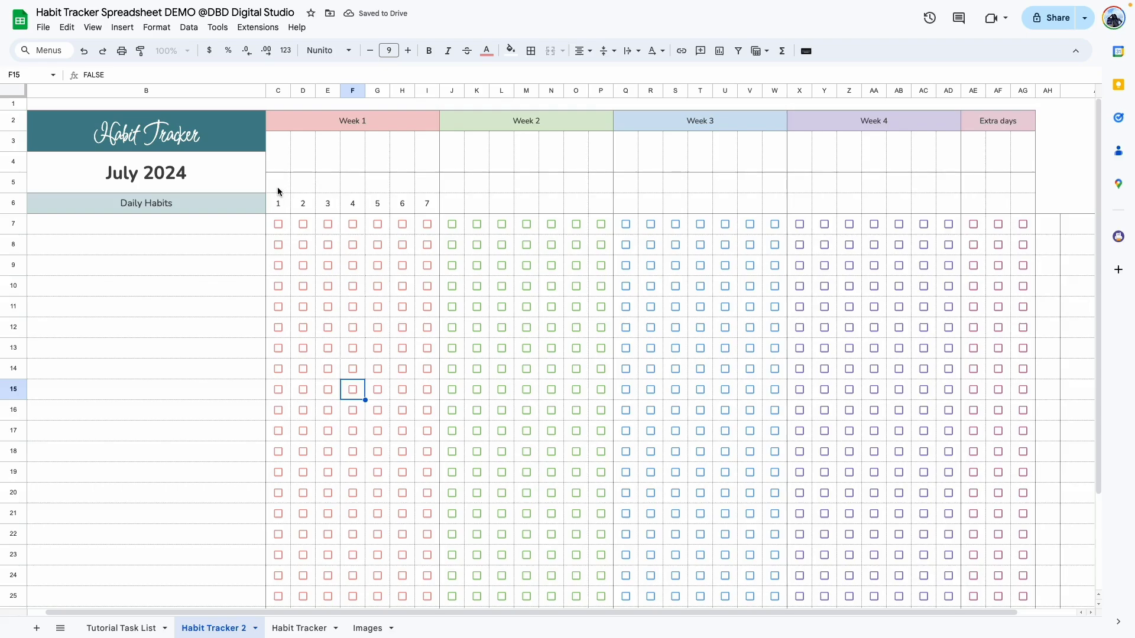
Link cell C5 to the month date with the formula =B4
click(279, 182)
text(=)
click(188, 159)
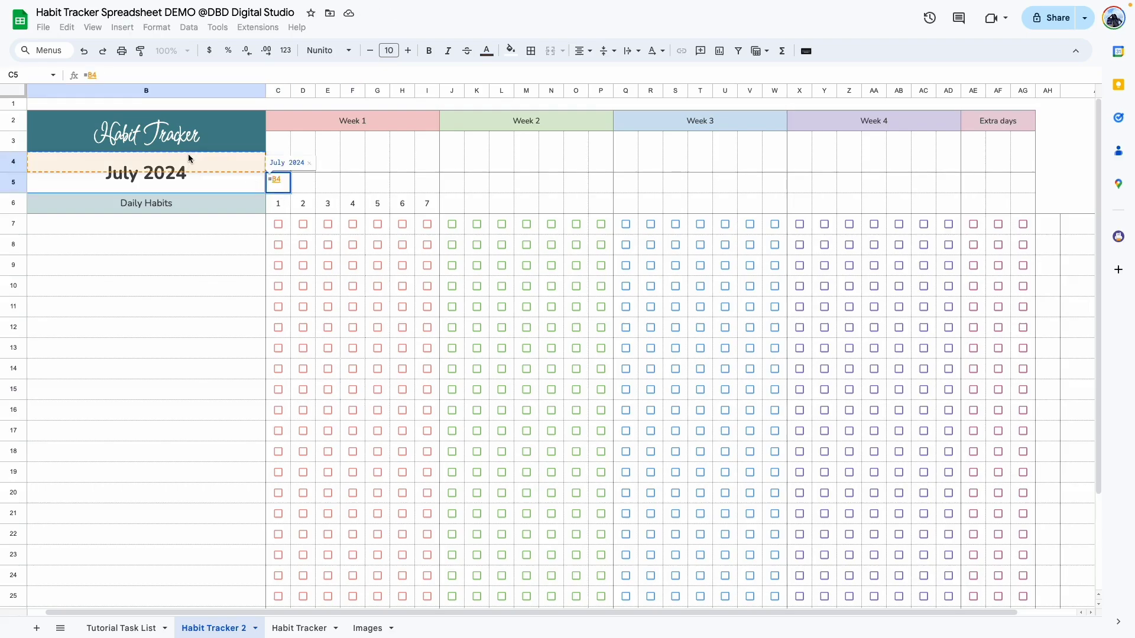
key(Return)
Apply a custom date format to C5:AG5 that shows the day as an abbreviation (Tue)
click(282, 184)
drag(282, 183, 970, 185)
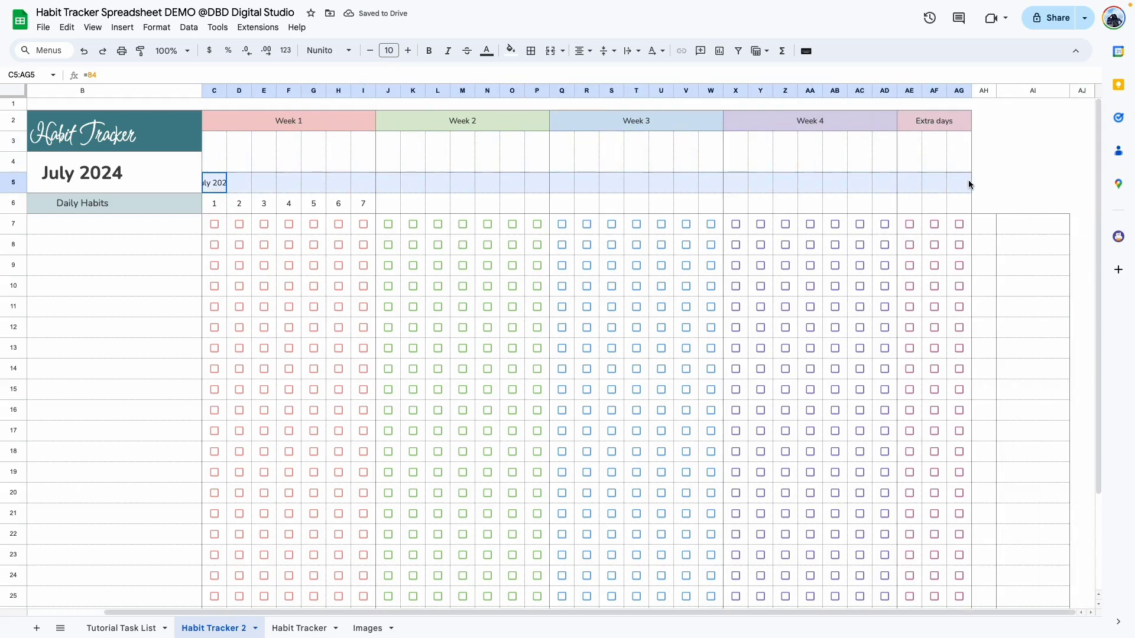
click(155, 27)
mouse_move(177, 77)
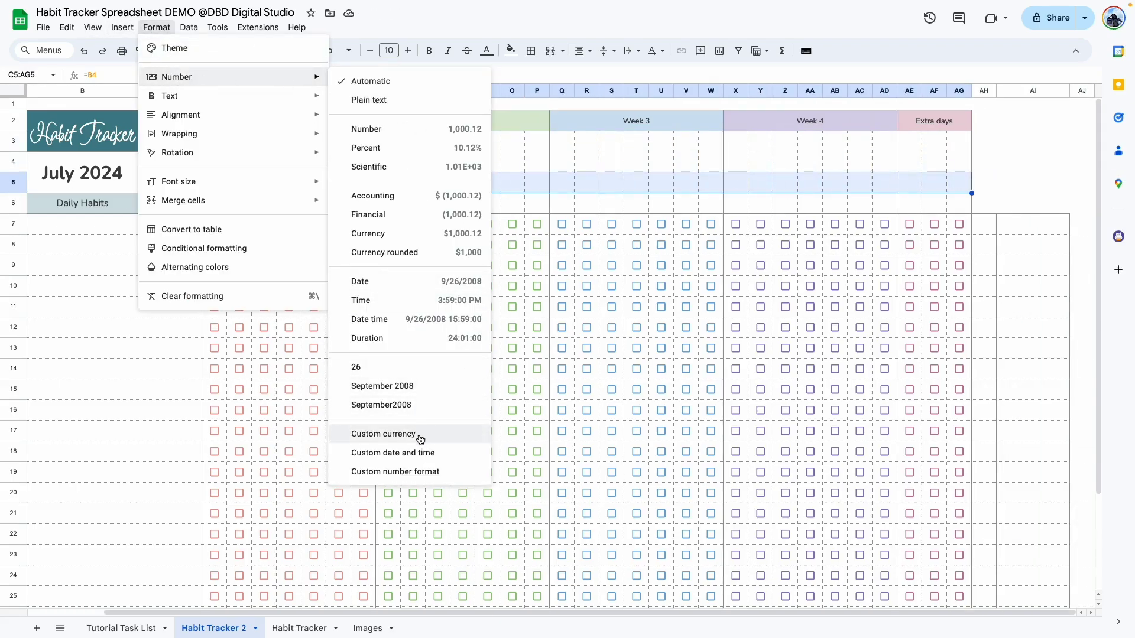
click(417, 452)
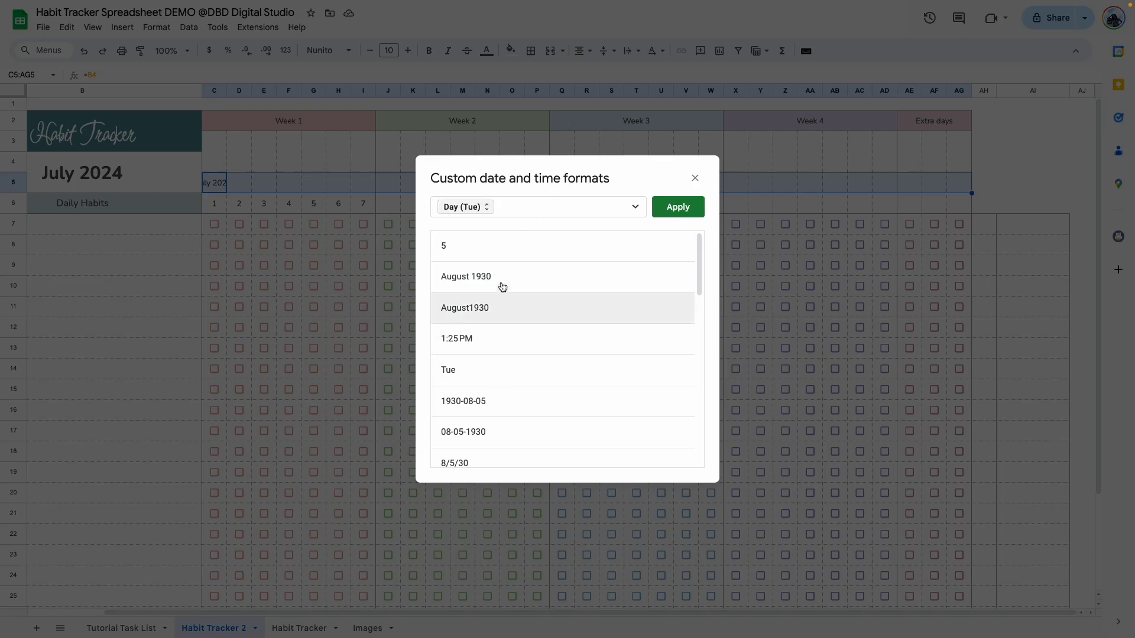
click(467, 208)
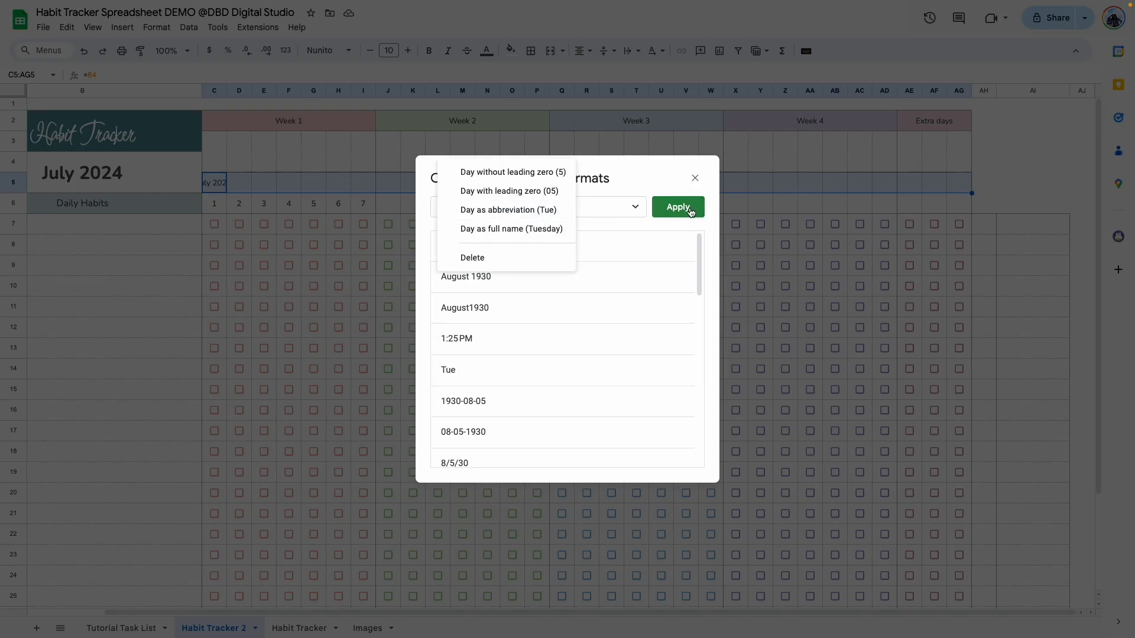
click(554, 211)
key(Return)
Enter the formula =C5+1 in D5 for the second weekday name
click(214, 183)
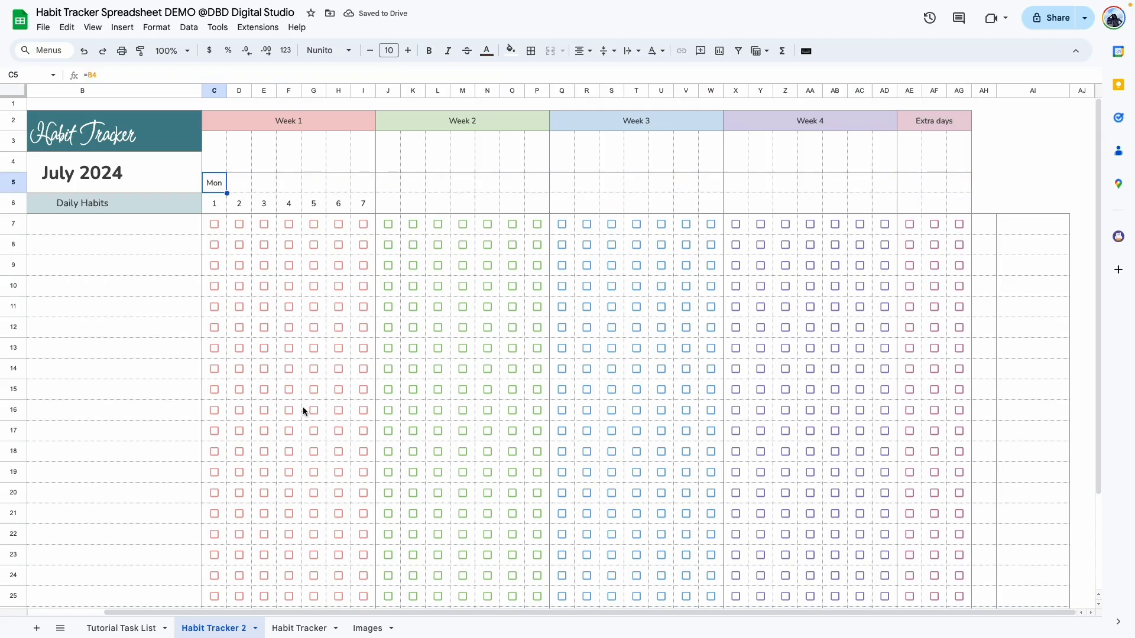
scroll(404, 611, left, 3)
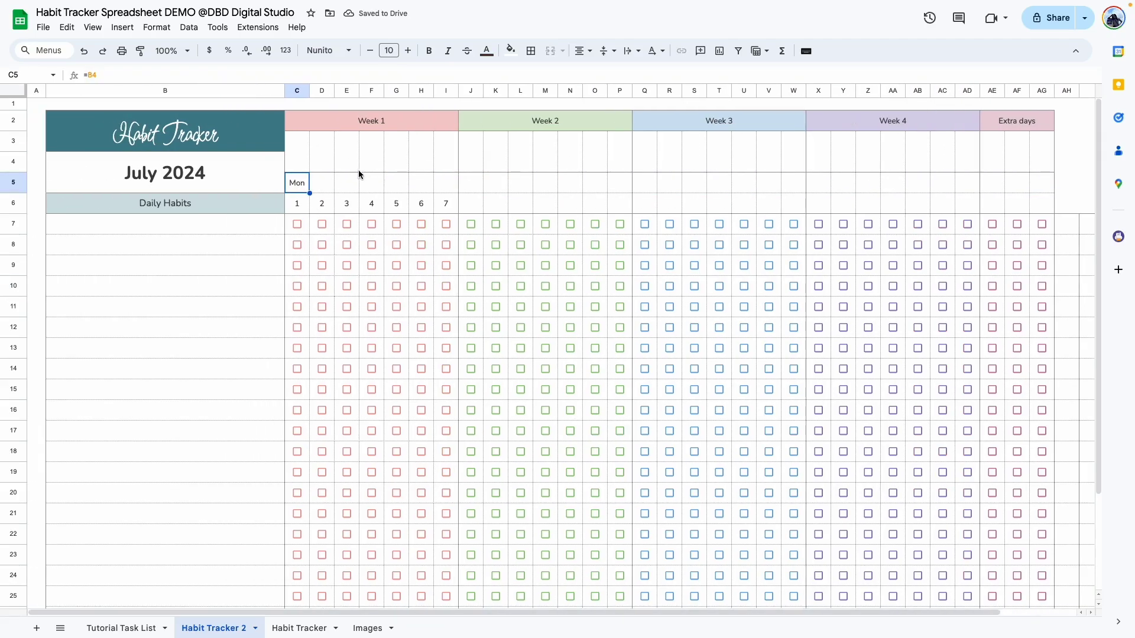
key(Right)
text(=)
click(302, 188)
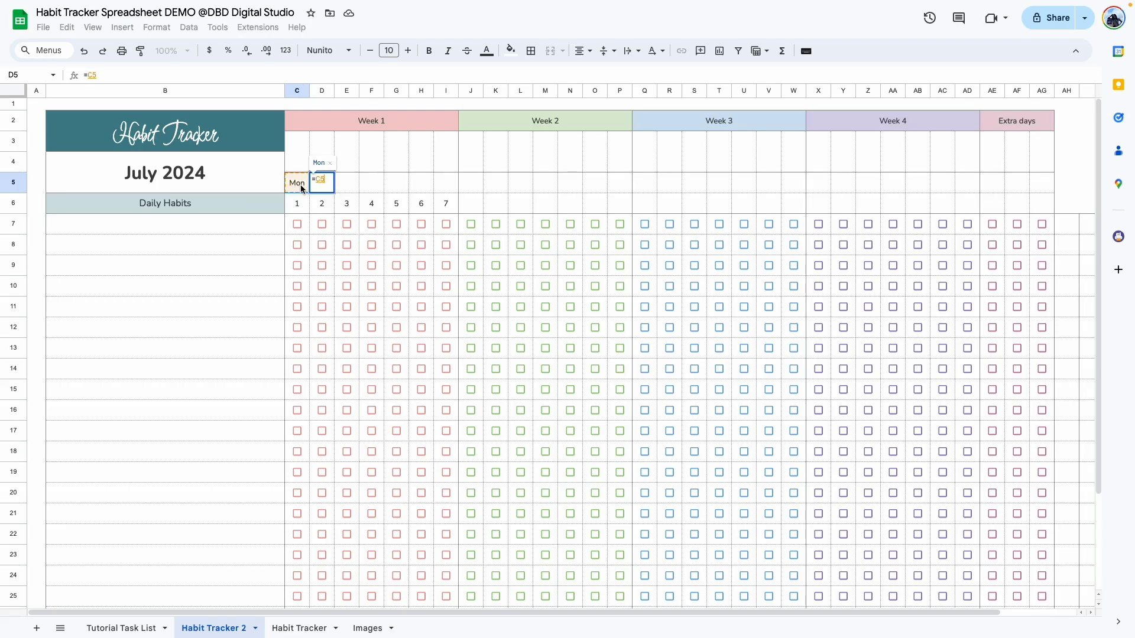
text(+1)
key(Return)
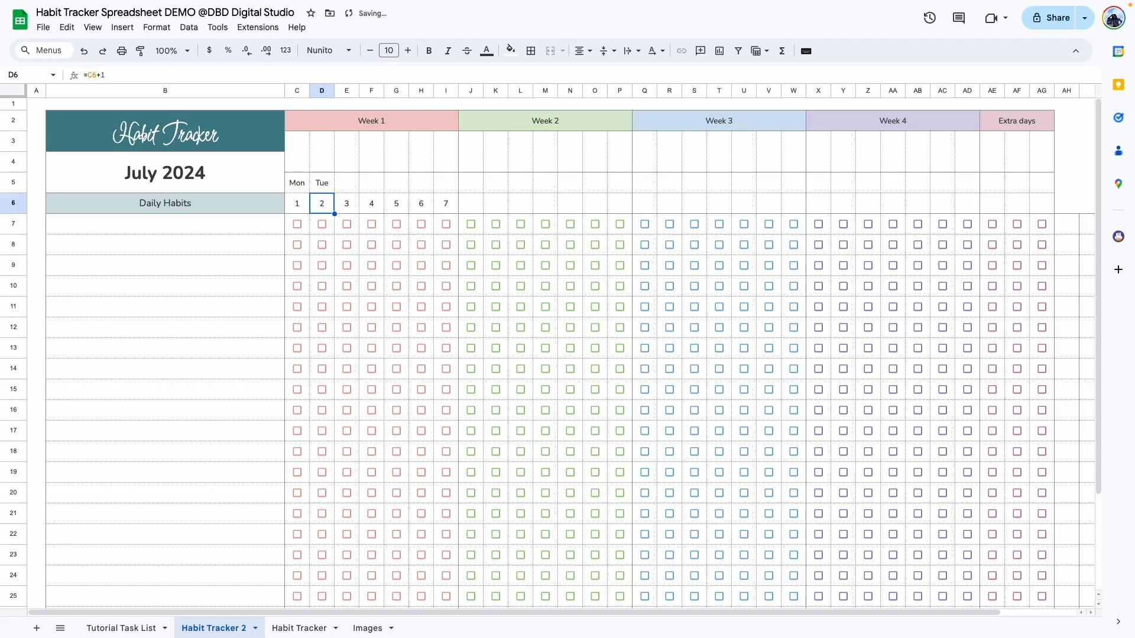
Copy the weekday formula from D5 across E5 to I5 and into J5, the first day of Week 2
click(319, 186)
click(347, 185)
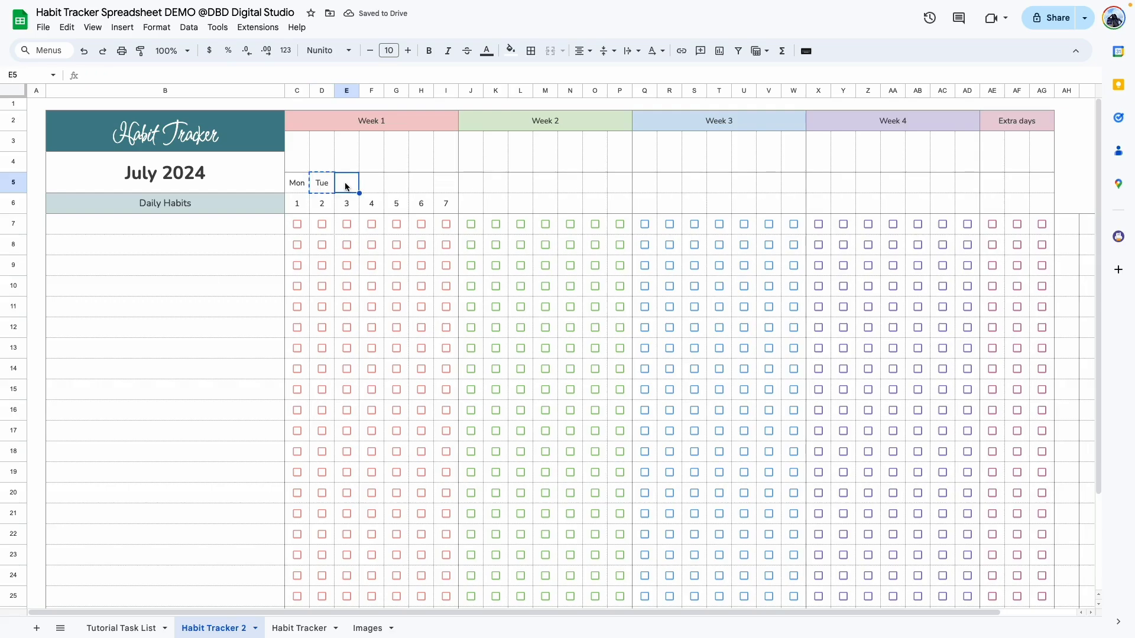
shift+click(395, 183)
key(ctrl+v)
click(417, 182)
key(ctrl+v)
click(446, 183)
key(ctrl+v)
click(471, 185)
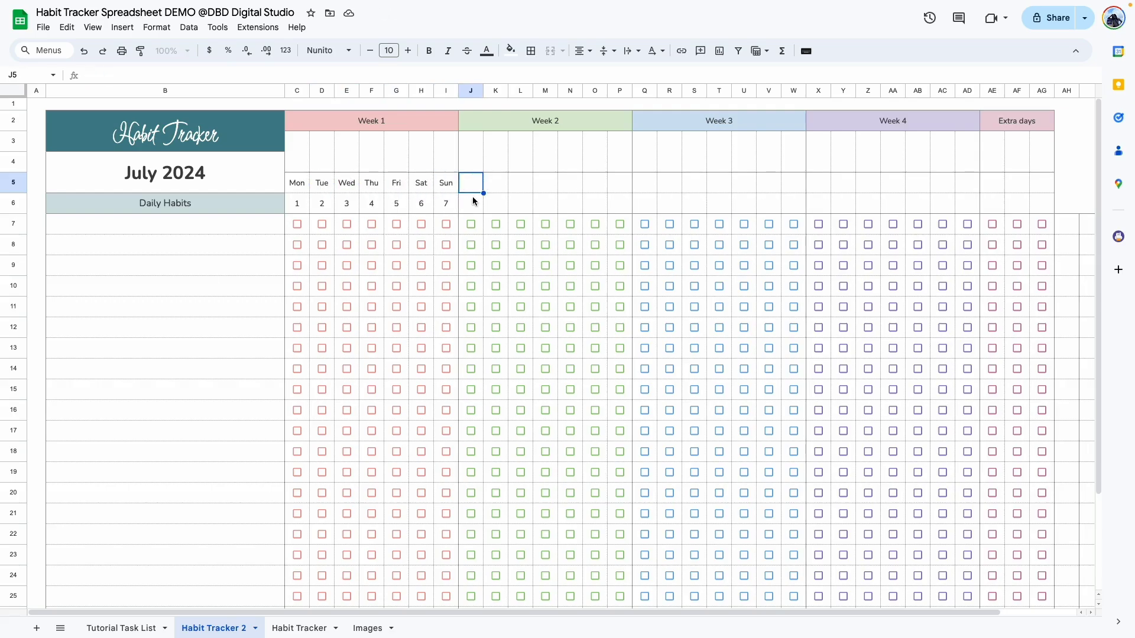
key(ctrl+v)
Enter =I6+1 in J6 and extend the J5:J6 weekday and day-number formulas across Week 2 to column P
click(472, 203)
text(=)
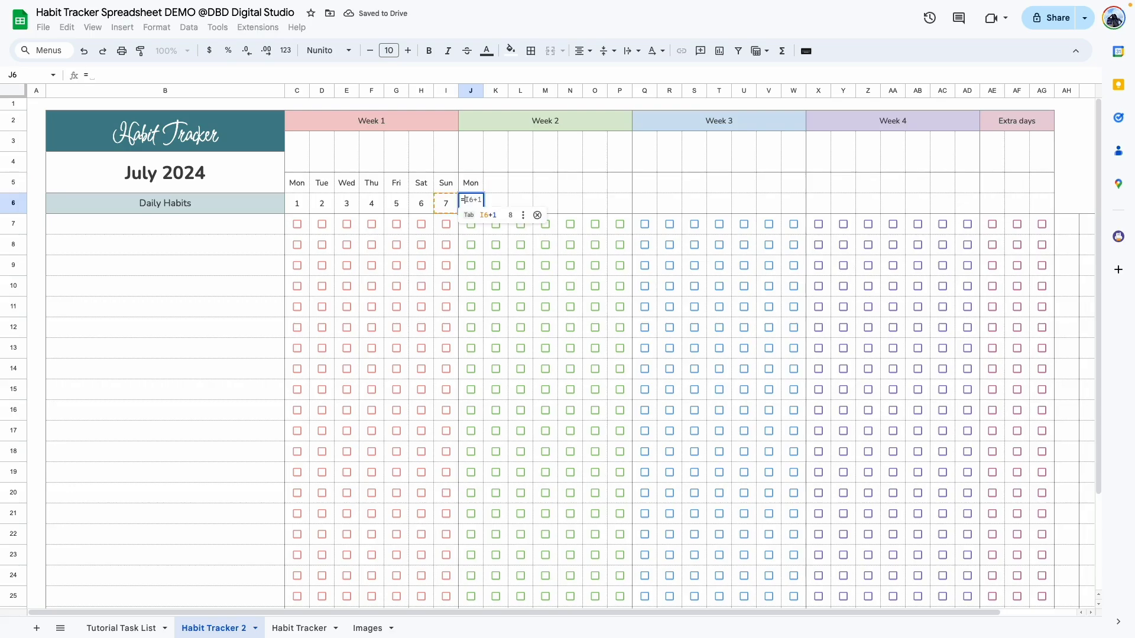
key(Tab)
click(500, 187)
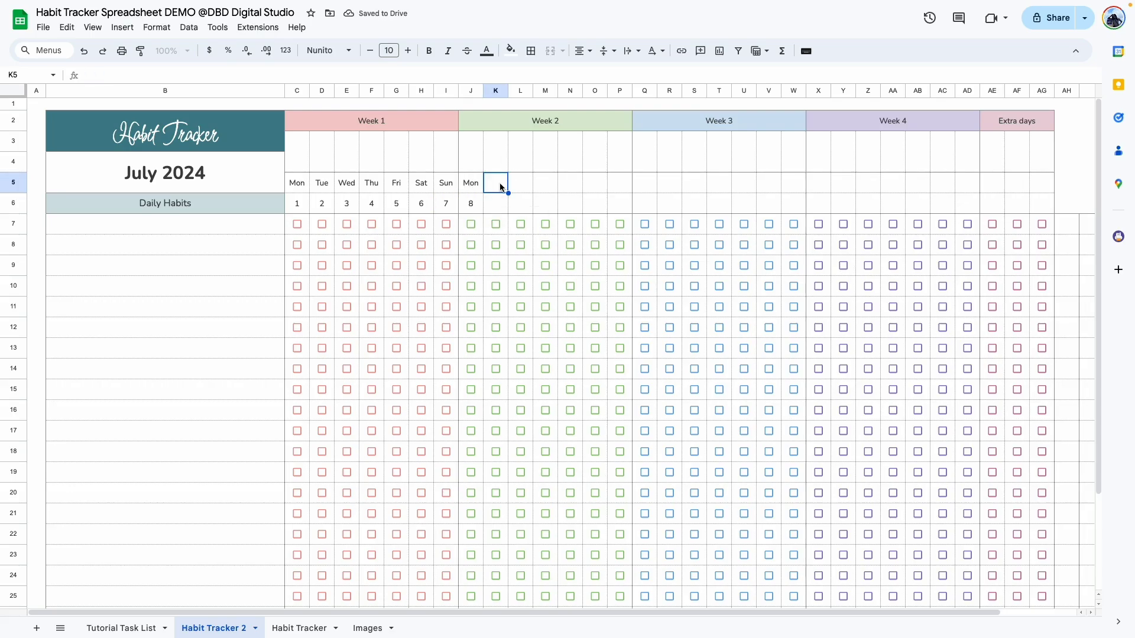
drag(471, 184, 479, 204)
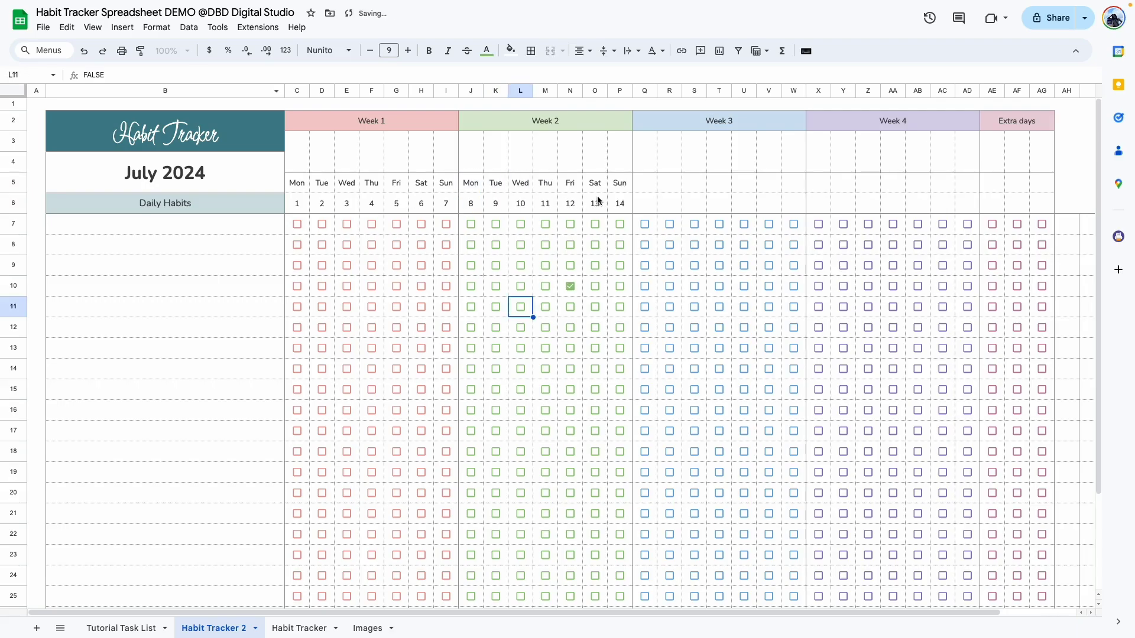
click(321, 266)
Copy the Week 2 weekday names and day numbers in J5:P6 into Week 3 from Q5 and Week 4 from X5
drag(474, 185, 620, 204)
key(ctrl+c)
click(649, 177)
key(ctrl+v)
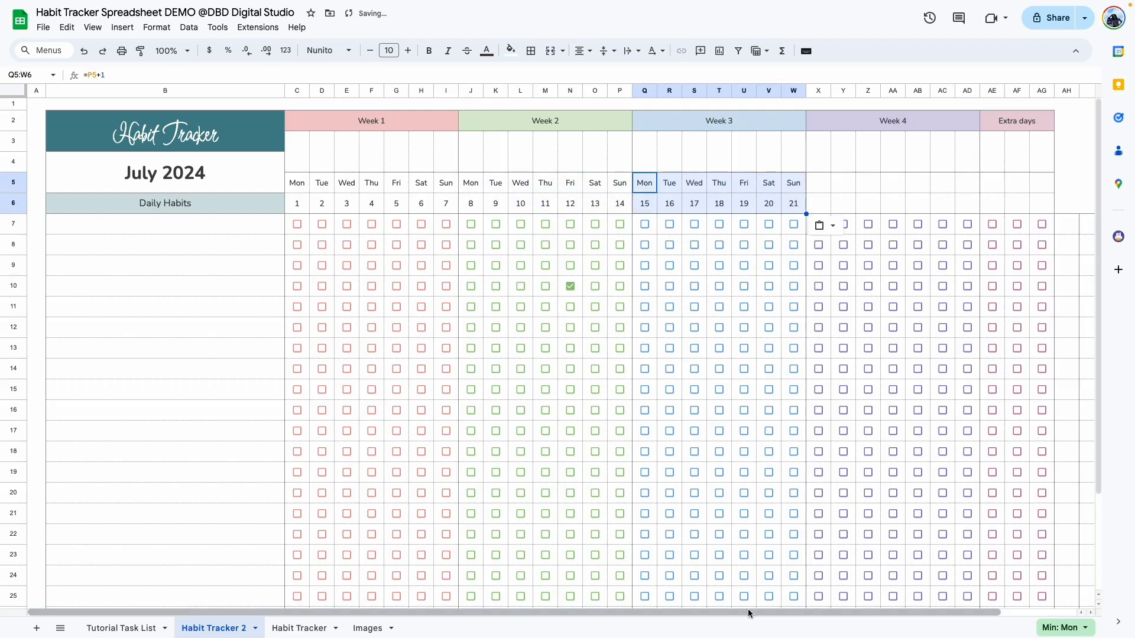
scroll(750, 591, right, 3)
click(733, 176)
key(ctrl+v)
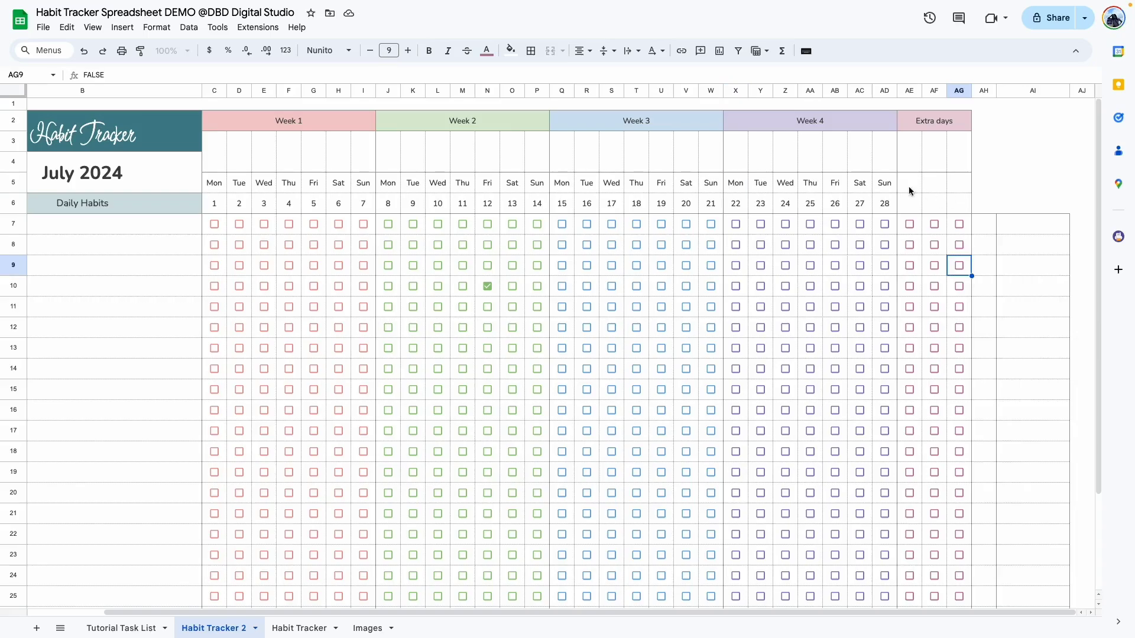
Copy AB5:AD6 and paste only its formulas into the extra days, AE5:AG6
drag(834, 182, 882, 203)
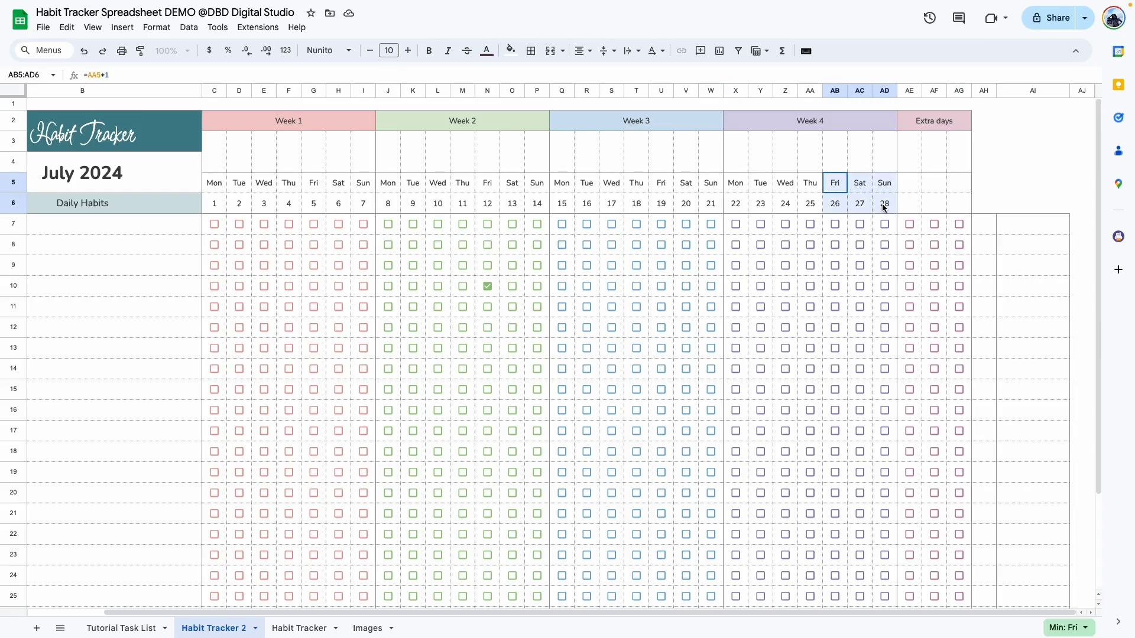
key(ctrl+c)
right_click(904, 181)
mouse_move(986, 243)
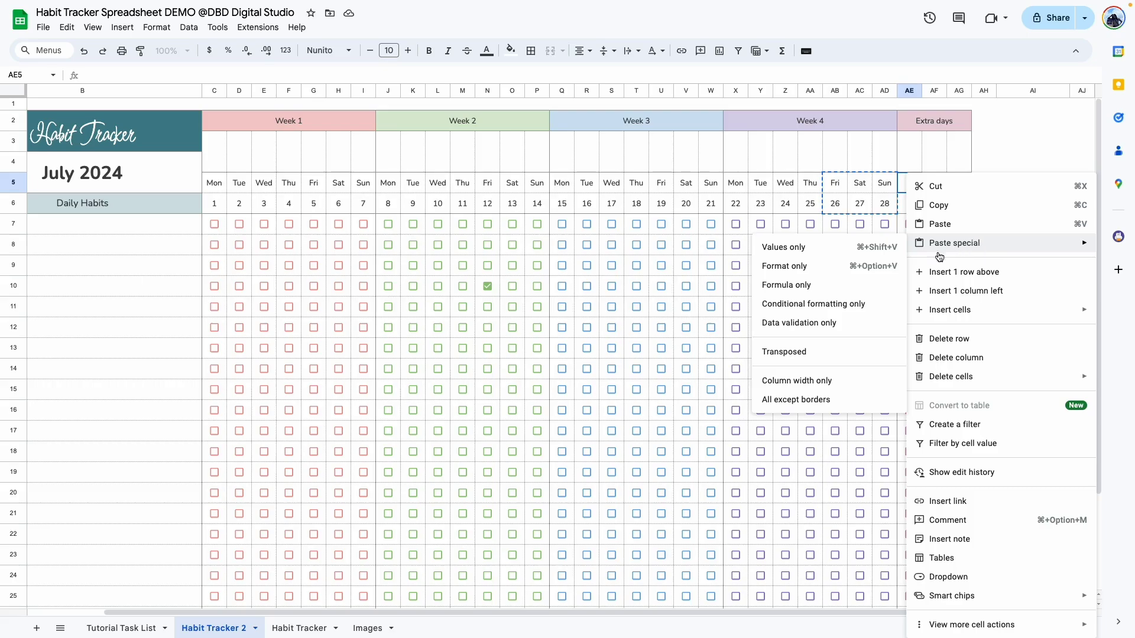
click(796, 286)
click(779, 352)
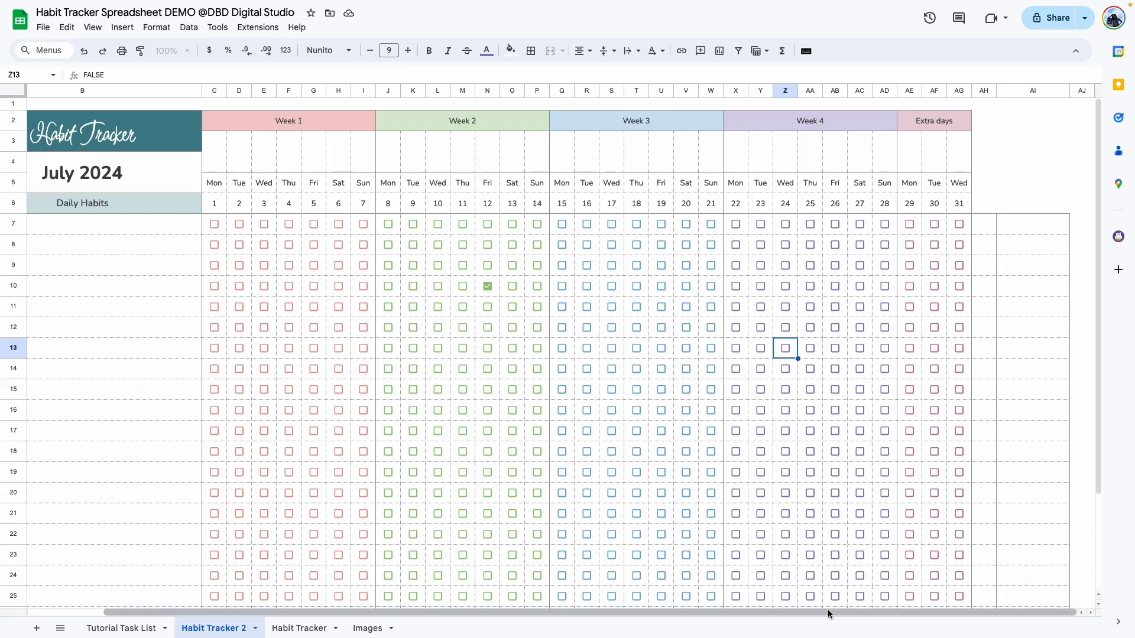
Test the linked weekdays and day numbers by changing the date in B4 to 7/15/2024
drag(828, 610, 751, 610)
double_click(167, 179)
click(129, 275)
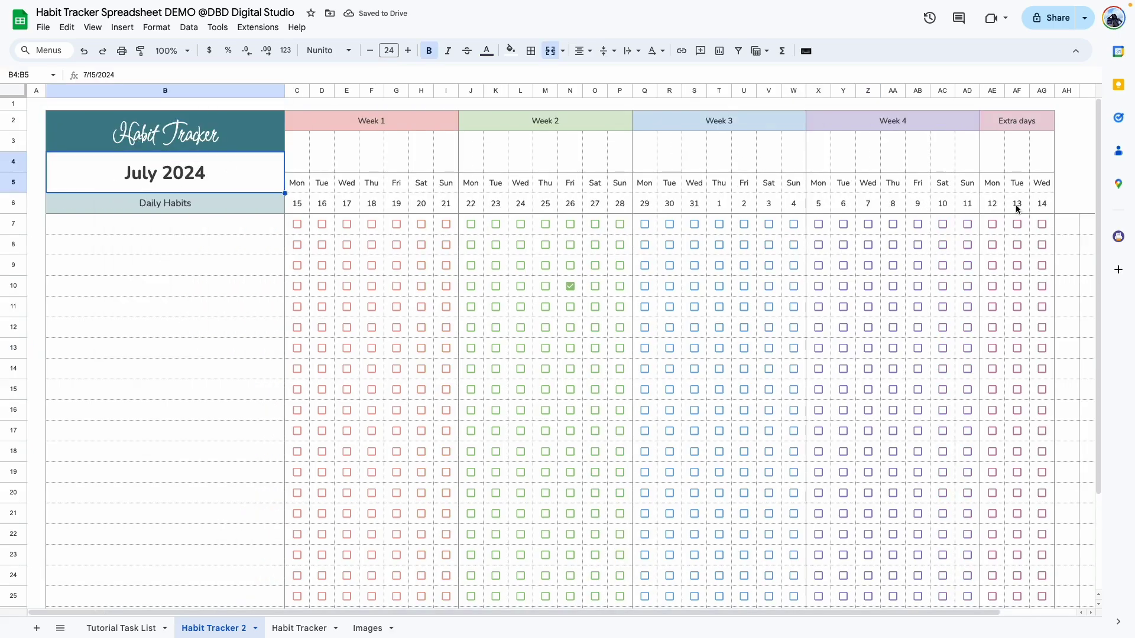
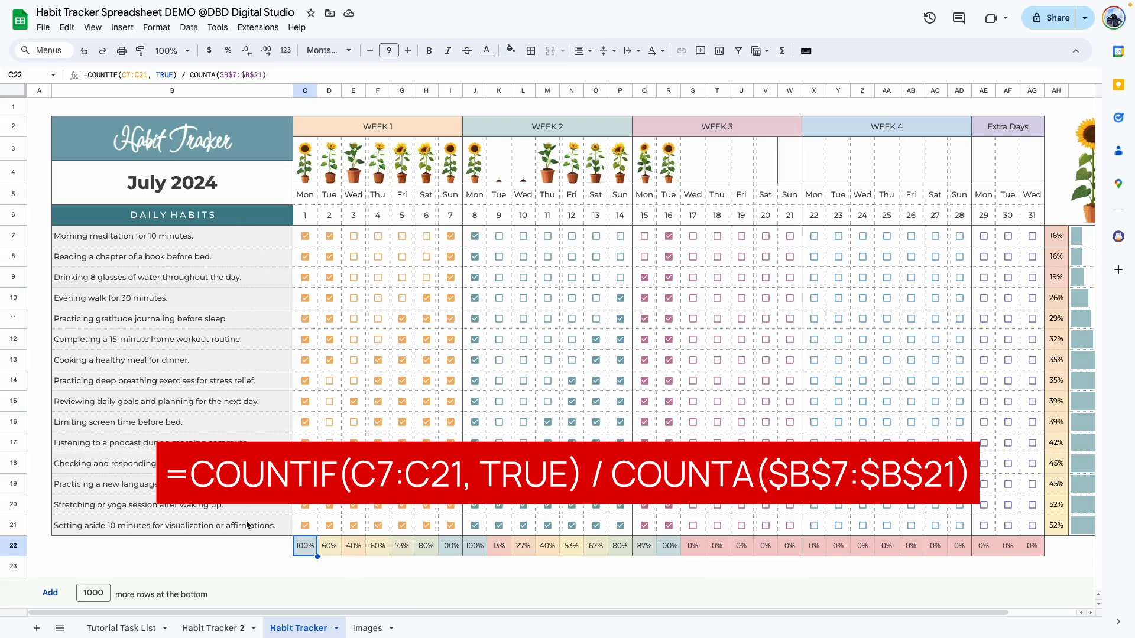
Copy the daily completion formula from C22 of the finished Habit Tracker sheet into C27 of Habit Tracker 2
click(277, 77)
key(ctrl+a)
key(ctrl+c)
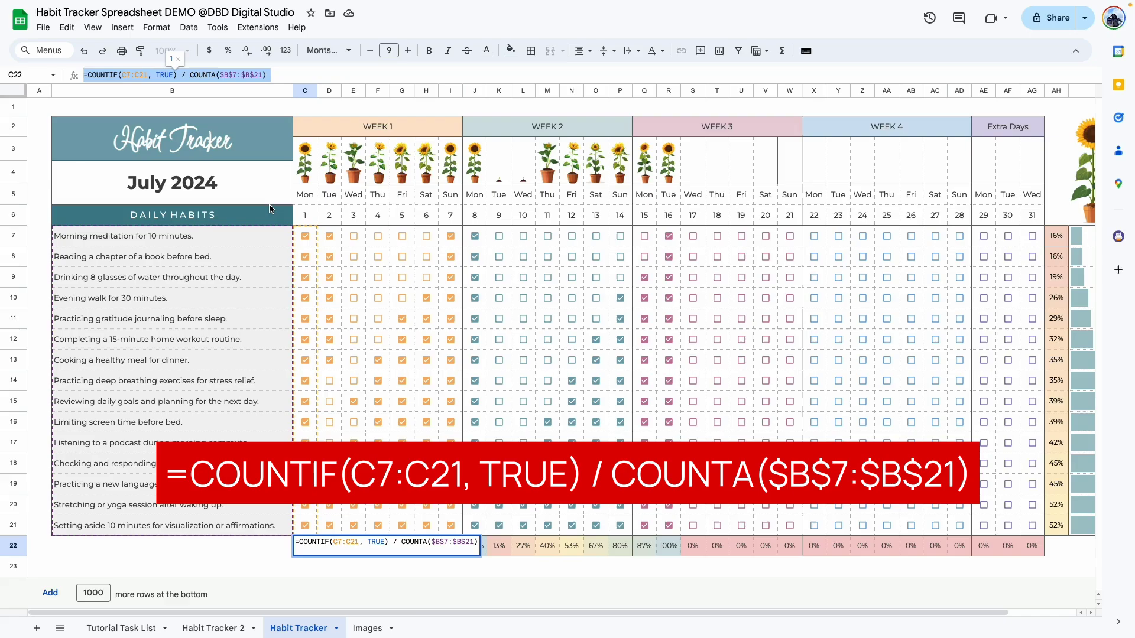
click(213, 627)
double_click(275, 564)
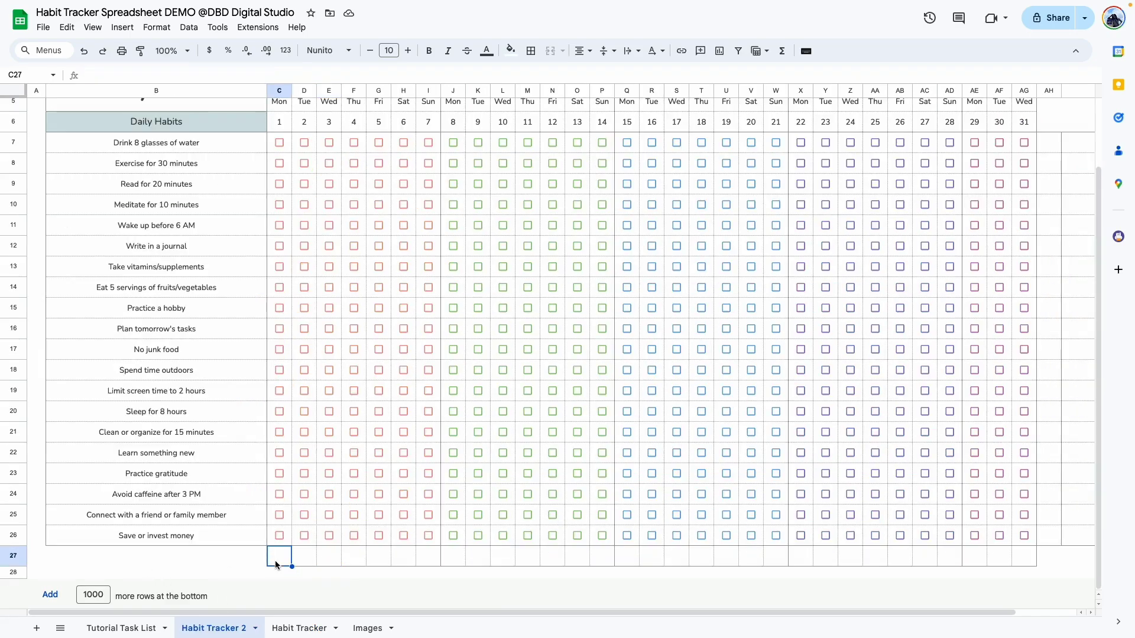
key(ctrl+v)
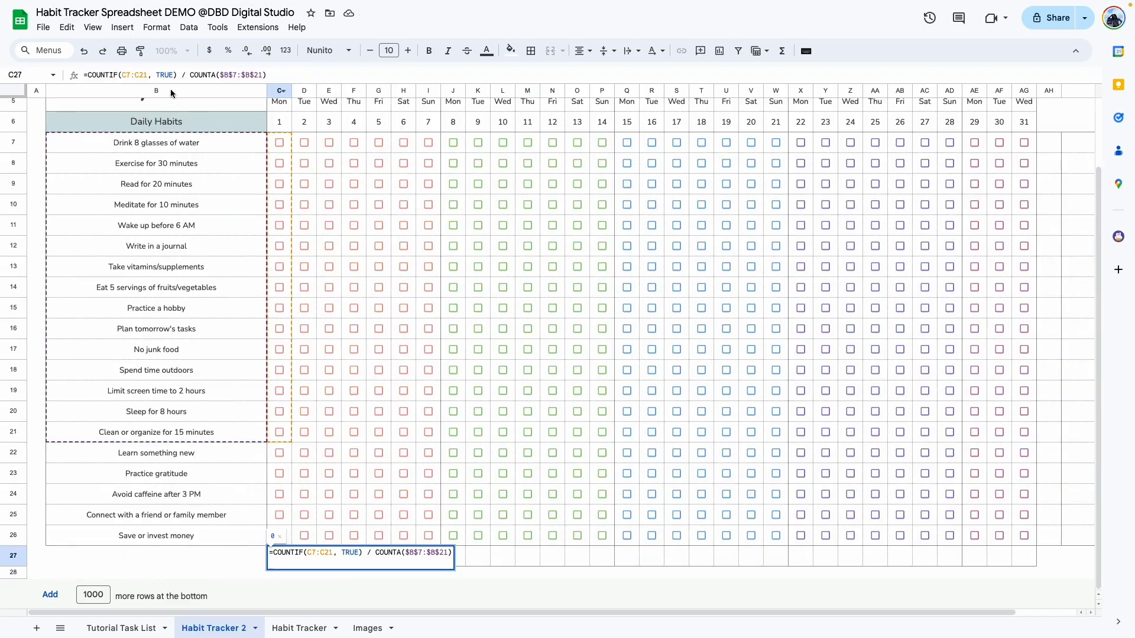
Extend the formula's ranges in C27 so it reads =COUNTIF(C7:C26, TRUE) / COUNTA($B$7:$B$26)
click(146, 75)
key(BackSpace)
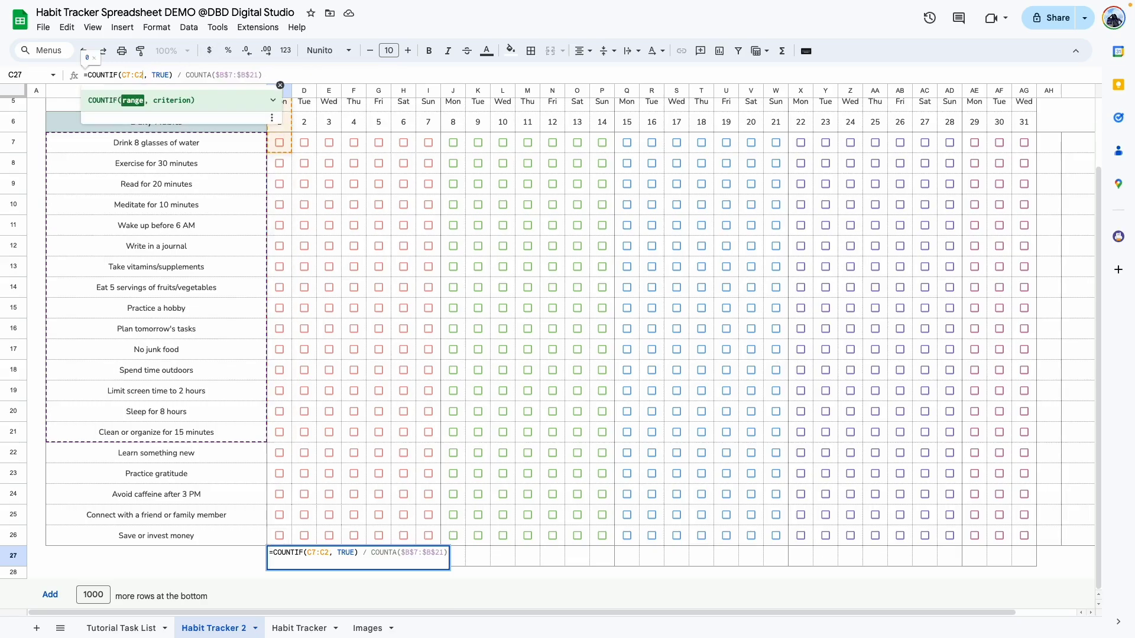
text(6)
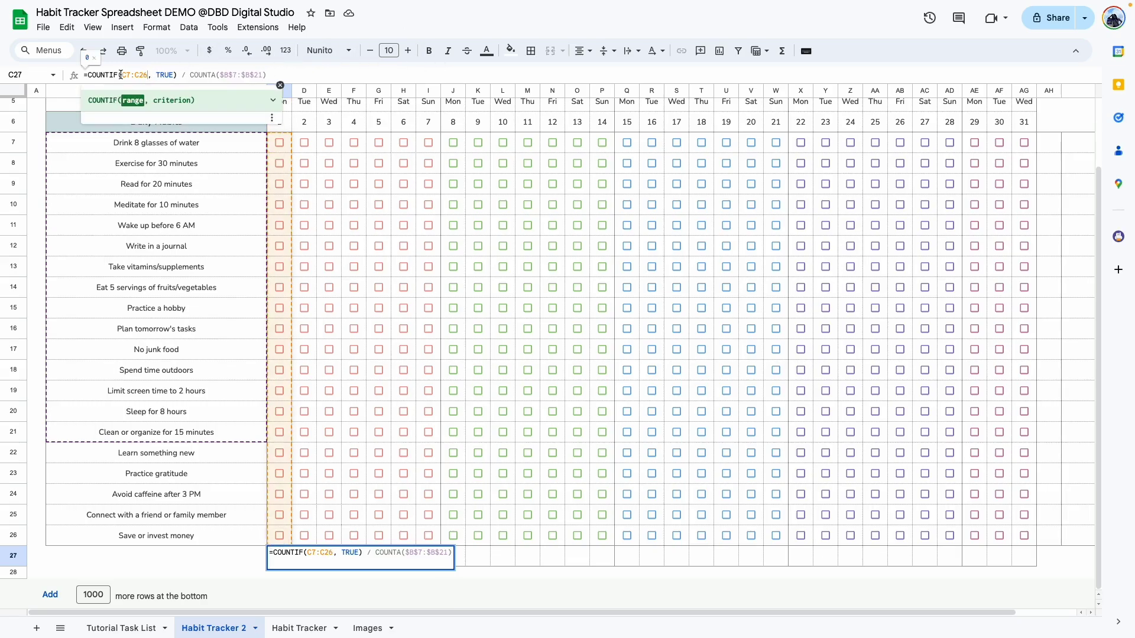
click(261, 75)
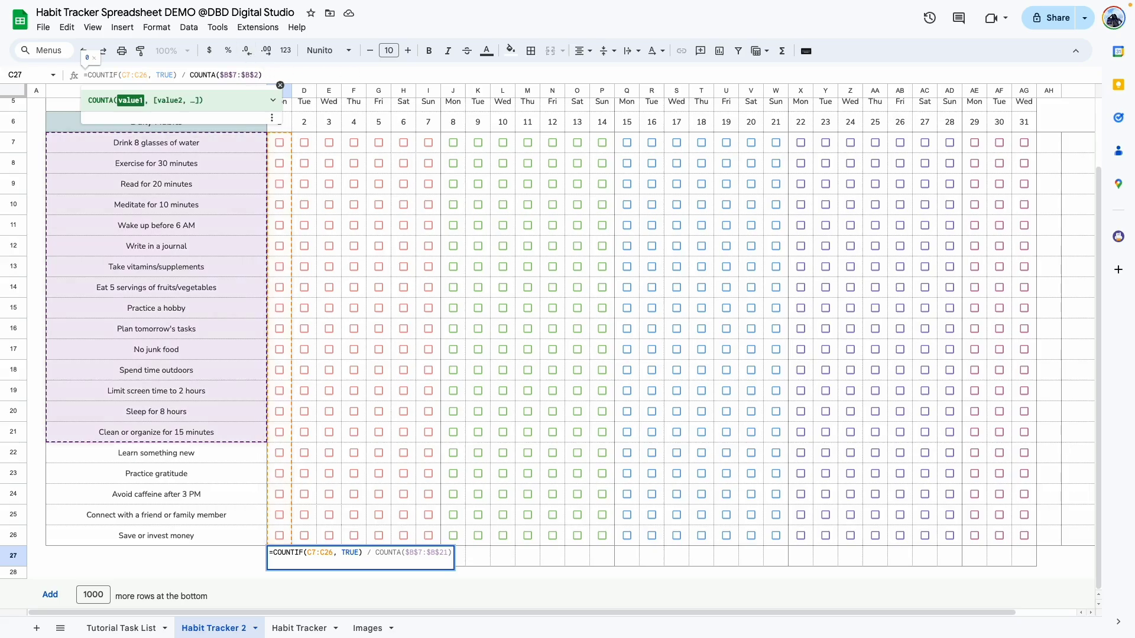
text(6)
key(Return)
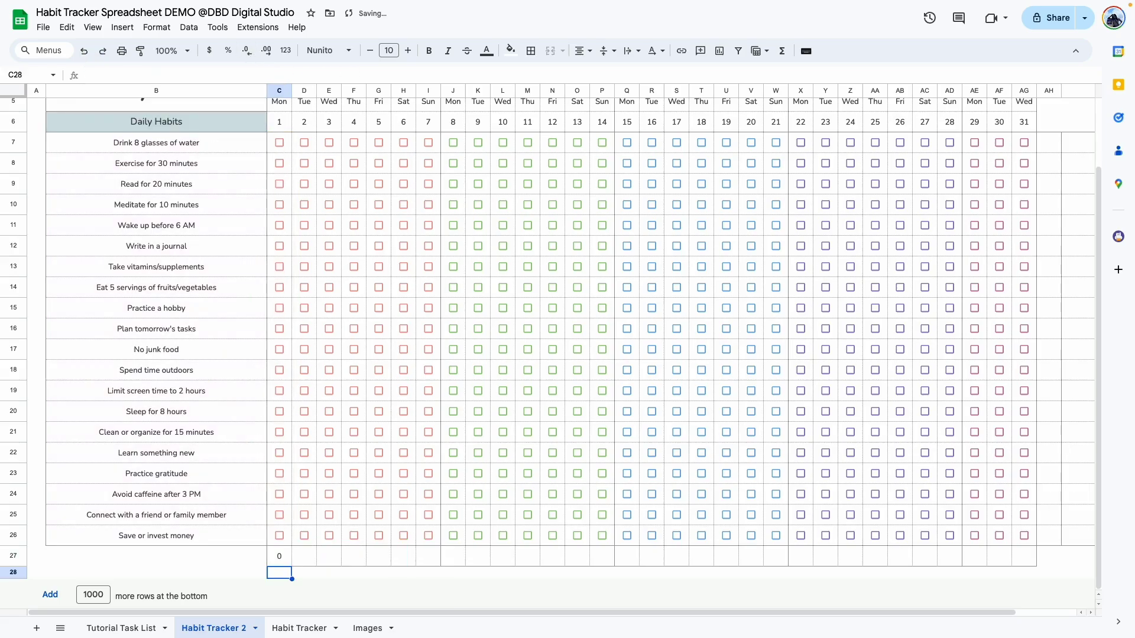
Test the completion formula by ticking the day 1 checkboxes in C26 and C25
key(Up)
click(279, 536)
click(279, 515)
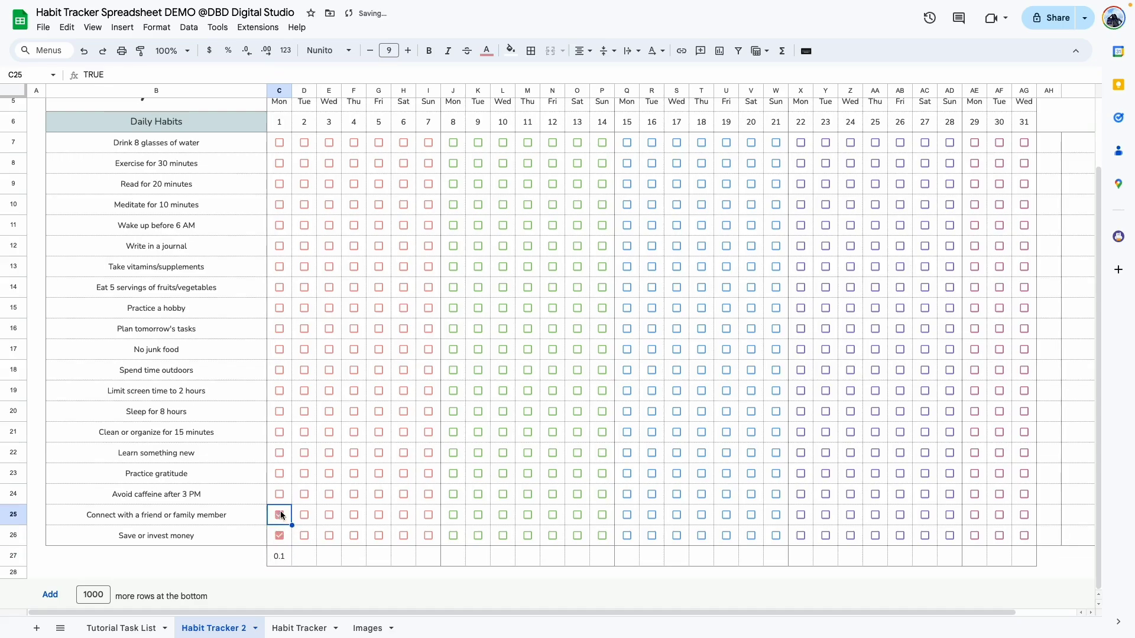
Tick the day 1 checkboxes in C24 up to C20 to test the completion formula further
click(279, 494)
click(279, 474)
click(280, 452)
click(280, 432)
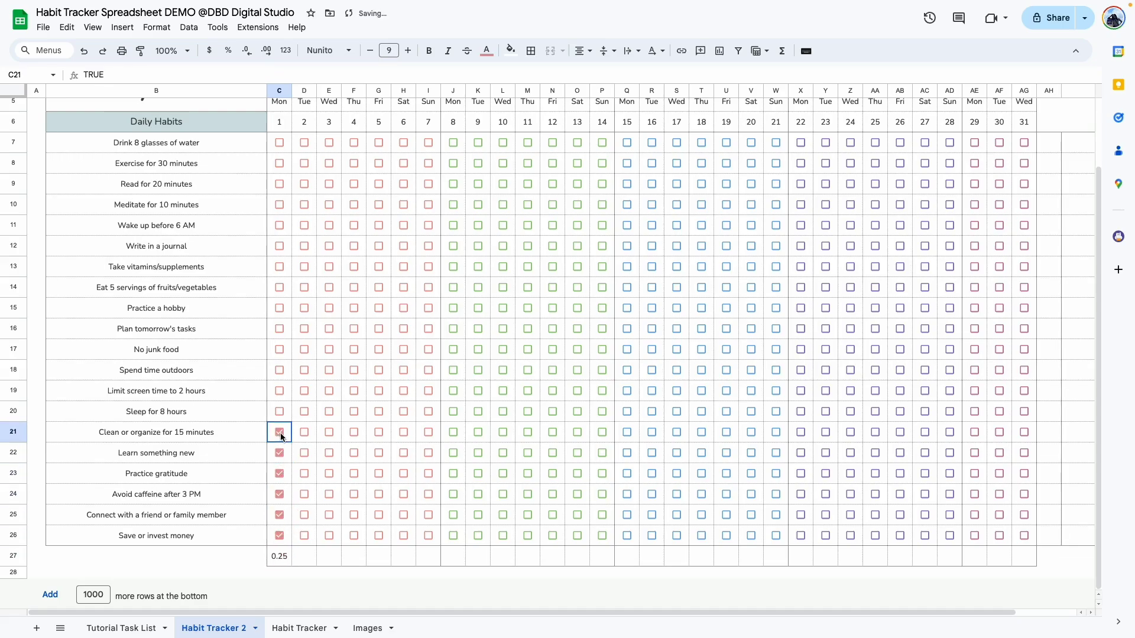
click(279, 412)
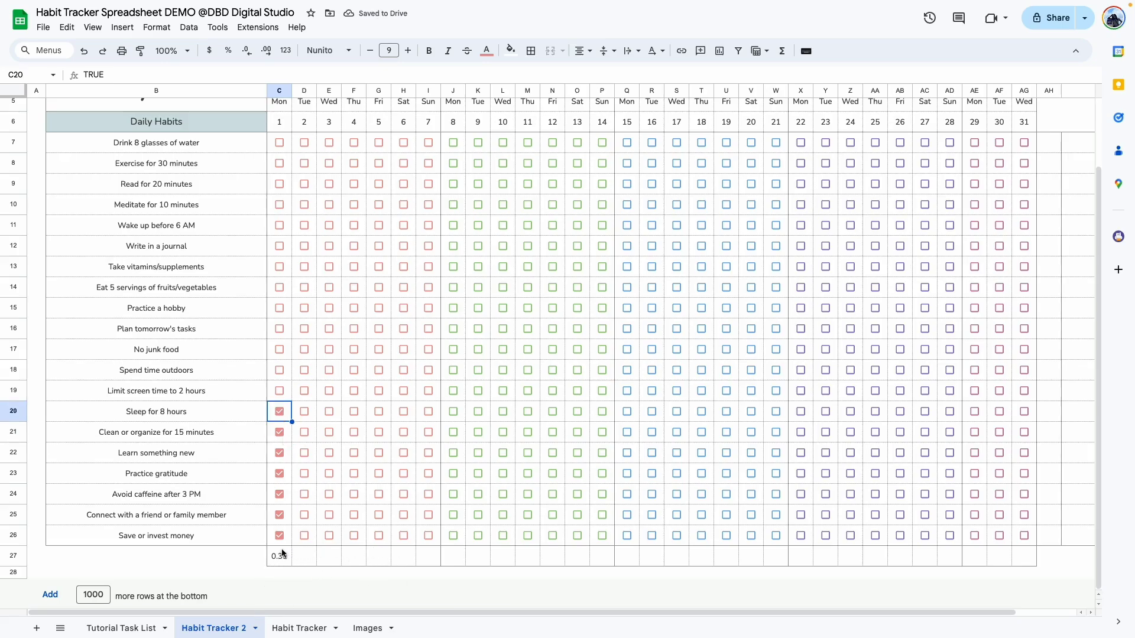
Format the daily completion cells C27:AG27 as percentages with no decimal places
drag(279, 556, 1024, 556)
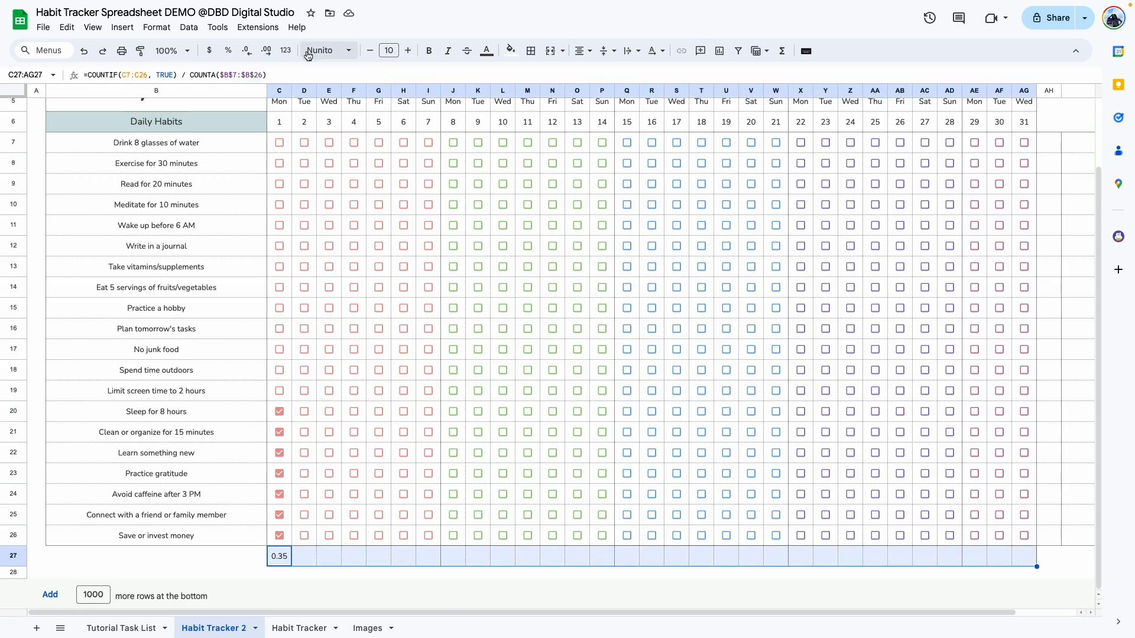
click(227, 53)
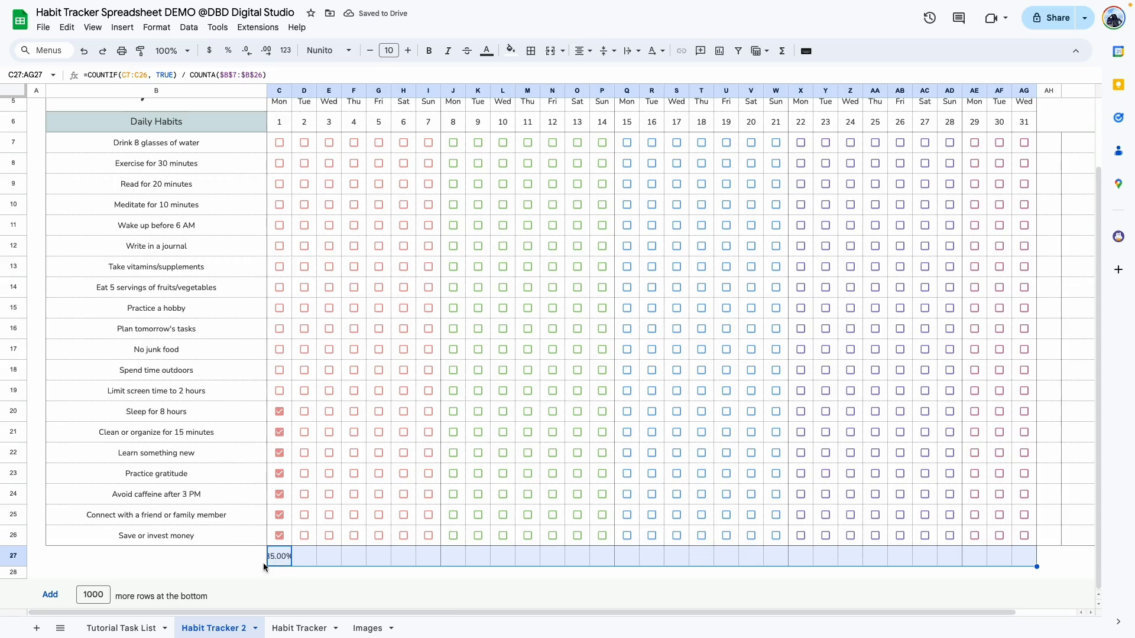
click(249, 55)
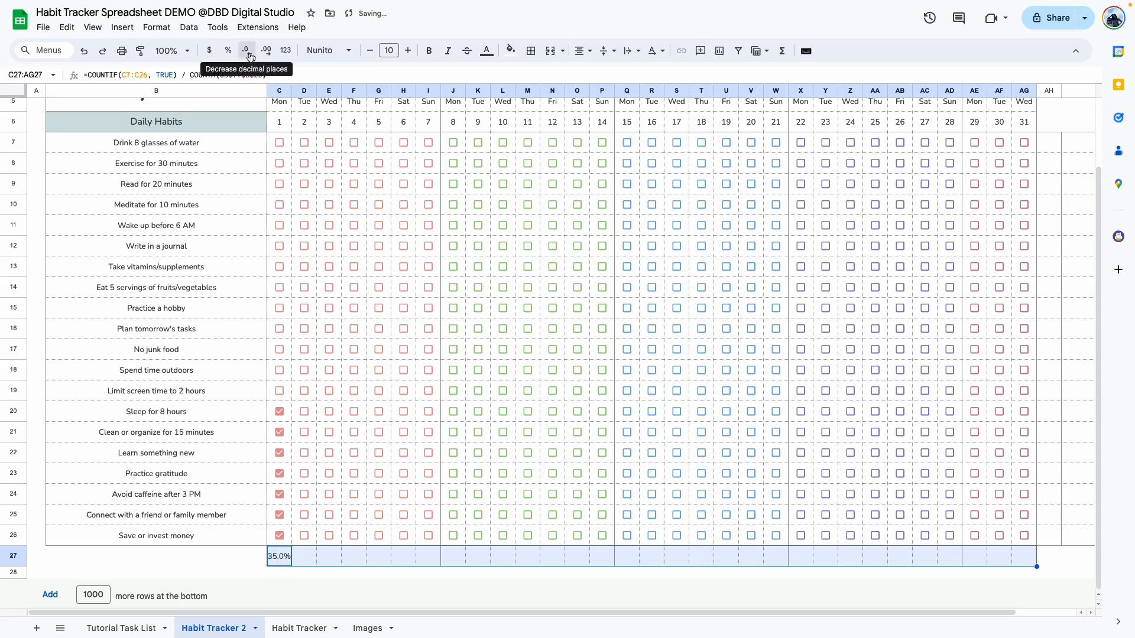
click(249, 55)
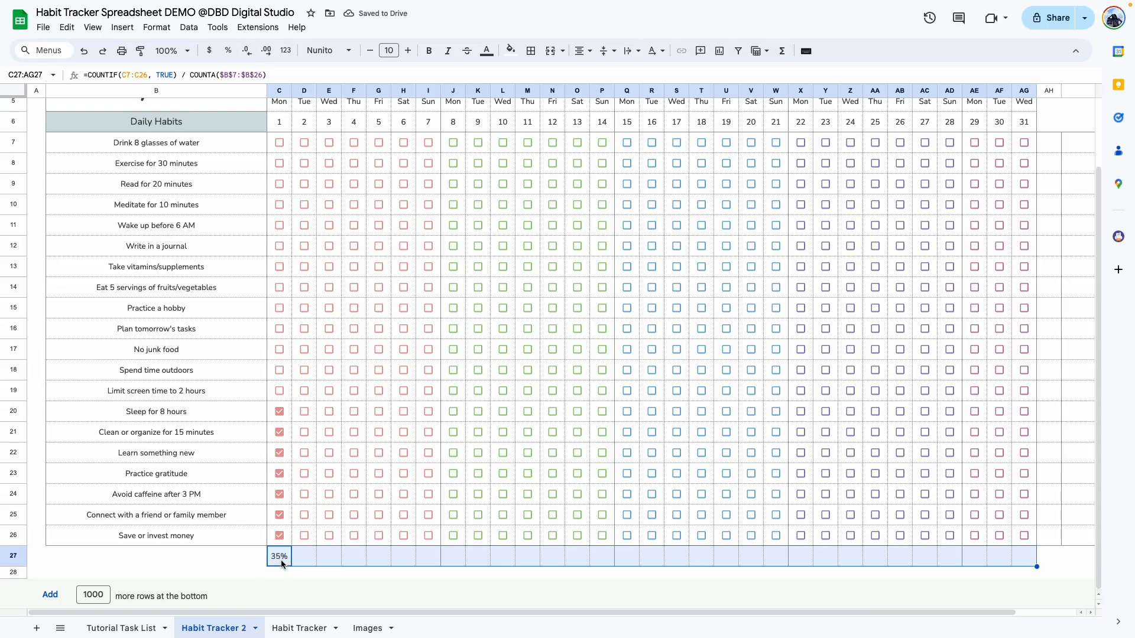
Tick the day 1 checkboxes in C19 up to C15 to test the percentage in C27
click(279, 391)
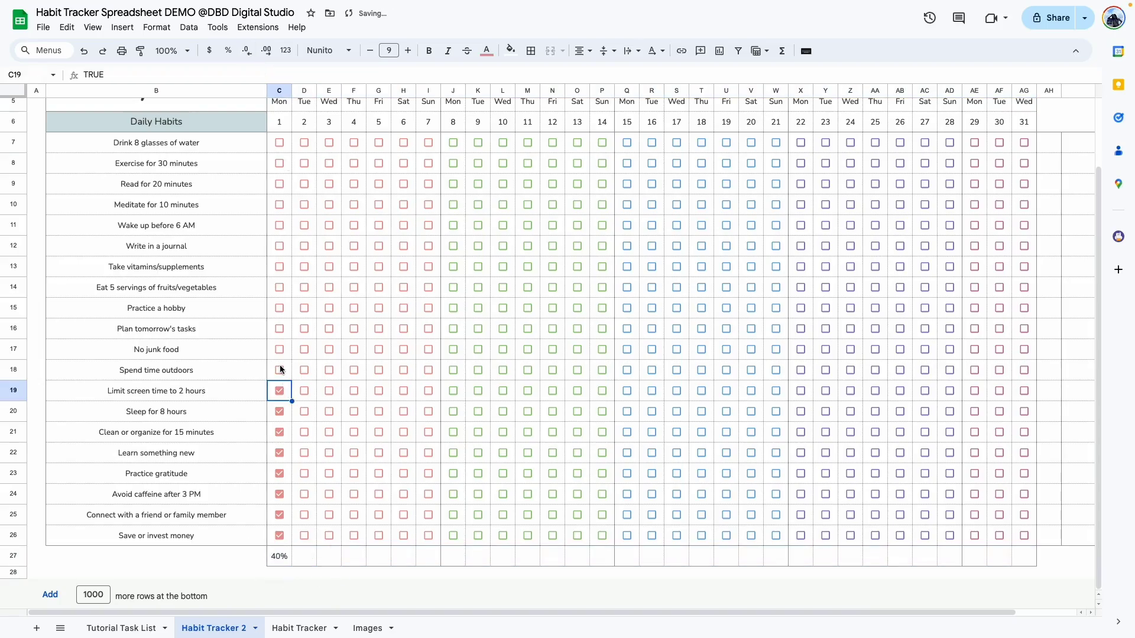
click(279, 370)
click(279, 349)
click(280, 329)
click(279, 308)
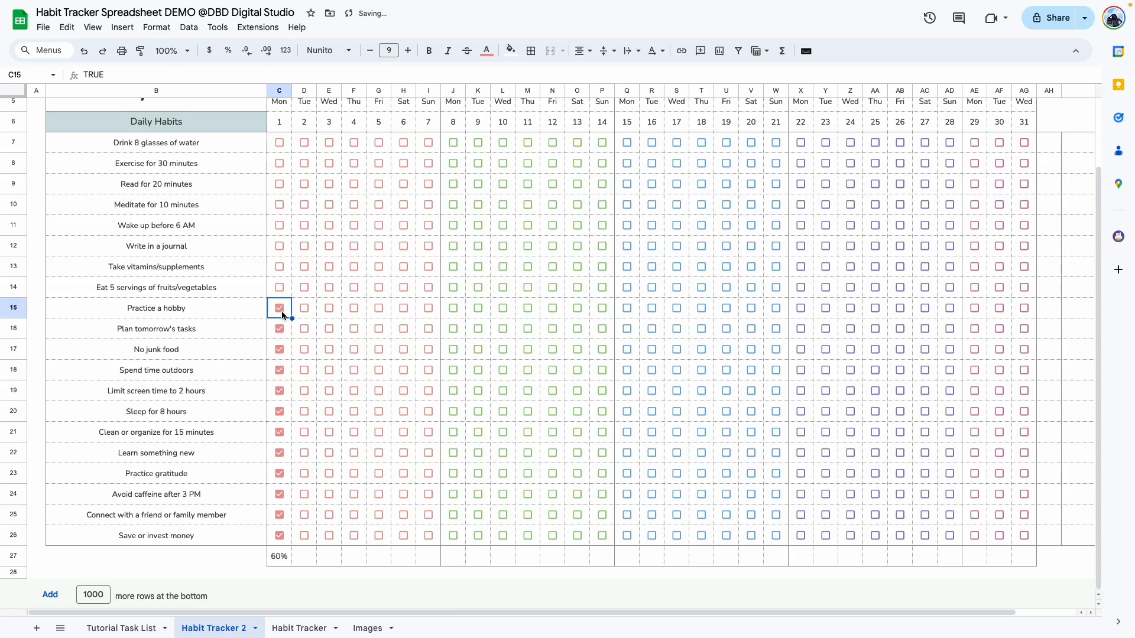
Examine the completion formula in C27 and the habit range B7:B26 that it counts
click(334, 574)
click(279, 556)
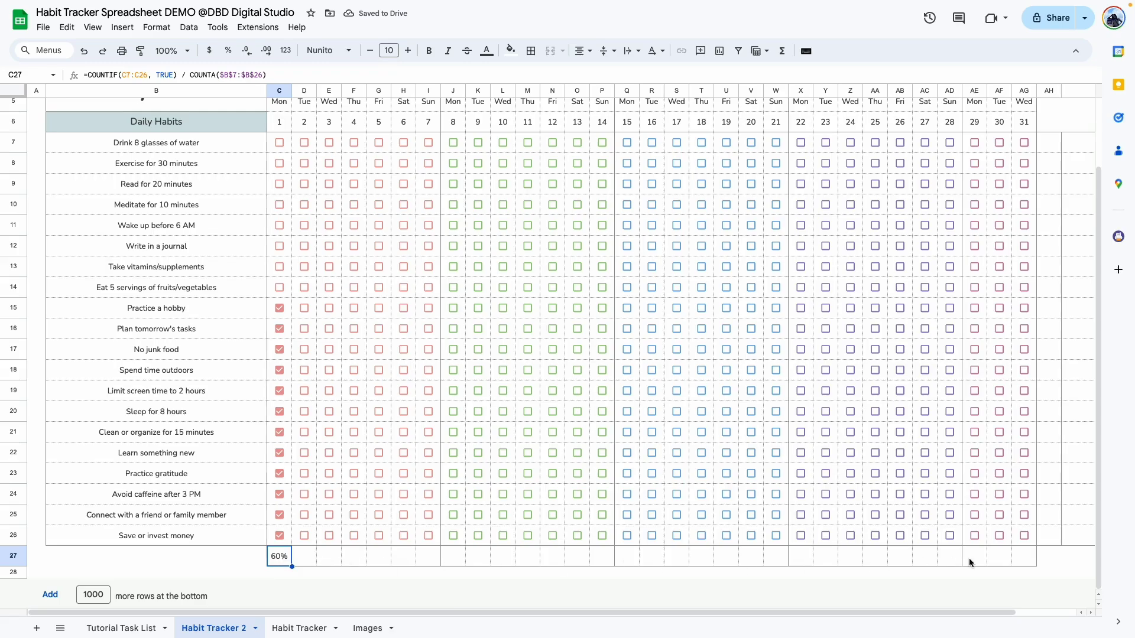
click(327, 573)
click(273, 554)
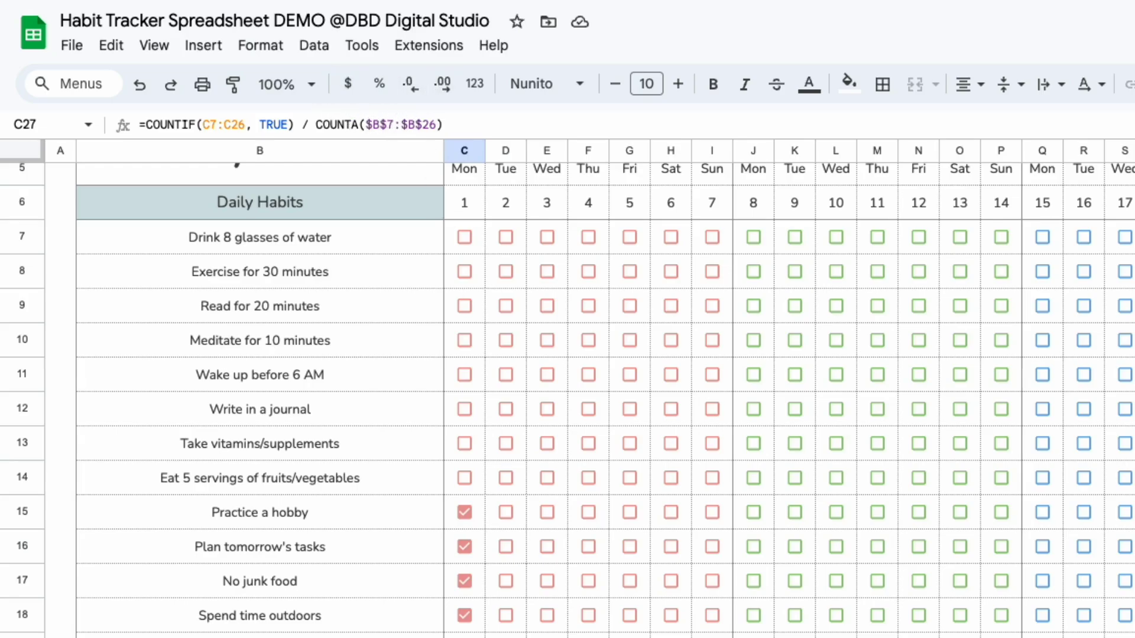
drag(236, 150, 228, 534)
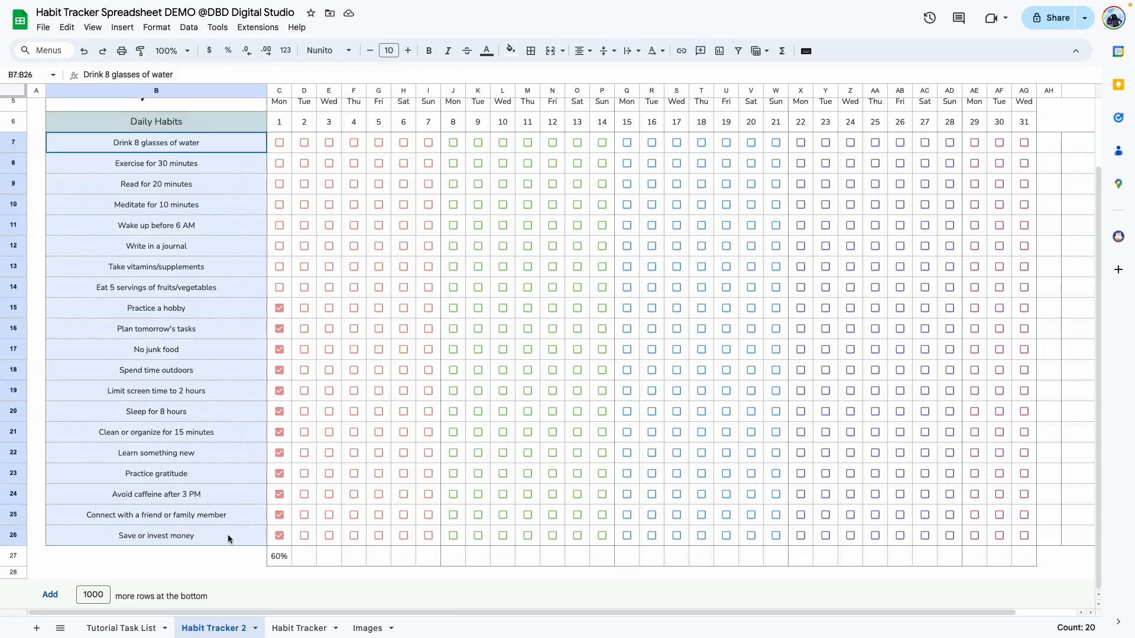
click(279, 556)
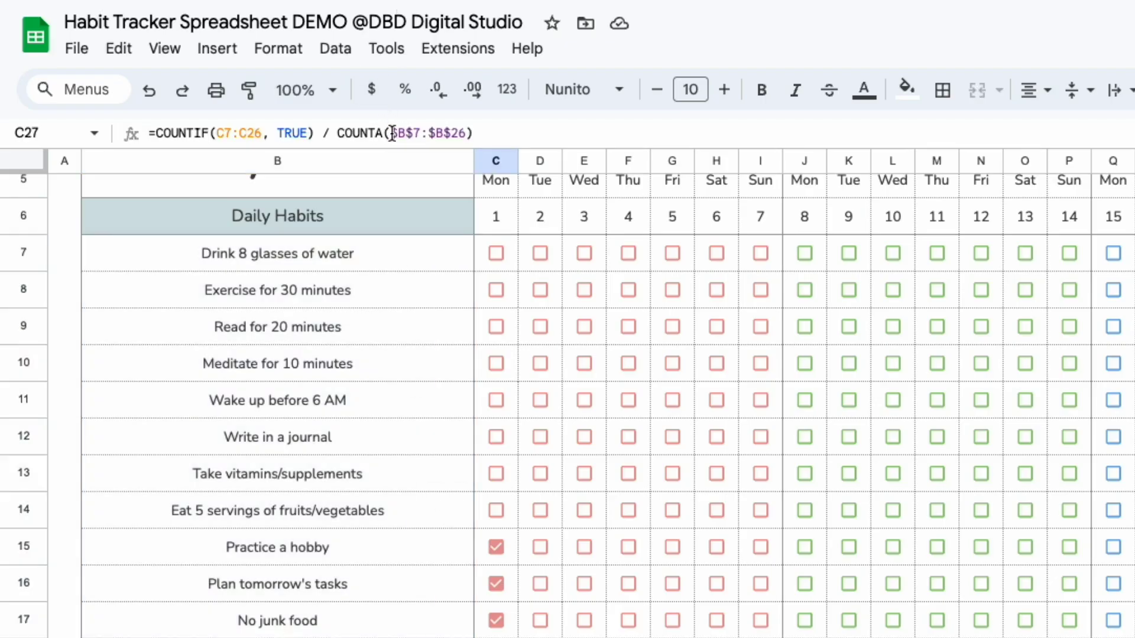
Try relative references in C27 by removing the dollar signs so it reads =COUNTIF(C7:C26, TRUE) / COUNTA(B7:B26)
click(392, 132)
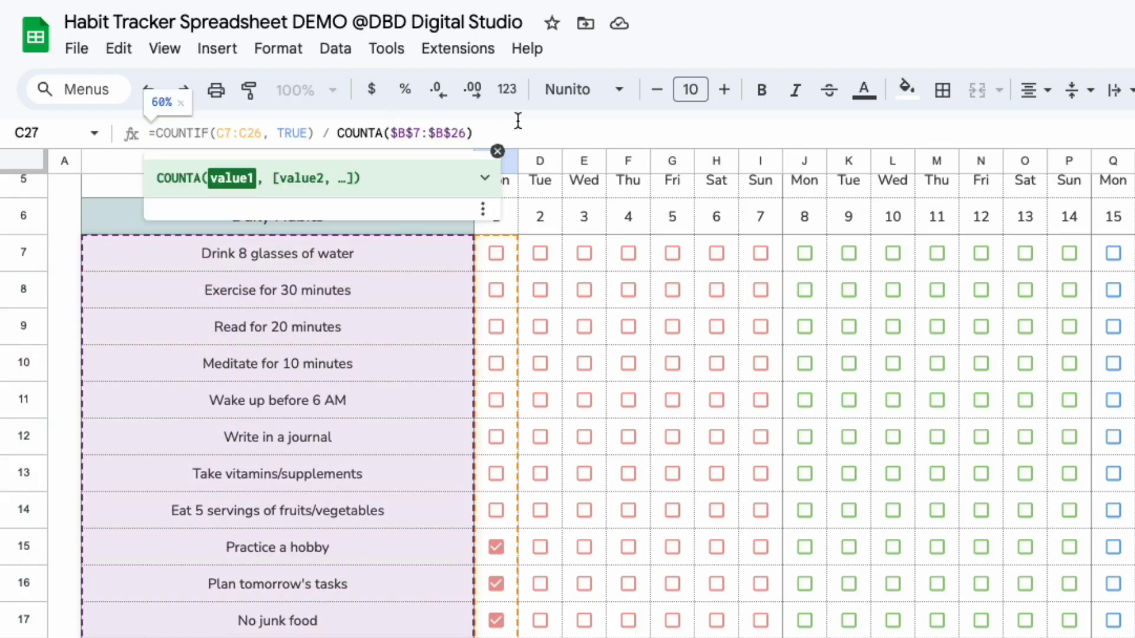
key(Delete)
key(Right)
key(Delete)
key(Right)
key(Right)
key(Delete)
key(Right)
key(Delete)
key(Return)
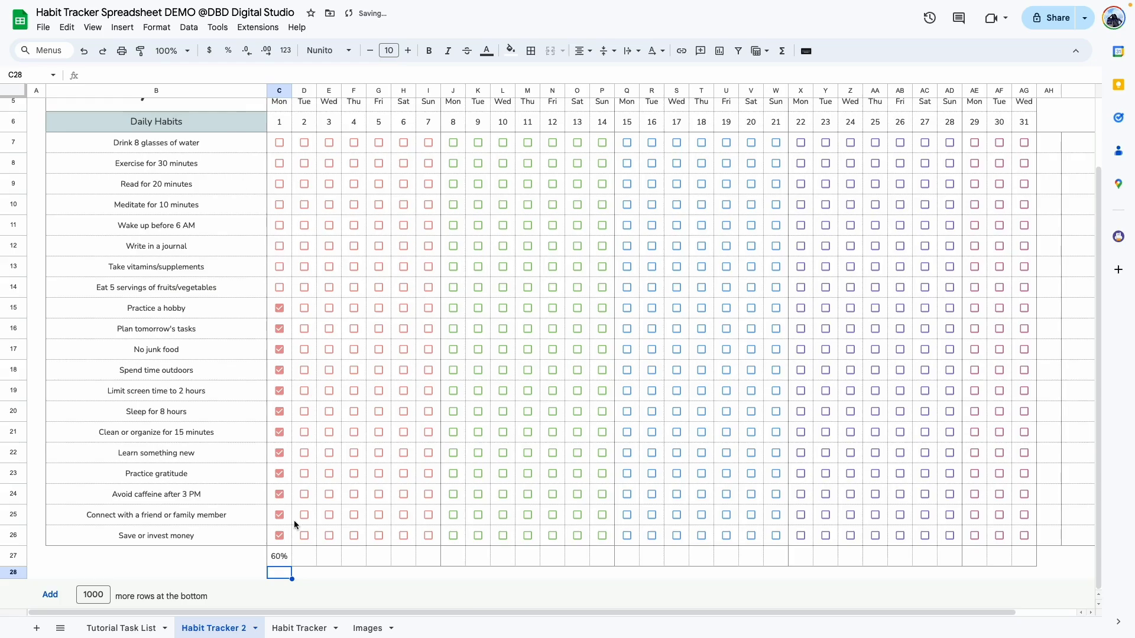
key(Up)
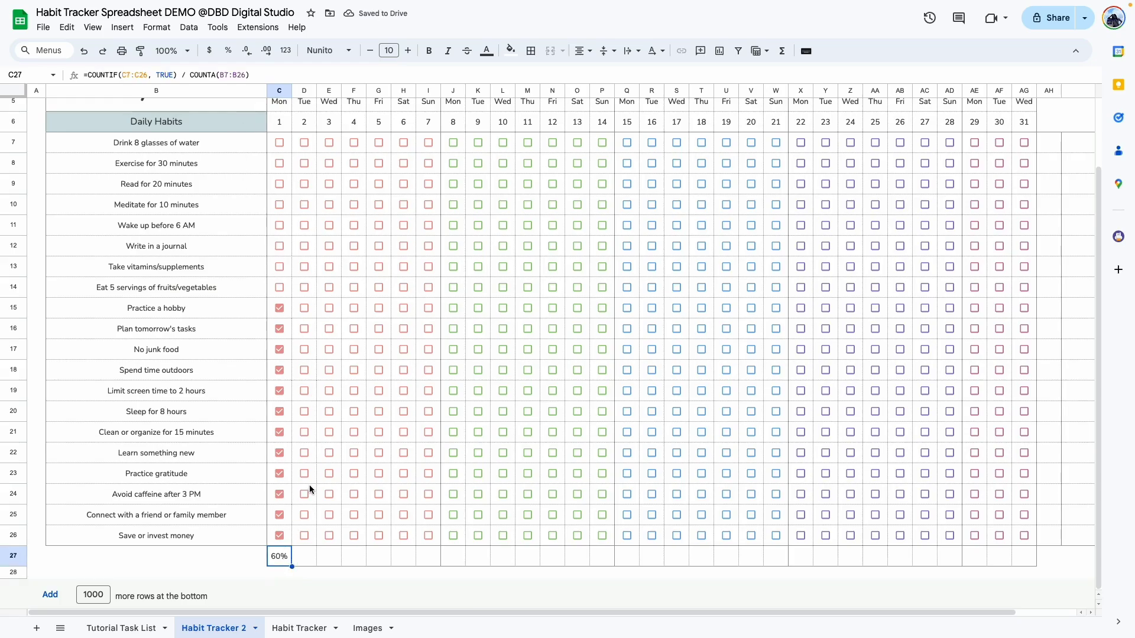
Copy the relative formula from C27 into D27, inspect its referenced ranges, and undo the relative-reference trial
key(ctrl+c)
click(302, 555)
key(ctrl+v)
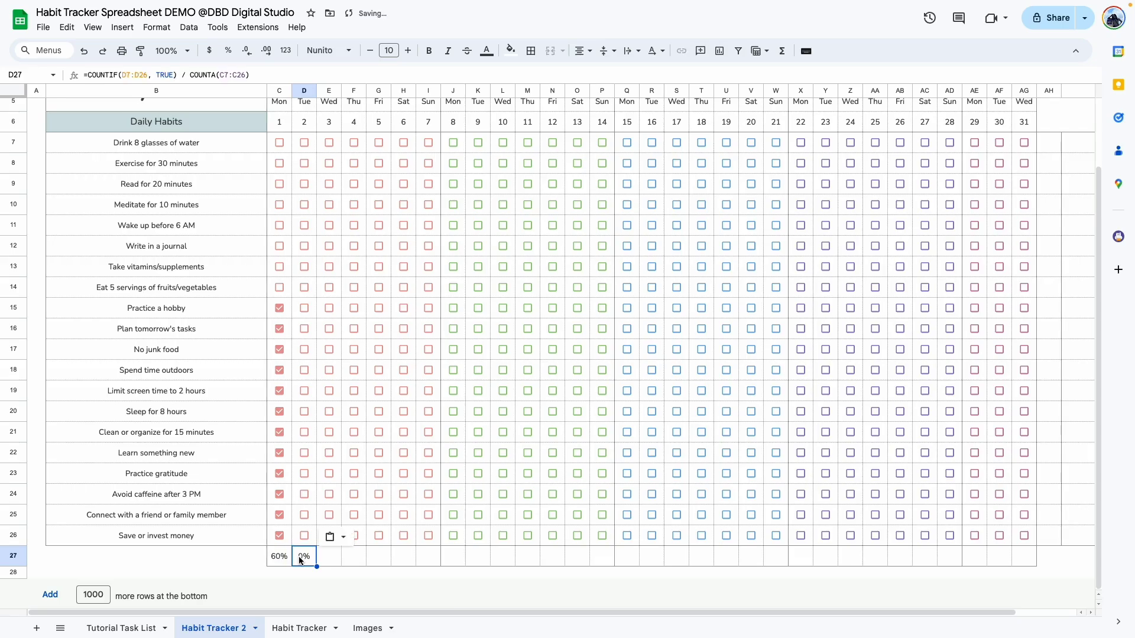
key(Return)
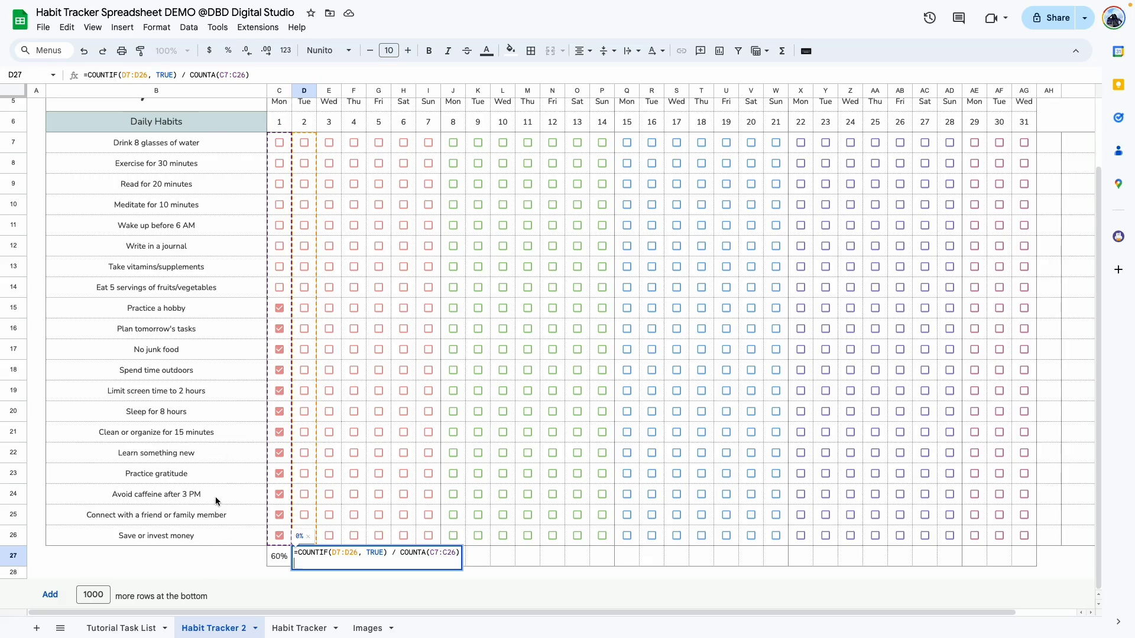
click(404, 572)
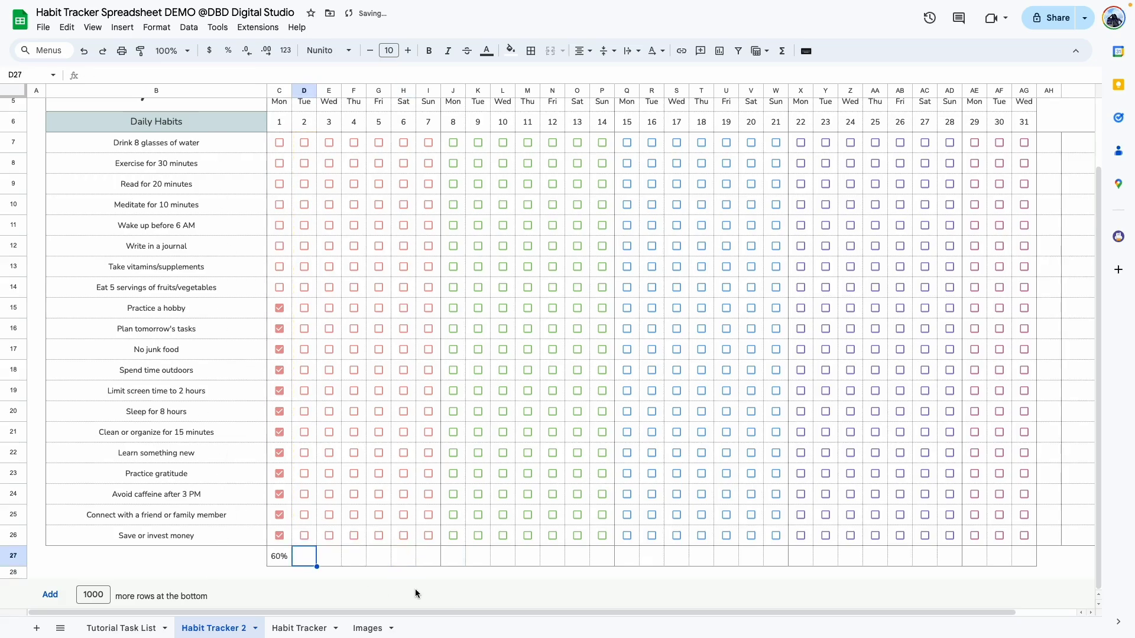
key(ctrl+z)
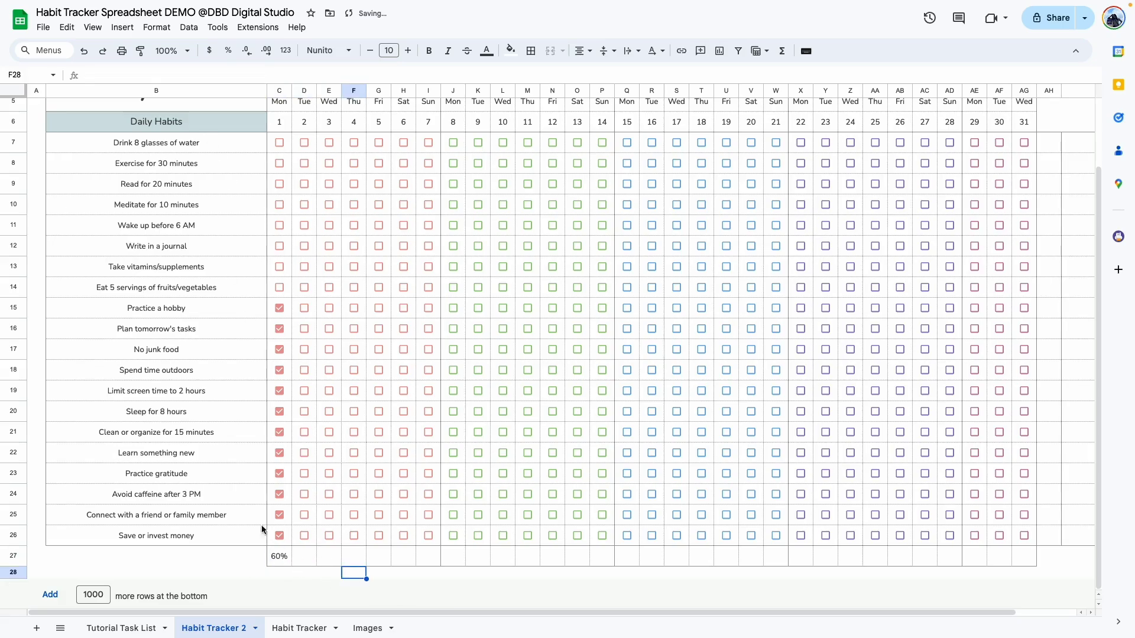
Copy the completion formula from C27 and paste only the formula into D27:AG27
click(281, 558)
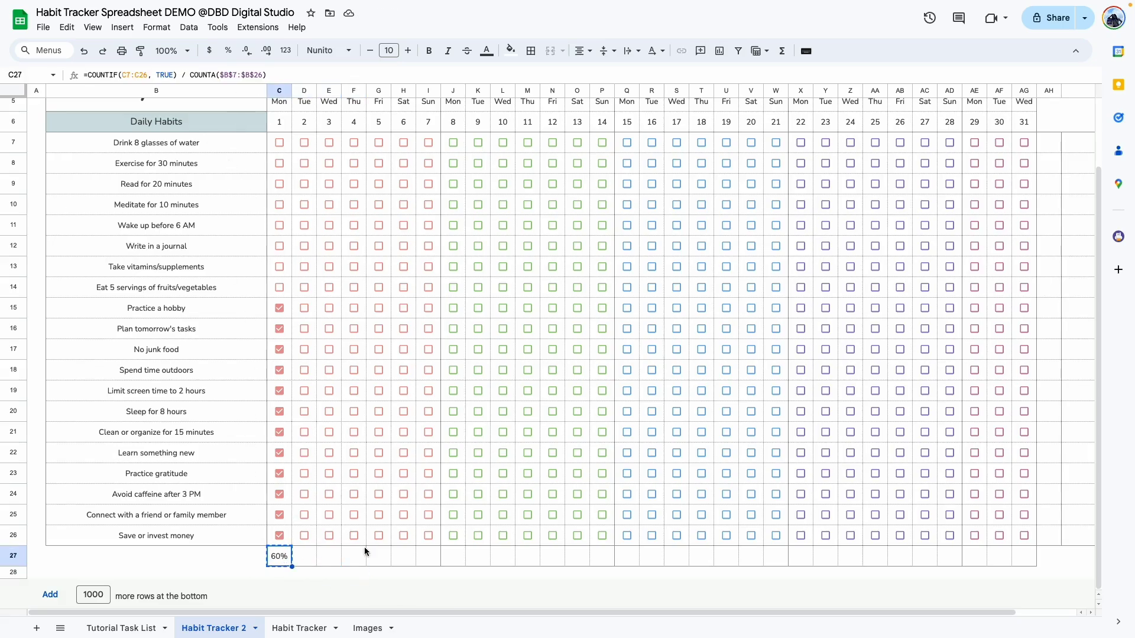
drag(304, 560, 1013, 556)
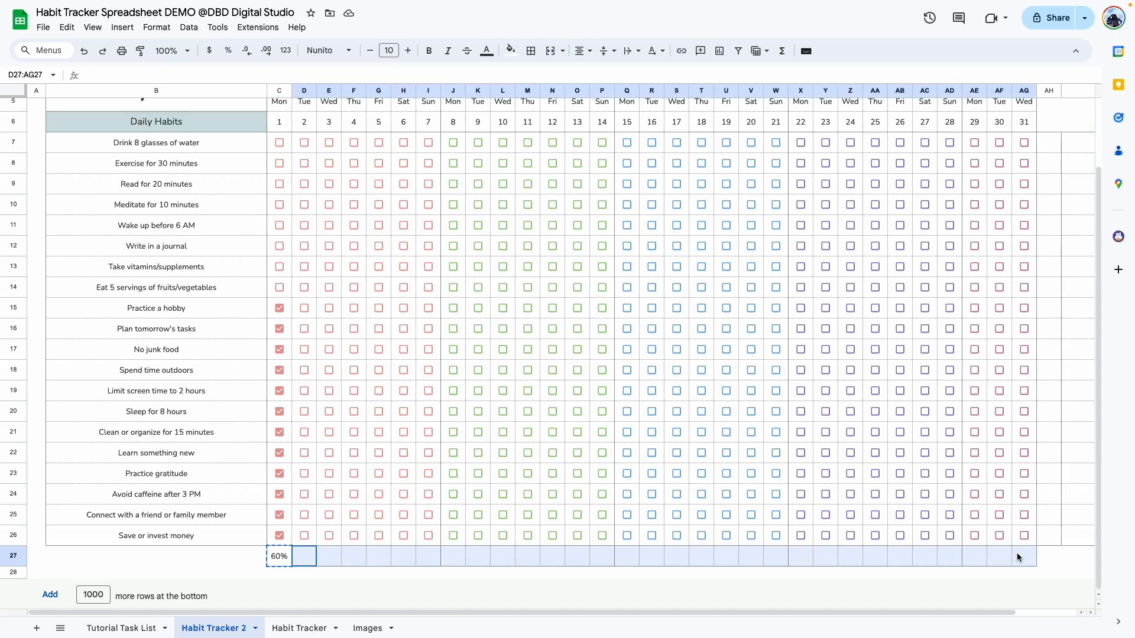
right_click(307, 558)
mouse_move(419, 216)
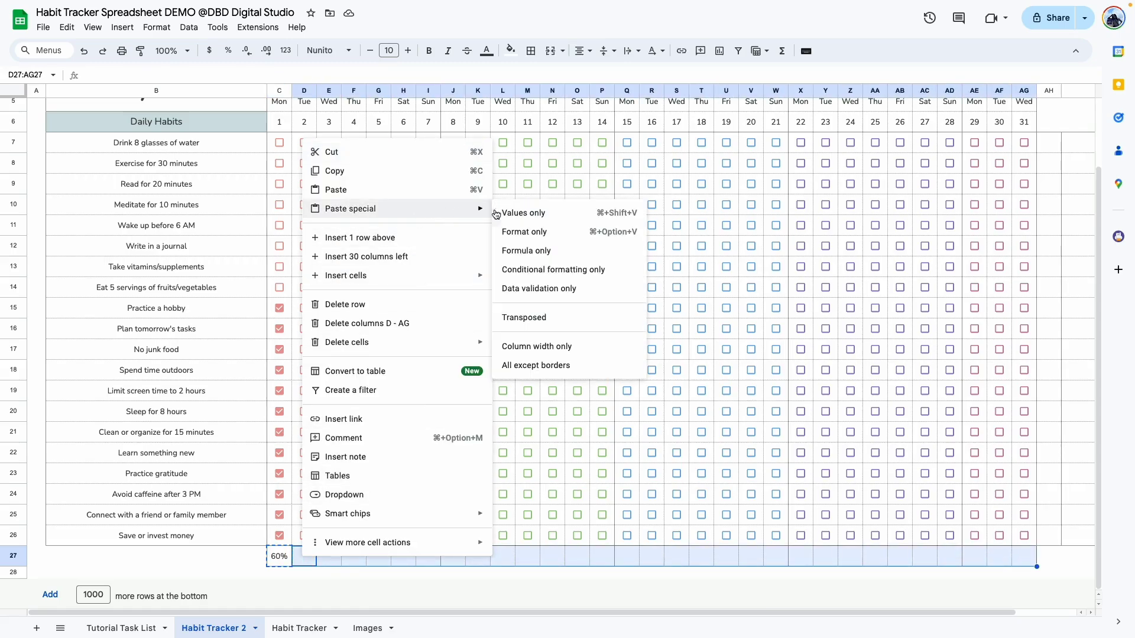
click(540, 252)
Test the daily percentages by ticking blocks of checkboxes, including E13:V16 and L20:AC22, and unticking V20
click(324, 265)
drag(325, 265, 761, 338)
key(space)
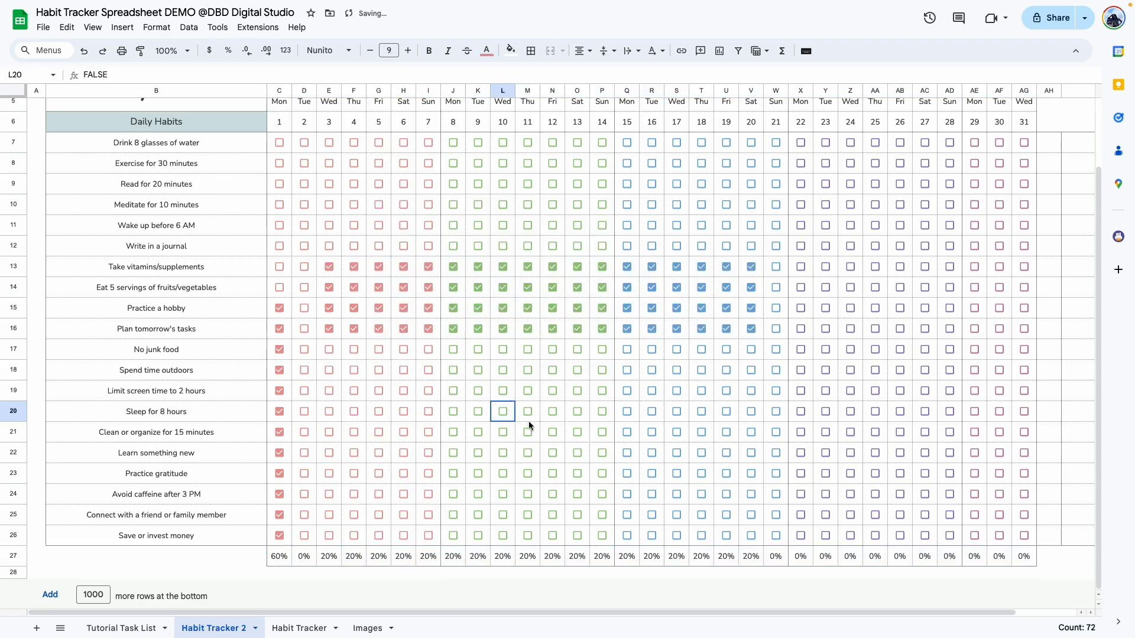
drag(503, 412, 927, 459)
key(space)
click(750, 411)
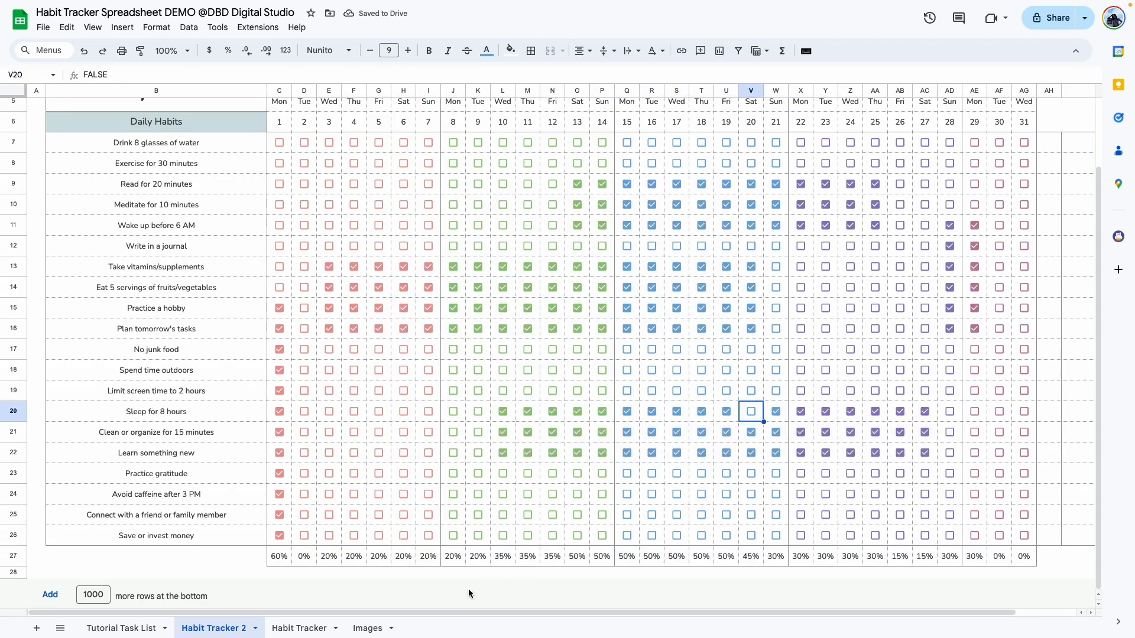
Copy =COUNTIF(C7:AG7, TRUE)/COUNTA(C7:AG7) from AH7 of the finished Habit Tracker into AH7 of Habit Tracker 2, and tick C7 to test it
click(300, 629)
click(982, 235)
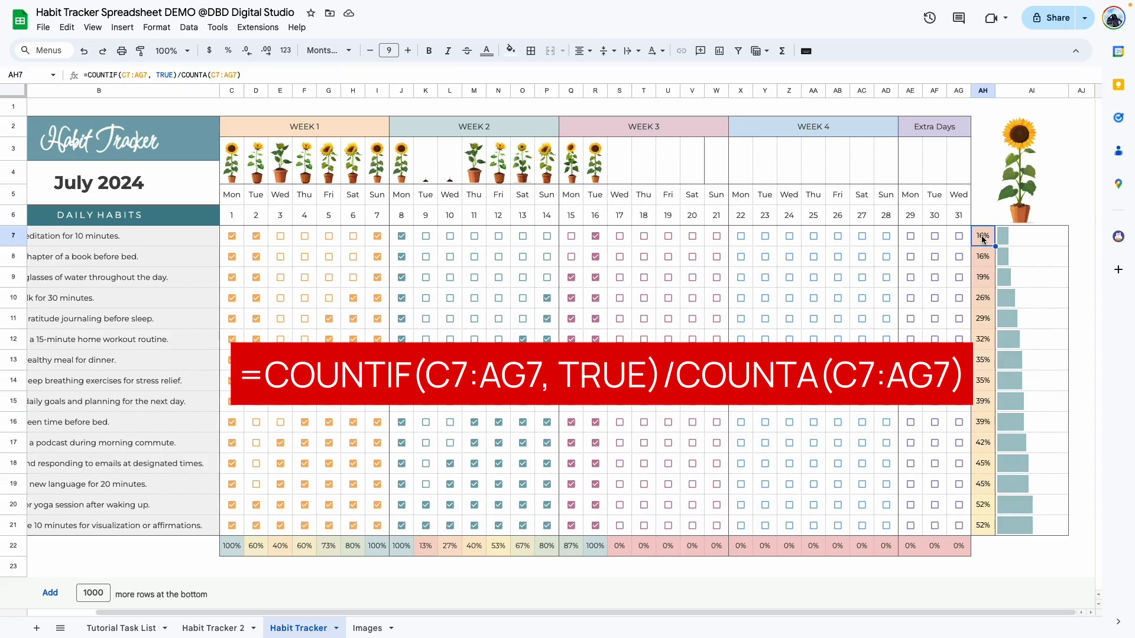
double_click(981, 235)
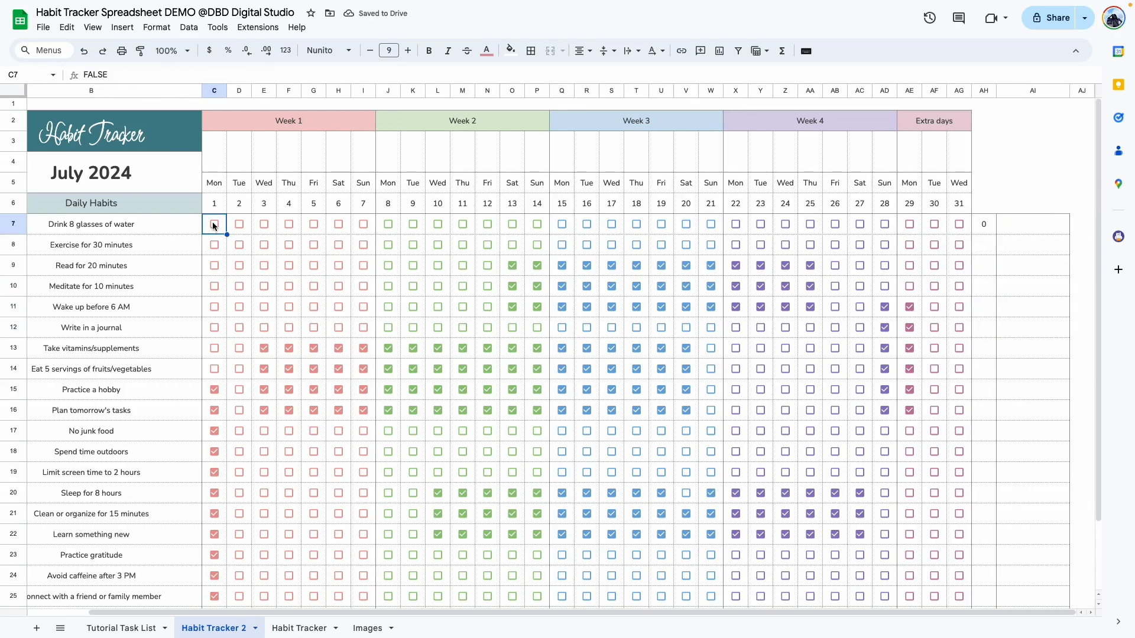
click(214, 225)
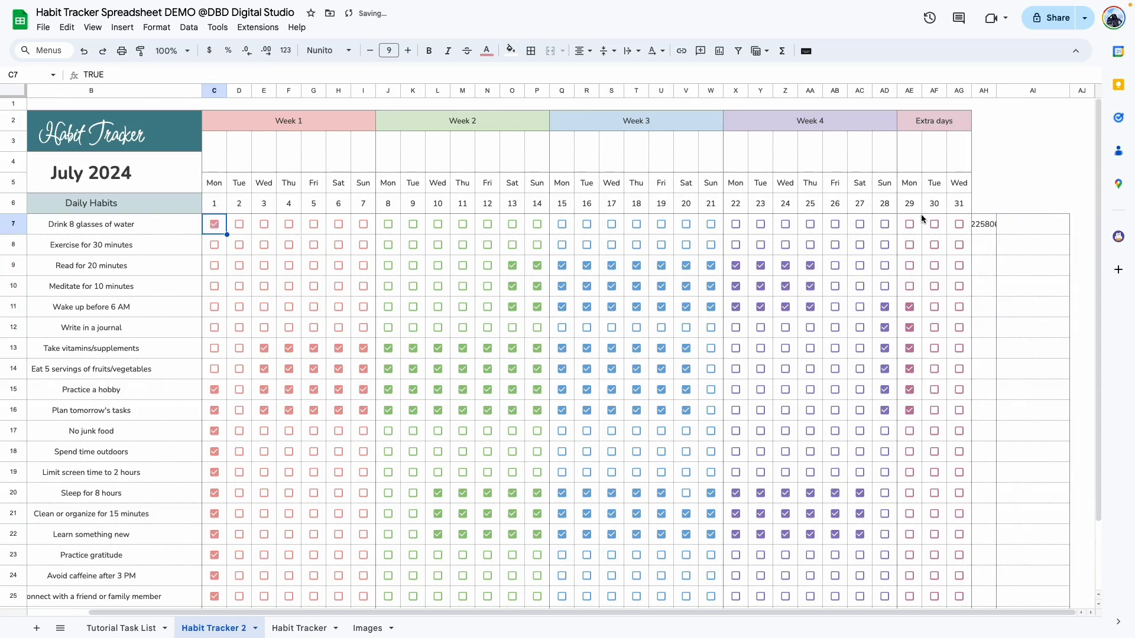
click(992, 228)
Format the habit completion cells AH7:AH26 as percentages with no decimal places
scroll(993, 296, down, 3)
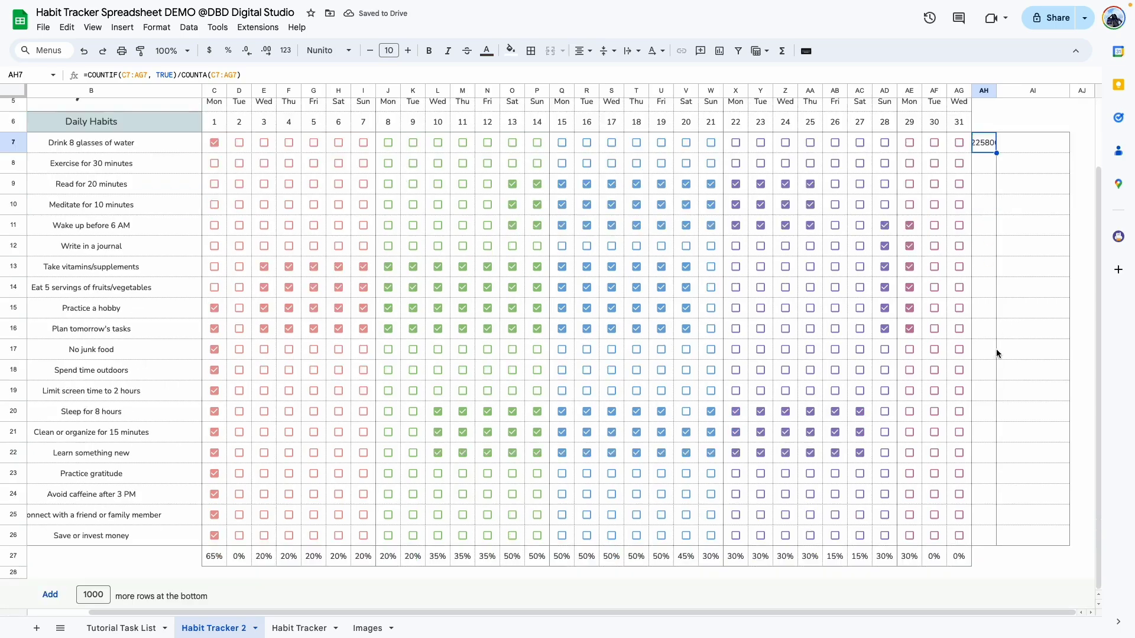
drag(992, 537, 984, 142)
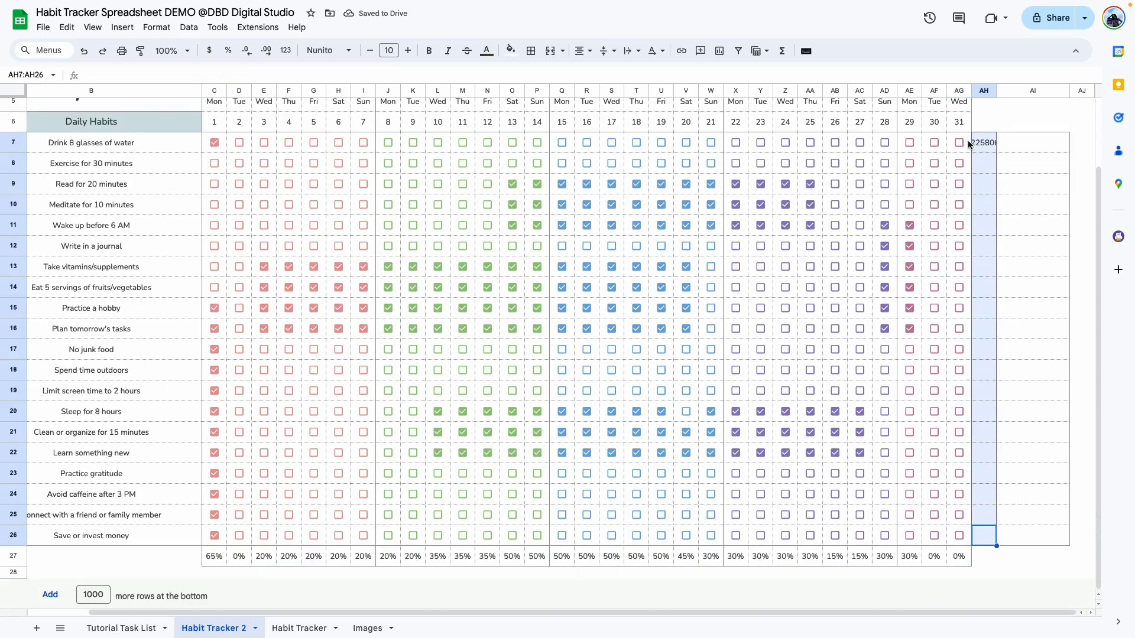
scroll(976, 148, up, 3)
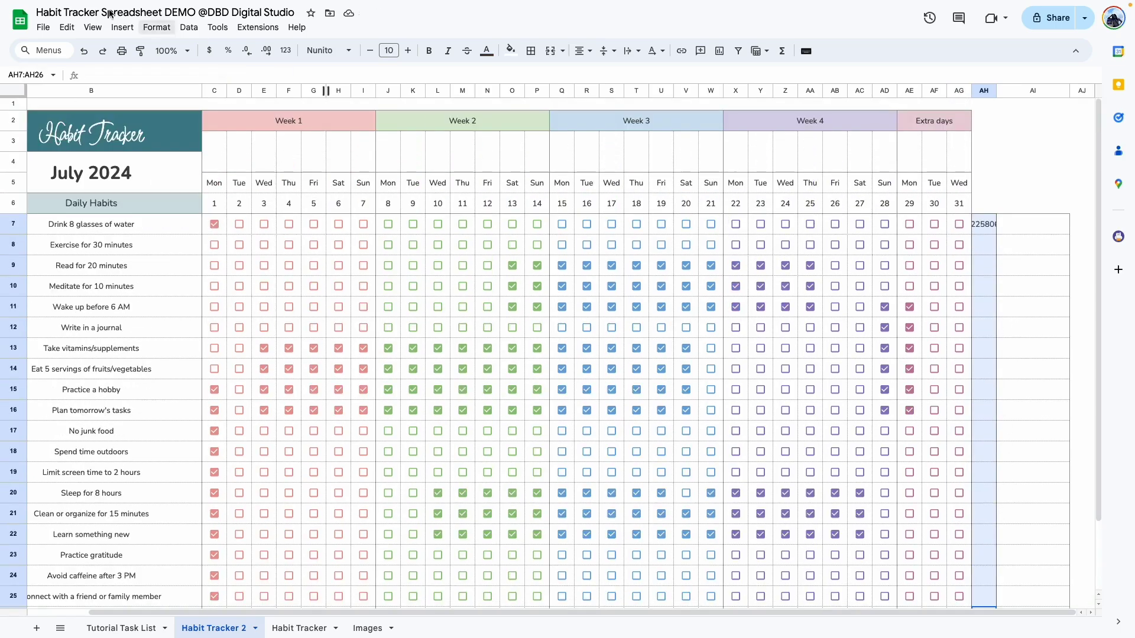
click(228, 51)
click(247, 50)
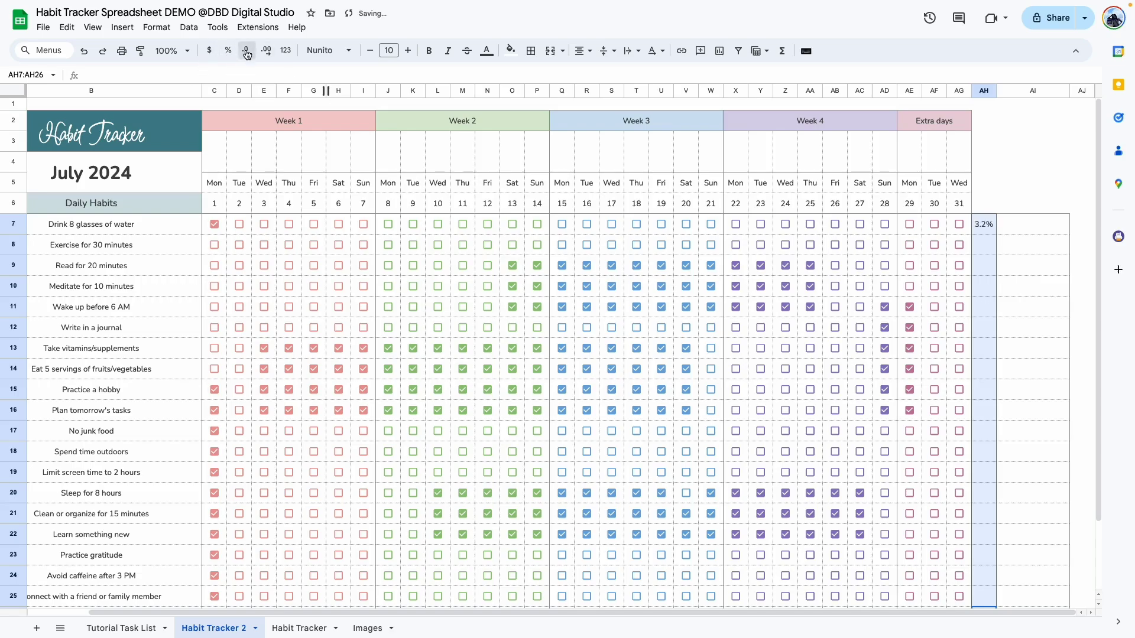
click(247, 51)
Test the percentage in AH7 by ticking the remaining row 7 checkboxes through AG7
click(381, 220)
drag(380, 220, 937, 226)
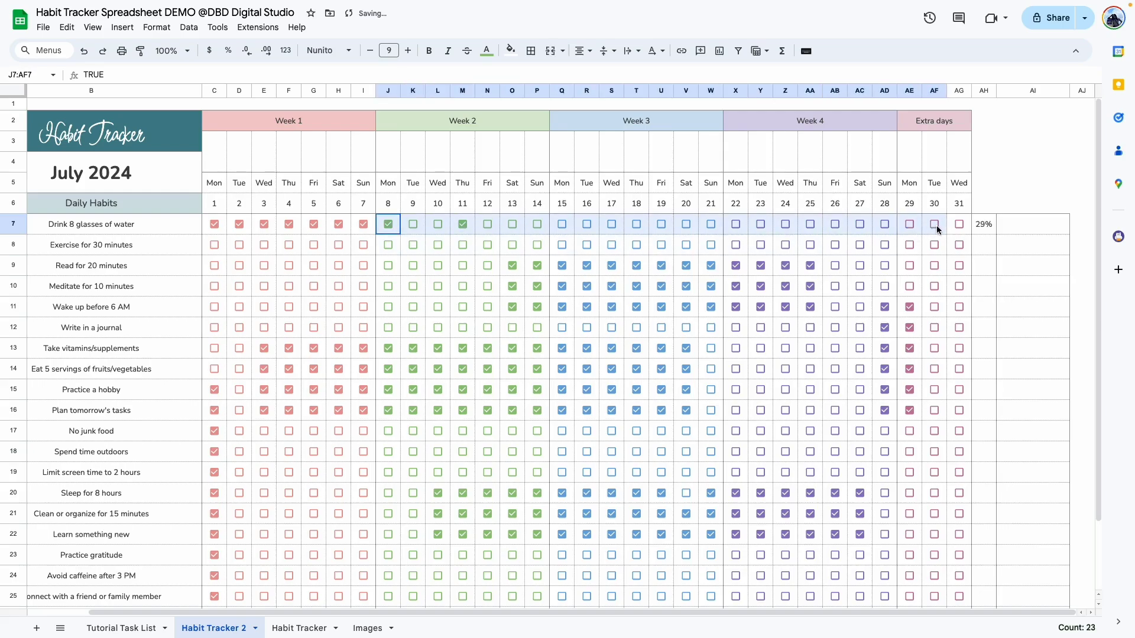
key(space)
click(958, 224)
Copy the completion percentage formula from AH7 of Habit Tracker 2 into AH8:AH26
click(985, 226)
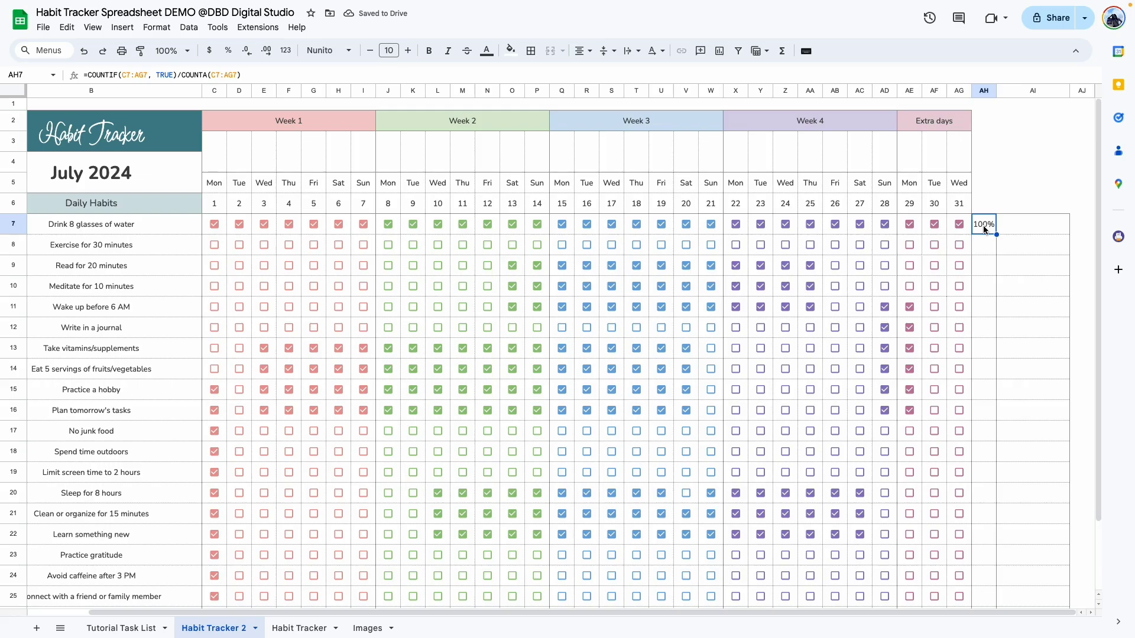
key(ctrl+c)
scroll(983, 538, down, 2)
drag(983, 536, 979, 168)
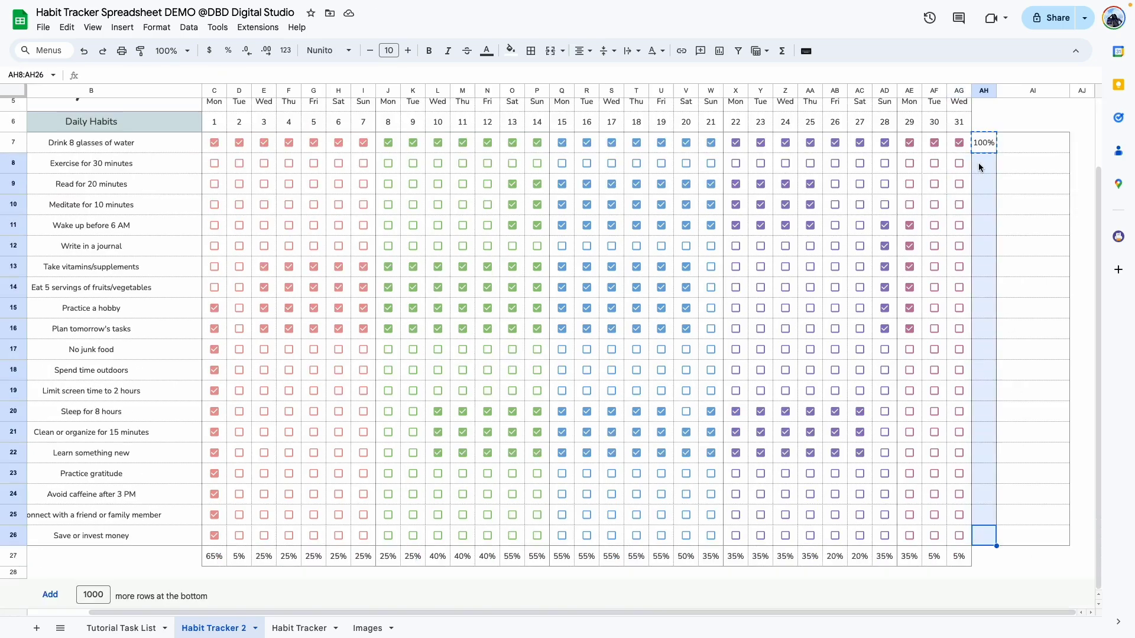
right_click(979, 167)
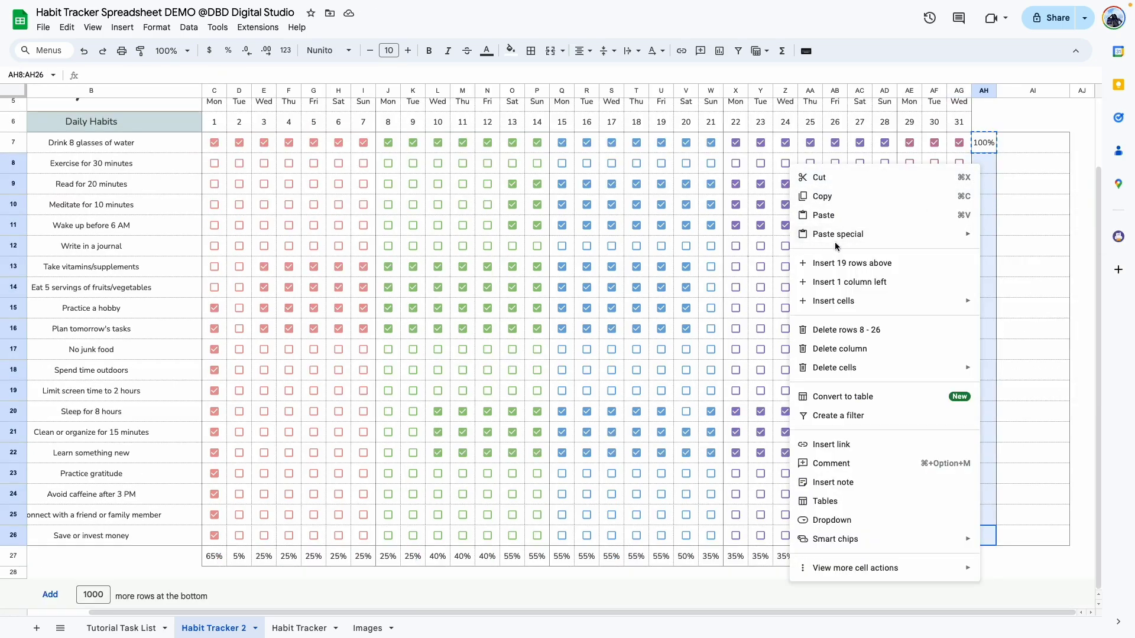
mouse_move(835, 235)
click(1024, 275)
click(1024, 272)
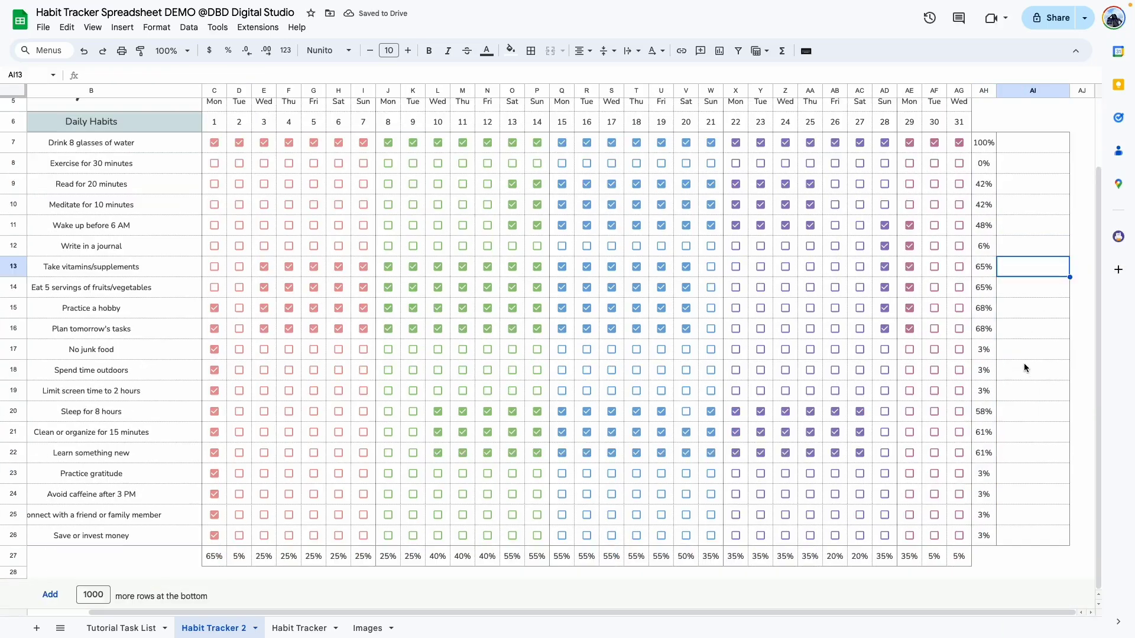
scroll(1024, 368, up, 3)
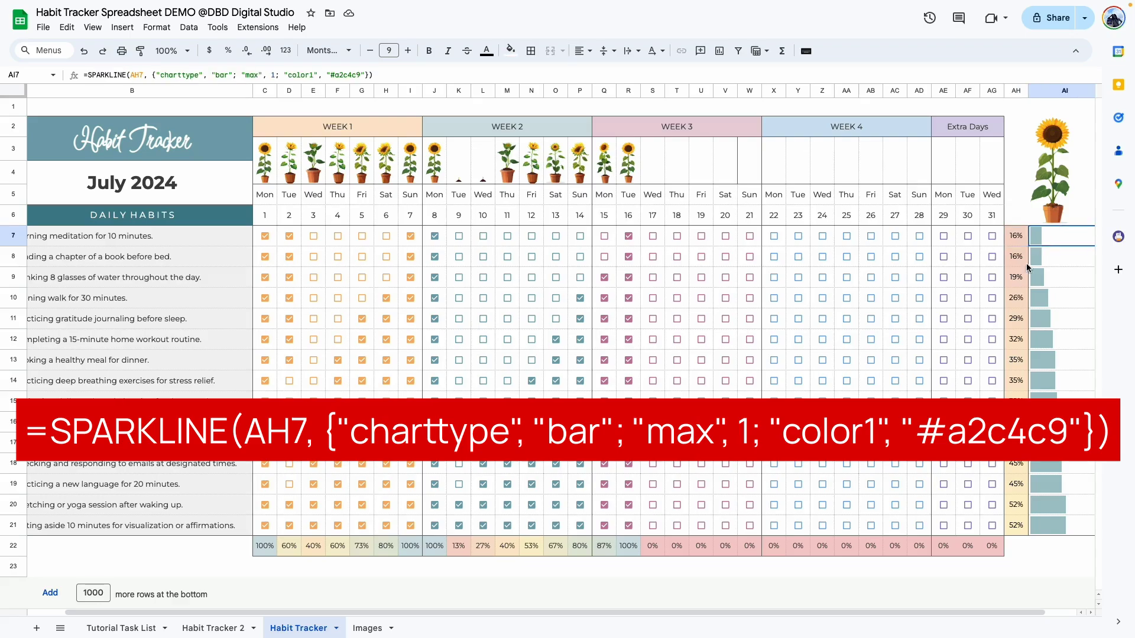
Test the sparkline bar in AI7 of the finished Habit Tracker by toggling row 7 checkboxes, leaving AG7 ticked
drag(902, 615, 952, 612)
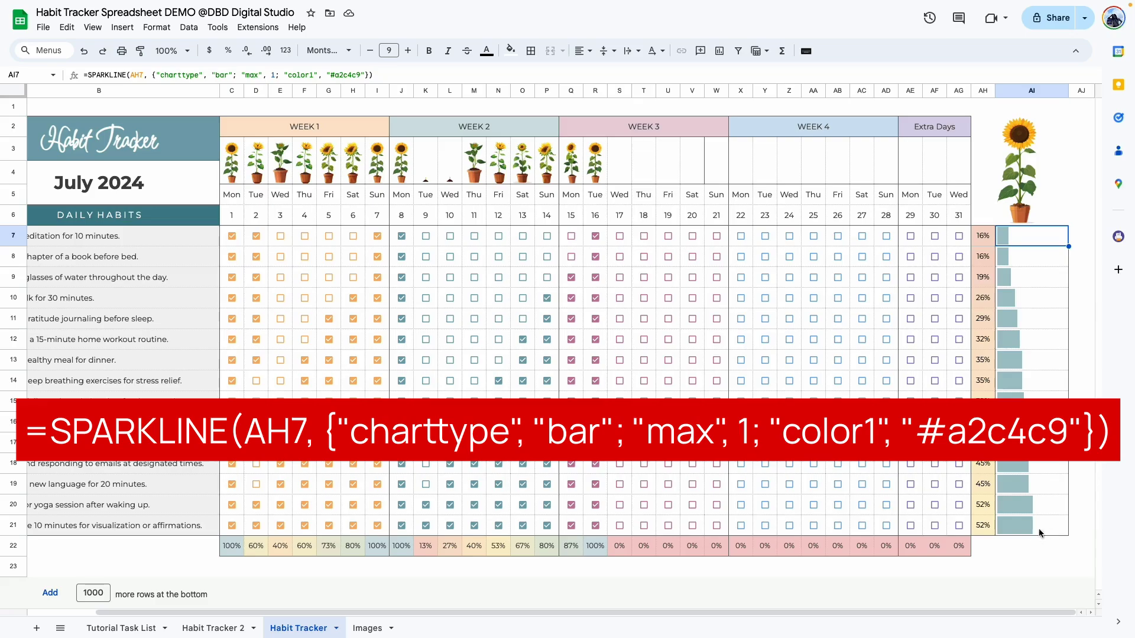
drag(958, 243, 282, 238)
key(space)
click(981, 244)
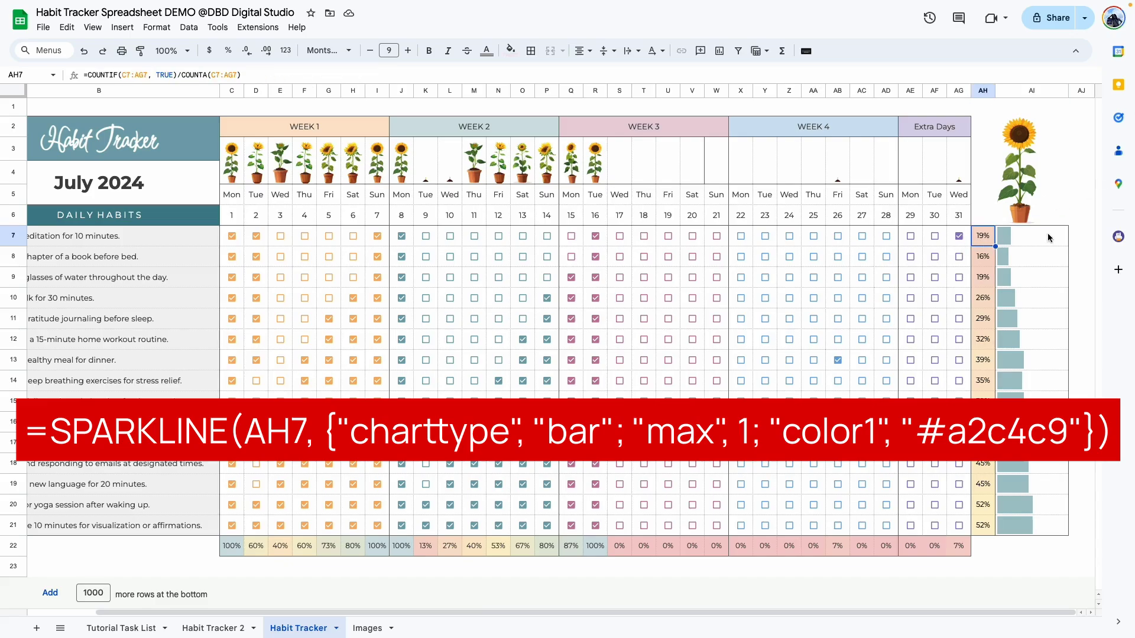
Try blue as the color1 value in the AI7 sparkline formula, and undo that change
double_click(1048, 234)
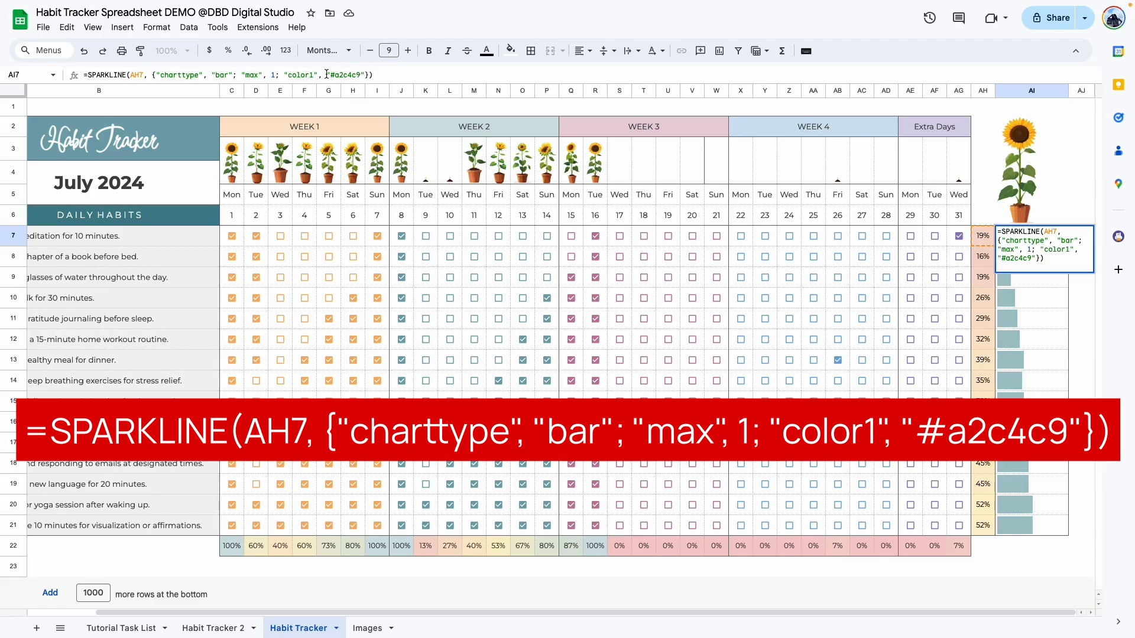
drag(359, 75, 333, 72)
text(blue)
key(Return)
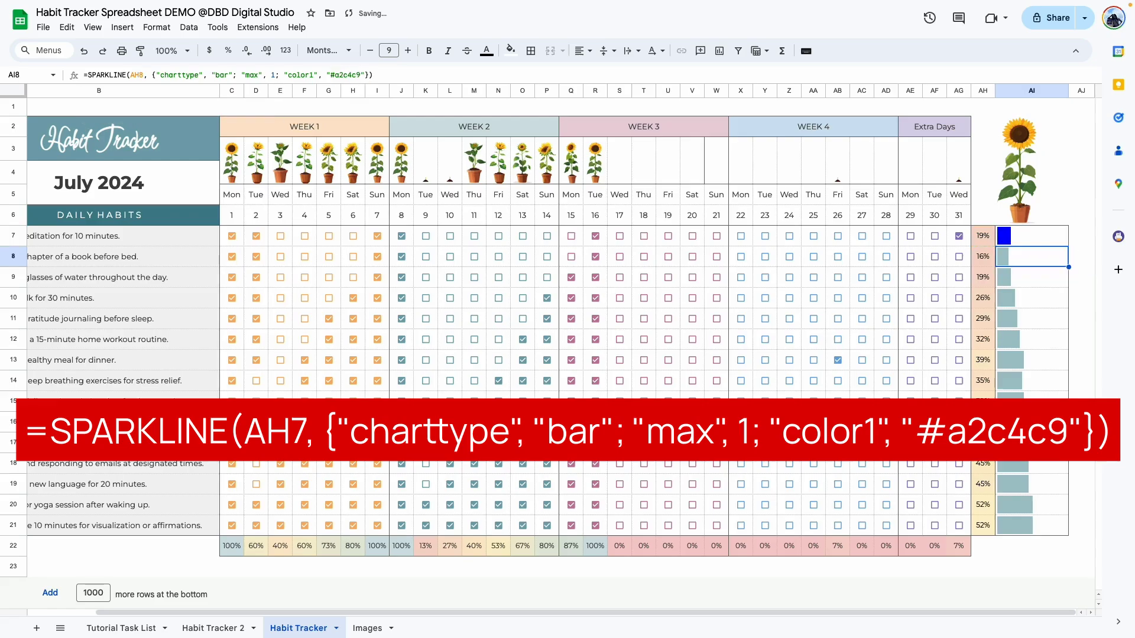
click(1004, 236)
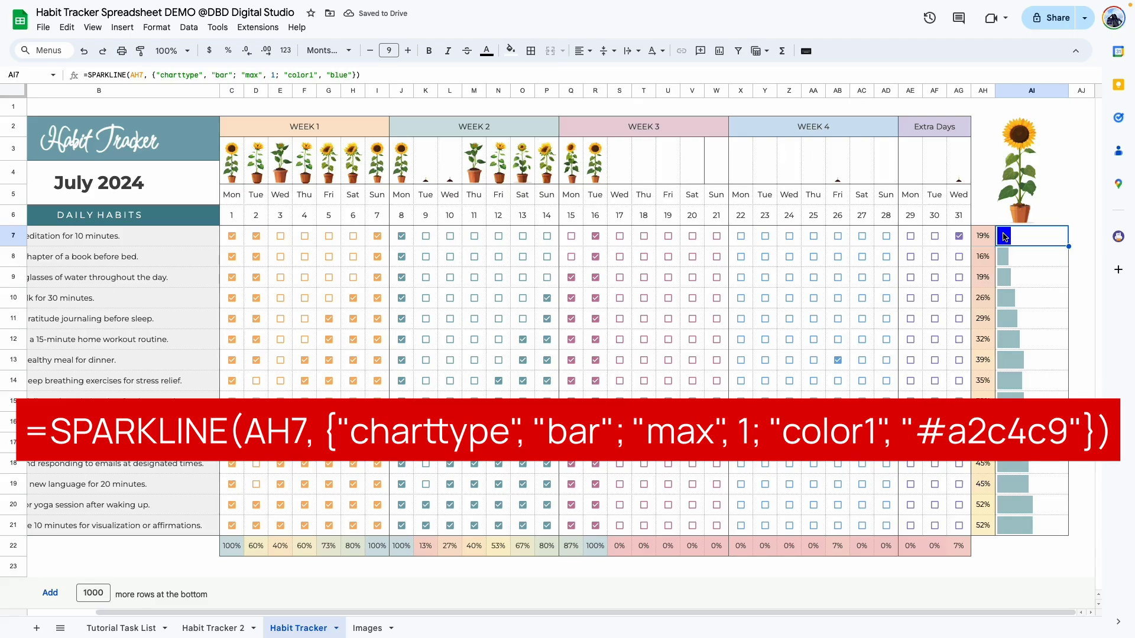
key(ctrl+z)
Copy =SPARKLINE(AH7, {"charttype", "bar"; "max", 1; "color1", "#a2c4c9"}) from AI7 of the finished Habit Tracker into AI7 of Habit Tracker 2
key(Return)
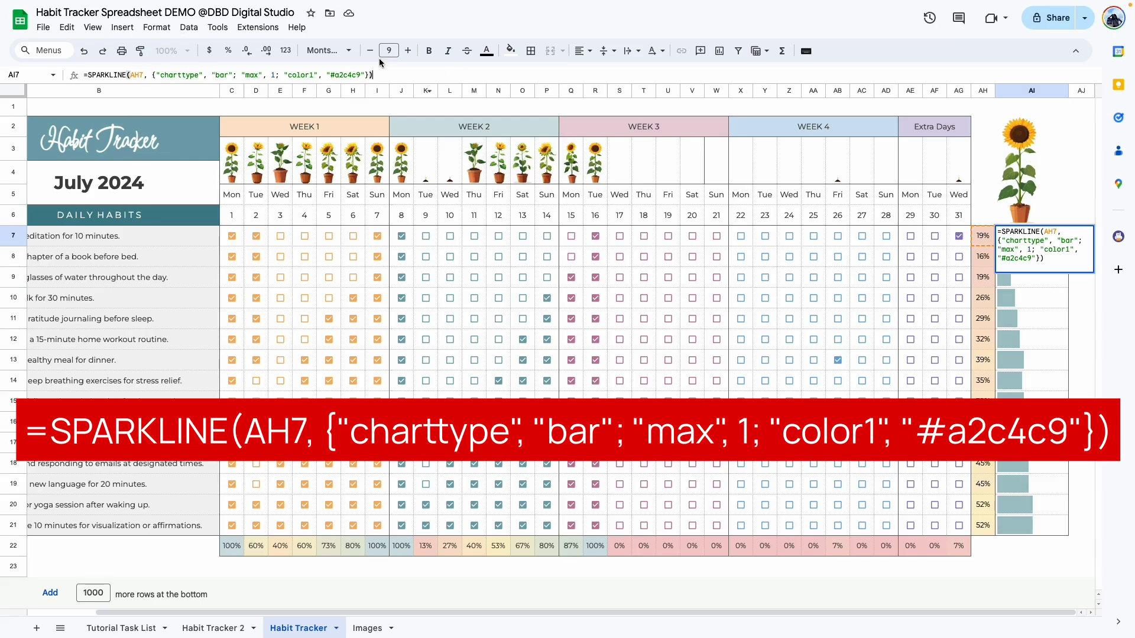
key(ctrl+a)
key(ctrl+c)
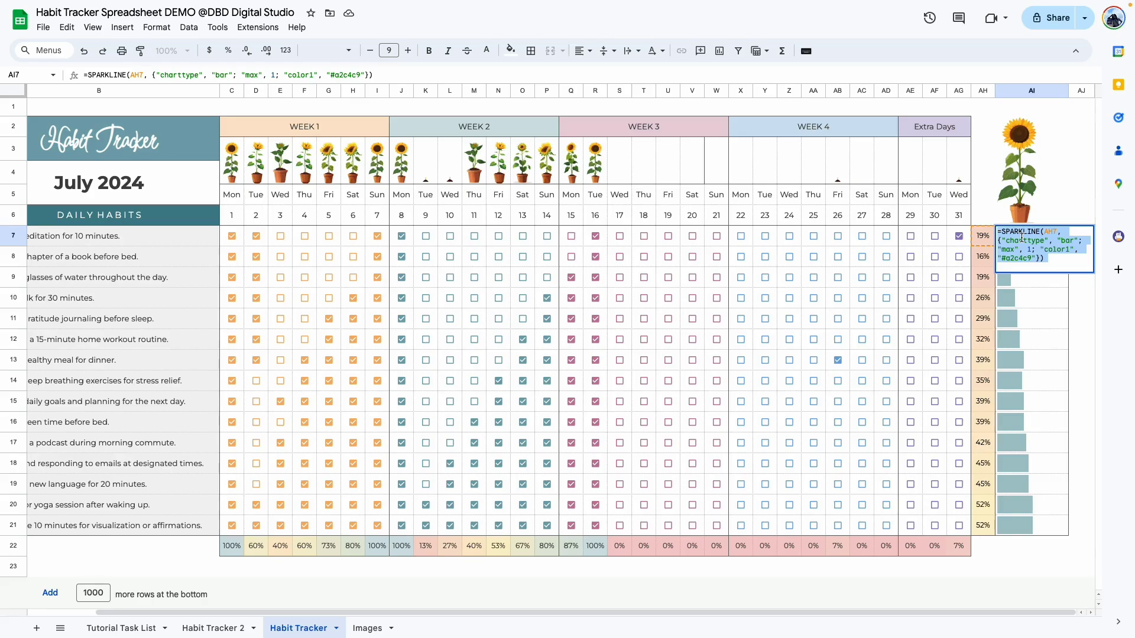
click(213, 627)
click(1030, 229)
double_click(1032, 231)
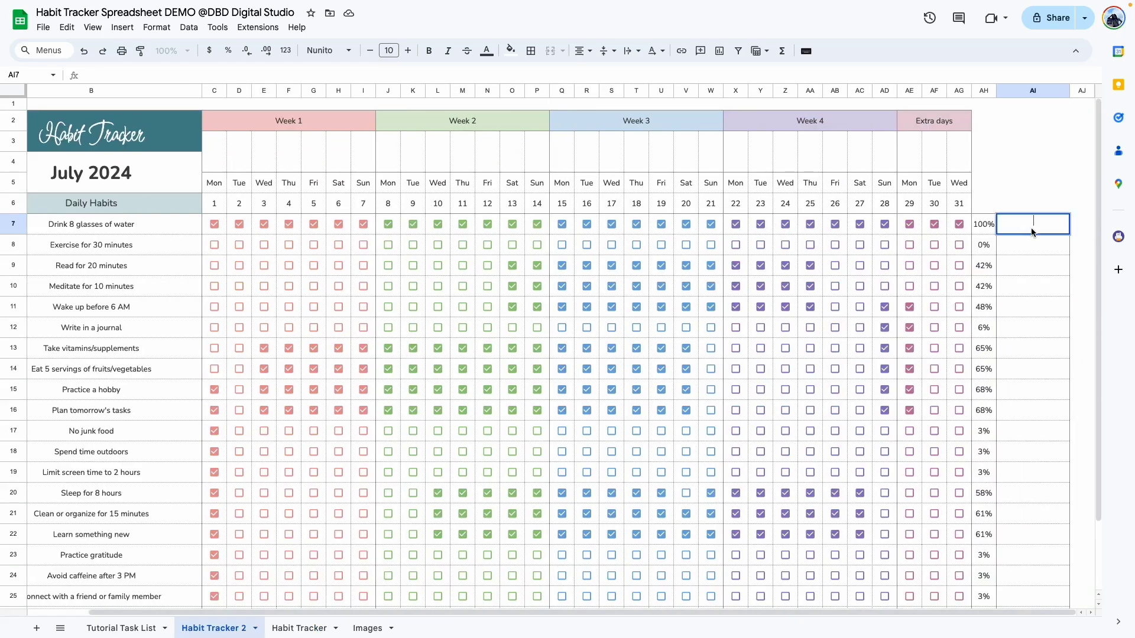
key(ctrl+v)
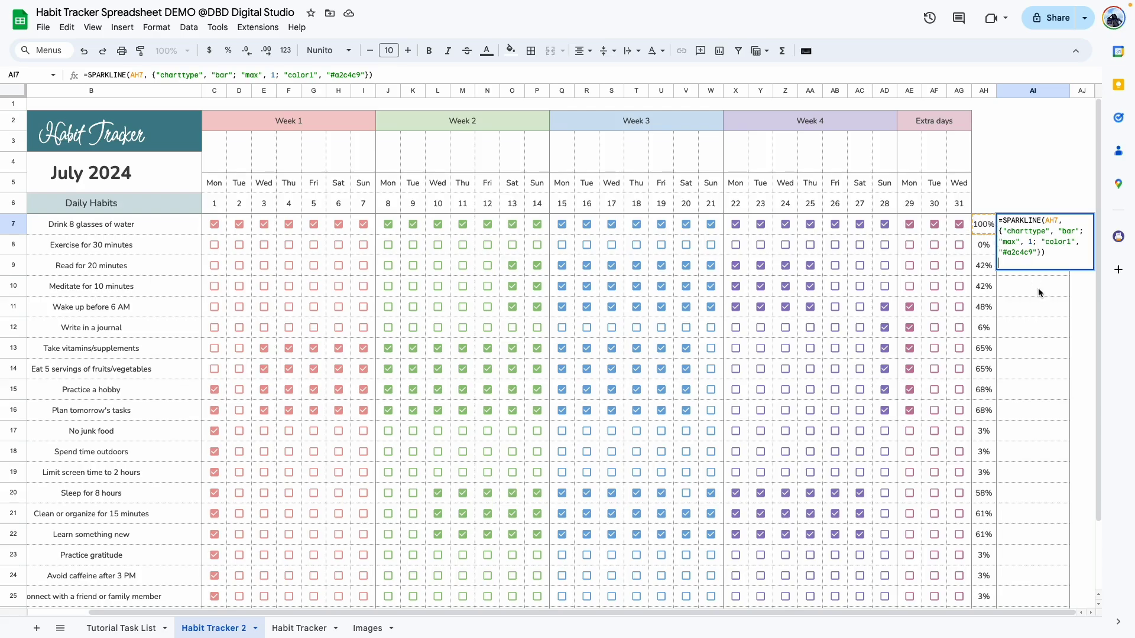
key(Return)
Paste the AI7 sparkline formula into AI8:AI26 so every habit gets a progress bar
scroll(1038, 289, down, 3)
drag(1032, 535, 1026, 172)
right_click(1025, 166)
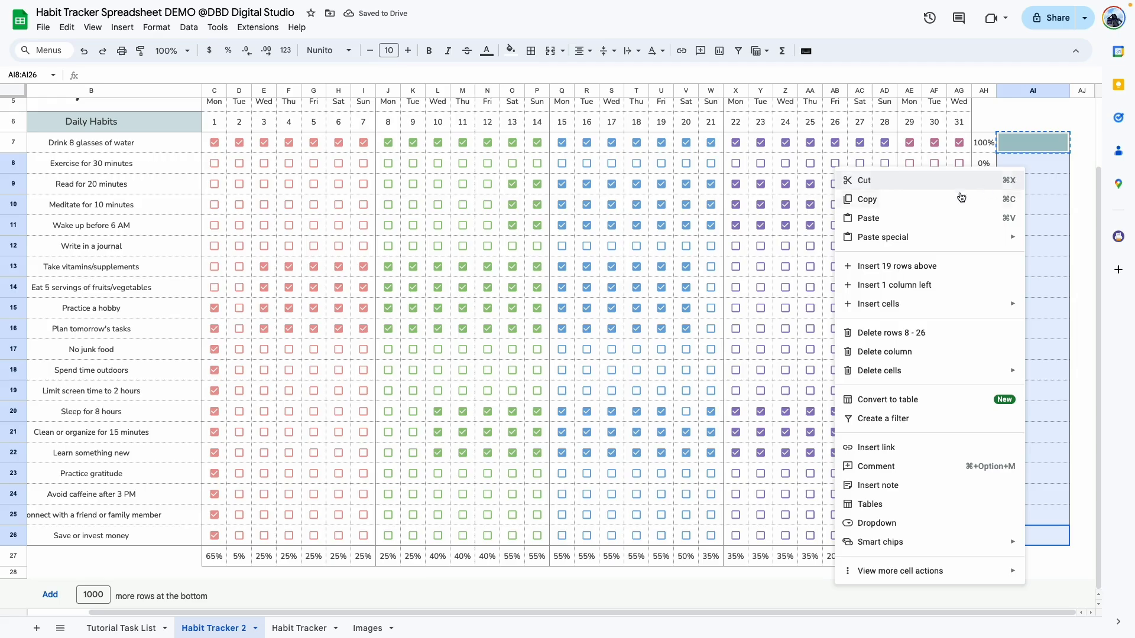
mouse_move(945, 237)
click(739, 278)
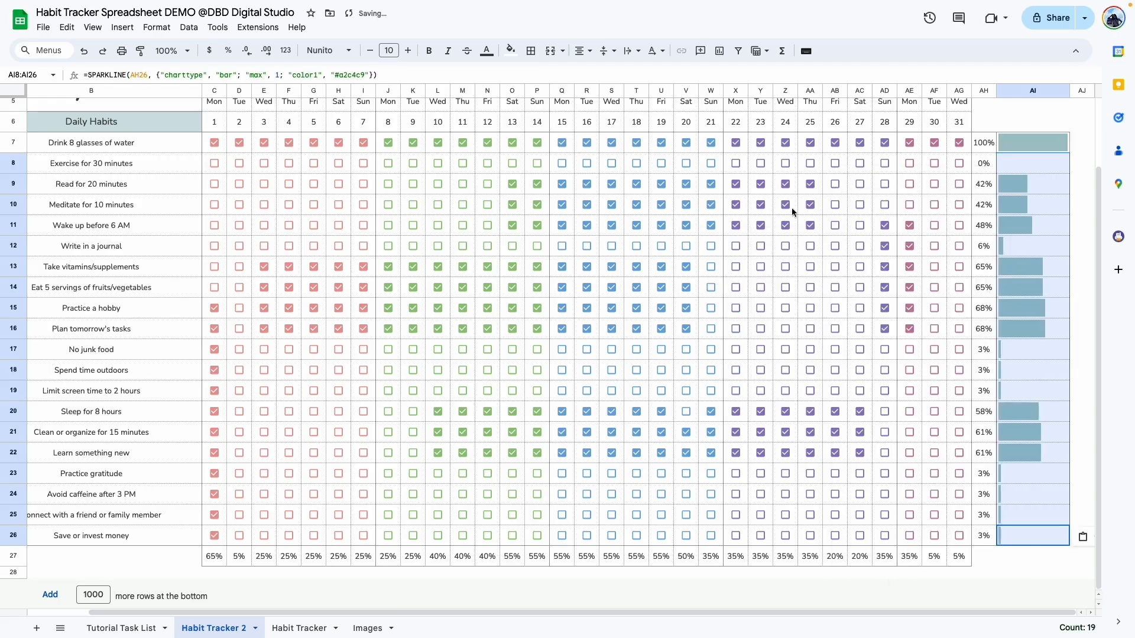
Test the progress bar for "Exercise for 30 minutes" by ticking the row 8 checkboxes from AG8 back to AC8
click(964, 165)
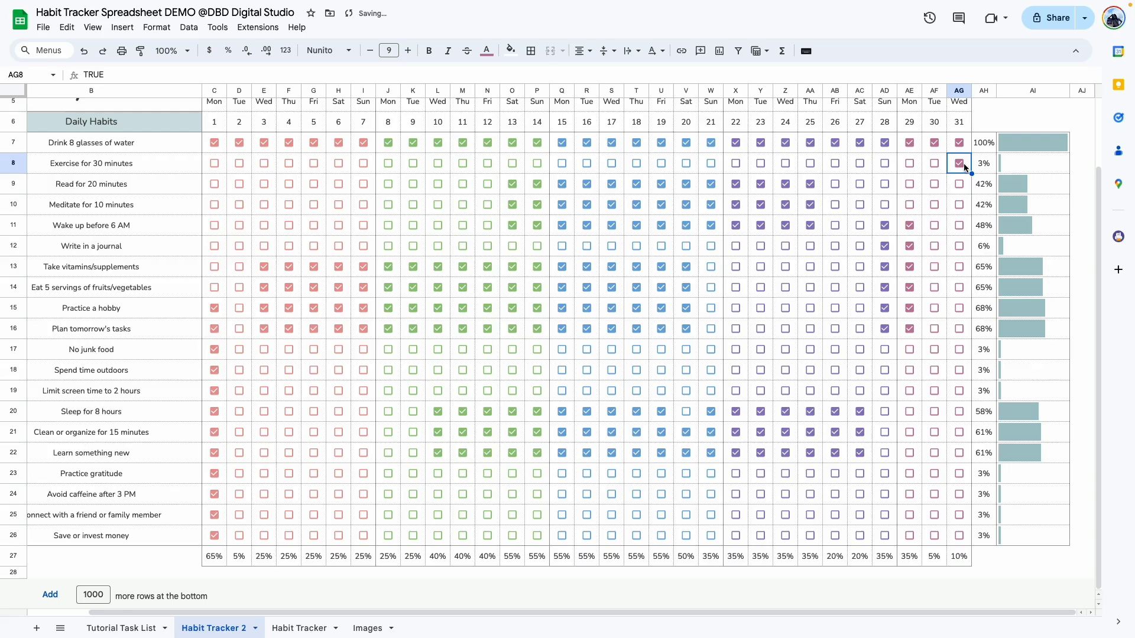
click(934, 164)
click(909, 164)
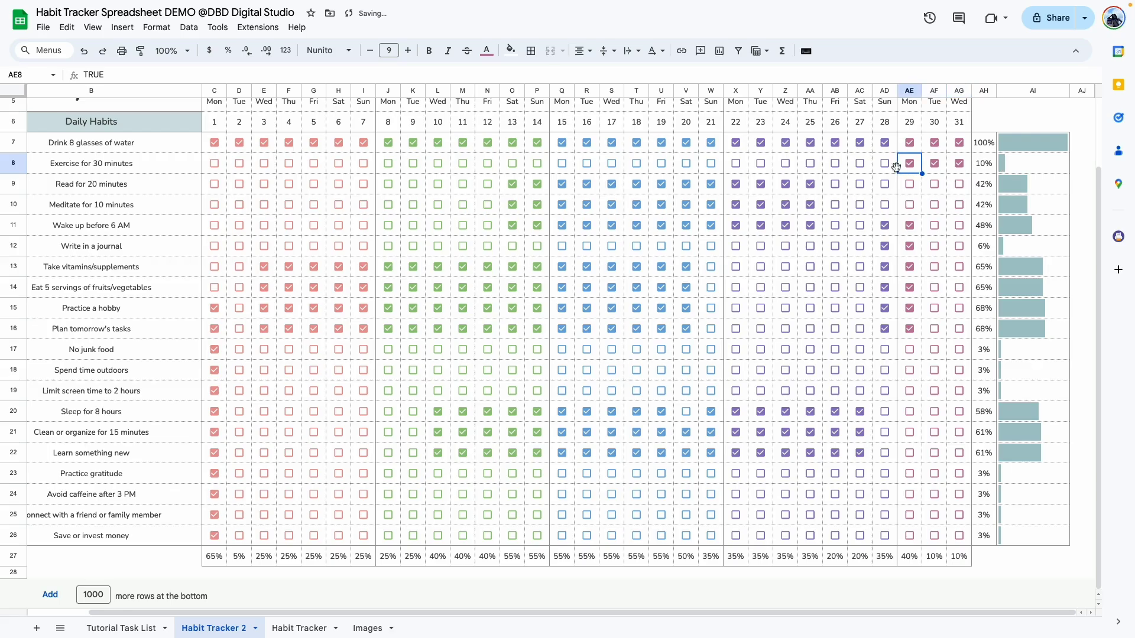
click(884, 164)
click(858, 163)
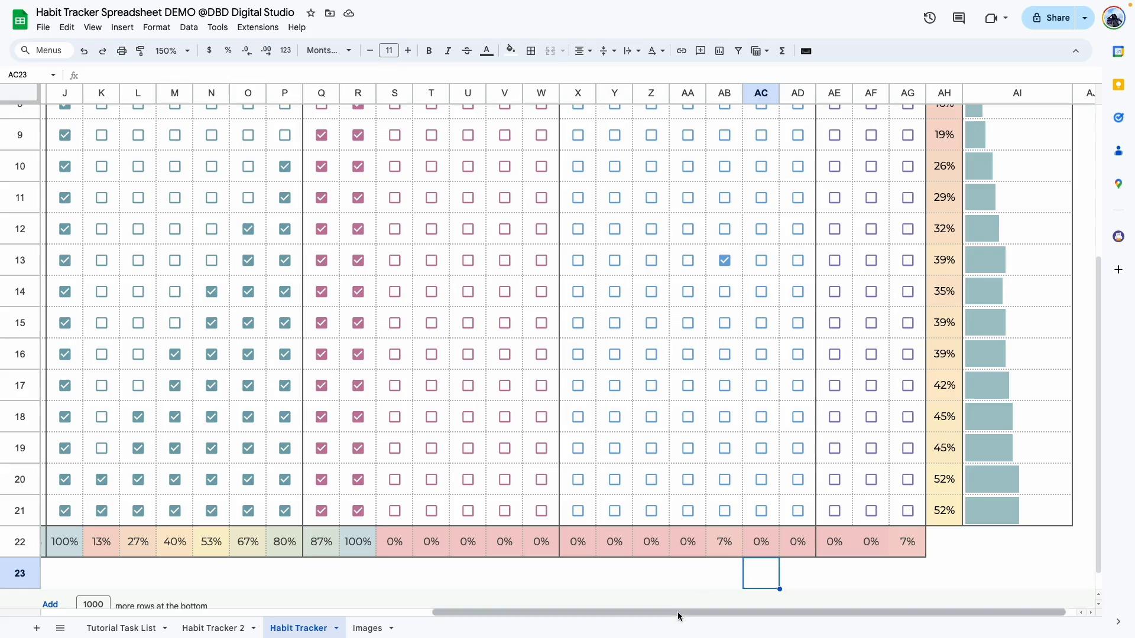
Add a colour scale rule to the daily percentages C27:AG27 in Habit Tracker 2, with a light red minpoint and a green maxpoint
drag(677, 612, 441, 616)
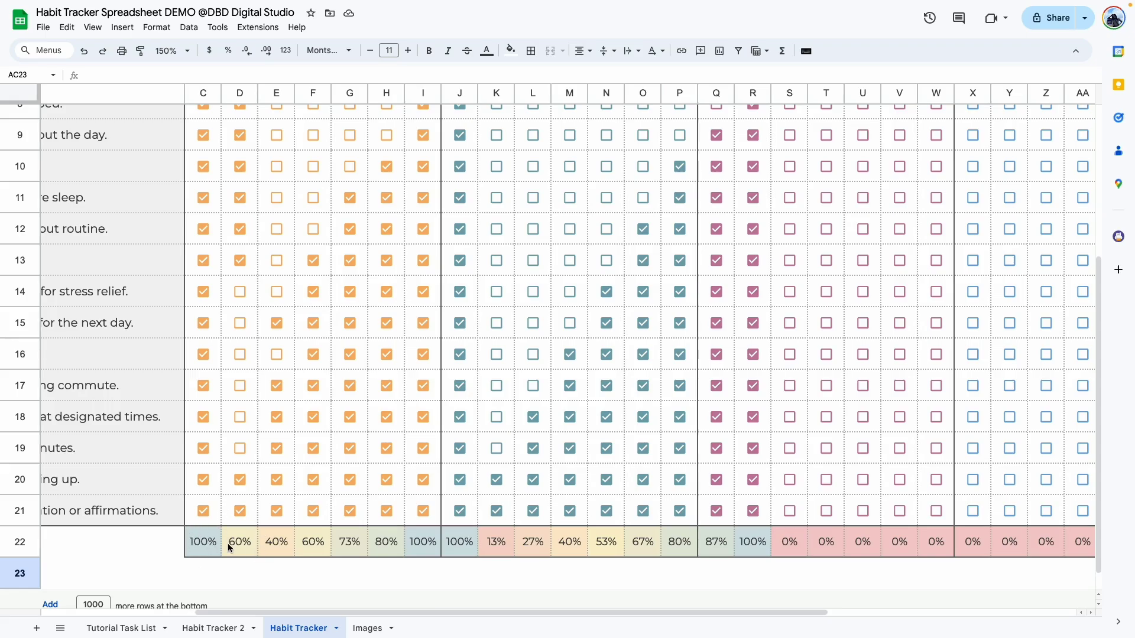
drag(441, 612, 610, 612)
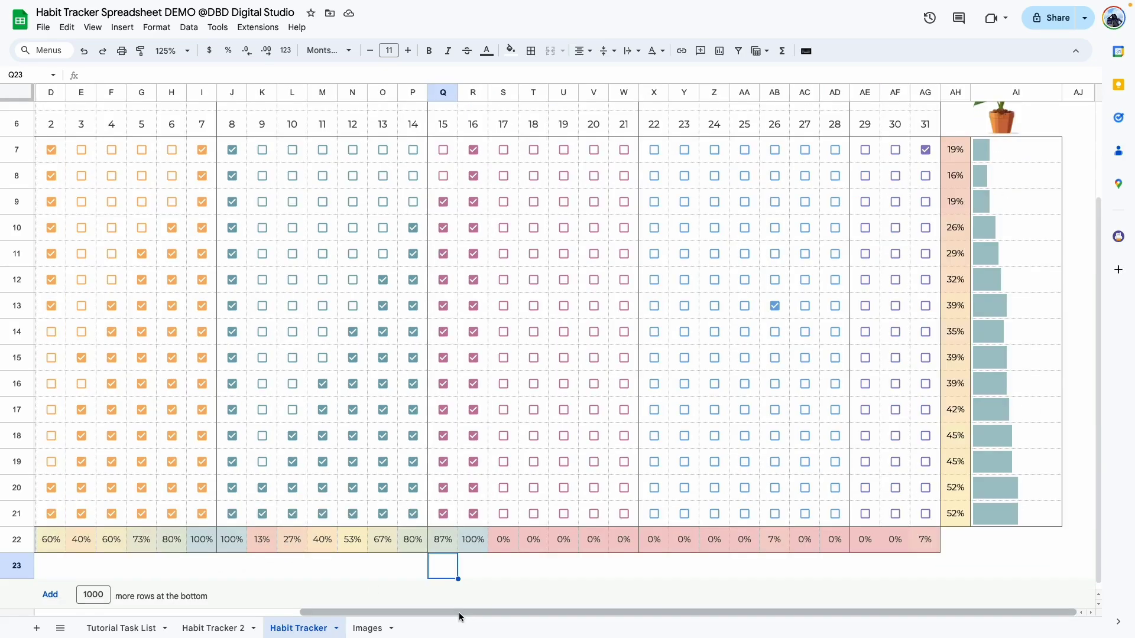
drag(458, 612, 335, 607)
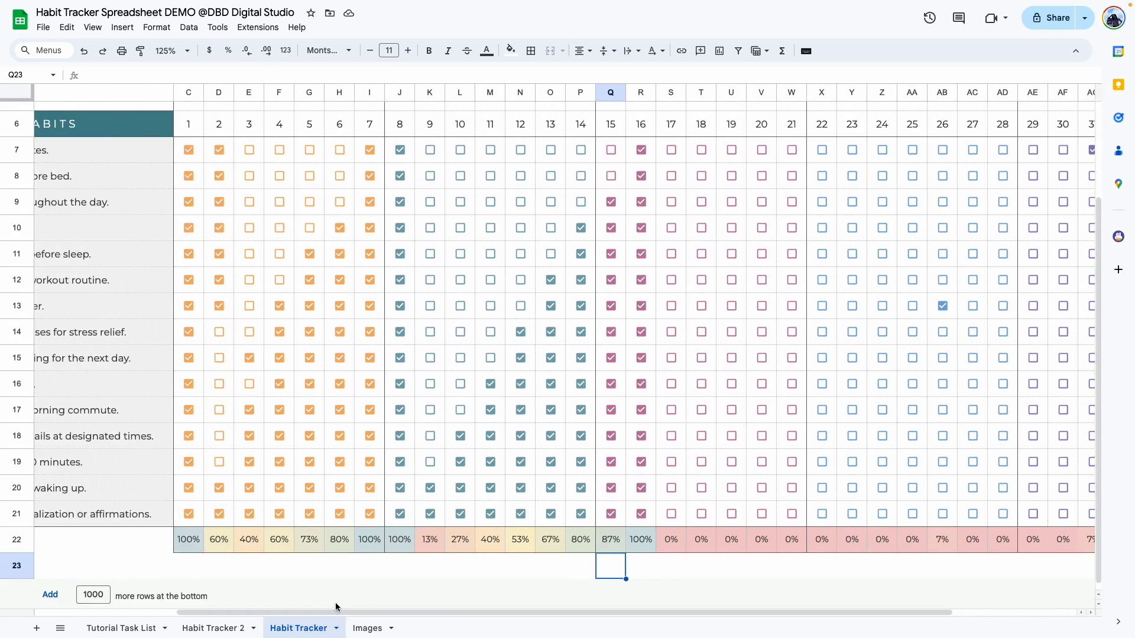
click(211, 630)
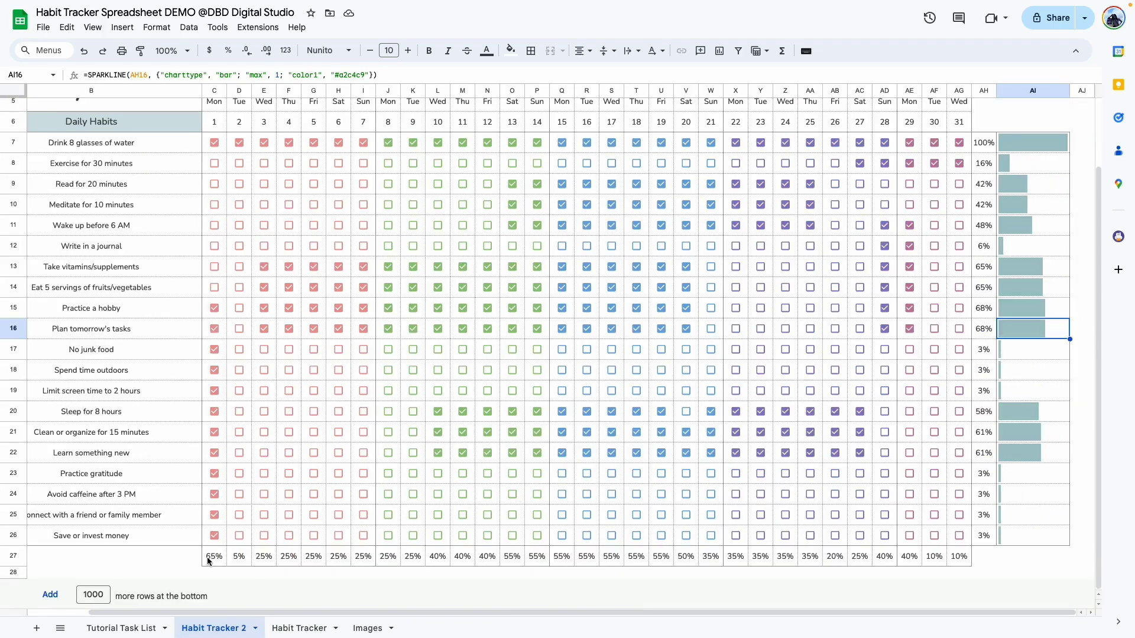
drag(214, 556, 959, 566)
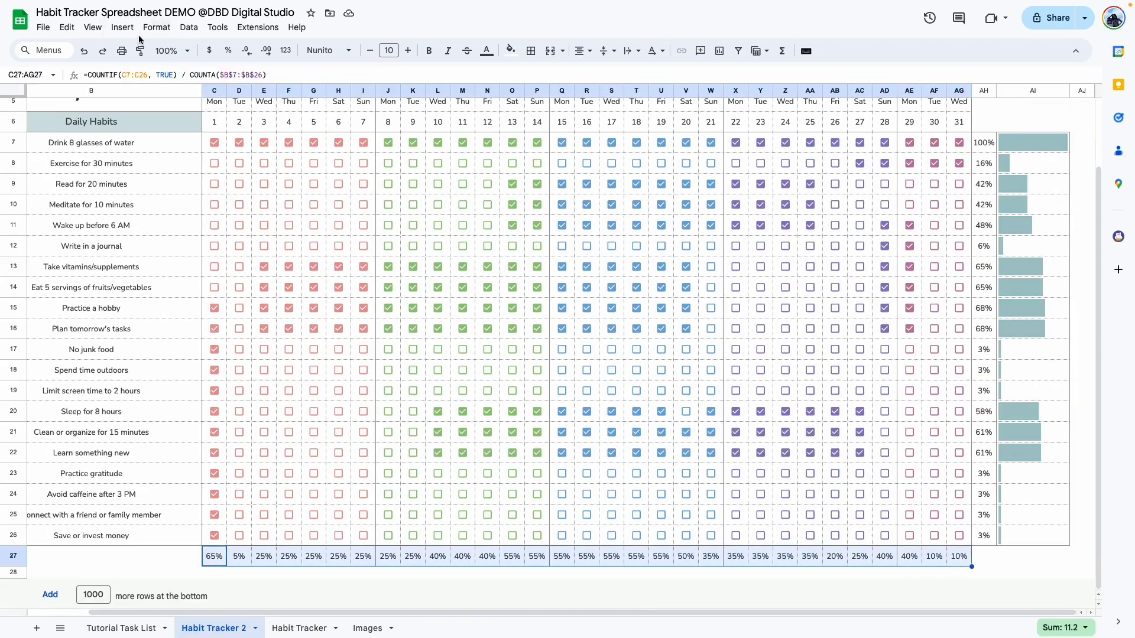
click(156, 27)
click(190, 248)
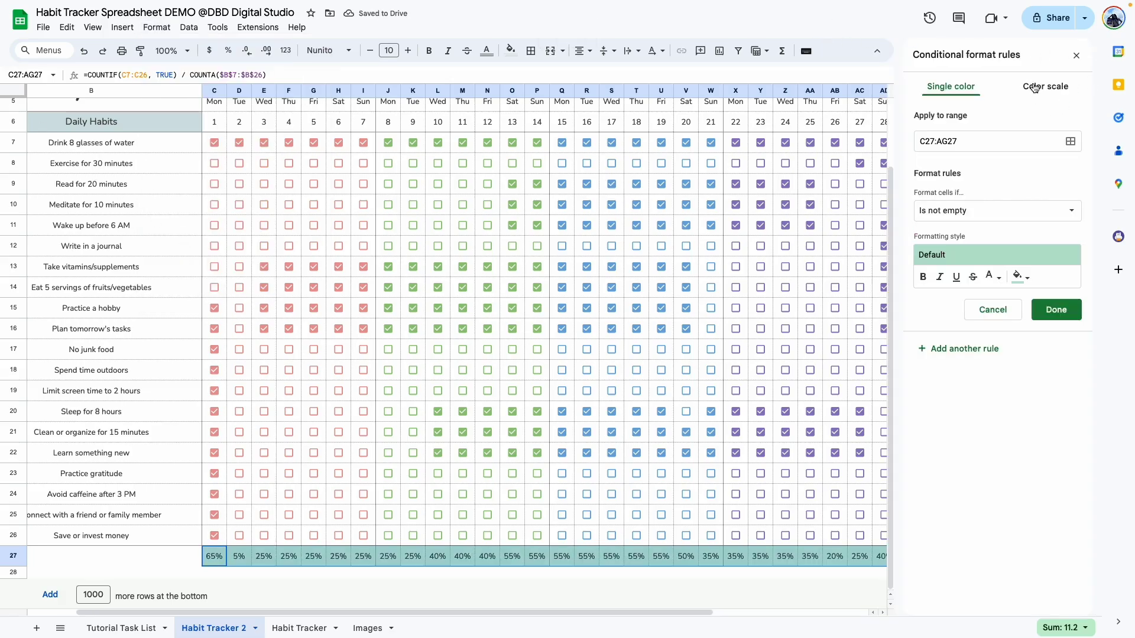
click(1035, 89)
click(1058, 211)
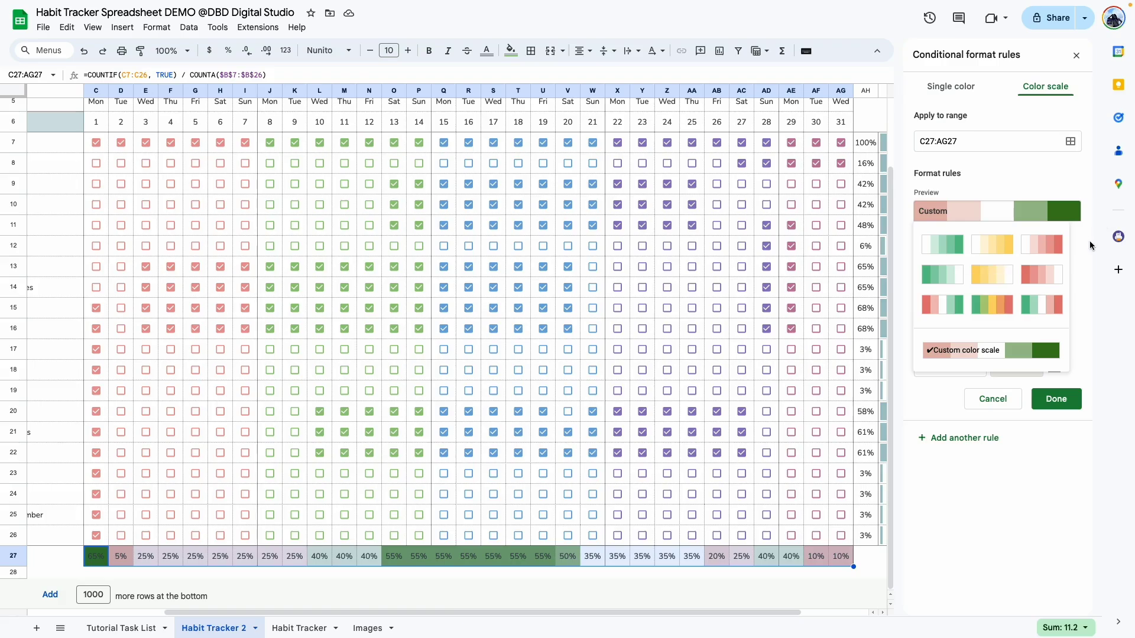
click(944, 246)
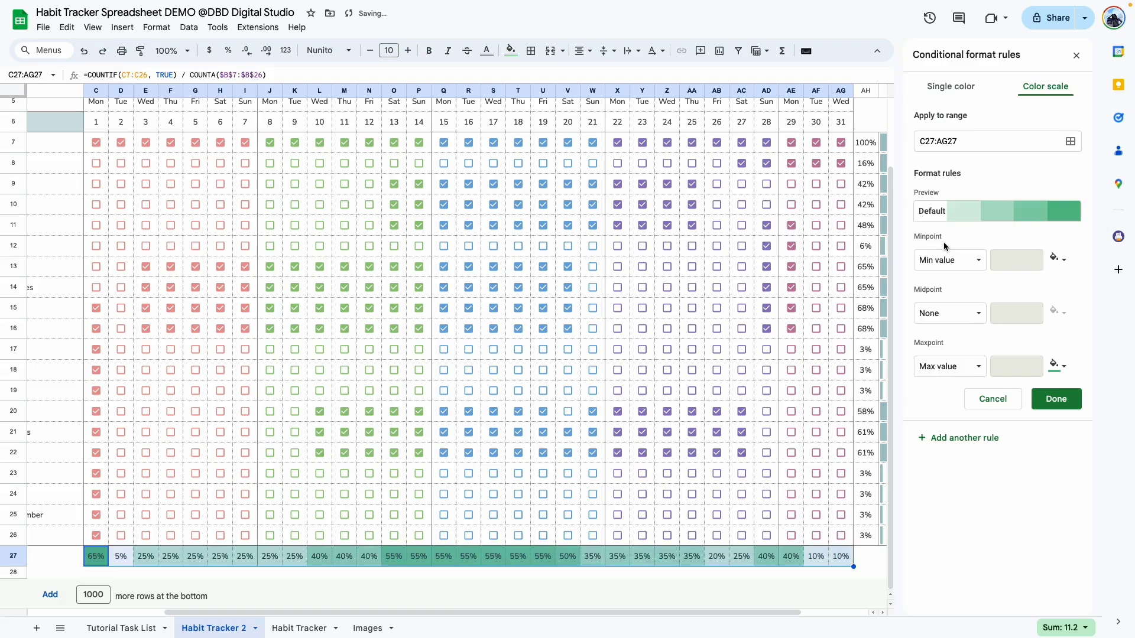
click(1061, 262)
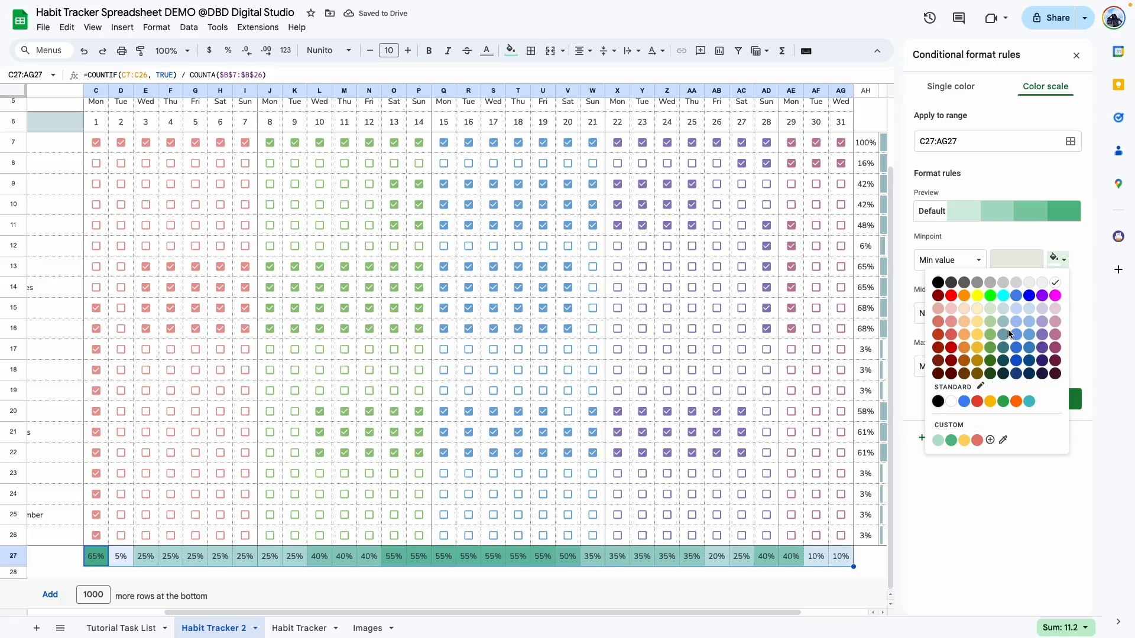
click(950, 309)
click(1051, 398)
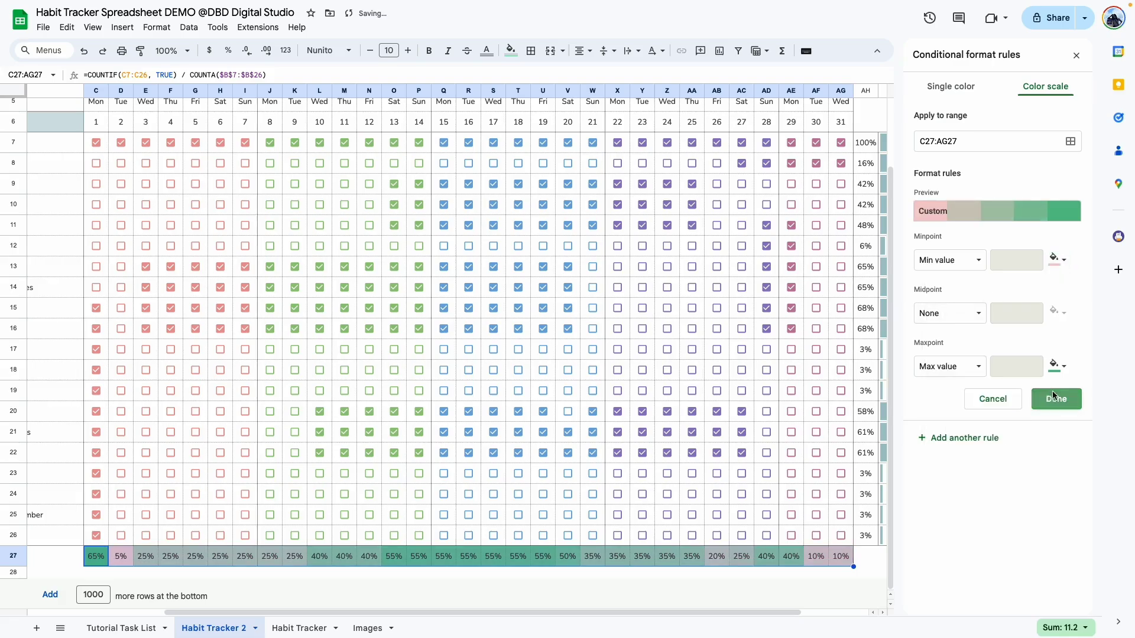
shift+click(145, 535)
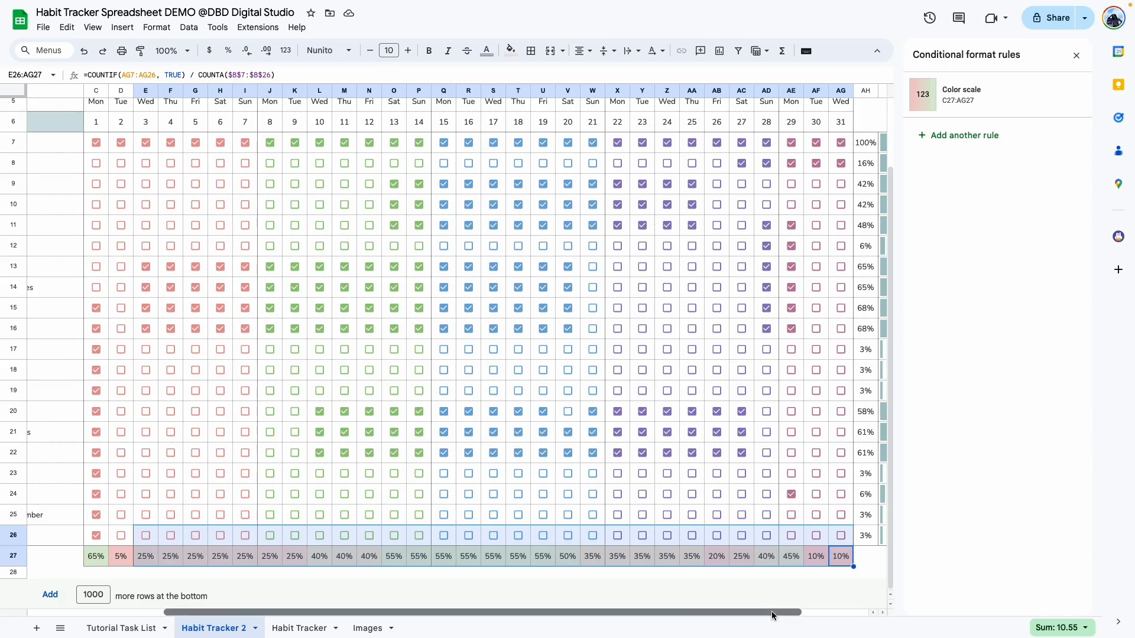
Add a matching colour scale rule to the habit percentages AH7:AH26, from a light red minpoint to a green maxpoint
scroll(775, 616, right, 3)
drag(778, 143, 775, 534)
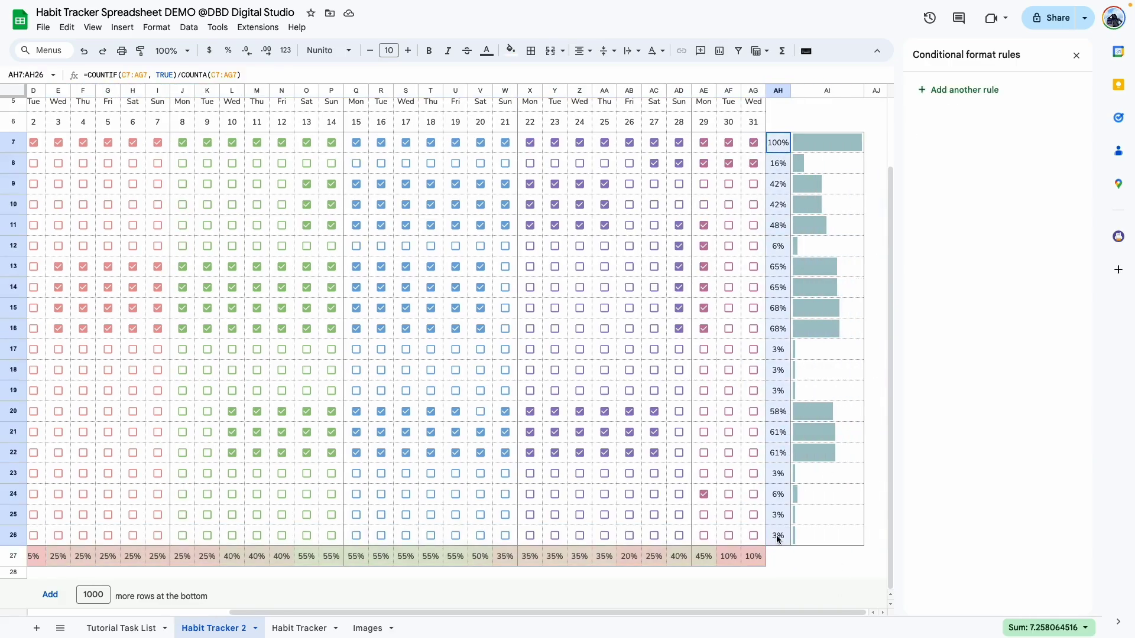
click(981, 90)
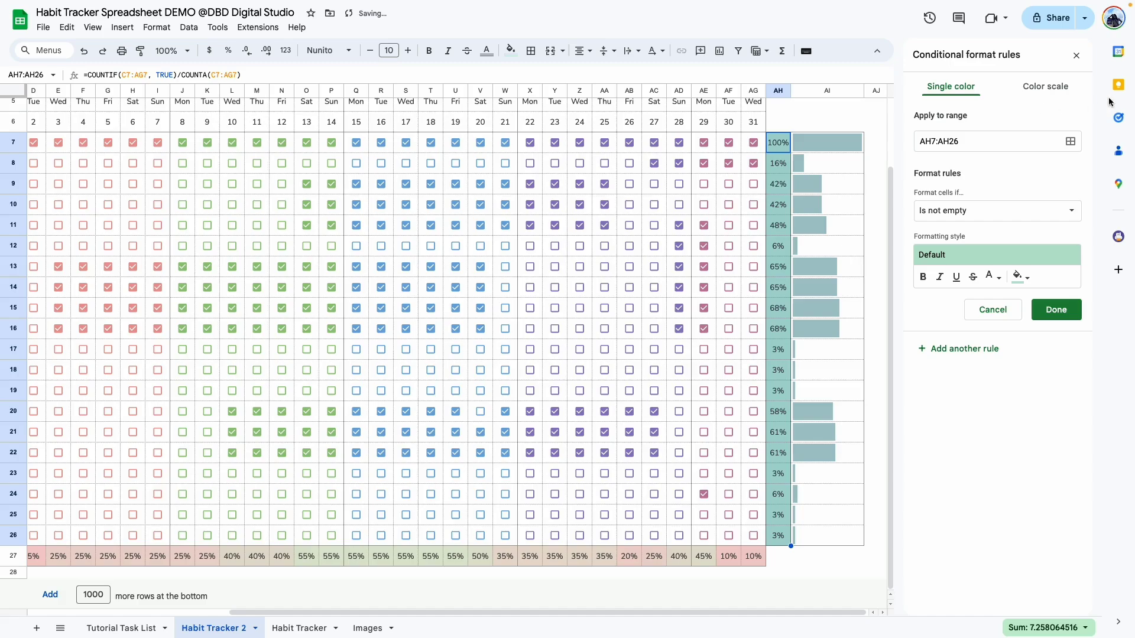
click(1045, 88)
click(1058, 258)
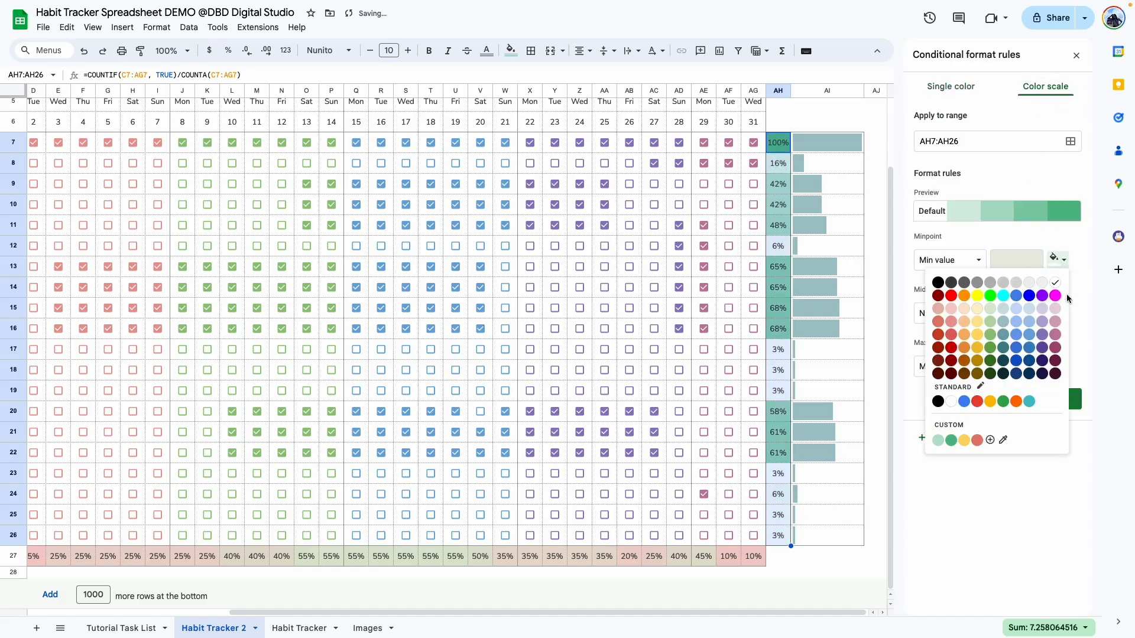
click(946, 324)
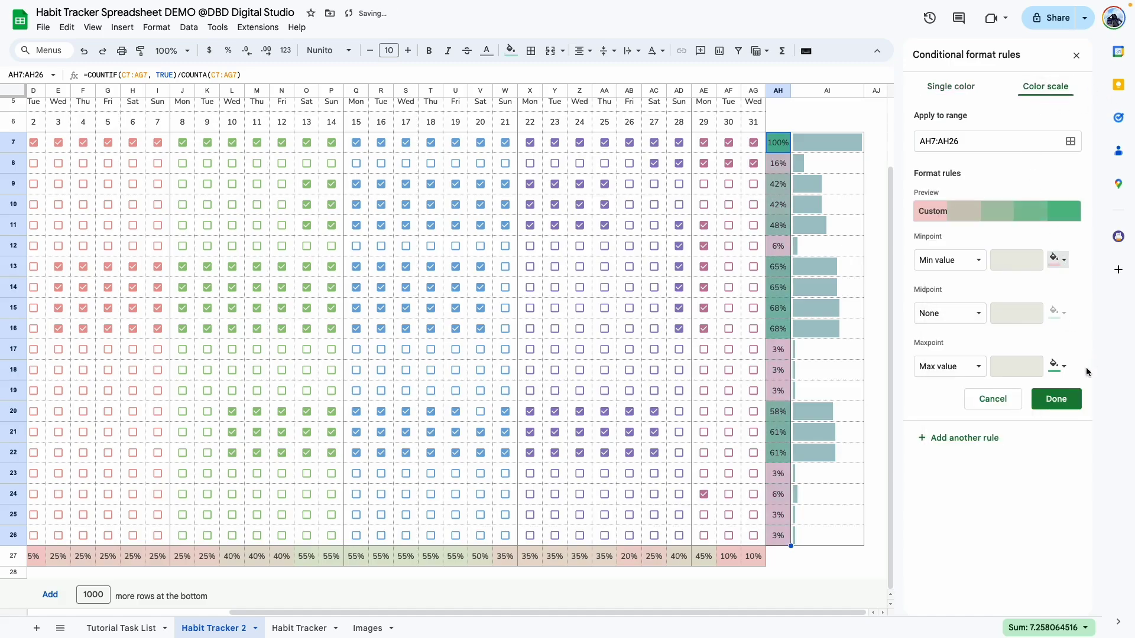
click(1055, 398)
Select the "Add Images to Template" task in the Tutorial Task List
click(112, 248)
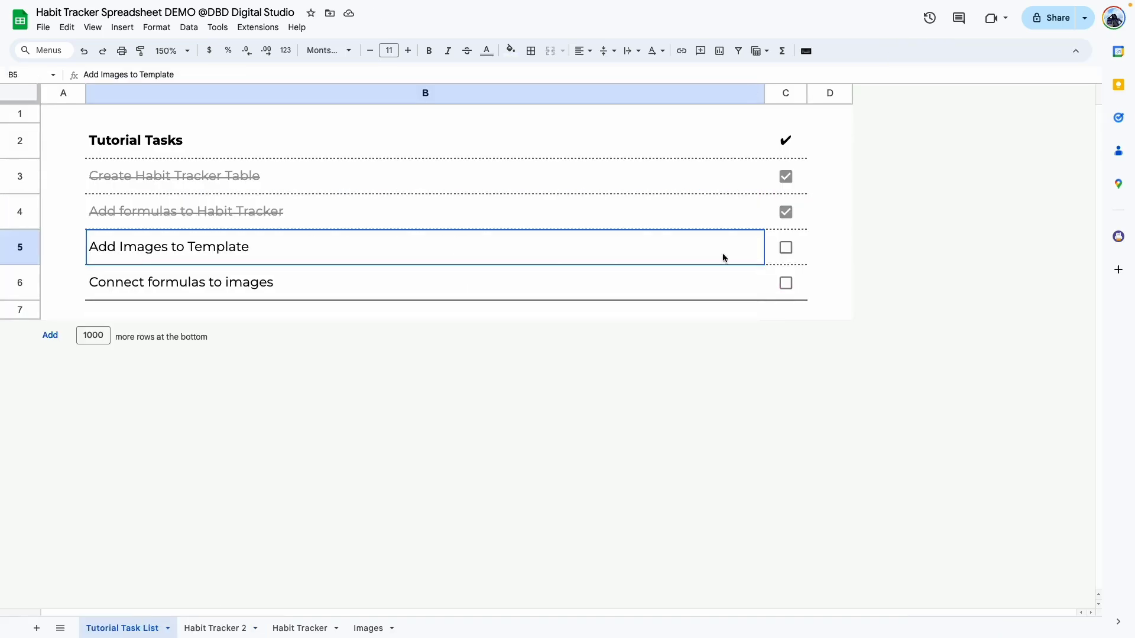
Examine the plant growth images in B3:K3 of the Images sheet, comparing the seedlings in B3:C3 with the potted plants in D3:K3
drag(721, 255, 775, 261)
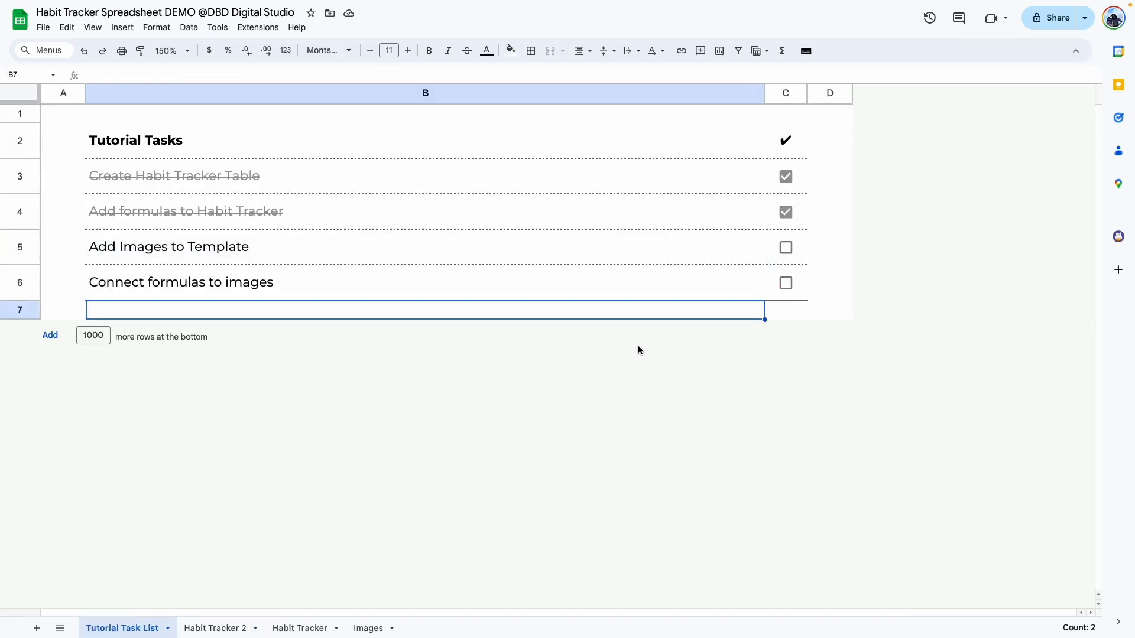
click(373, 628)
click(174, 291)
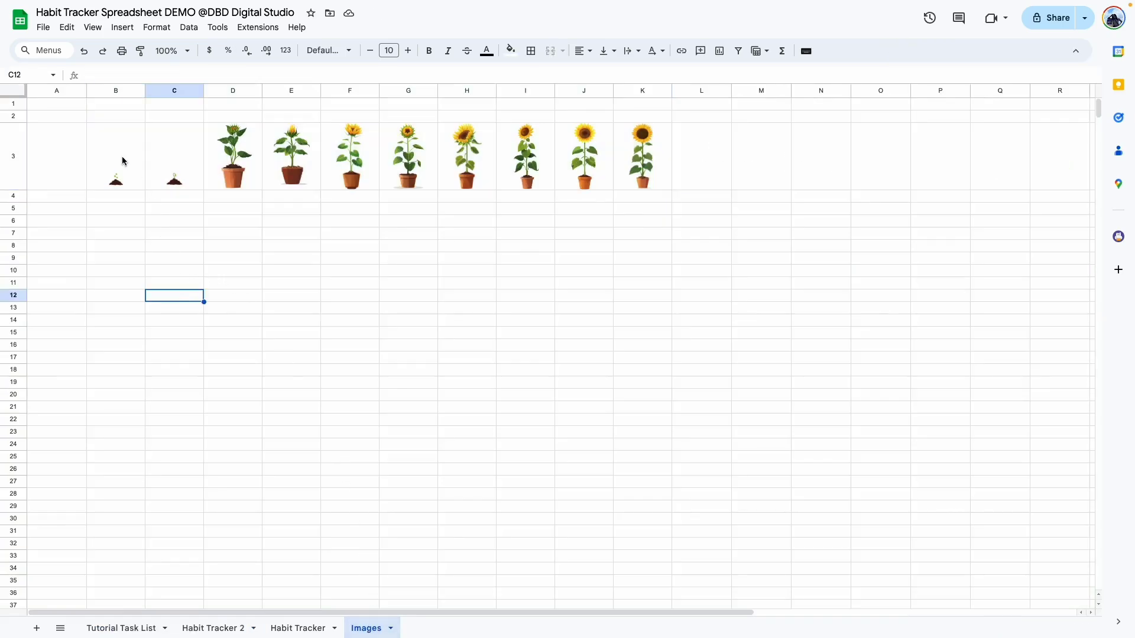
drag(122, 160, 627, 158)
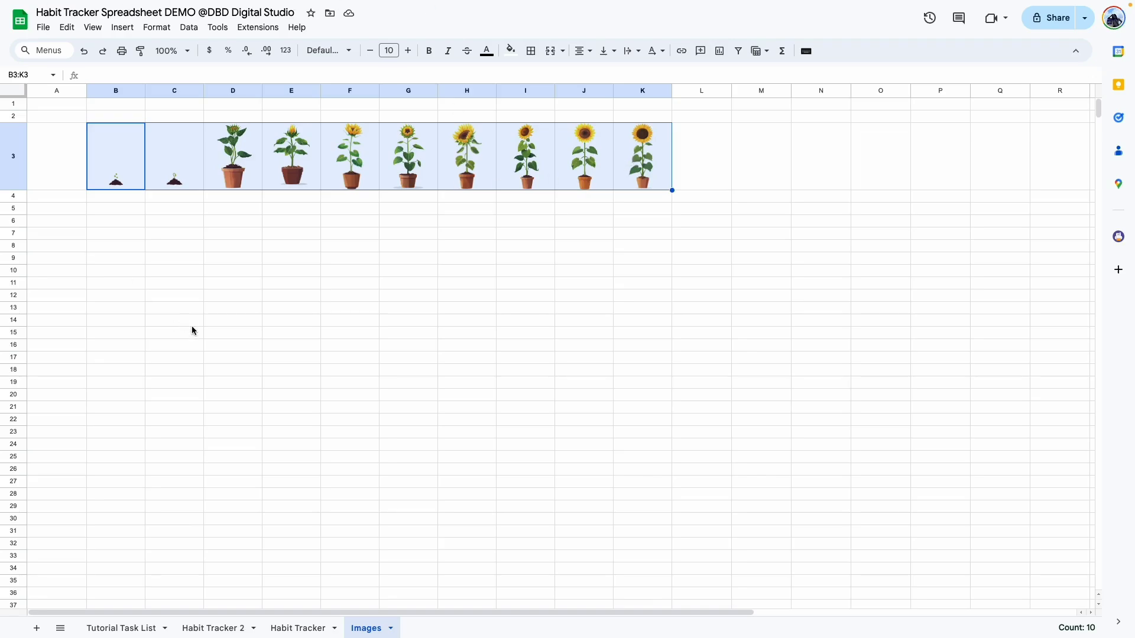
click(223, 324)
drag(119, 147, 159, 152)
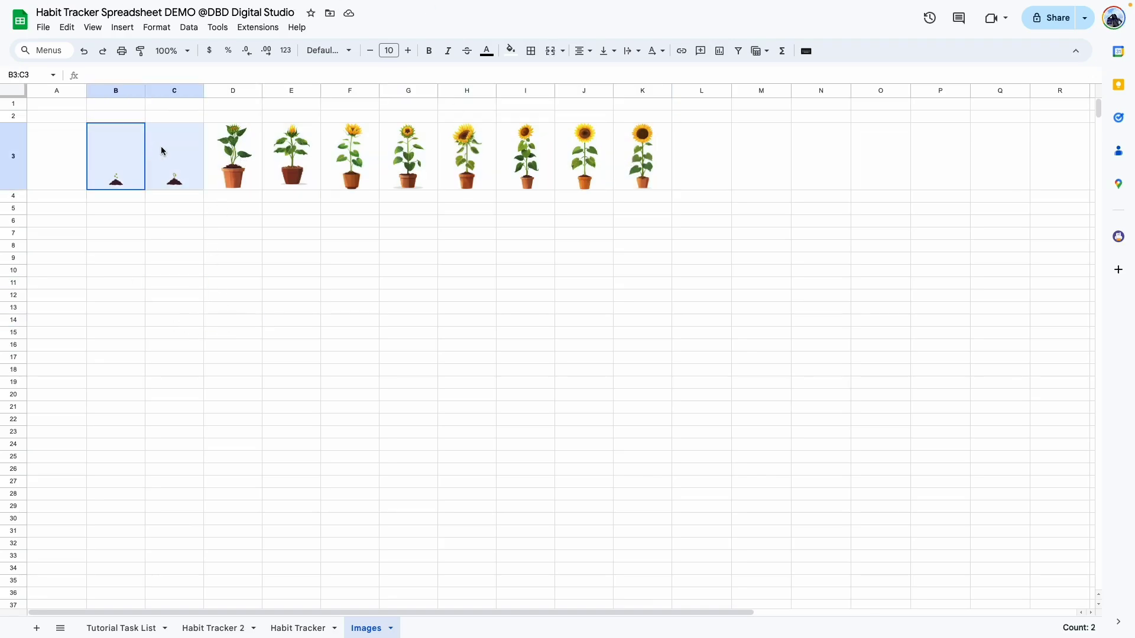
click(217, 324)
drag(231, 157, 654, 171)
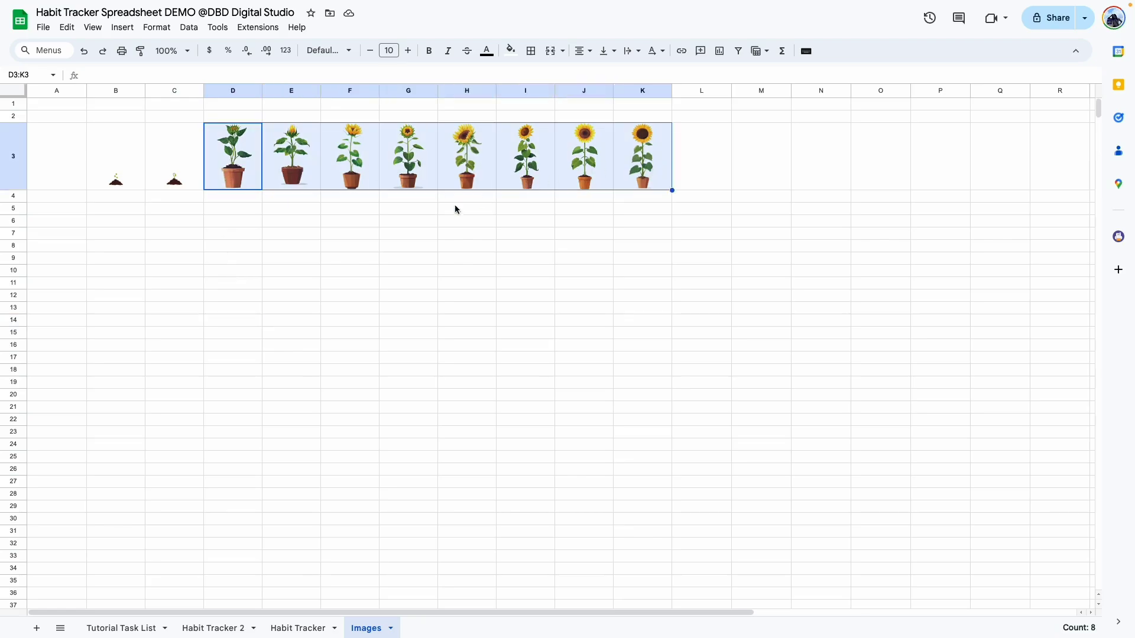
click(174, 270)
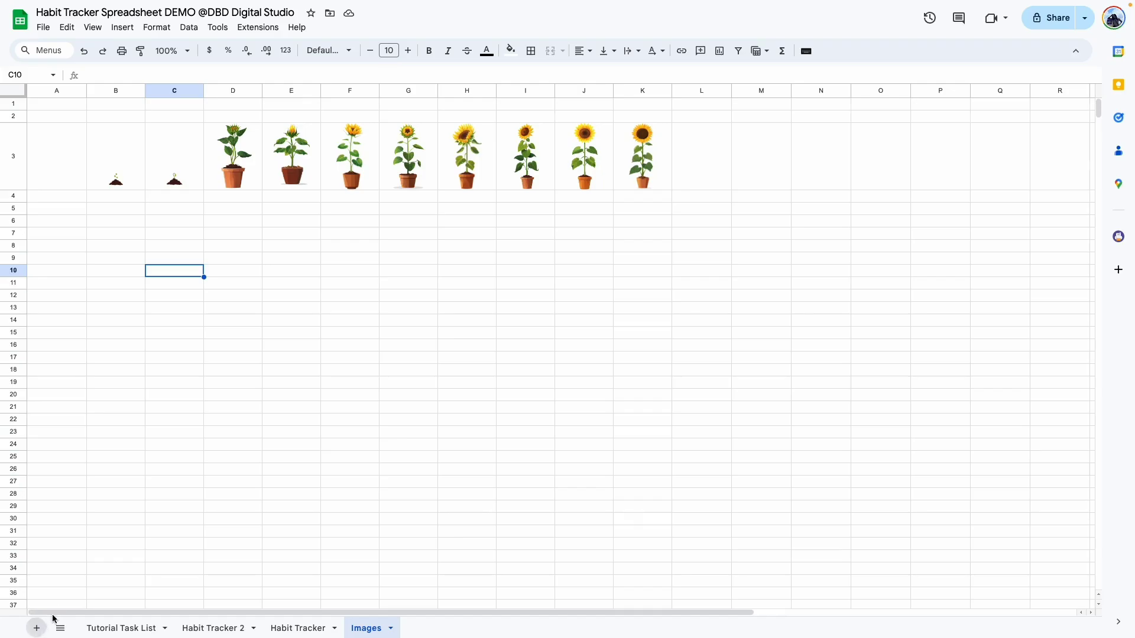
Add a new sheet named "Images 2" and make its row 4 much taller to hold the pictures
click(35, 630)
click(441, 627)
click(452, 479)
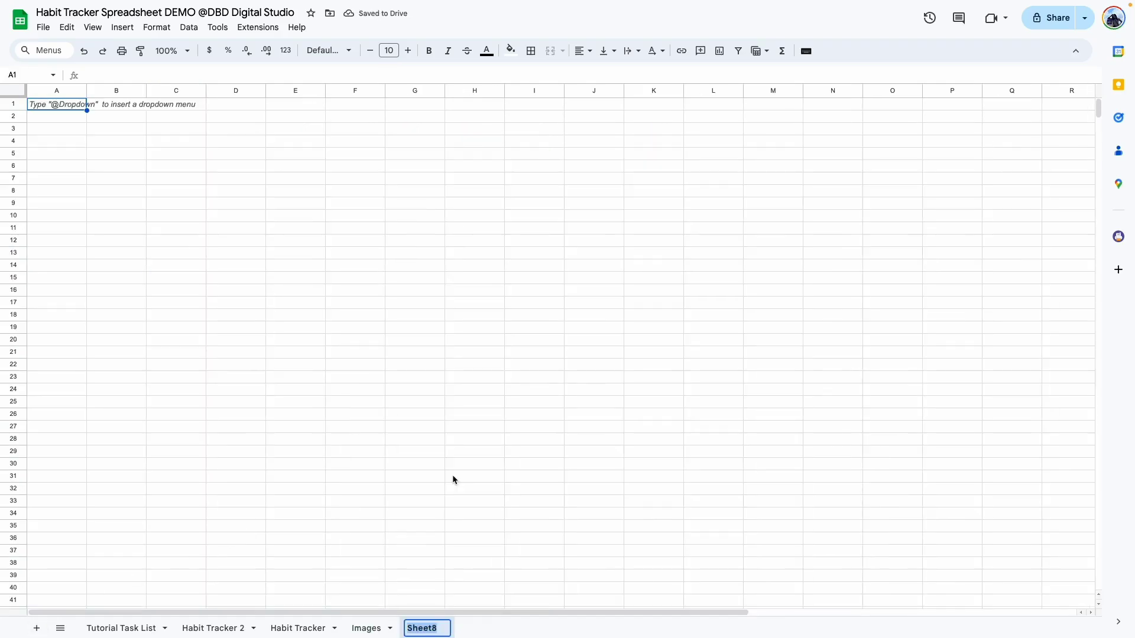
text(Images 2)
key(Return)
click(123, 144)
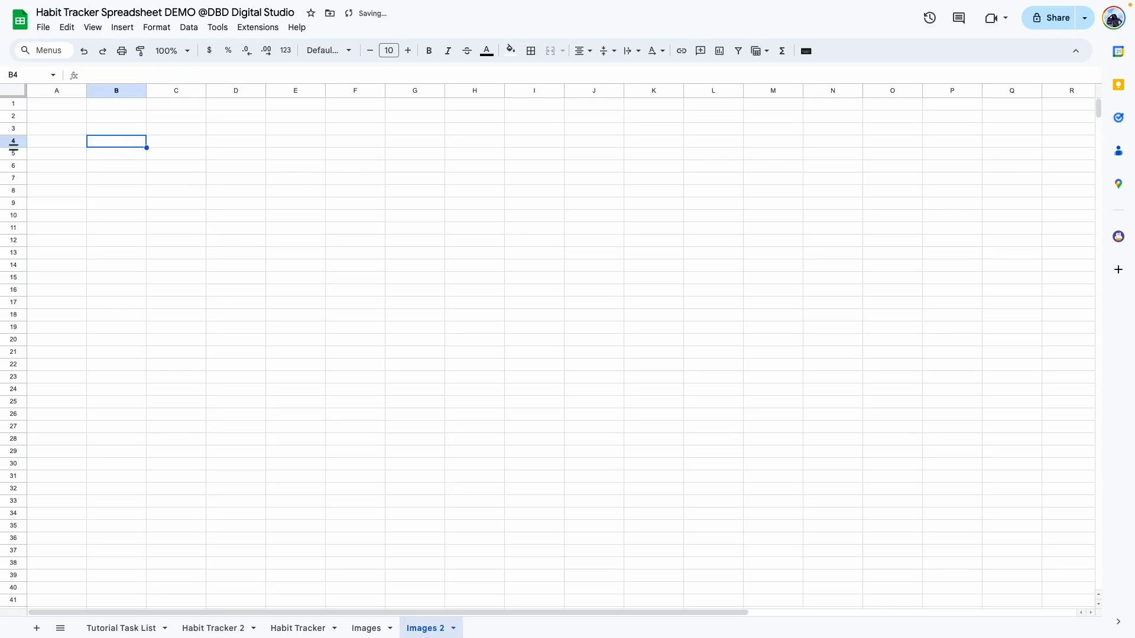
drag(13, 147, 12, 235)
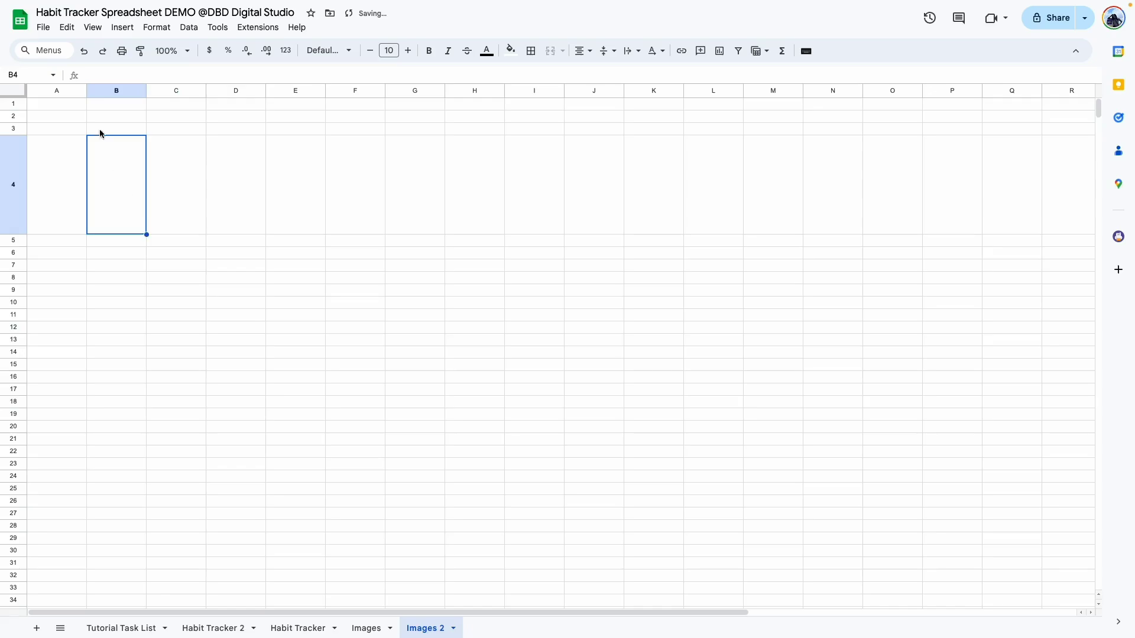
Insert 10.png from the Potted Plants (2) folder as an in-cell image in B4
click(122, 27)
mouse_move(262, 205)
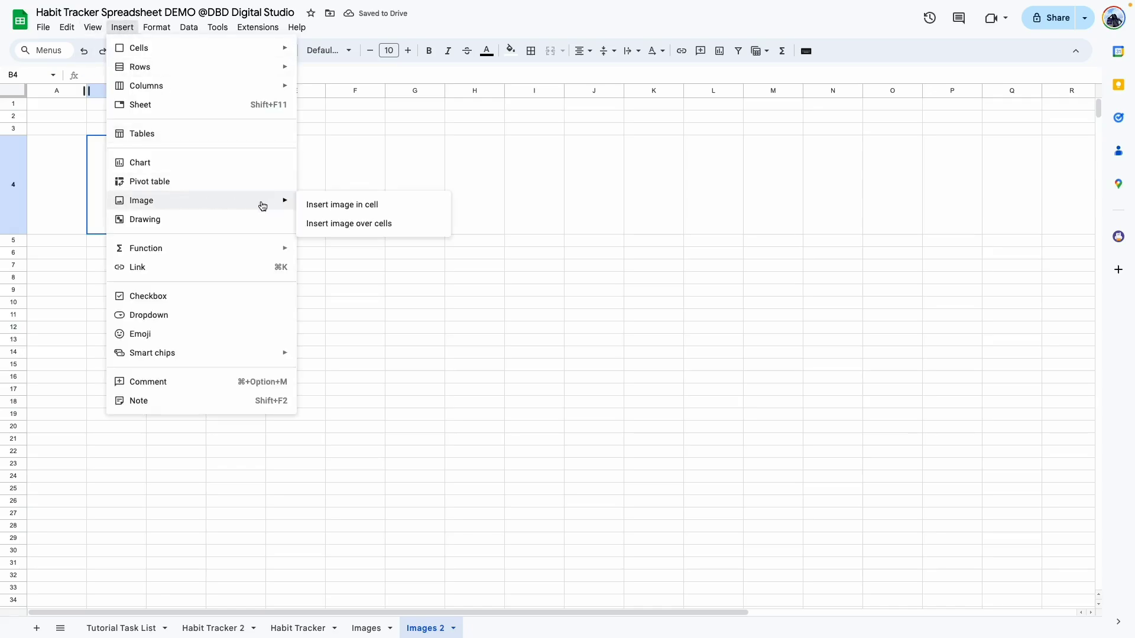
click(348, 206)
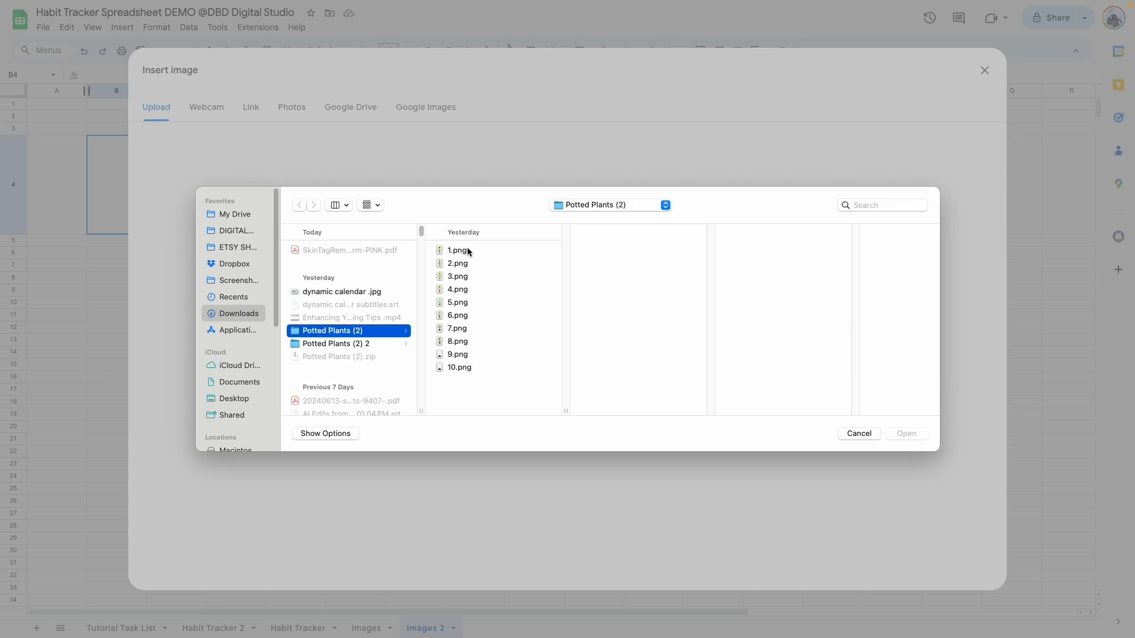
double_click(458, 368)
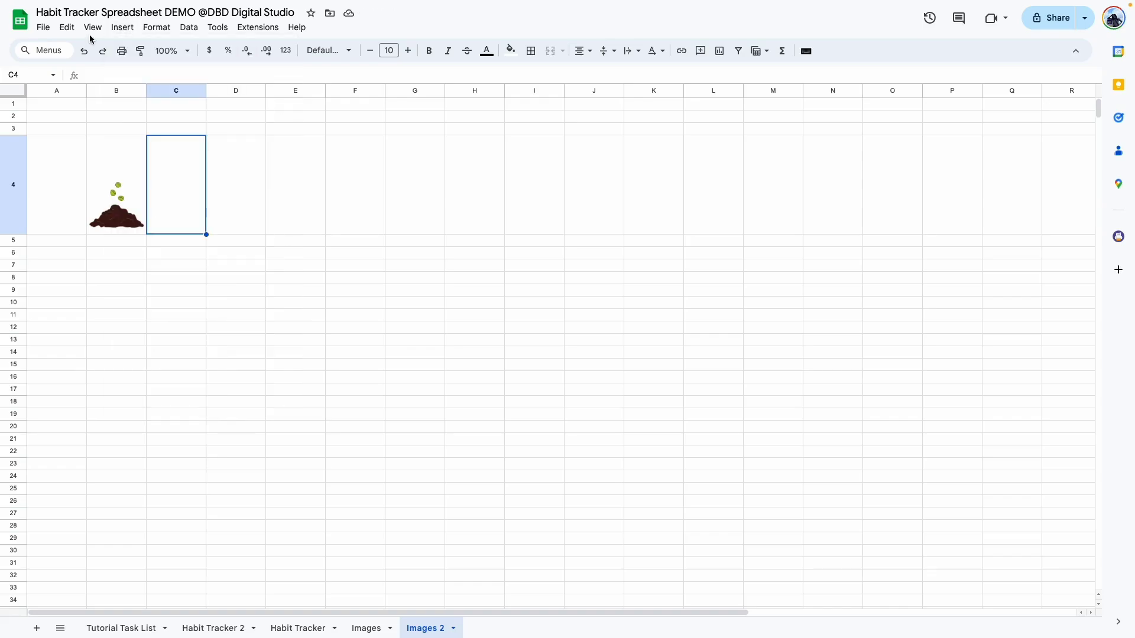
Insert the remaining nine plant images in growth order as in-cell images in C4:K4 and select the whole row B4:K4
click(123, 28)
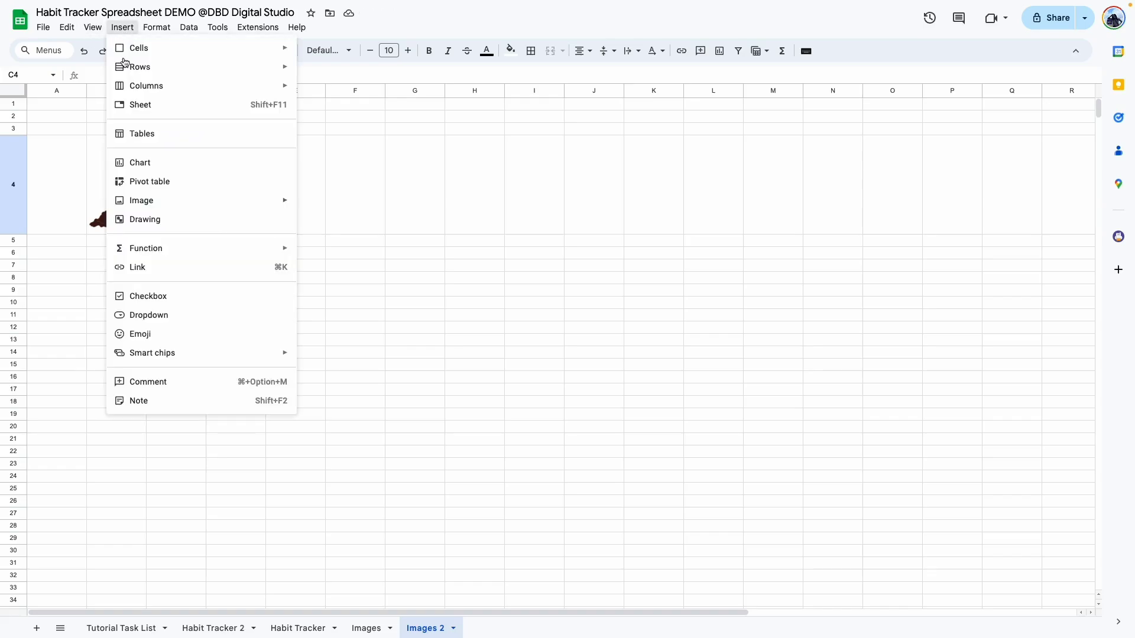
mouse_move(183, 201)
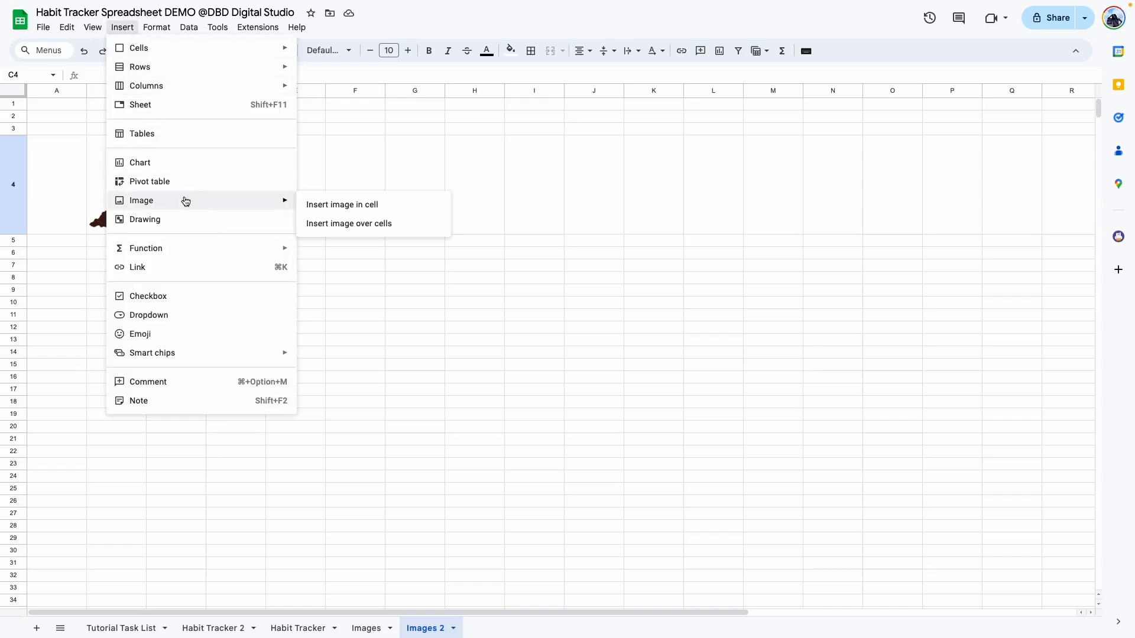
click(363, 206)
click(559, 398)
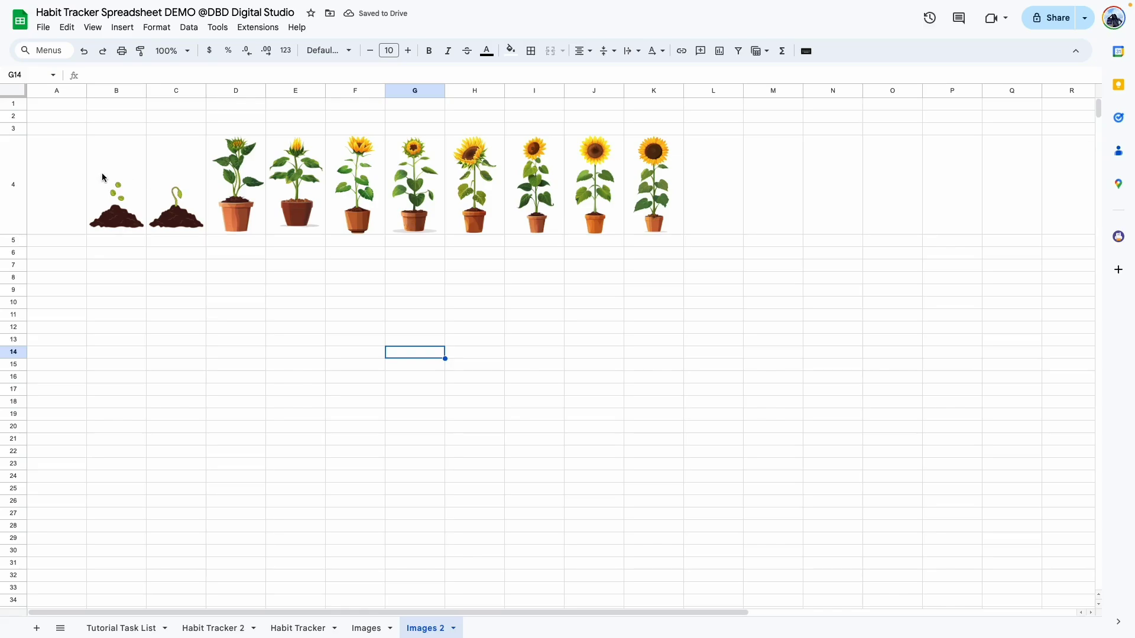
drag(101, 172, 636, 180)
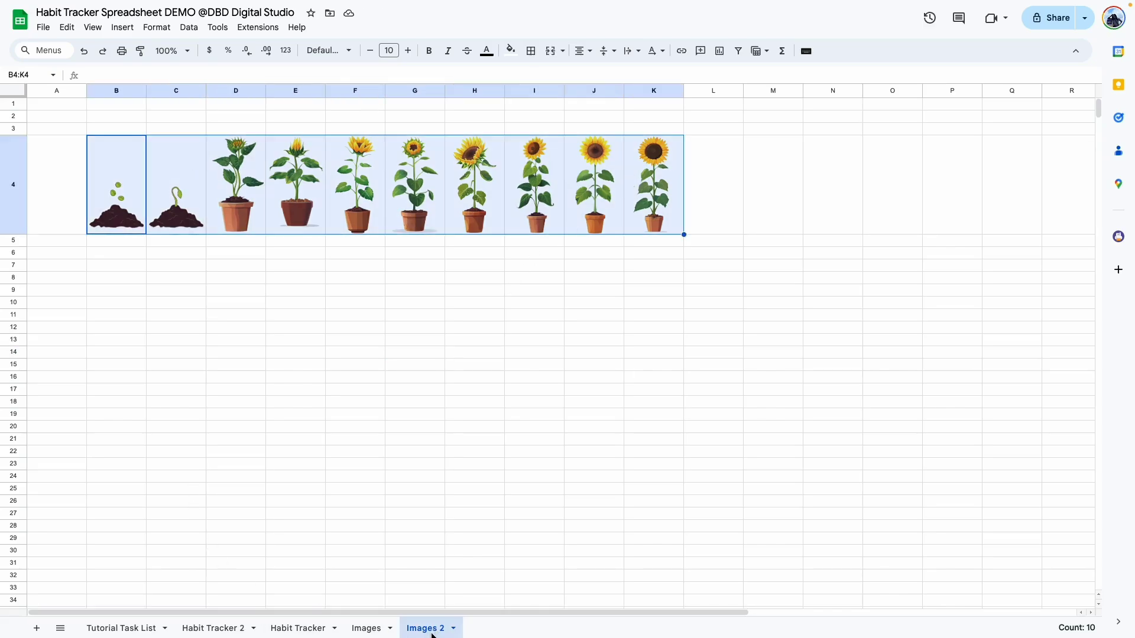
Examine the nested IF image formula in C3 of the finished Habit Tracker sheet
click(297, 629)
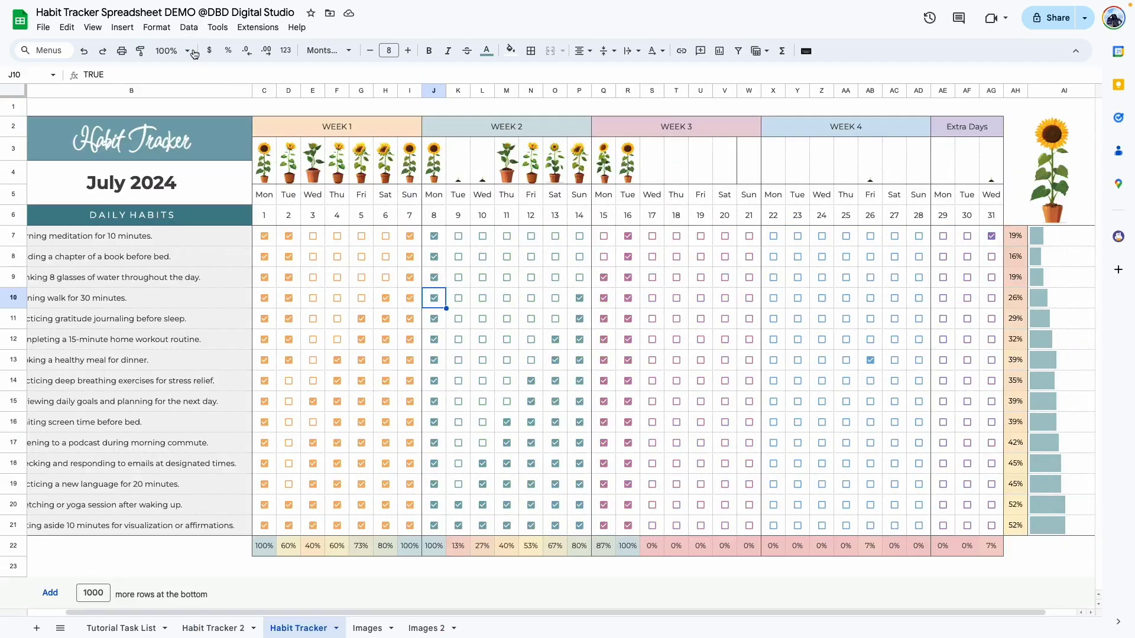
click(175, 50)
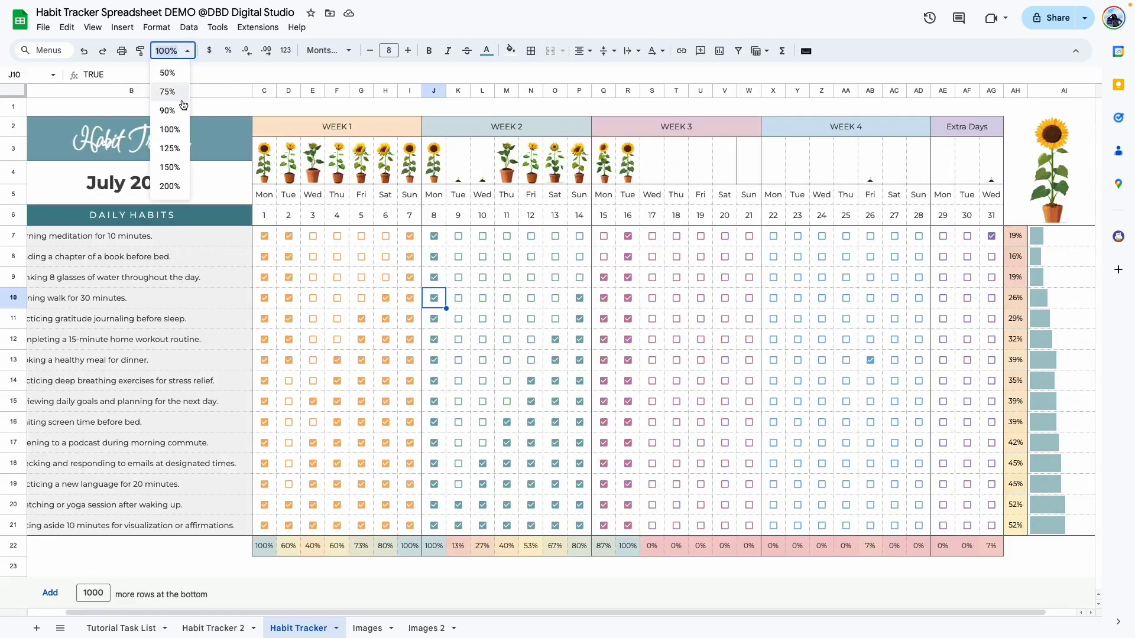
click(171, 168)
double_click(447, 182)
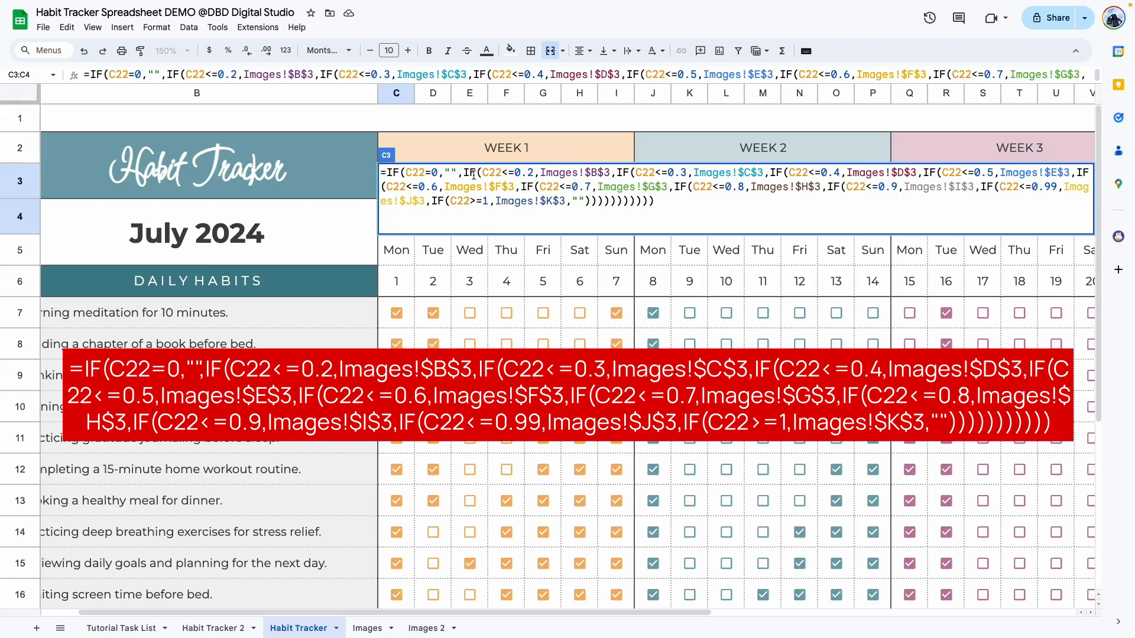
click(443, 340)
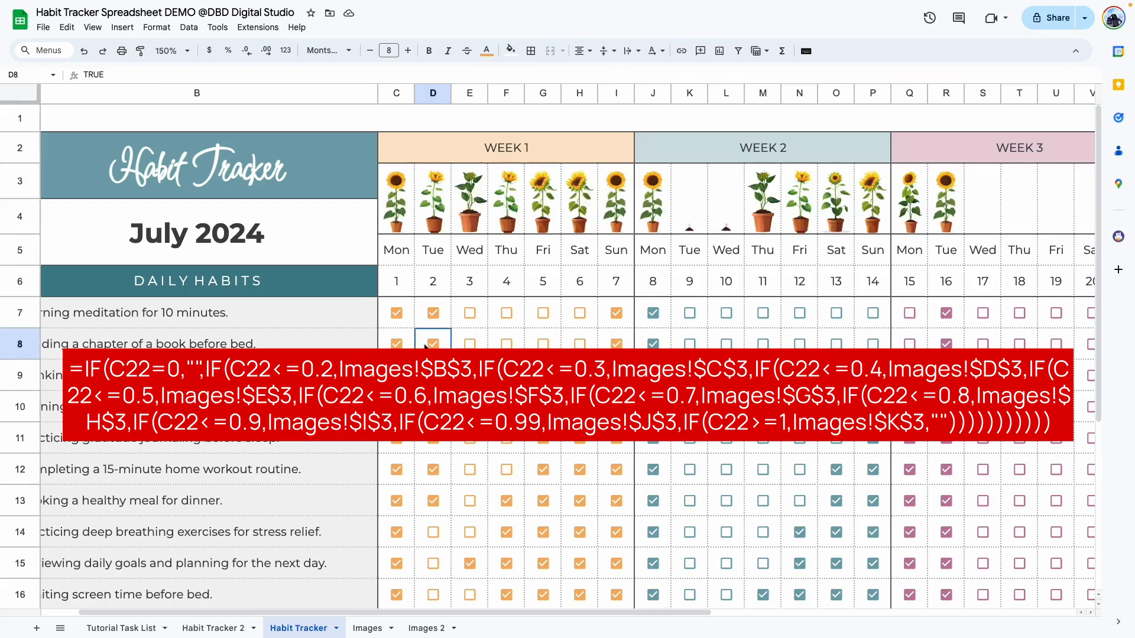
Compare the conditions in the C3 formula with the daily percentage in C22 that they refer to
scroll(443, 340, down, 4)
scroll(395, 199, up, 4)
double_click(397, 194)
scroll(399, 556, down, 4)
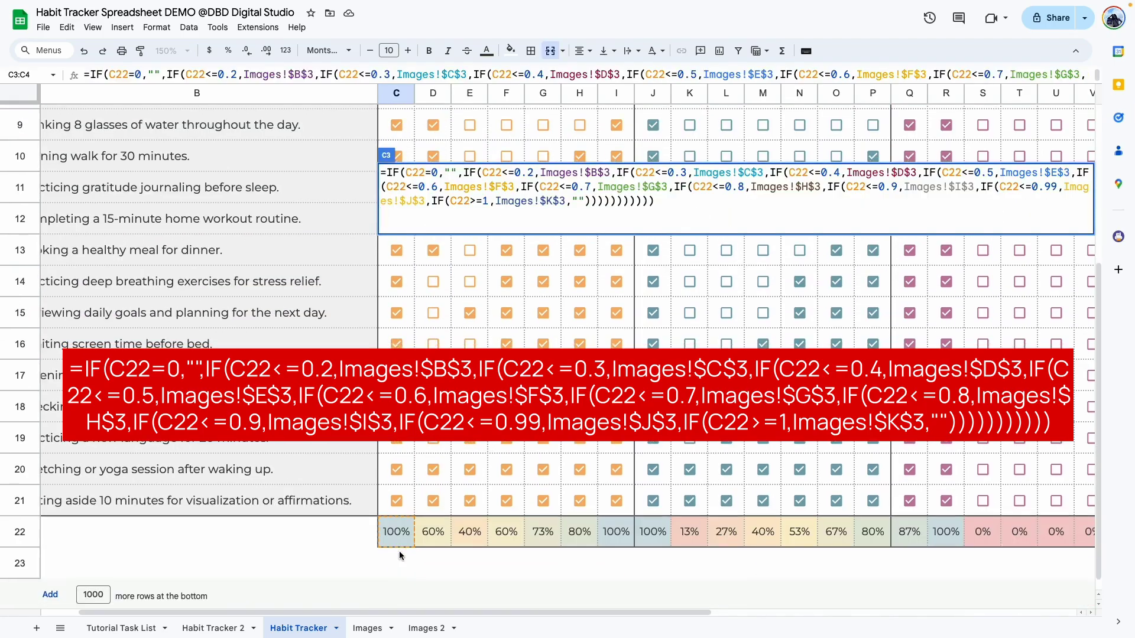
scroll(400, 555, up, 4)
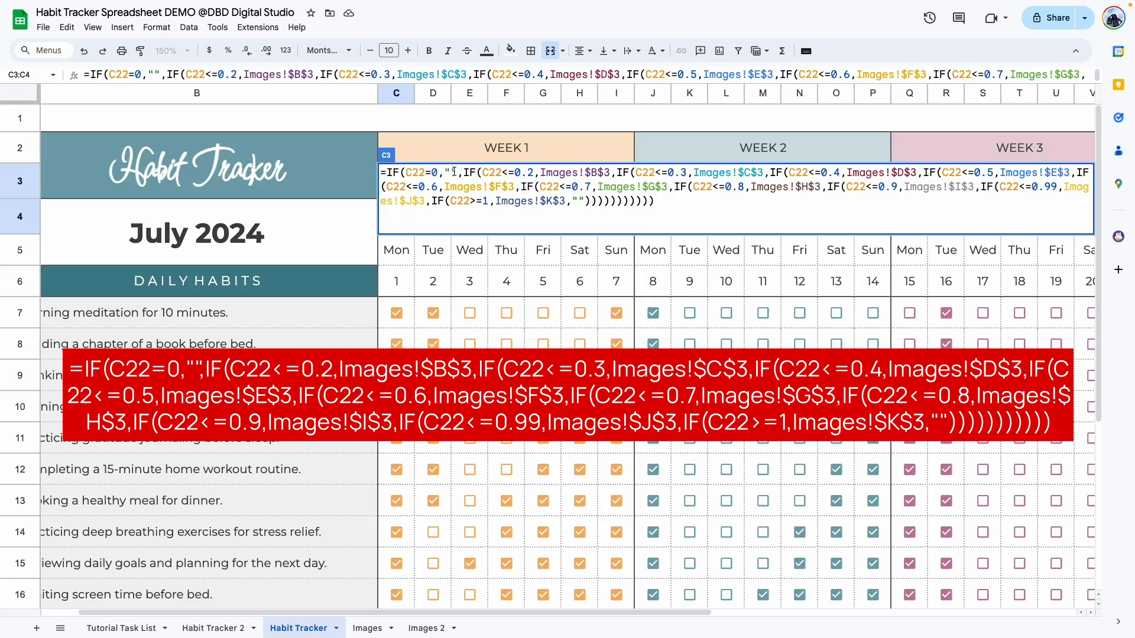
scroll(469, 253, down, 4)
scroll(469, 253, up, 4)
scroll(402, 485, down, 5)
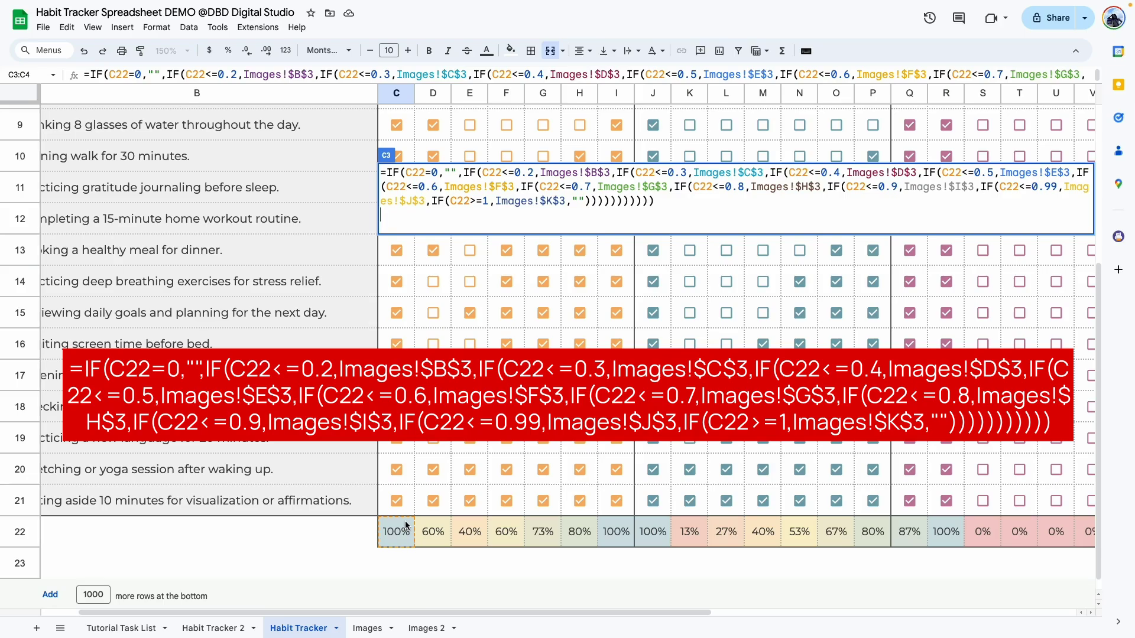
scroll(405, 525, up, 5)
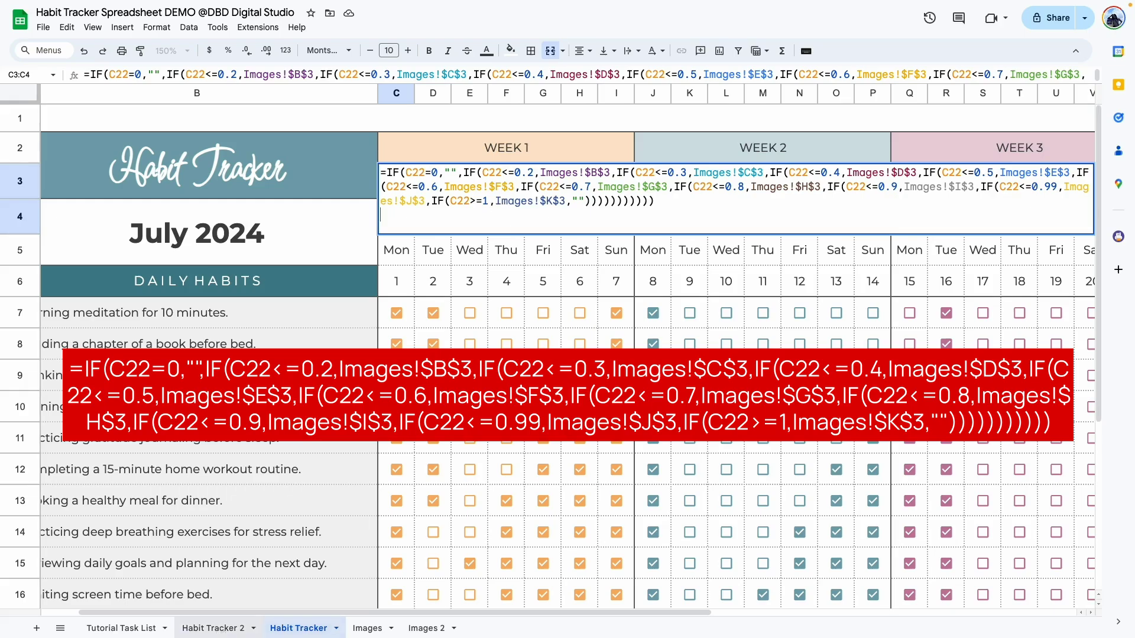
Enter the nested IF image formula in C3:C4 of Habit Tracker 2, with its image references pointing to the Images2 sheet
click(213, 629)
double_click(423, 195)
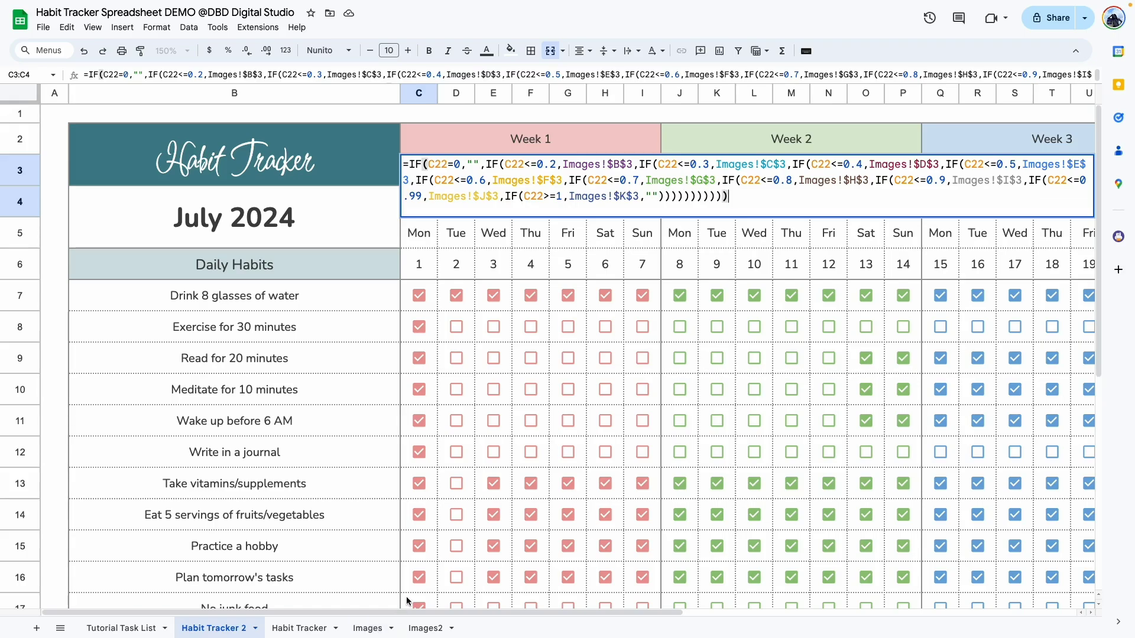
click(602, 163)
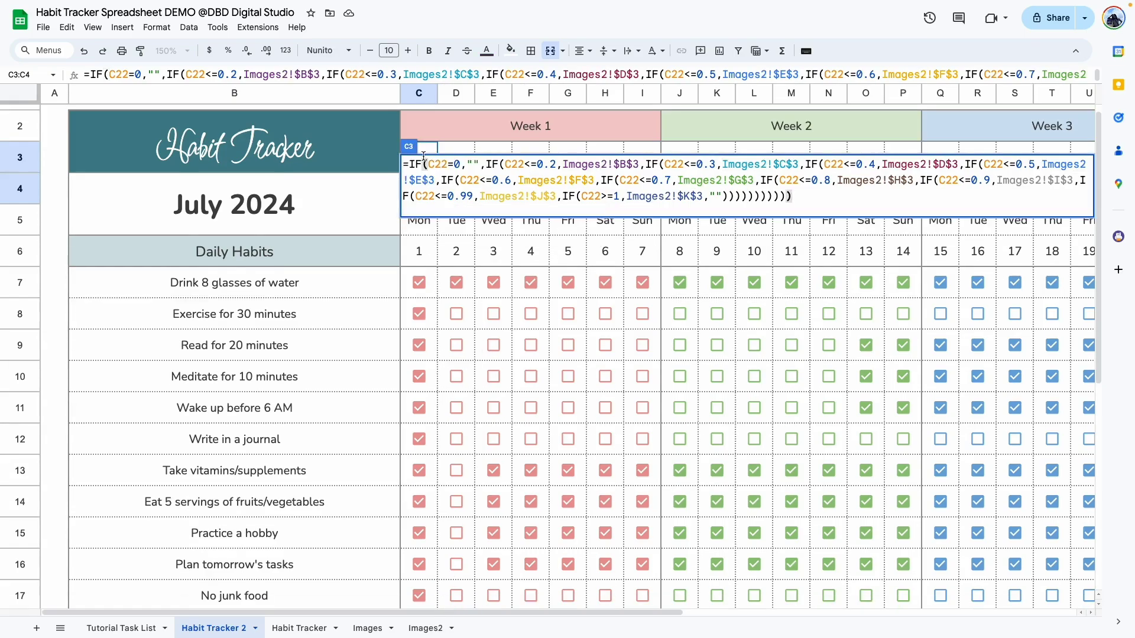
Change the C22 references in the C3 formula to the daily percentage cell C27, and tick checkboxes D8 and C7 to test it
scroll(384, 562, down, 5)
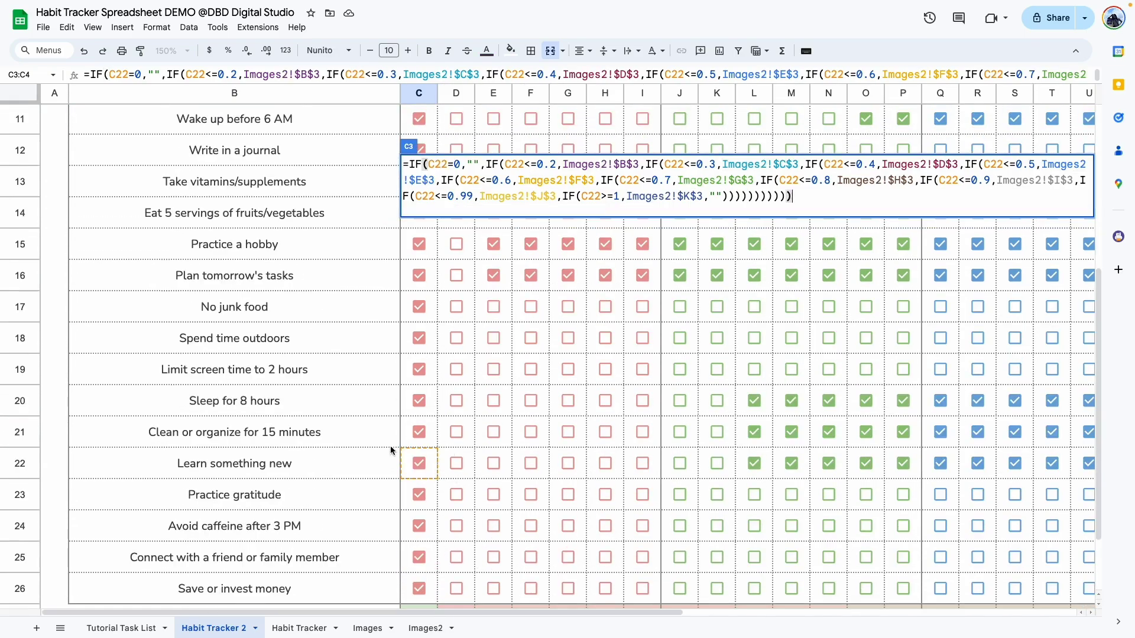
scroll(390, 445, down, 2)
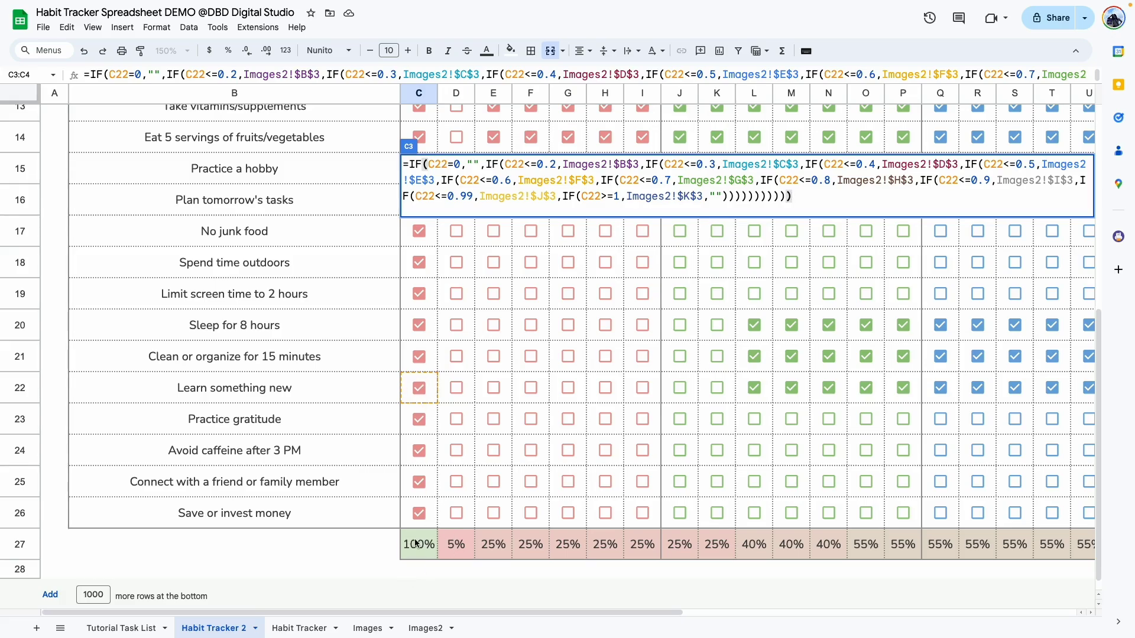
click(443, 165)
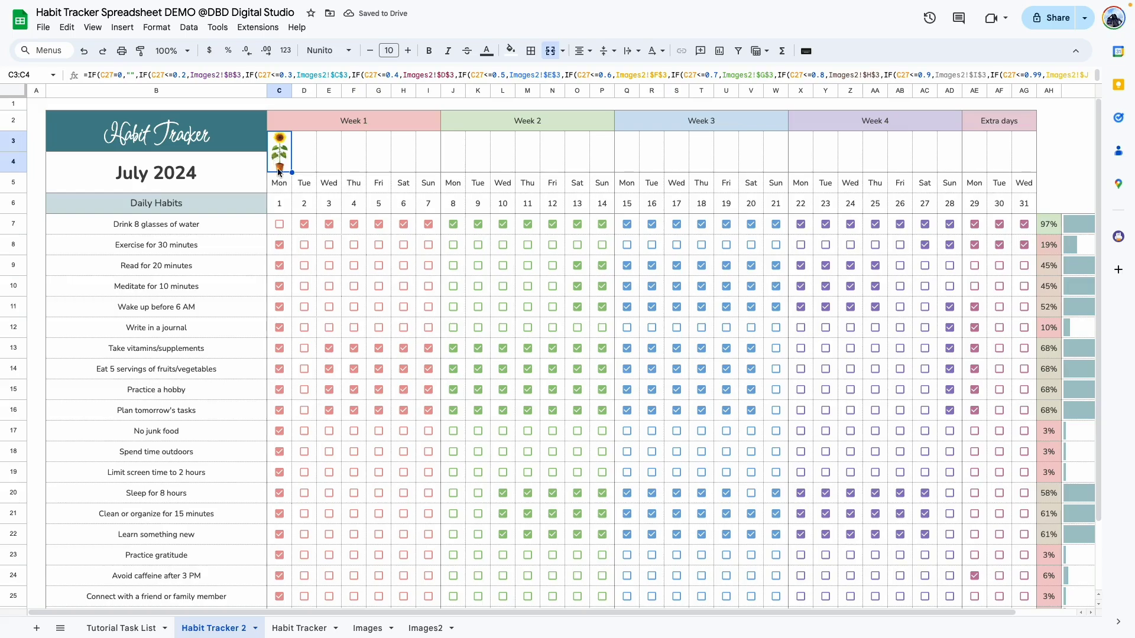
click(301, 236)
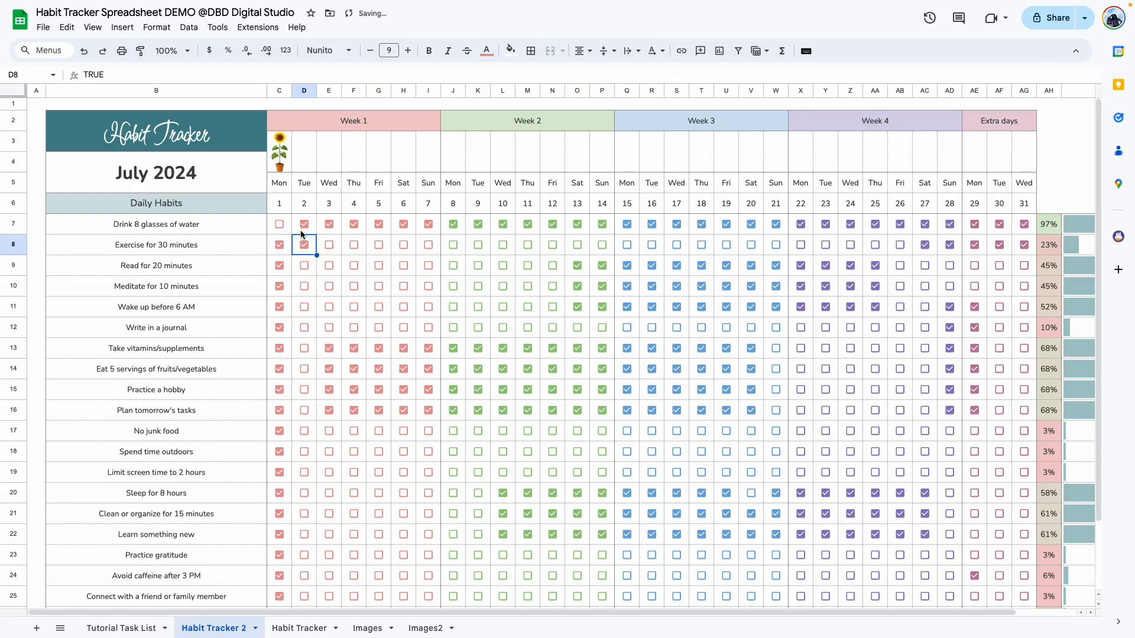
click(279, 224)
Copy the image formula from C3:C4 and paste only the formula into D3:AG4
click(275, 142)
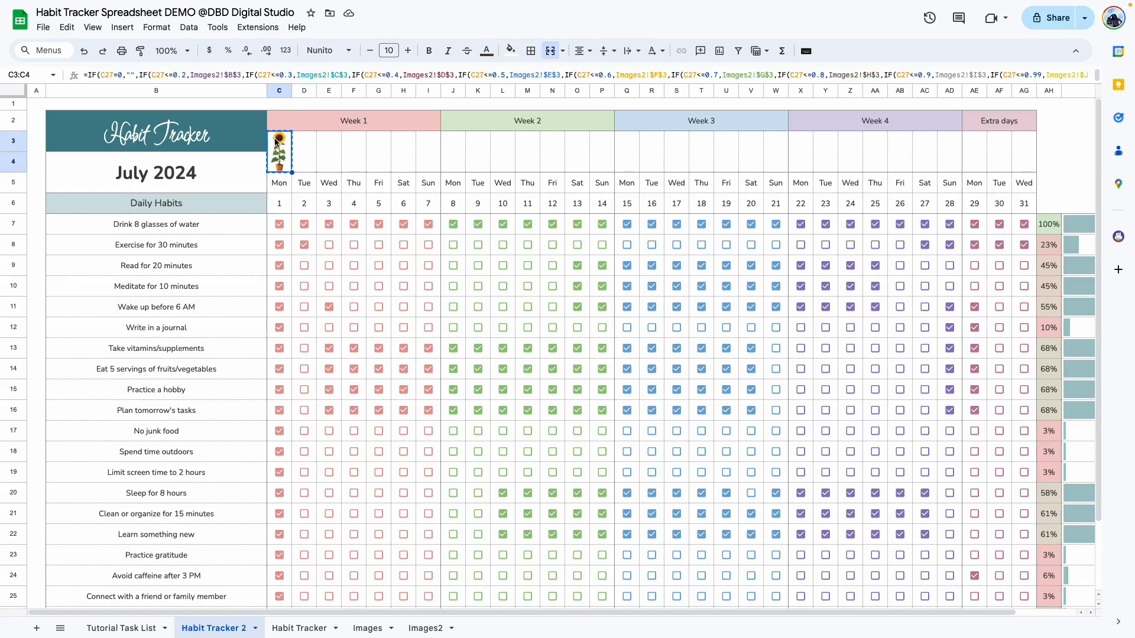
drag(303, 141, 1017, 152)
right_click(334, 148)
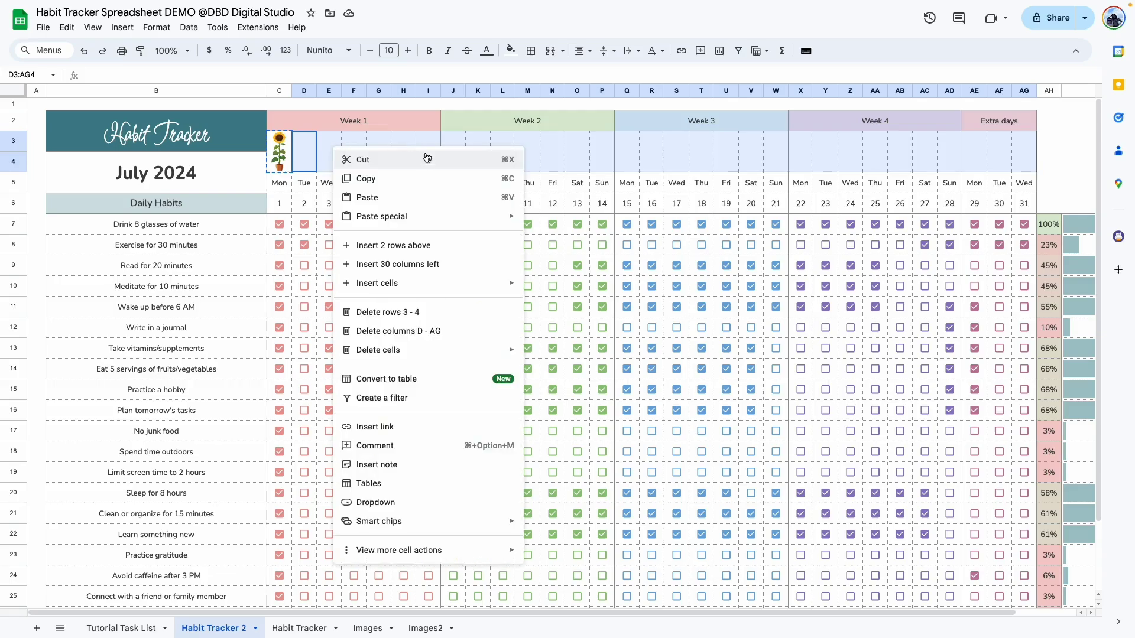
mouse_move(387, 217)
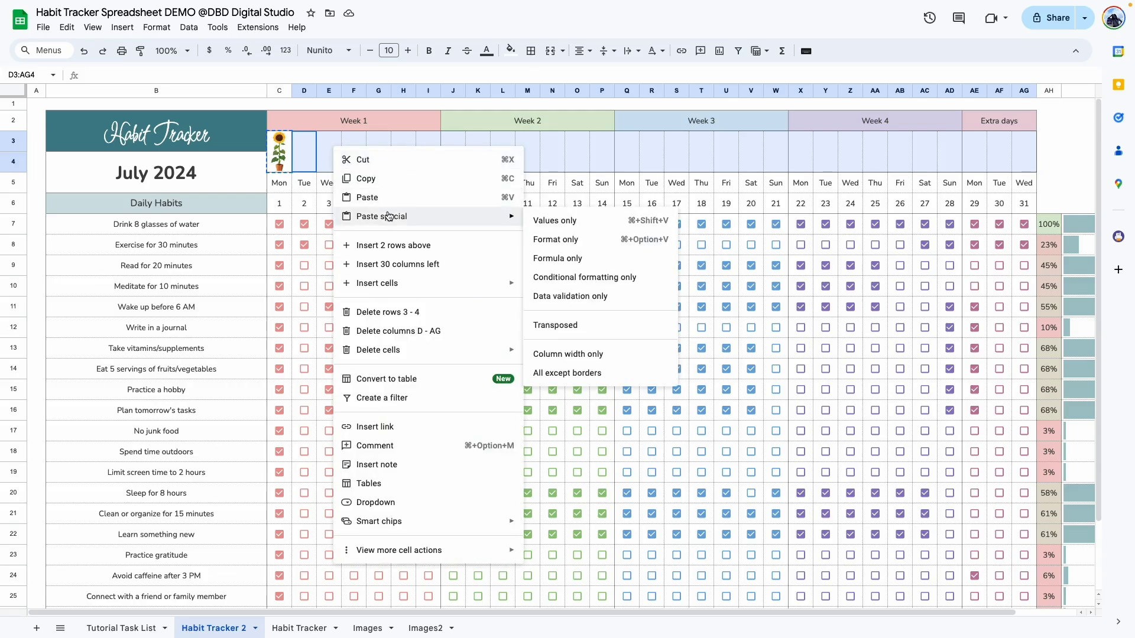
click(572, 258)
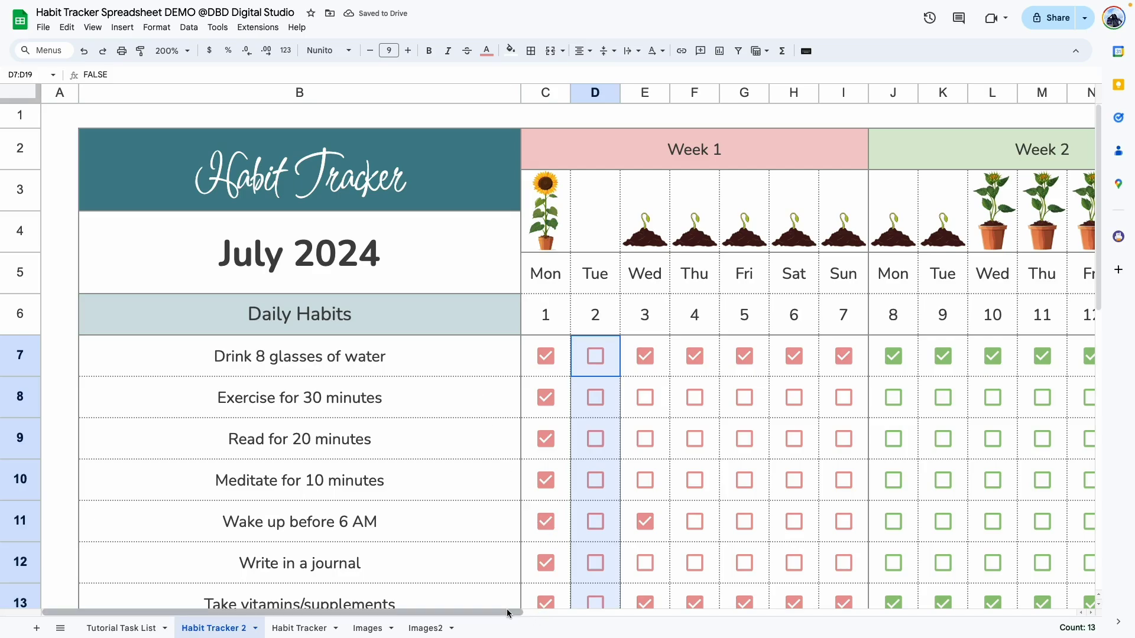
Tick the day 2 habit checkboxes from D7 down to D12 to test the plant image in column D
drag(508, 613, 635, 619)
click(314, 356)
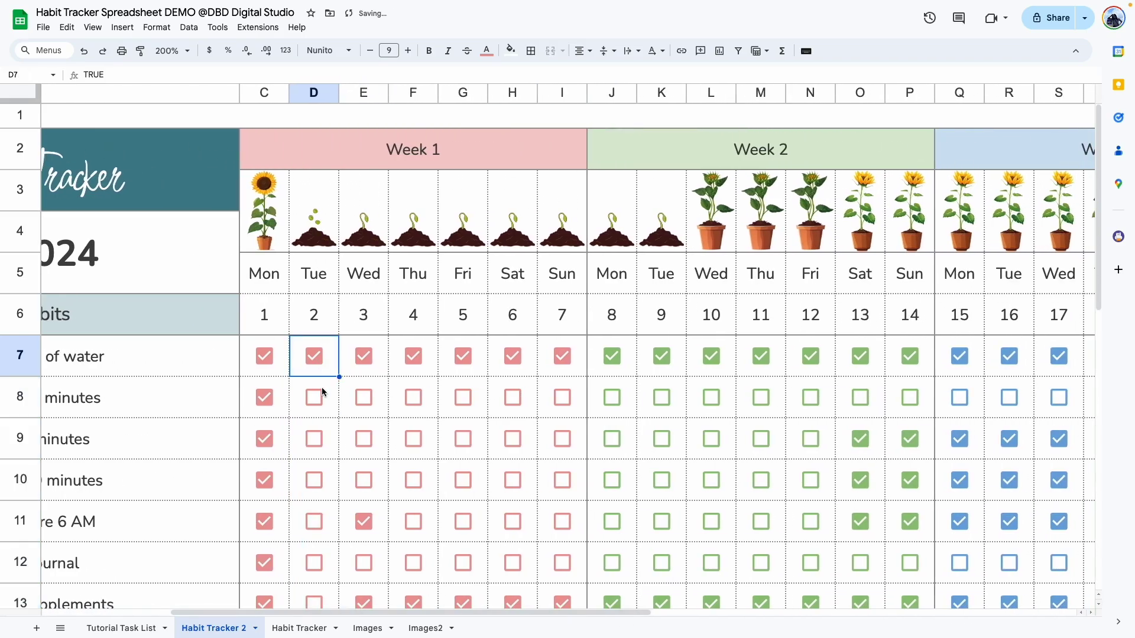
click(317, 399)
click(314, 440)
click(314, 480)
click(314, 521)
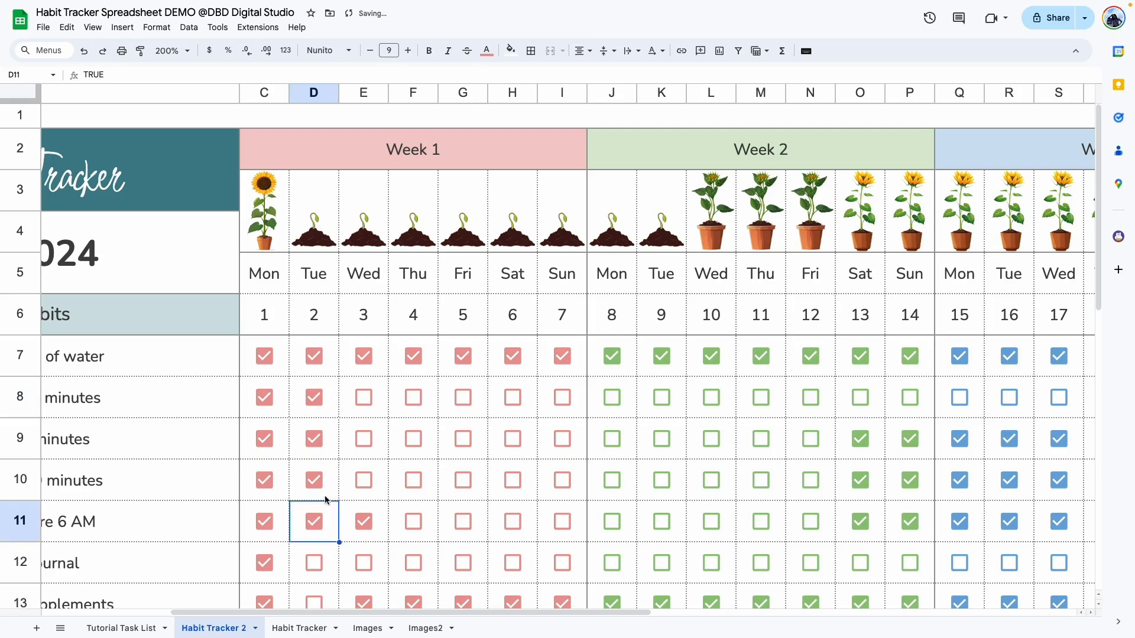
click(314, 563)
Tick the day 2 checkboxes D22 to D26 and check how the plant image in D3 responds
scroll(314, 563, down, 5)
click(317, 496)
click(314, 450)
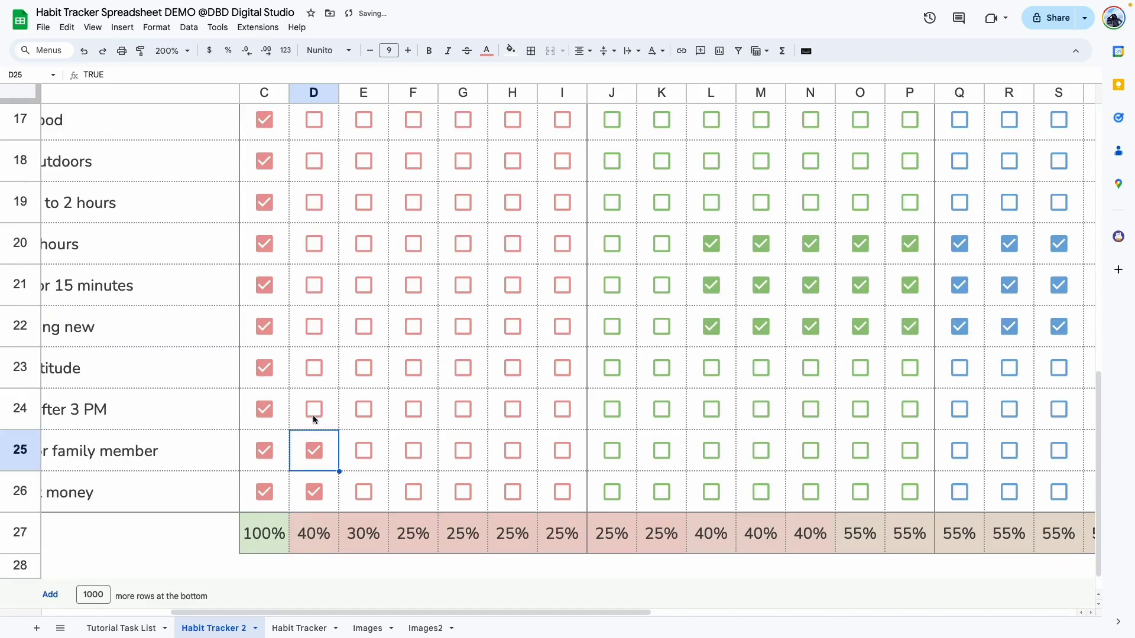
scroll(322, 422, up, 5)
scroll(314, 413, down, 5)
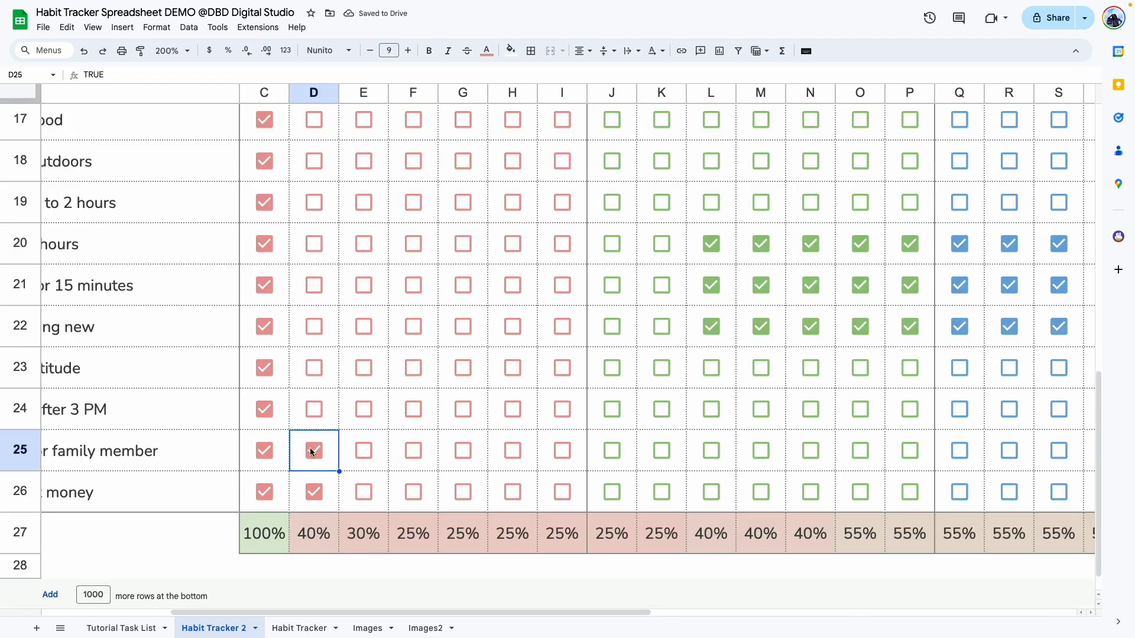
click(315, 413)
scroll(317, 355, up, 5)
scroll(317, 369, down, 3)
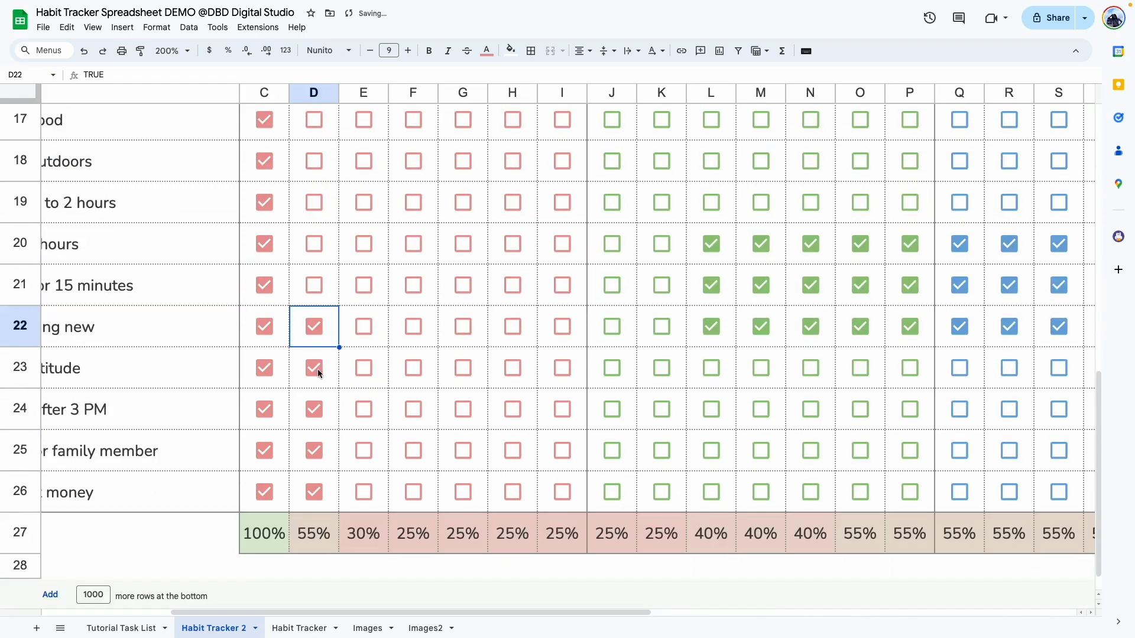
scroll(311, 326, up, 5)
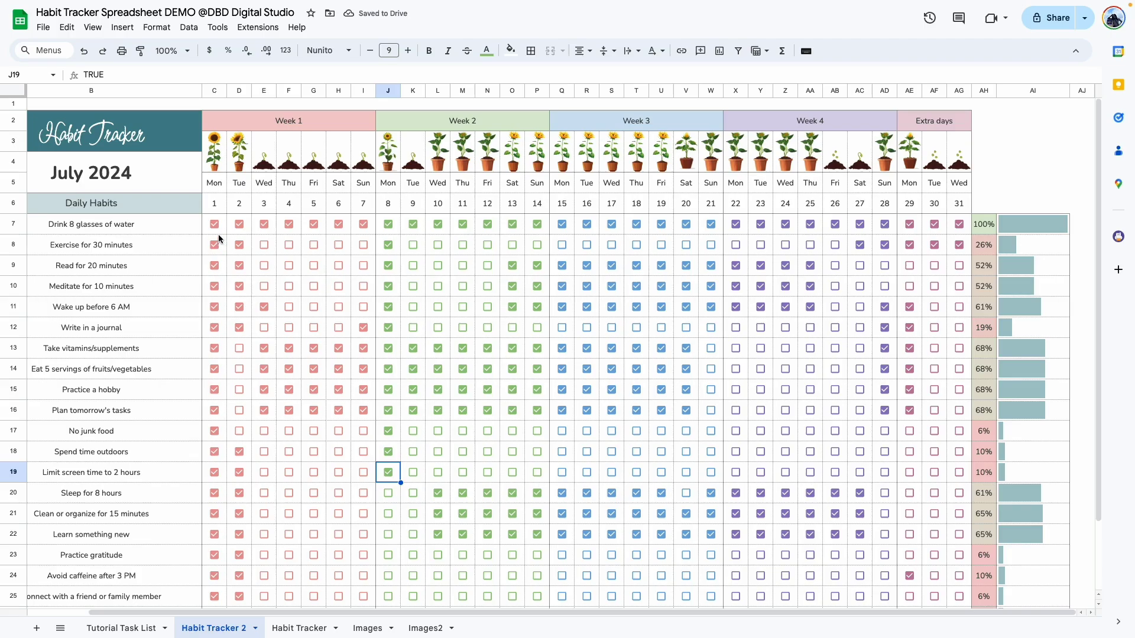
Select the whole tracker table B2:AI27 and tick all its checkboxes at once
key(ctrl+a)
key(space)
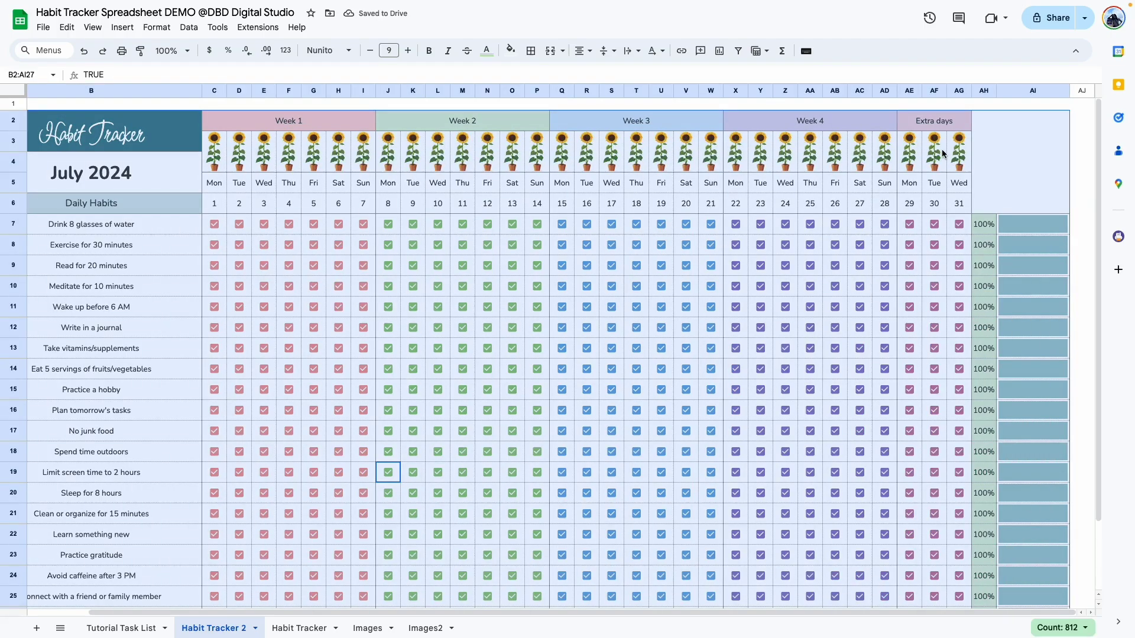
scroll(478, 357, down, 3)
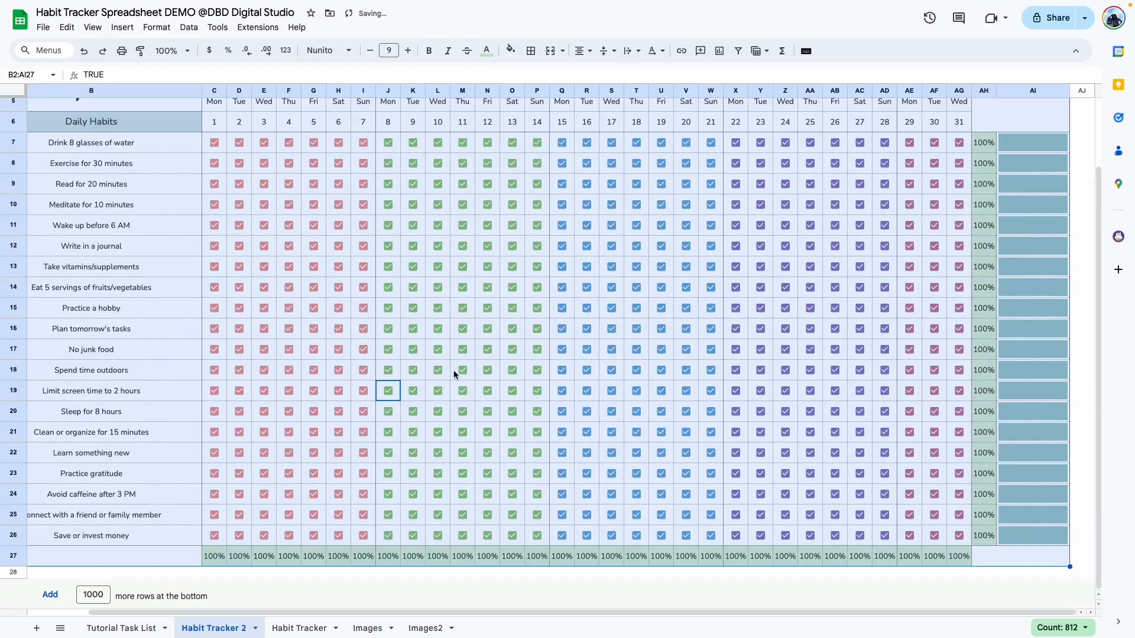
Mark "Add Images to Template" and "Connect formulas to images" as done on the Tutorial Task List sheet
click(123, 627)
click(792, 251)
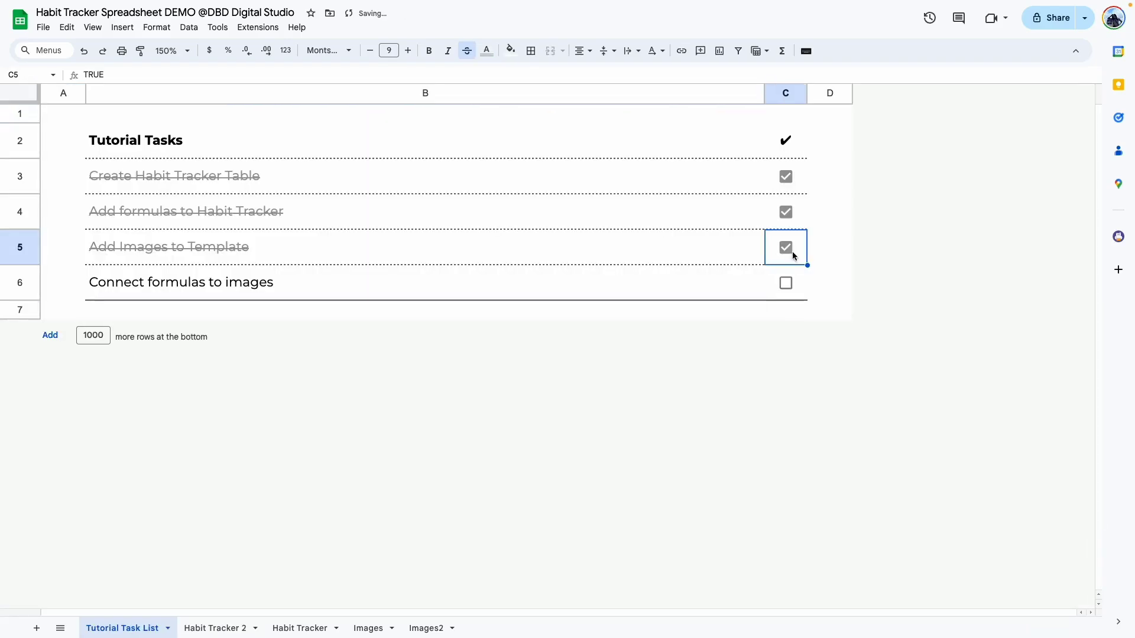
click(786, 284)
Rename the Habit Tracker 2 sheet as July 2024
click(220, 628)
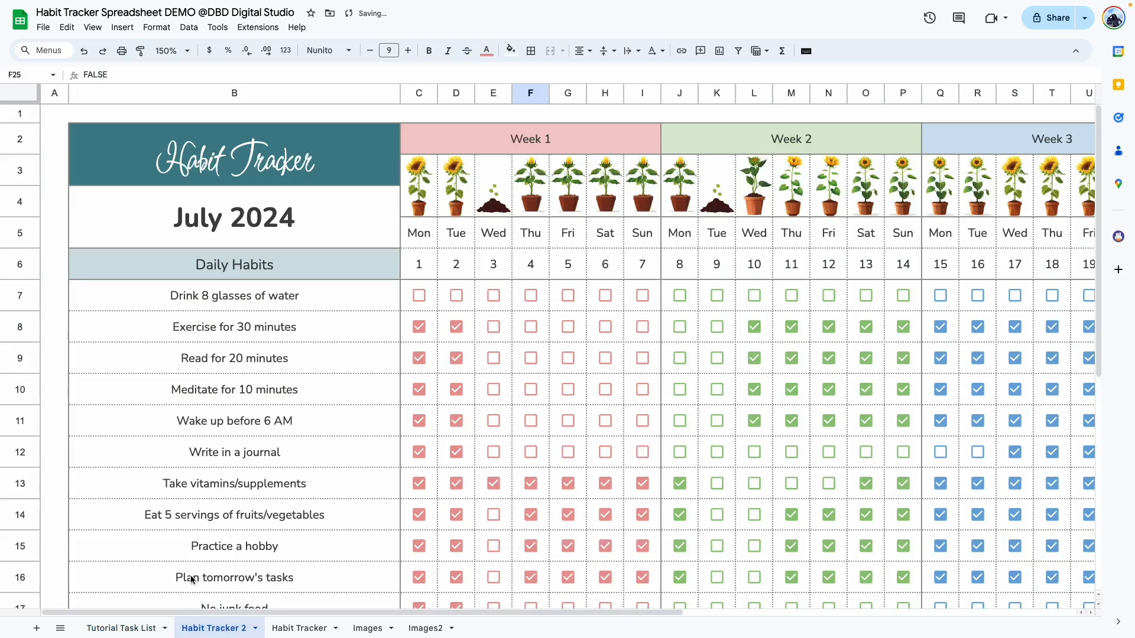
click(172, 51)
click(167, 145)
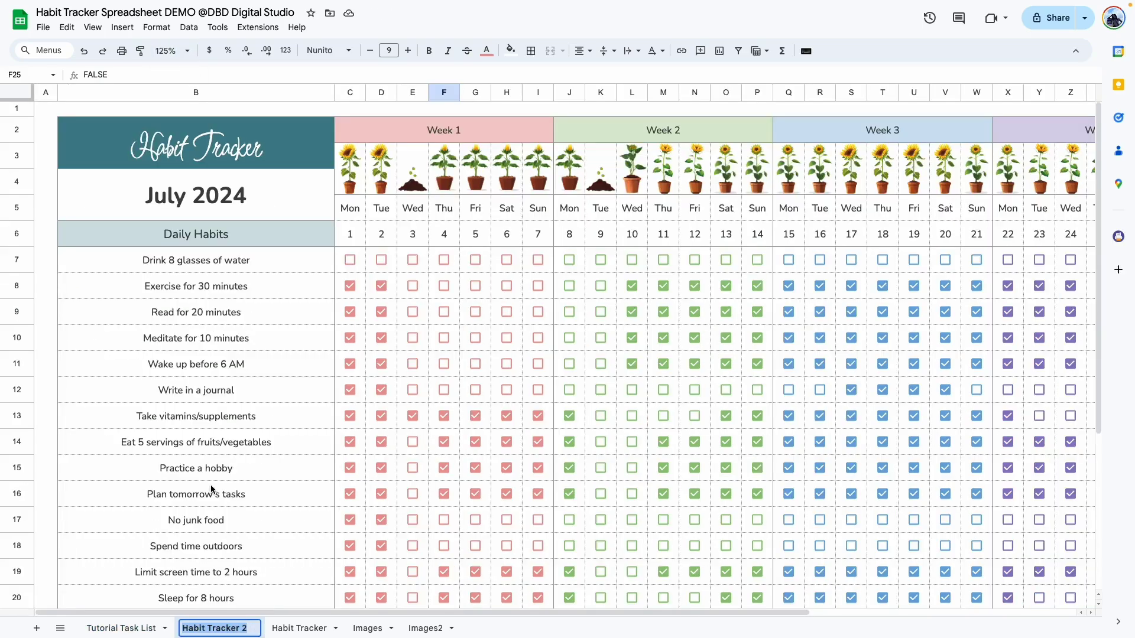
text(July 2024)
key(Return)
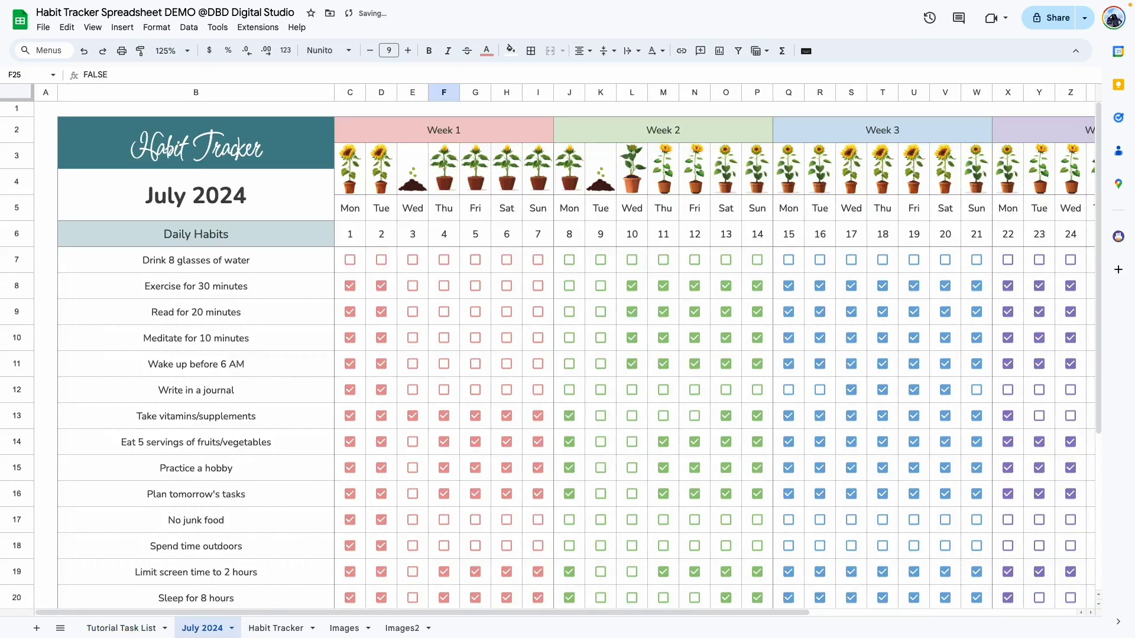
Duplicate the July 2024 sheet and rename the copy as Aug 2024
click(235, 633)
click(210, 441)
click(335, 630)
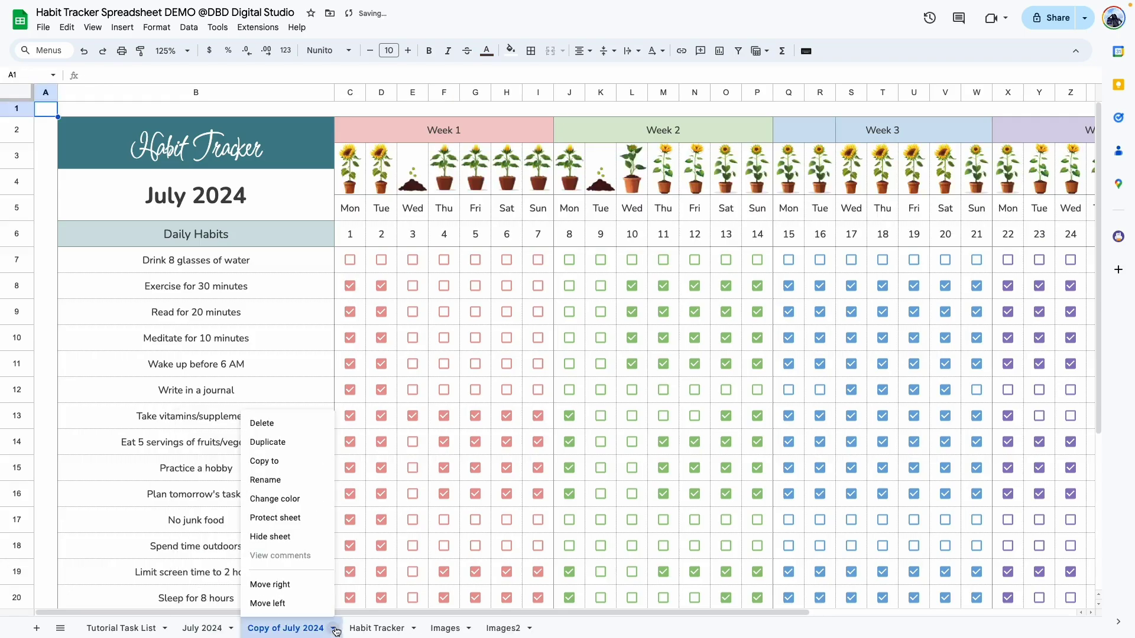
click(266, 480)
text(Aug 2)
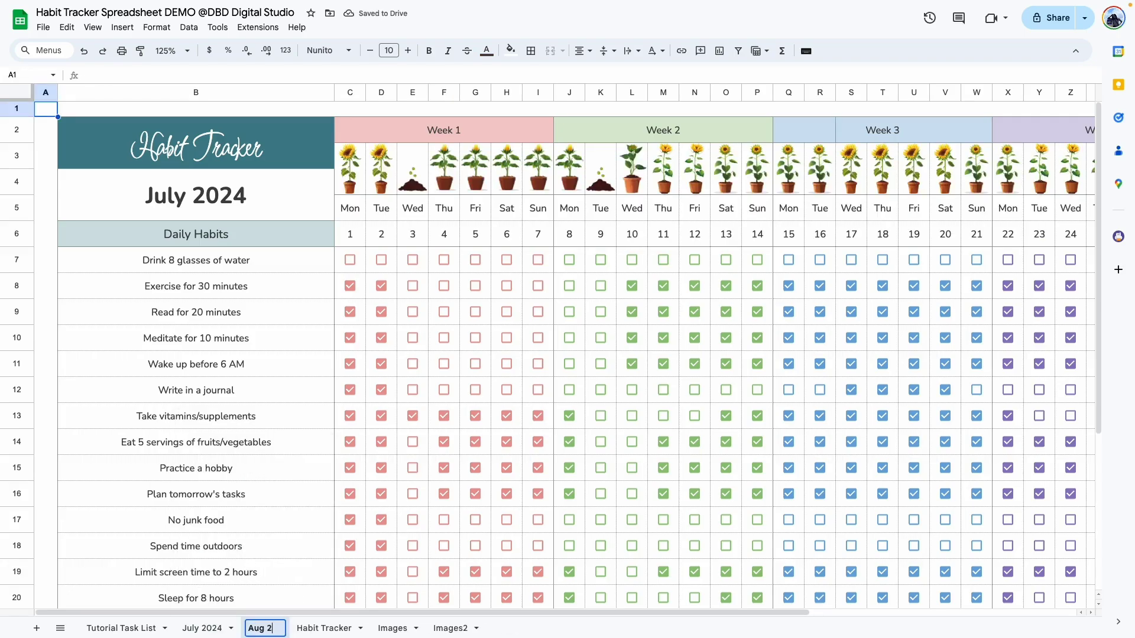
text(024)
key(Return)
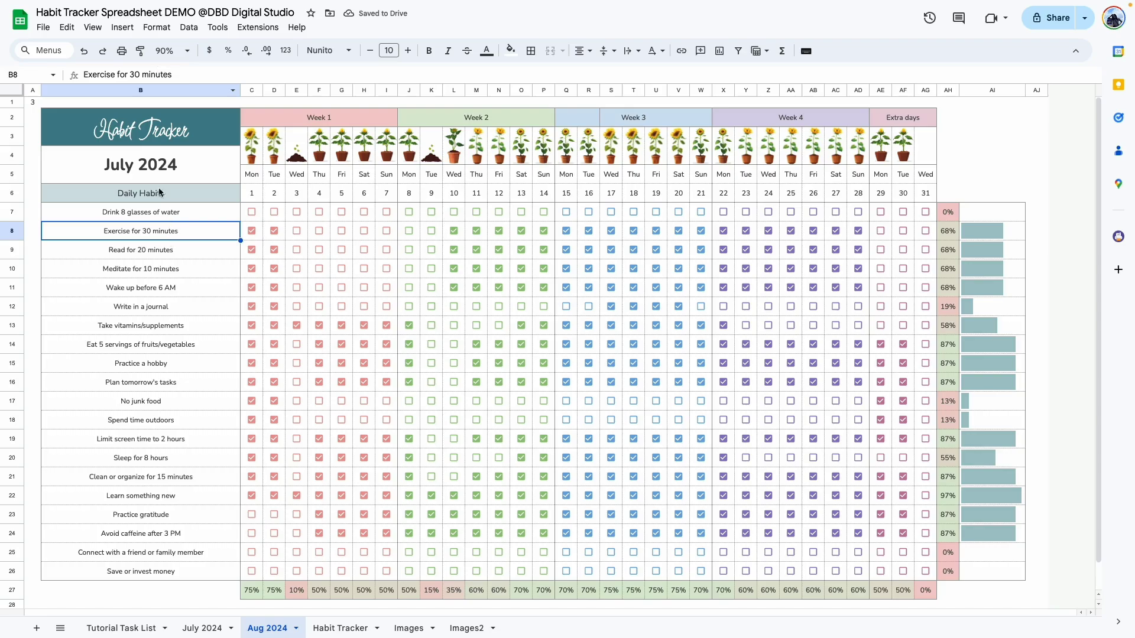
Set the month date in B4:B5 of the Aug 2024 sheet to August 1, 2024
double_click(166, 163)
click(195, 196)
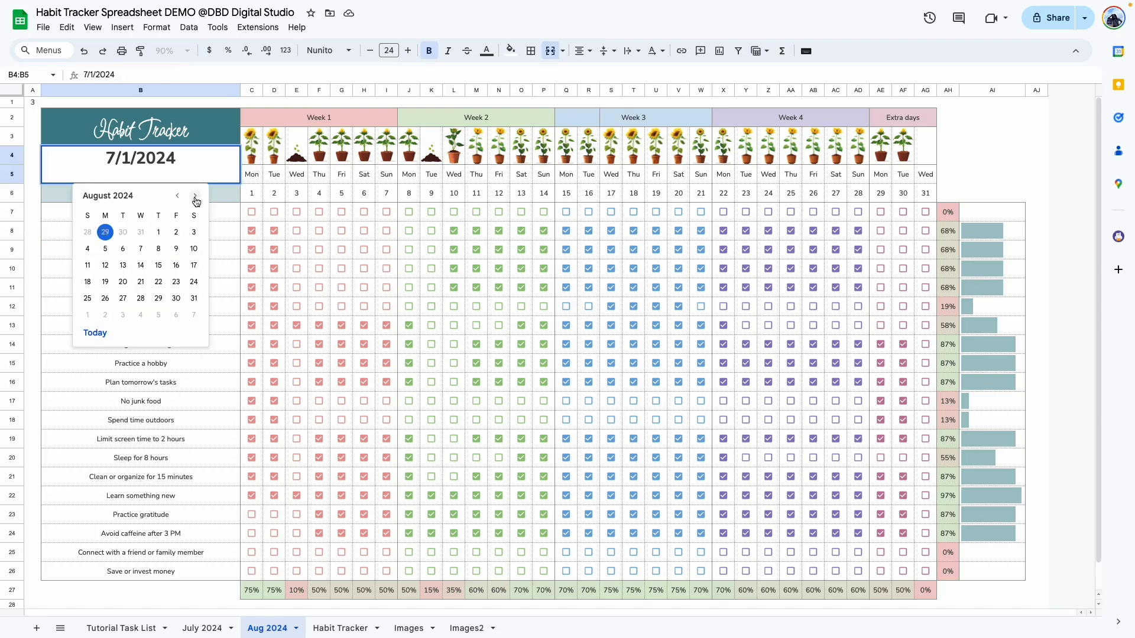
click(158, 231)
Clear all habit checkboxes in C7:AG26 of the Aug 2024 sheet
click(252, 212)
shift+click(915, 571)
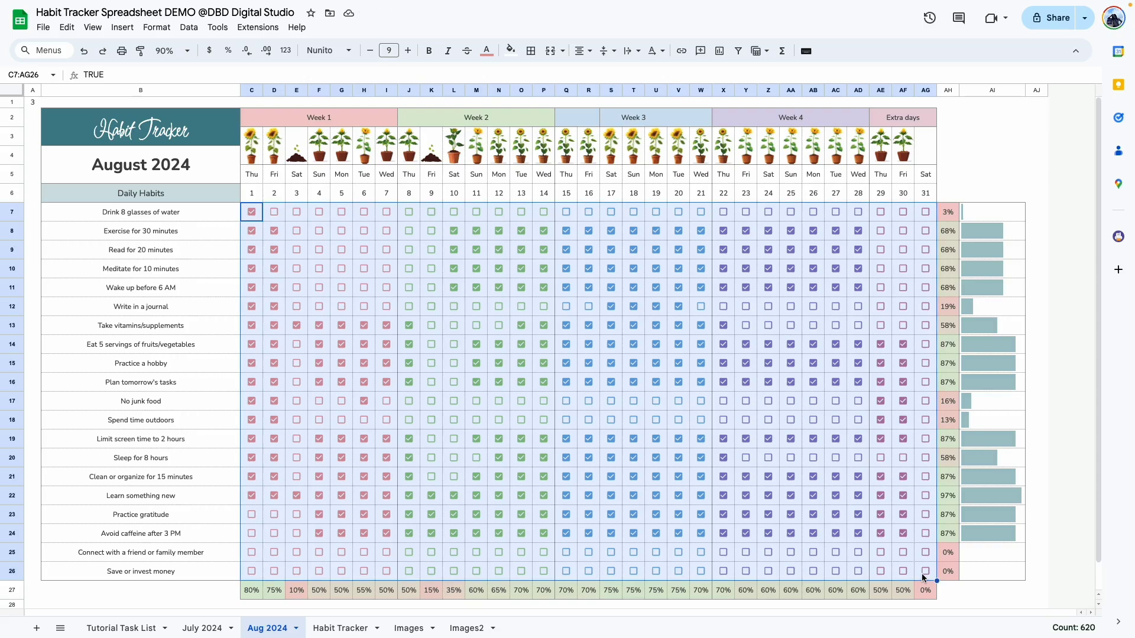
key(space)
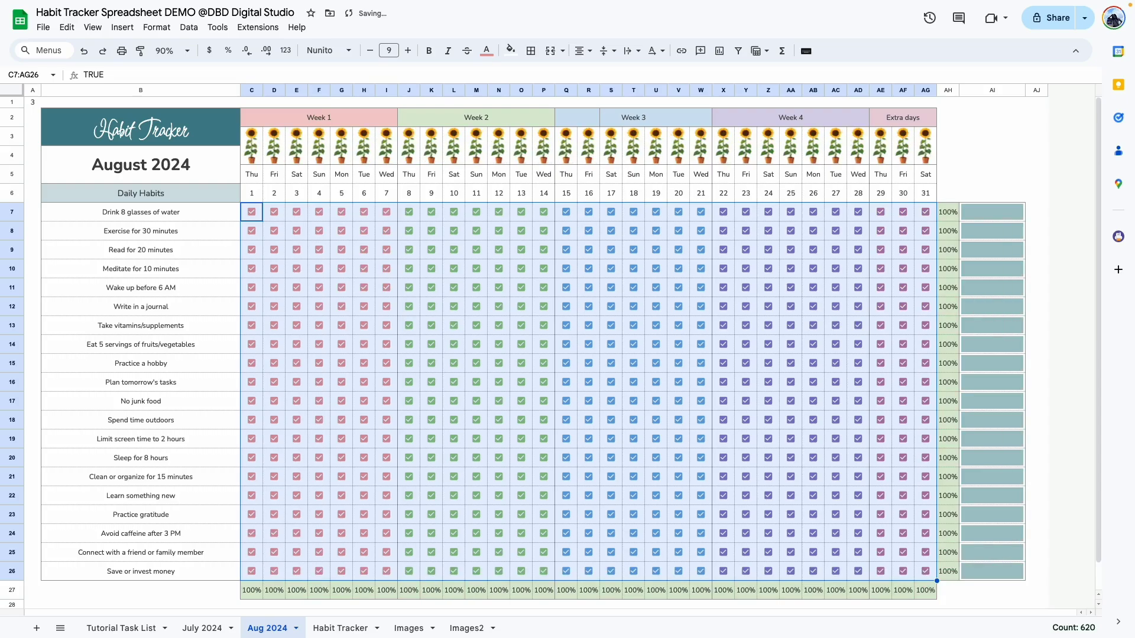
key(space)
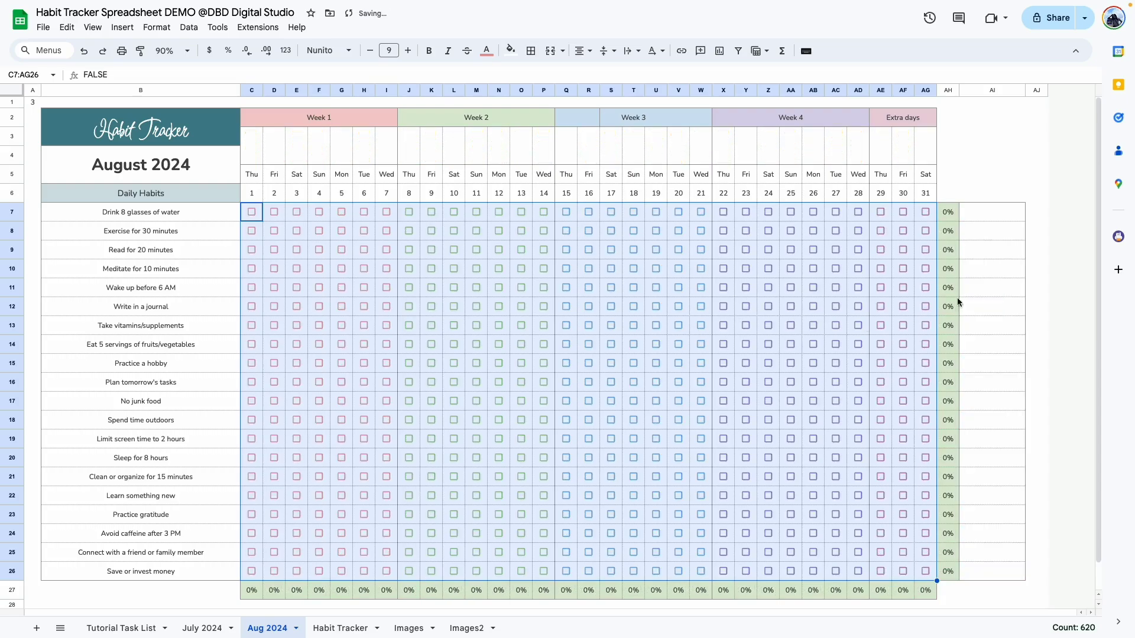
click(1041, 342)
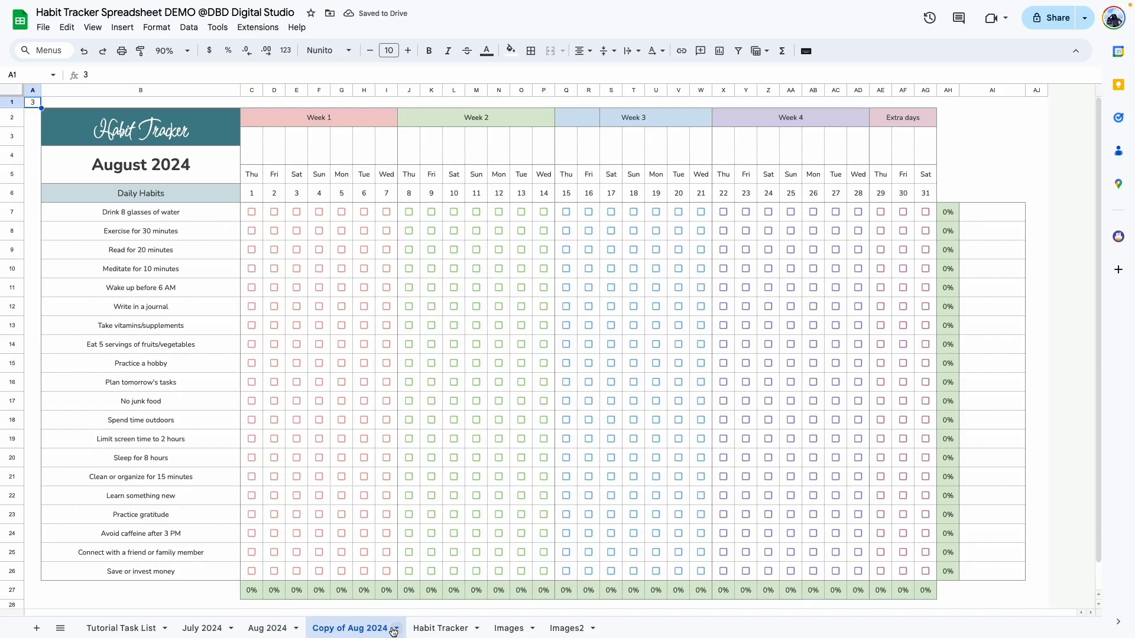
Rename the copy of the Aug 2024 sheet as Sep 2024 and set its month date in B4:B5 to 9/1/2024
click(393, 632)
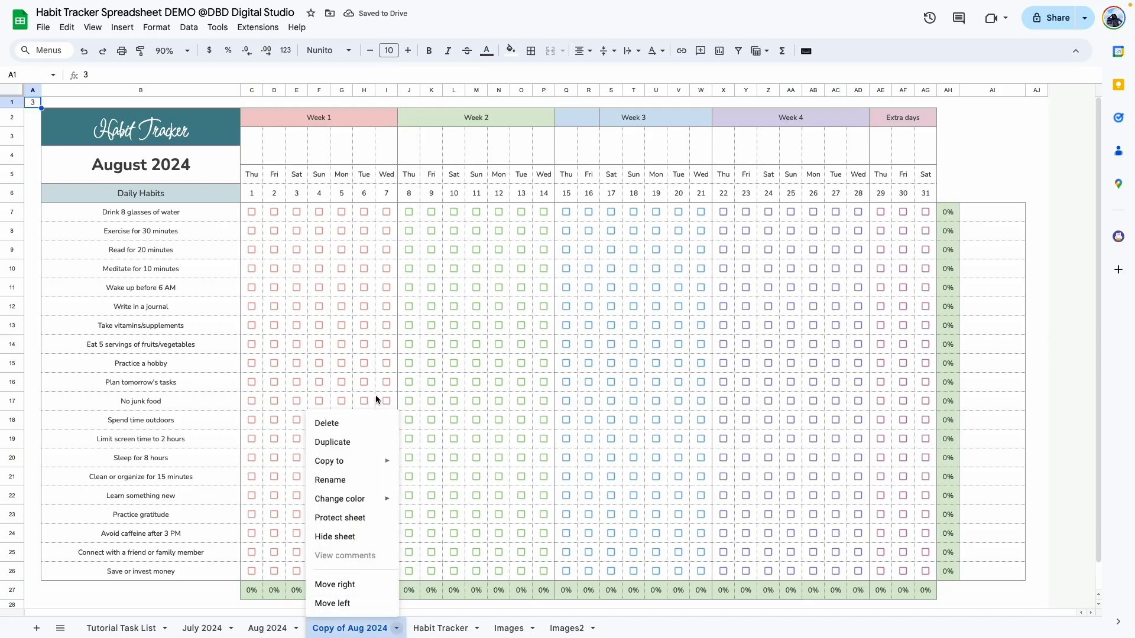
click(346, 483)
text(Sep 2024)
key(Return)
click(140, 165)
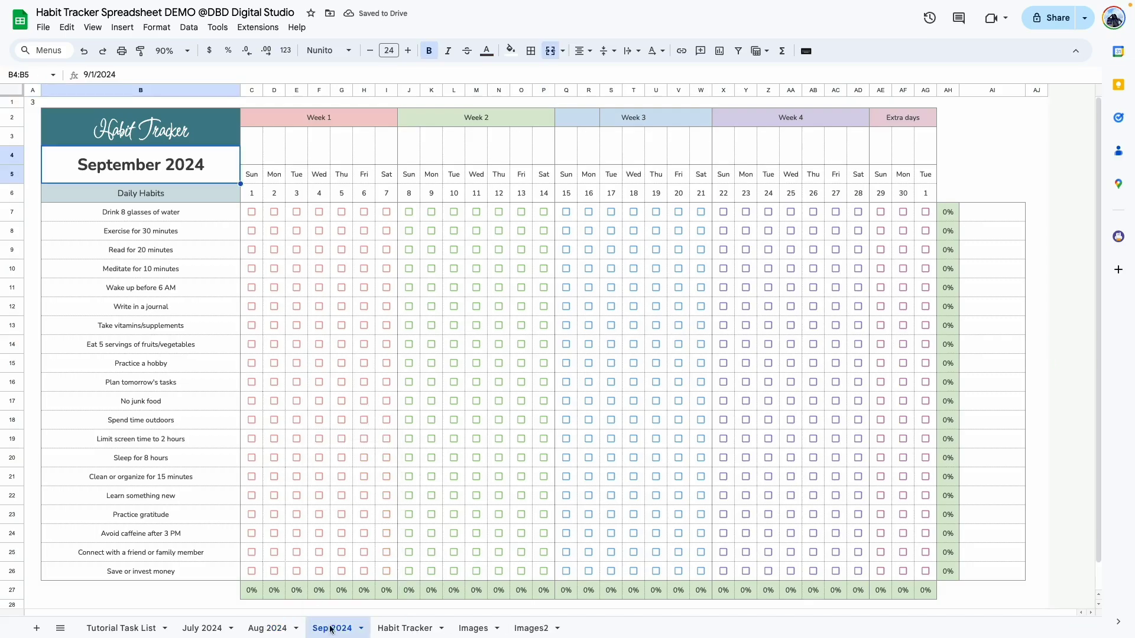